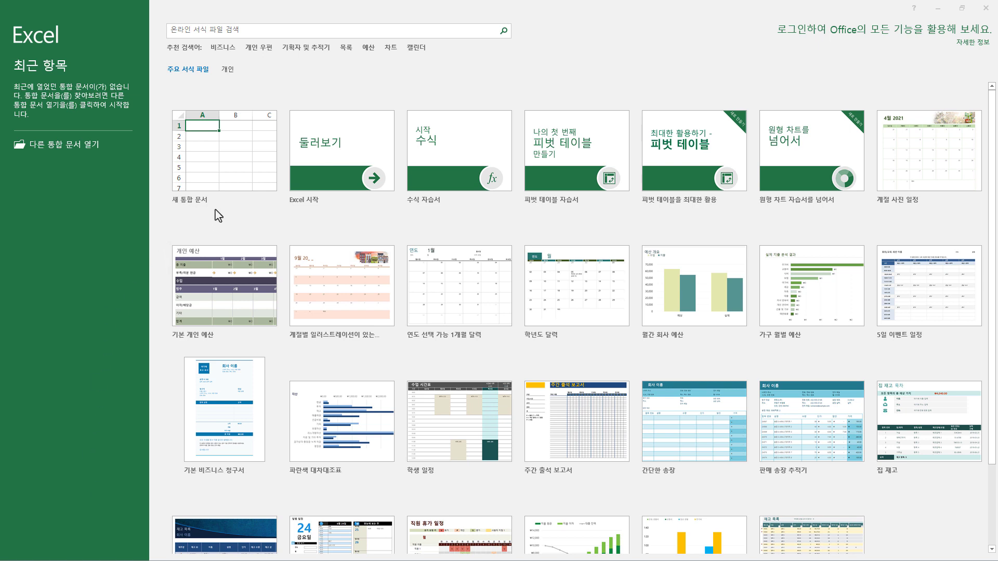
Create a blank workbook and choose the ITQ folder inside Documents as its save location.
left_click(246, 173)
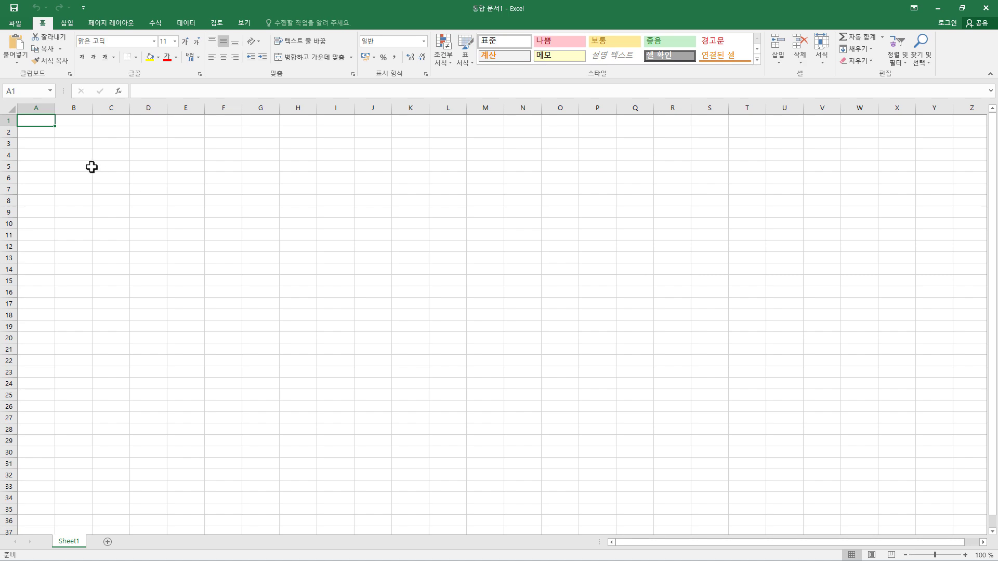
left_click(14, 8)
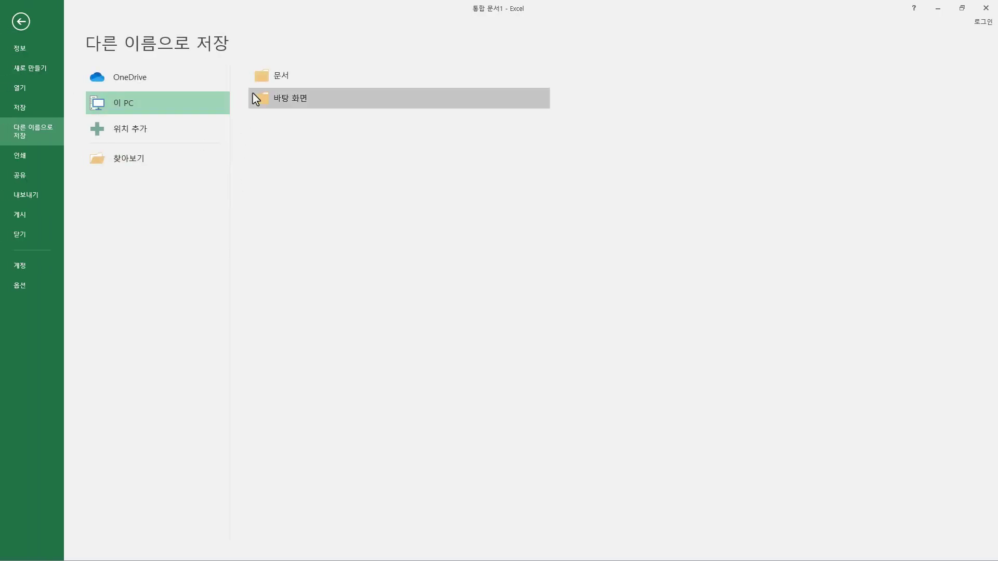
left_click(281, 83)
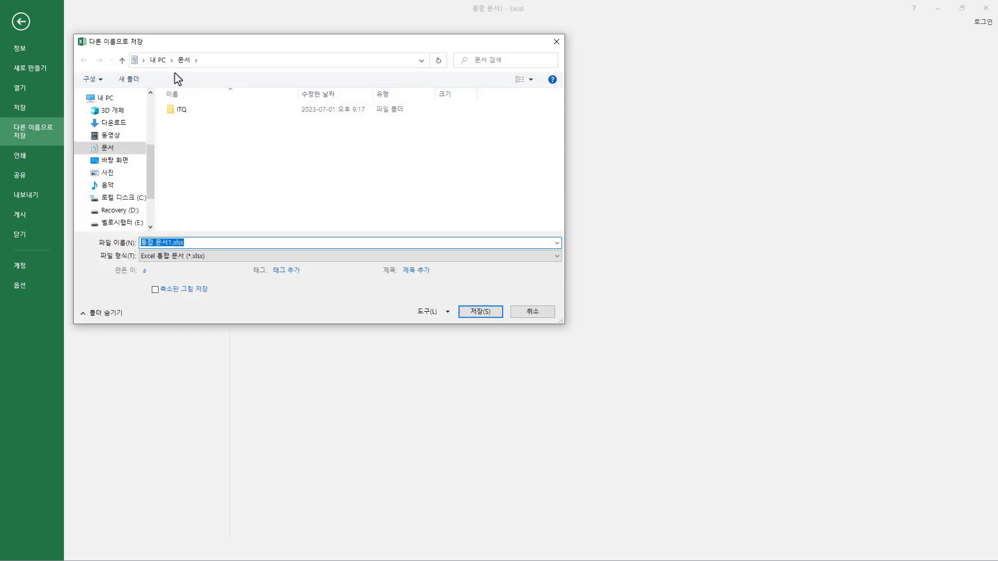
double_click(190, 112)
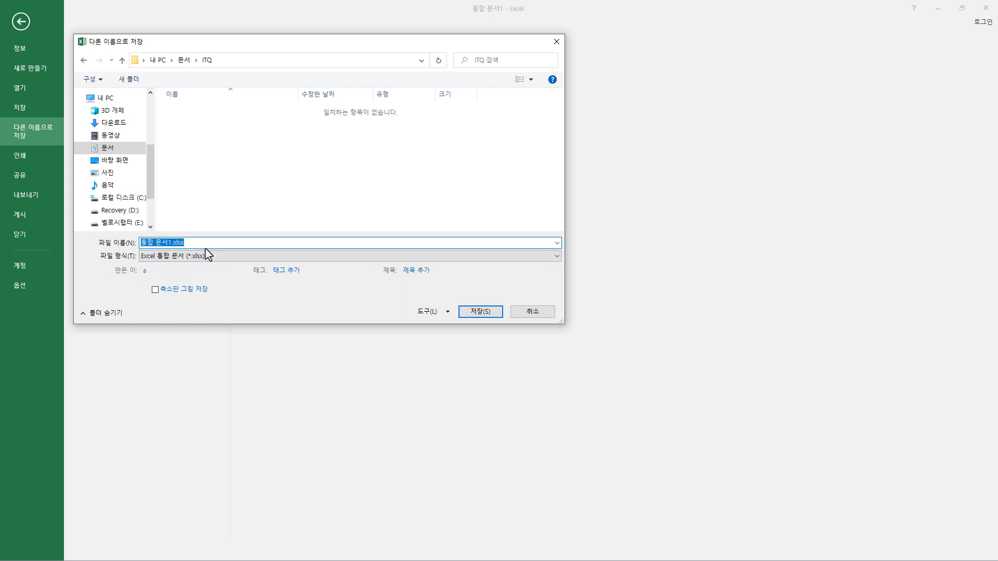
Name the workbook with the examinee number and full name joined by a hyphen, and save it.
type("12345678-홍길동")
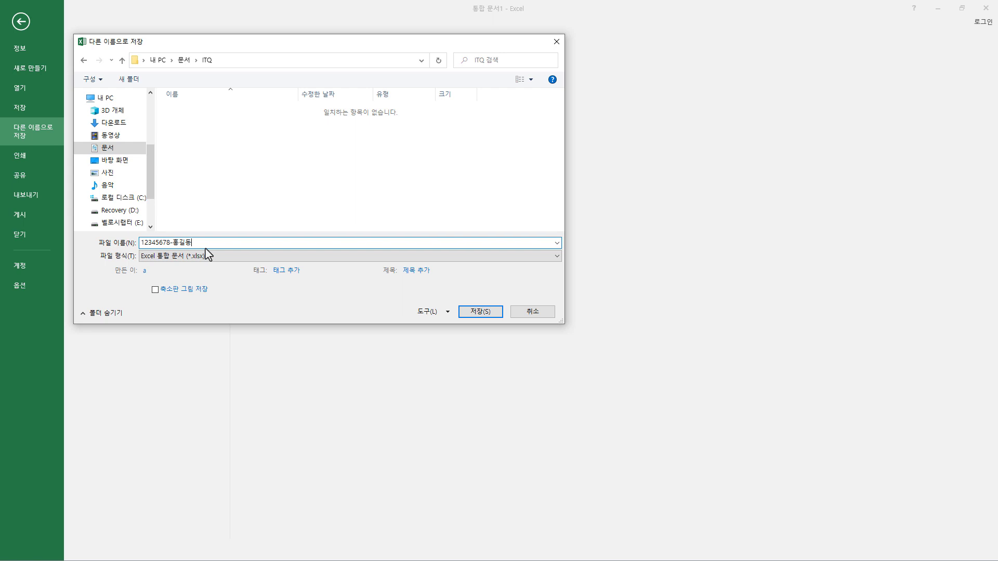
left_click_drag(171, 243, 109, 240)
left_click(172, 244)
left_click_drag(196, 243, 178, 242)
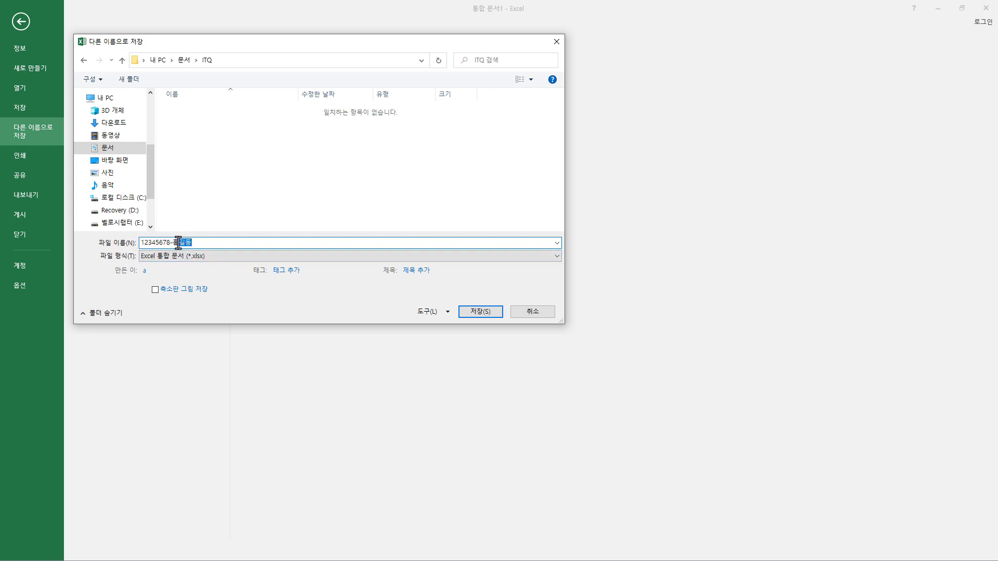
left_click(211, 243)
left_click_drag(171, 242, 132, 240)
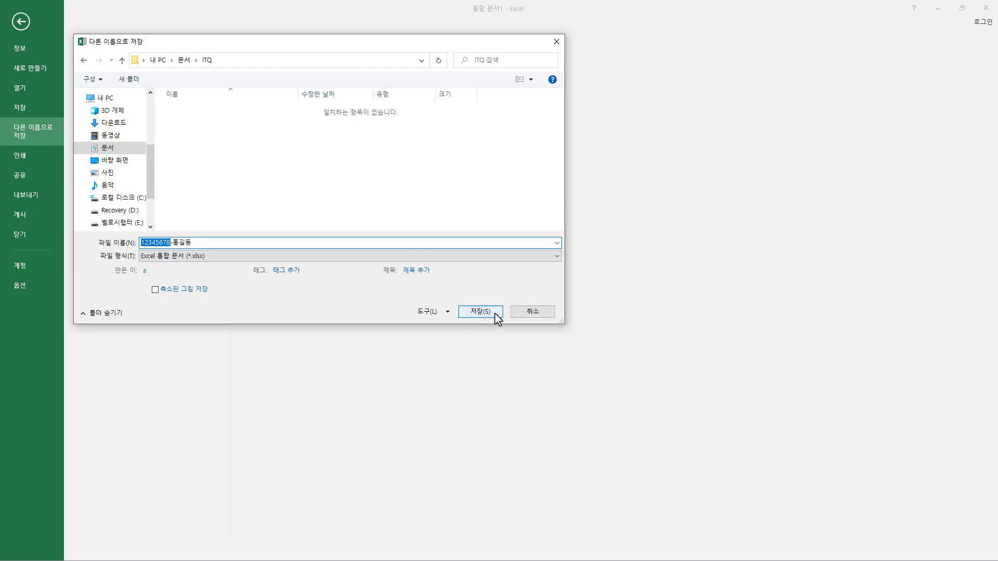
left_click(479, 311)
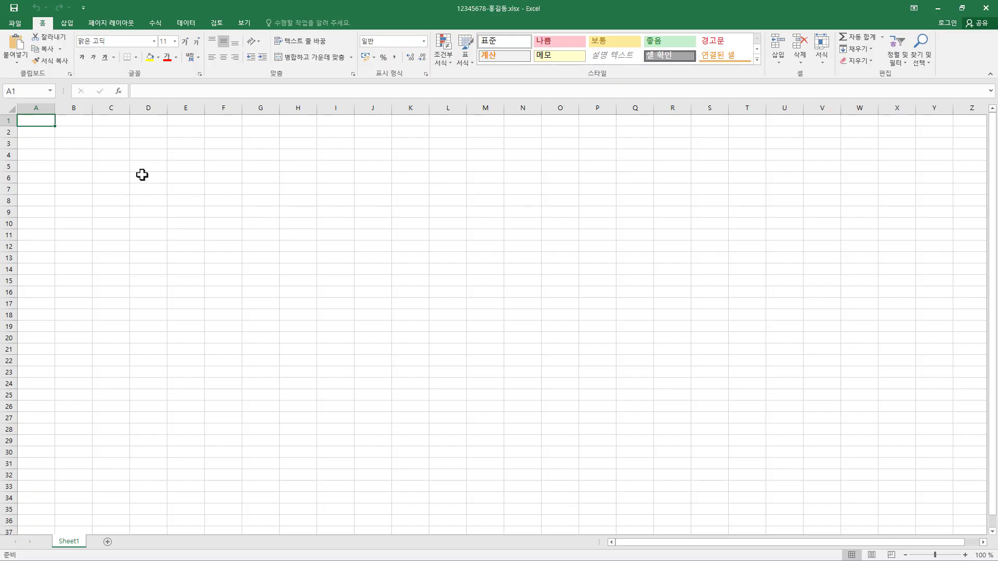
Set the width of column A to 1.
left_click(37, 104)
right_click(36, 105)
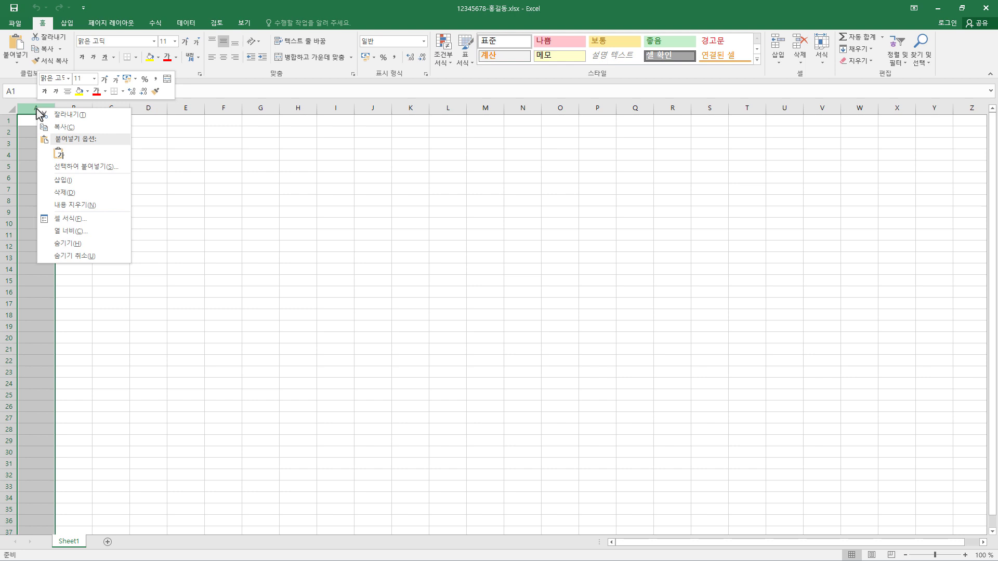
left_click(99, 232)
type("1")
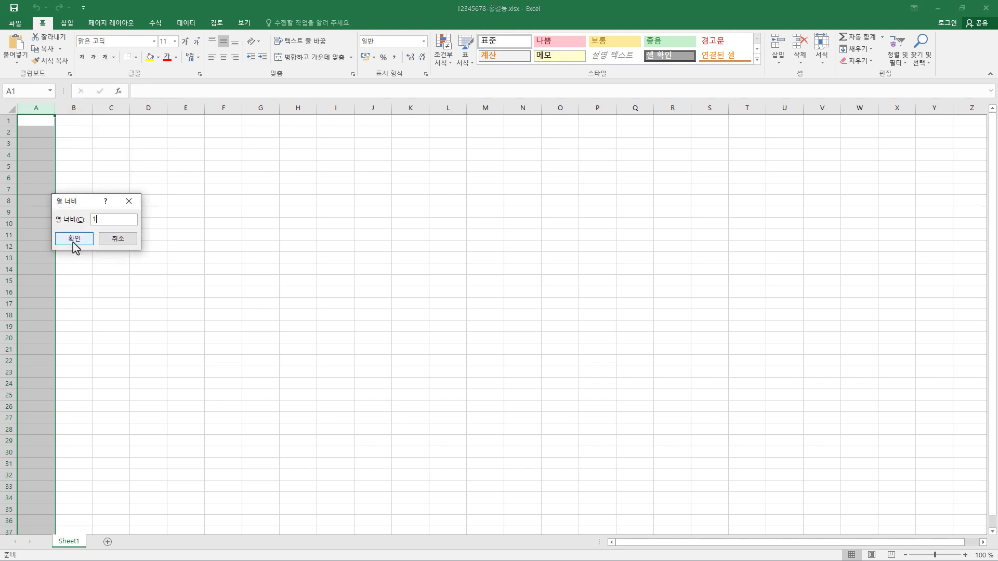
left_click(74, 241)
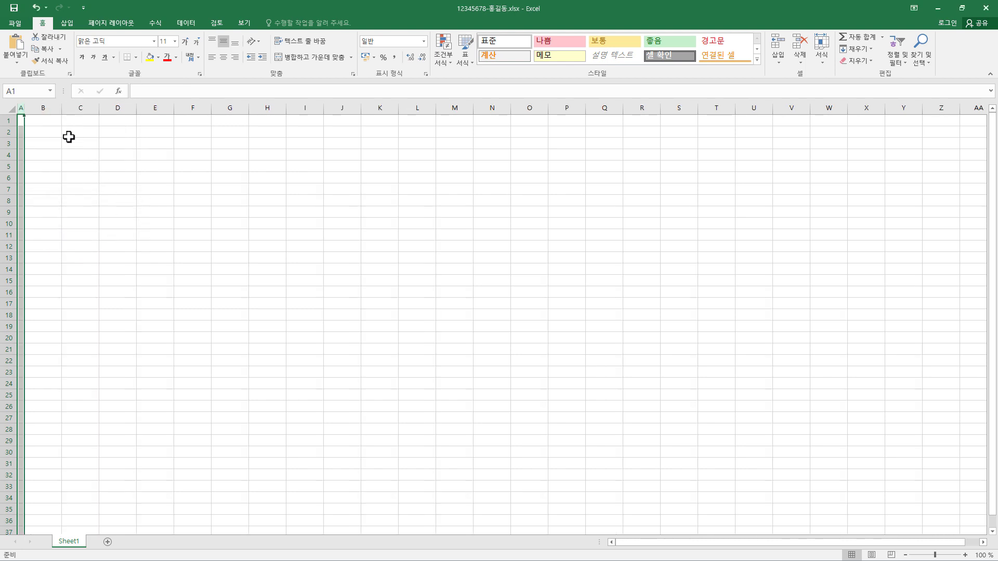
Change the font of the entire worksheet to 굴림.
left_click(10, 109)
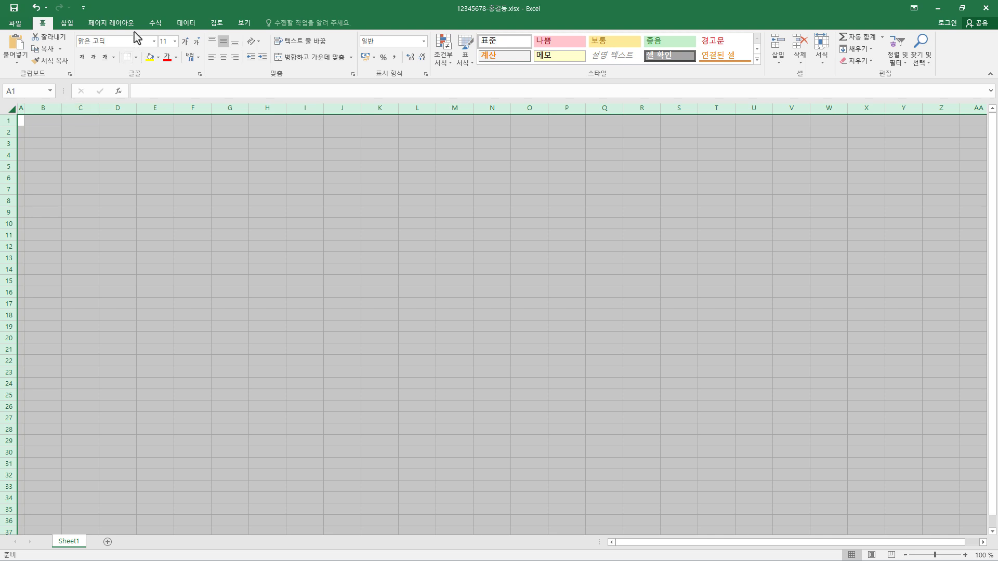
left_click(122, 43)
type("굴림")
key("Return")
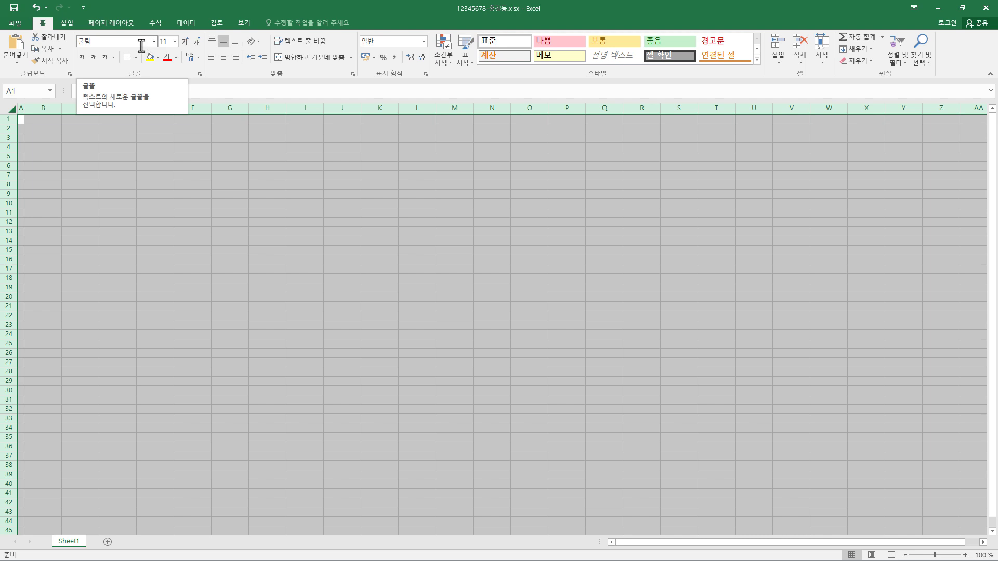
Set the whole sheet's font colour to black and centre its cells horizontally.
left_click(176, 57)
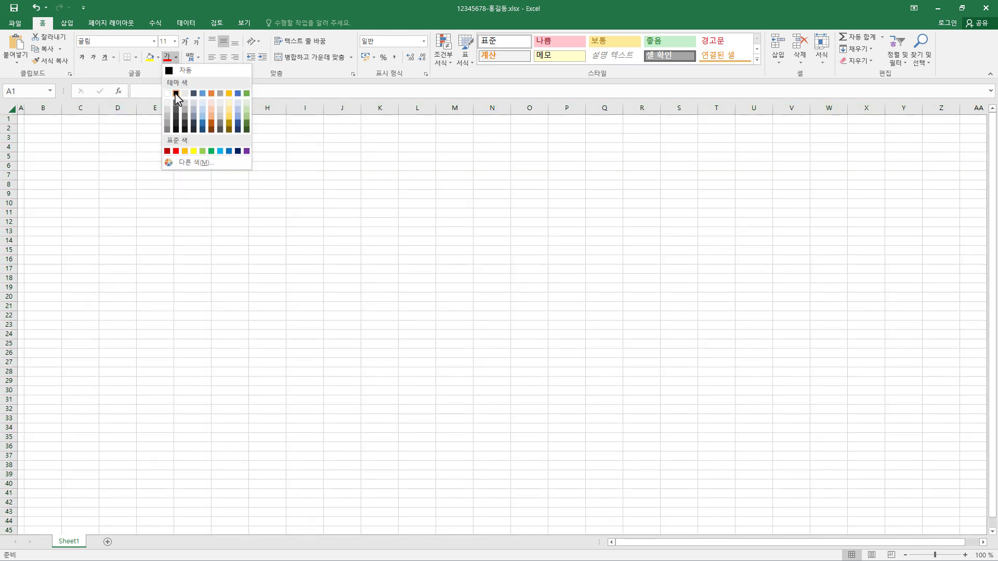
left_click(176, 94)
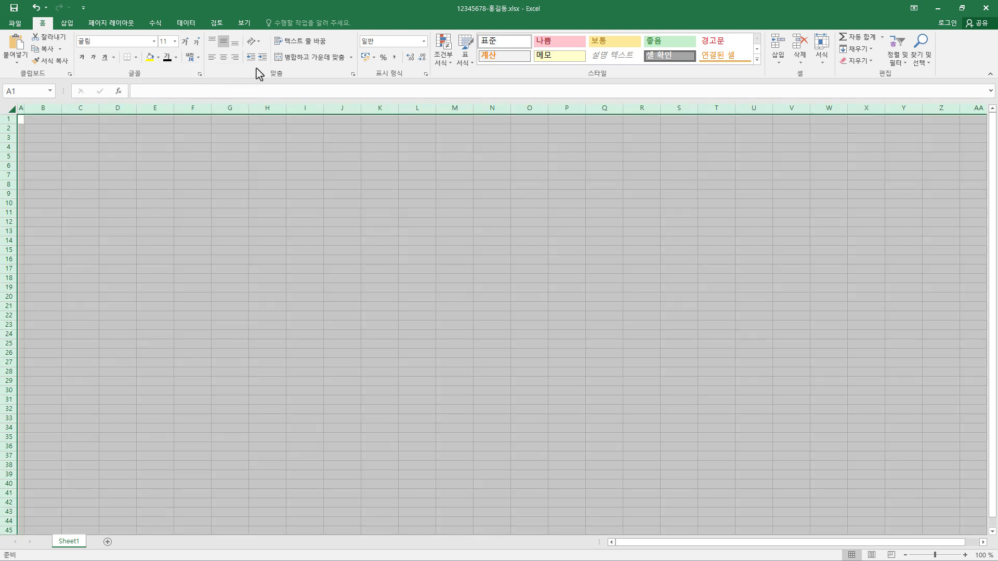
left_click(225, 58)
left_click(36, 139)
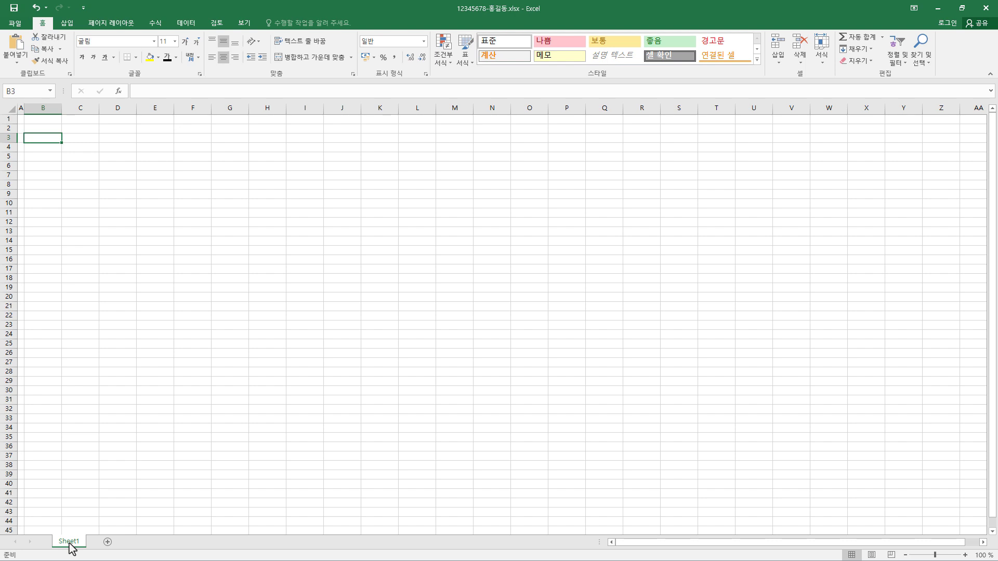
Make two copies of Sheet1 and rename the original sheet 제1작업.
left_click_drag(69, 543, 167, 547)
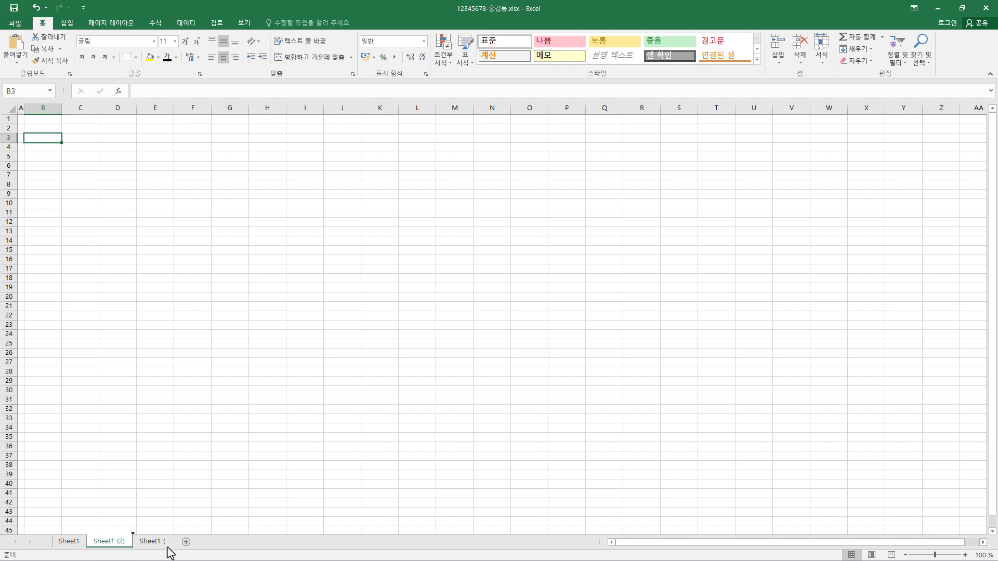
left_click(68, 542)
double_click(64, 542)
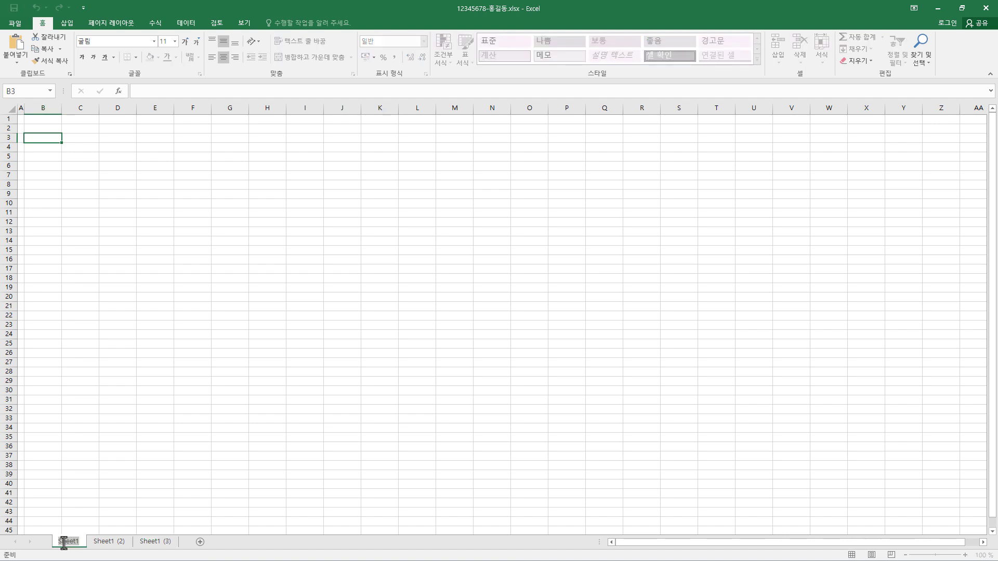
type("제")
type("1작업")
key("Return")
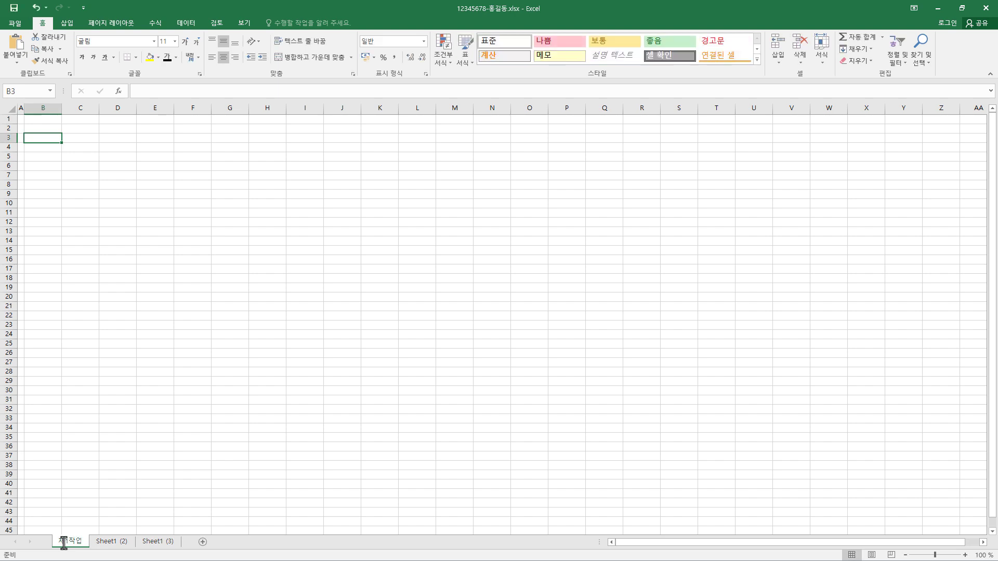
Rename the two copied sheets 제2작업 and 제3작업, and return to the 제1작업 sheet.
left_click(116, 543)
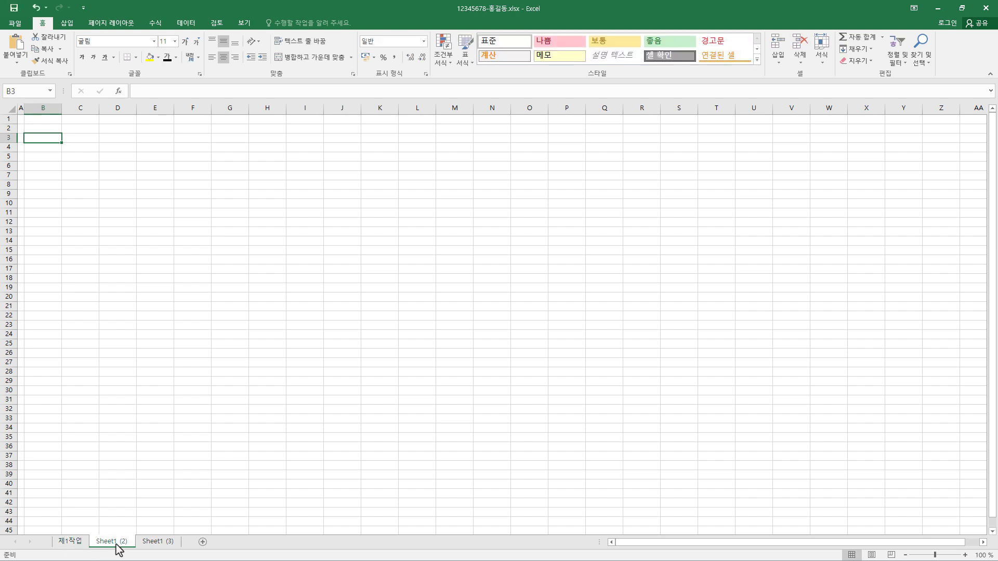
double_click(115, 543)
type("제2작업")
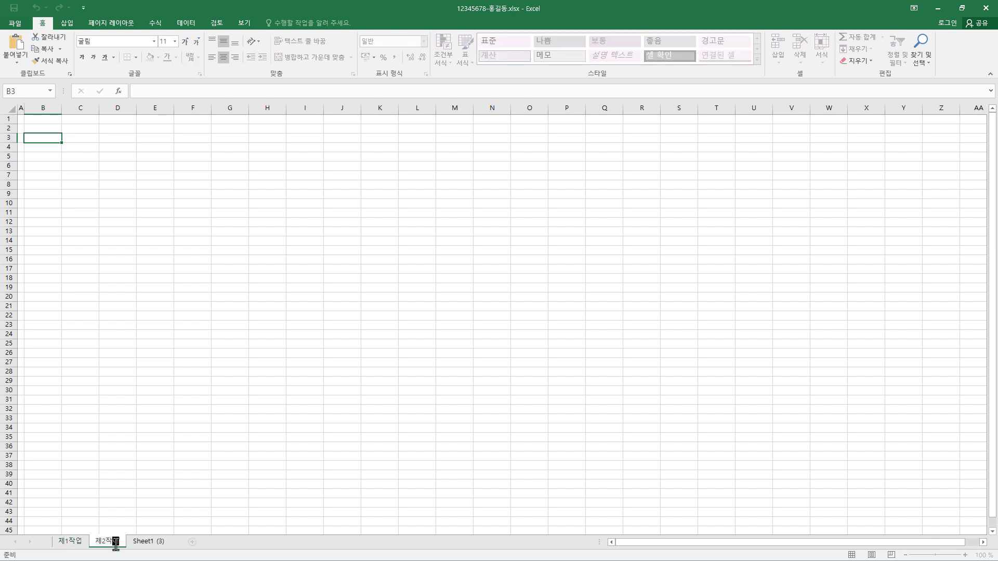
left_click(145, 542)
double_click(149, 541)
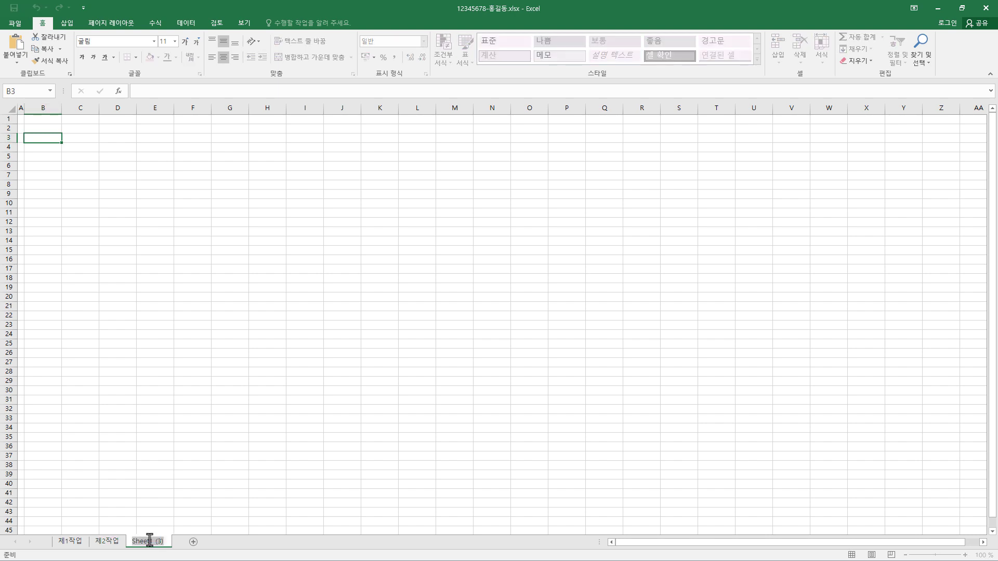
type("제3작업")
key("Return")
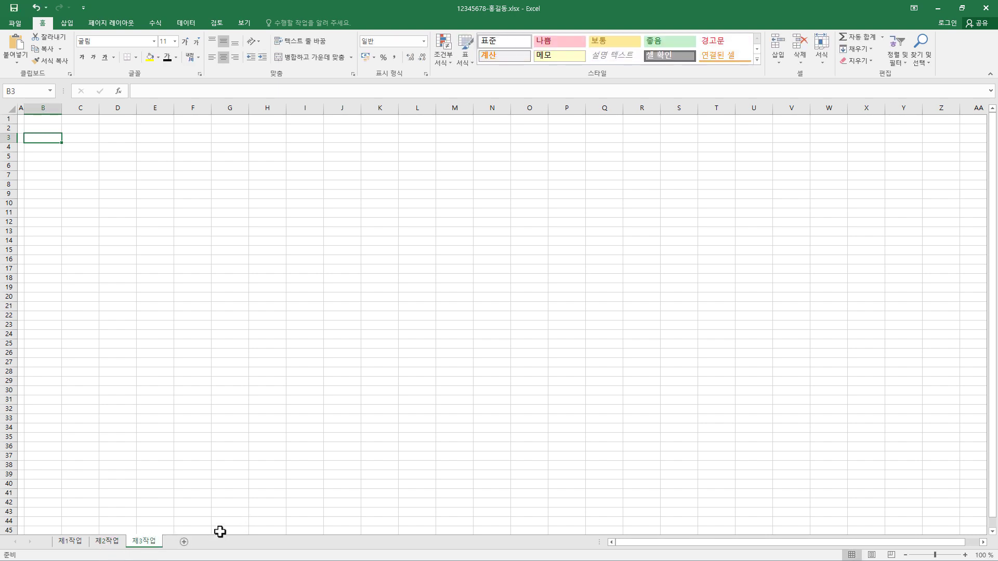
left_click(71, 544)
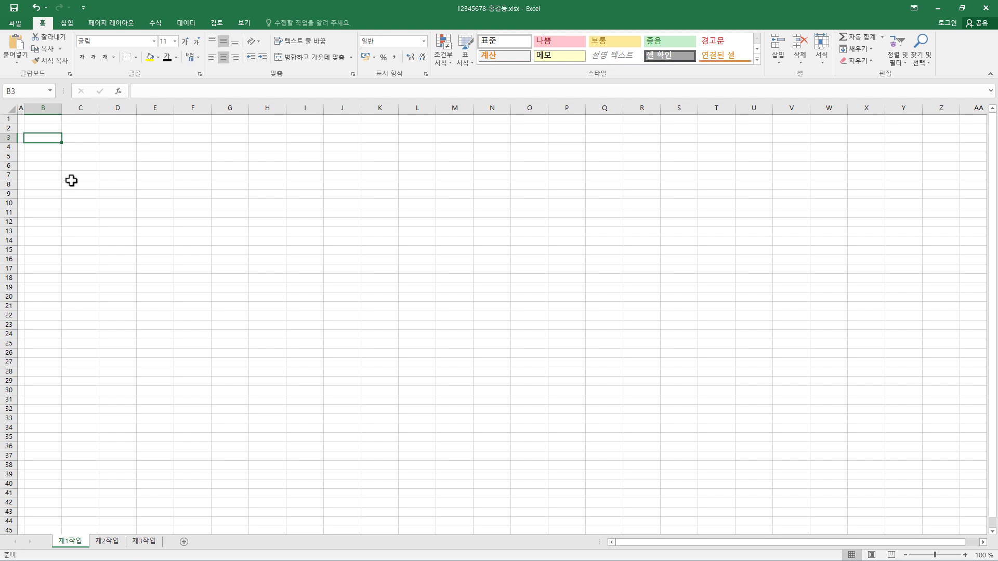
left_click(50, 149)
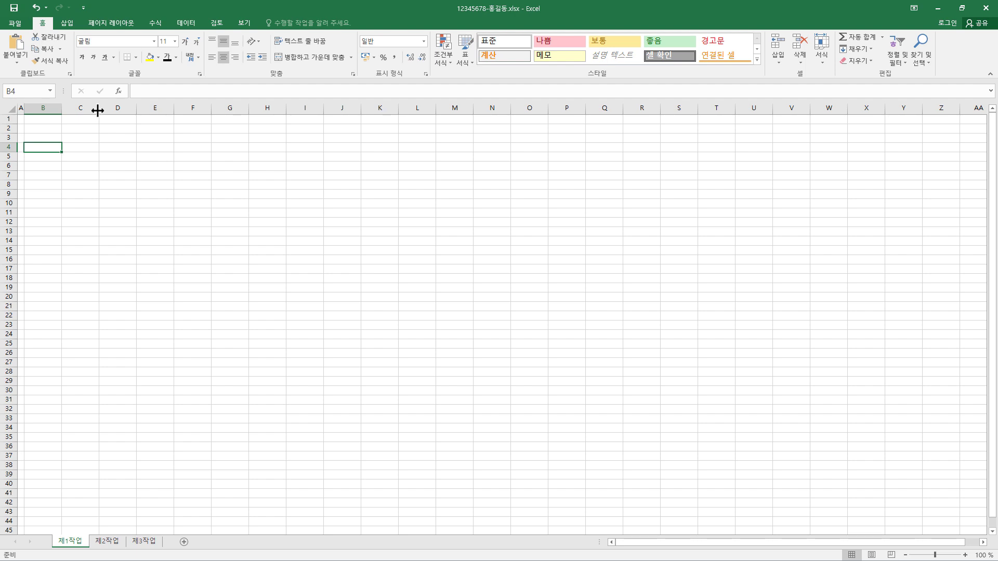
left_click_drag(98, 110, 119, 110)
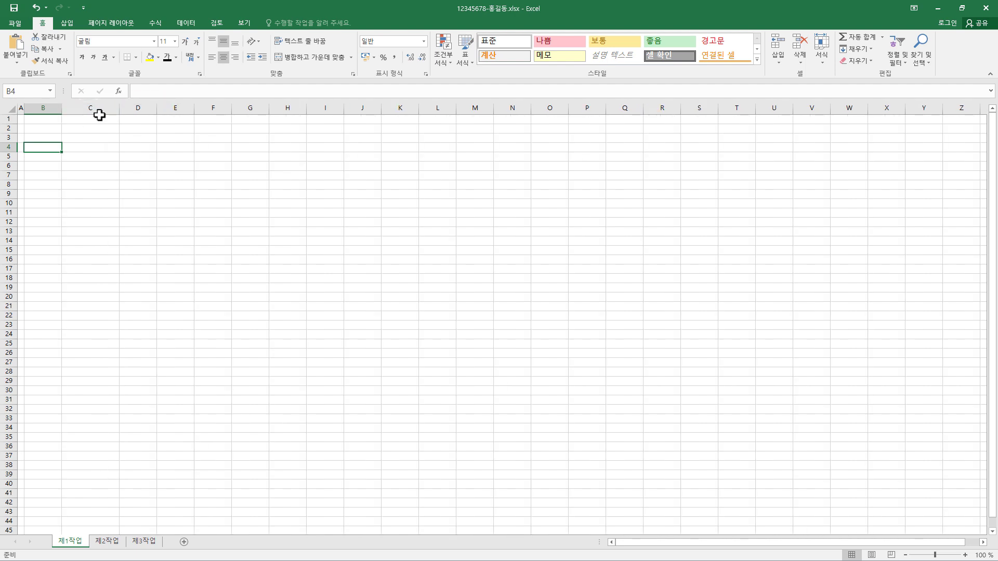
key("ctrl+z")
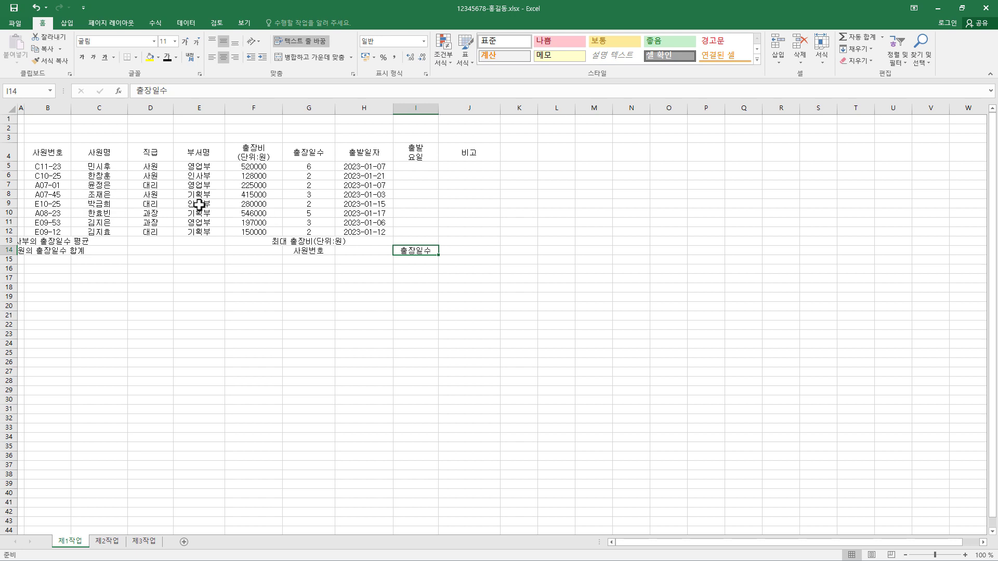
Right-align the travel expense and trip days values in F5:G12.
left_click(258, 168)
left_click_drag(259, 169, 330, 232)
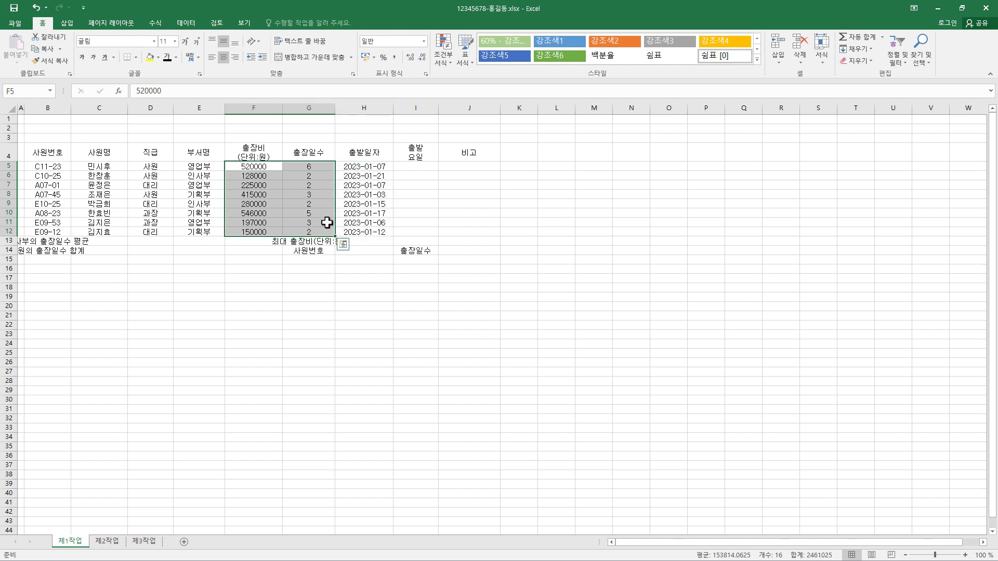
left_click(236, 57)
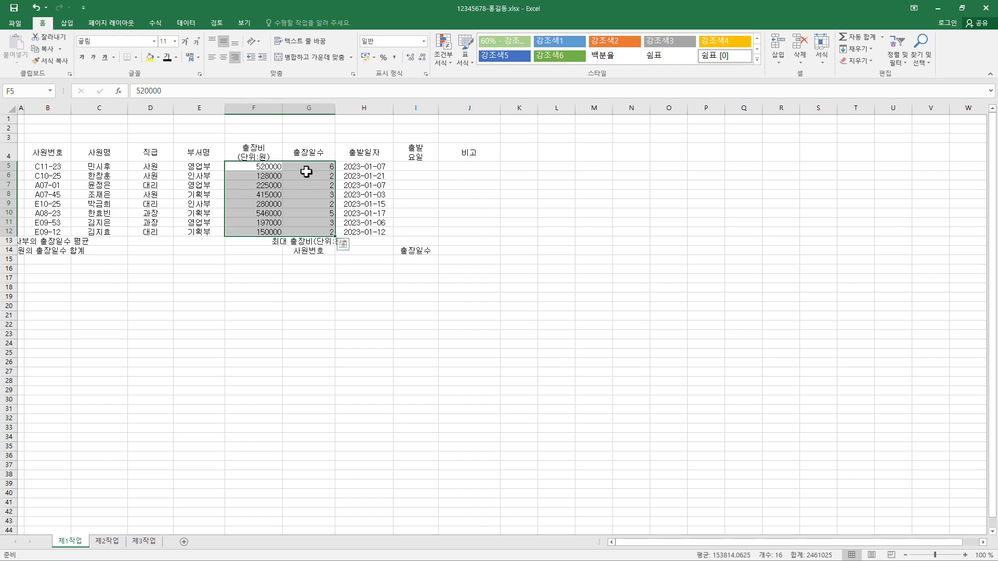
Apply the comma style to the travel expense amounts in F5:F12.
left_click(266, 166)
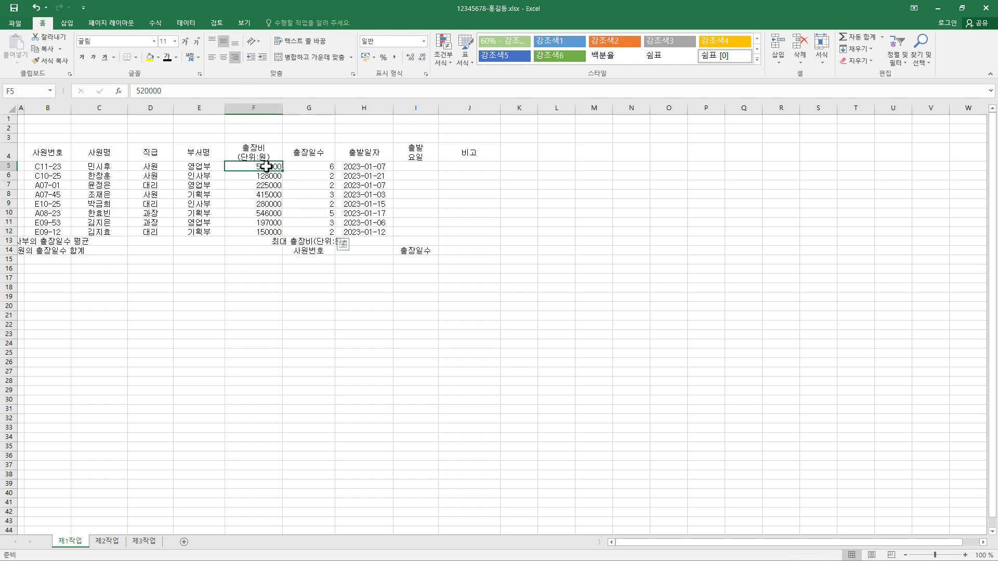
left_click_drag(266, 166, 264, 226)
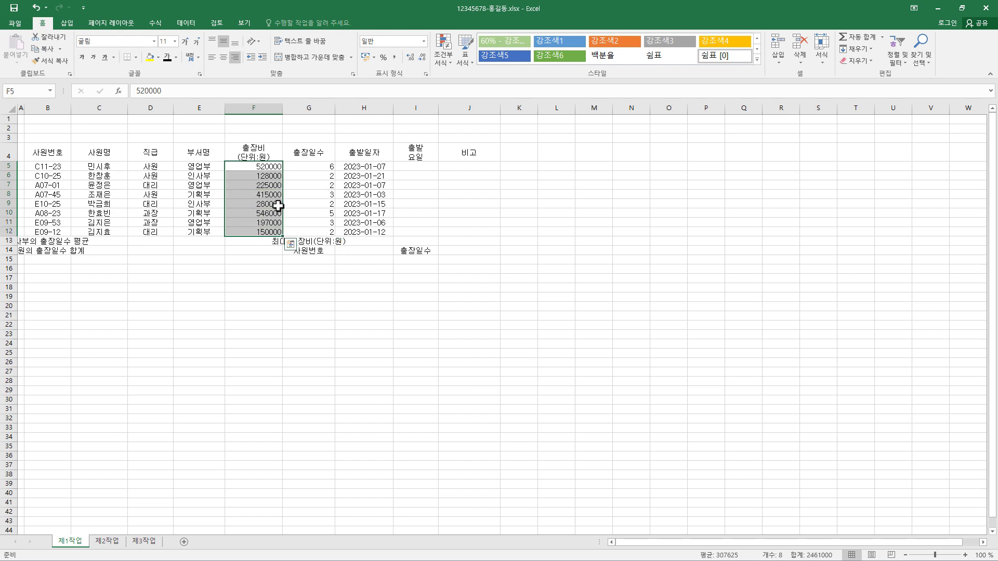
left_click(395, 57)
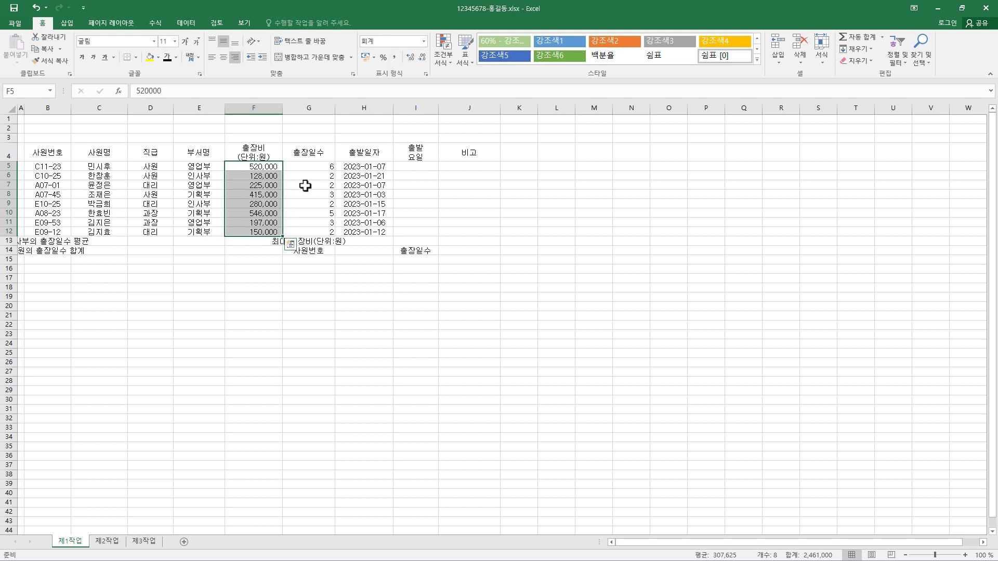
Apply the 숫자 (Number) format to the trip days values in G5:G12.
left_click_drag(317, 166, 314, 231)
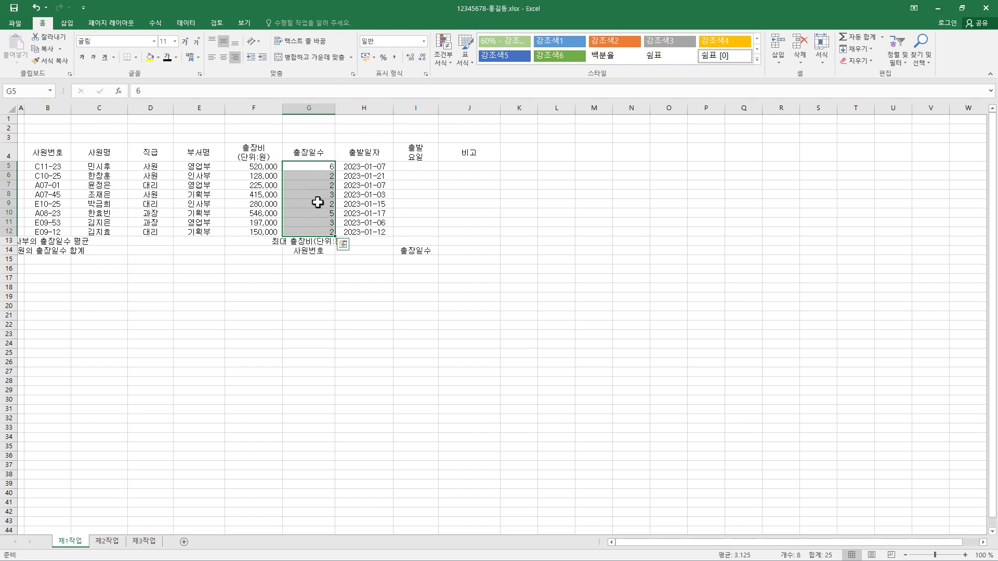
left_click(425, 47)
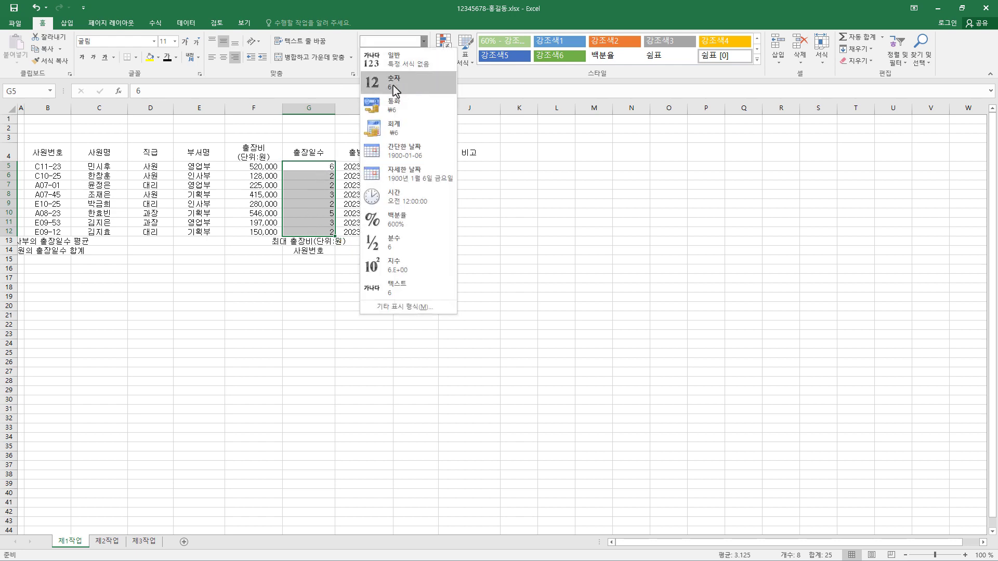
left_click(394, 87)
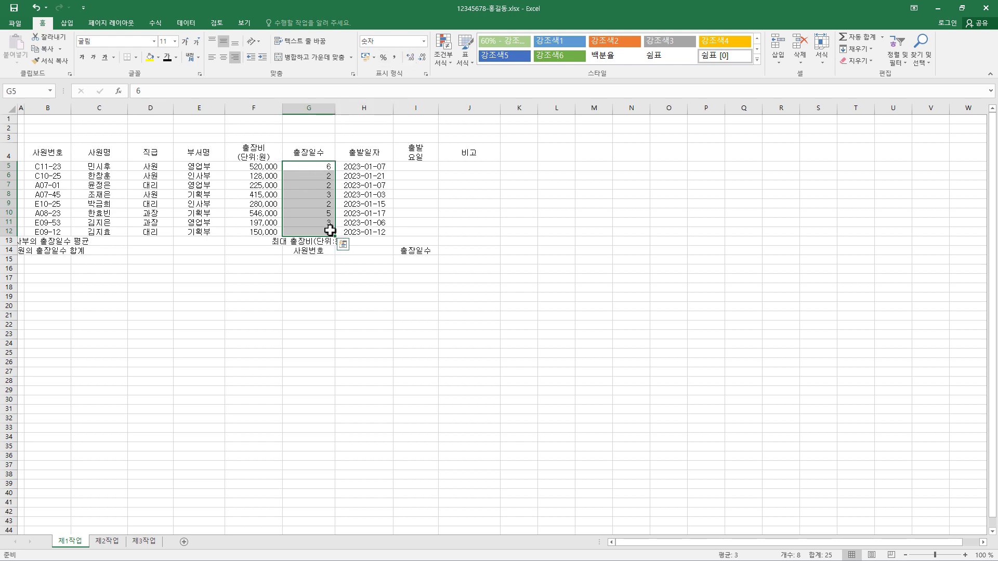
left_click(277, 166)
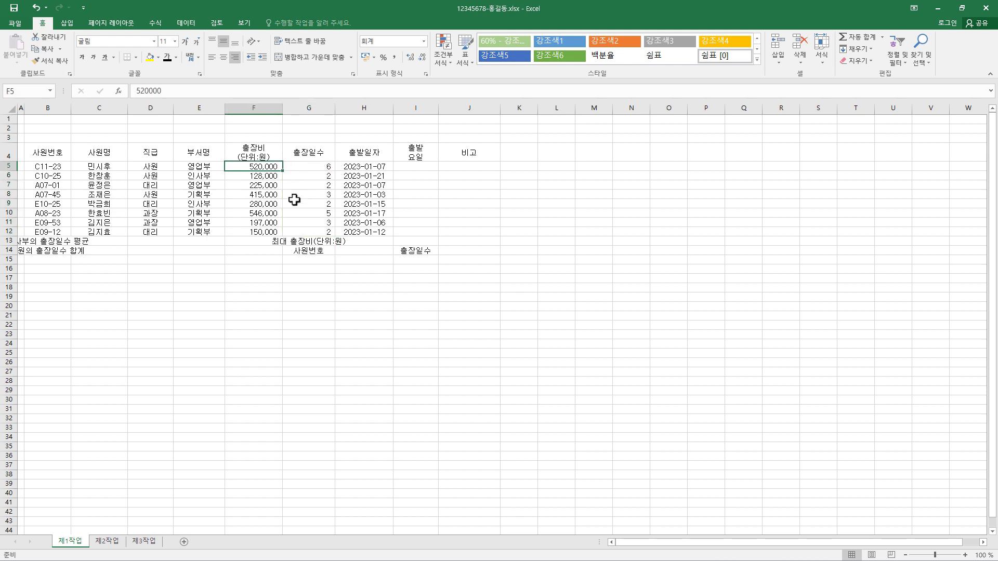
left_click(372, 167)
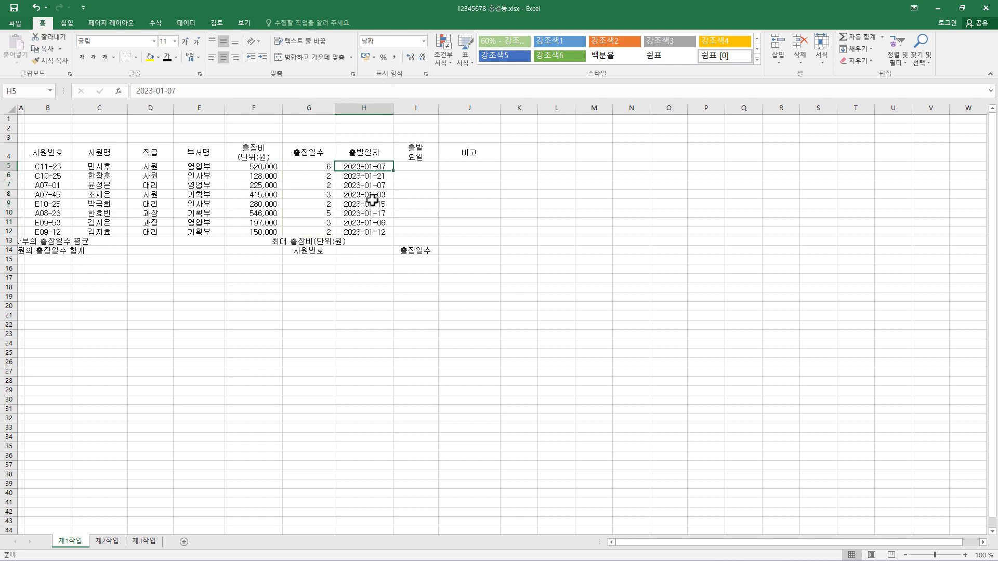
left_click(424, 41)
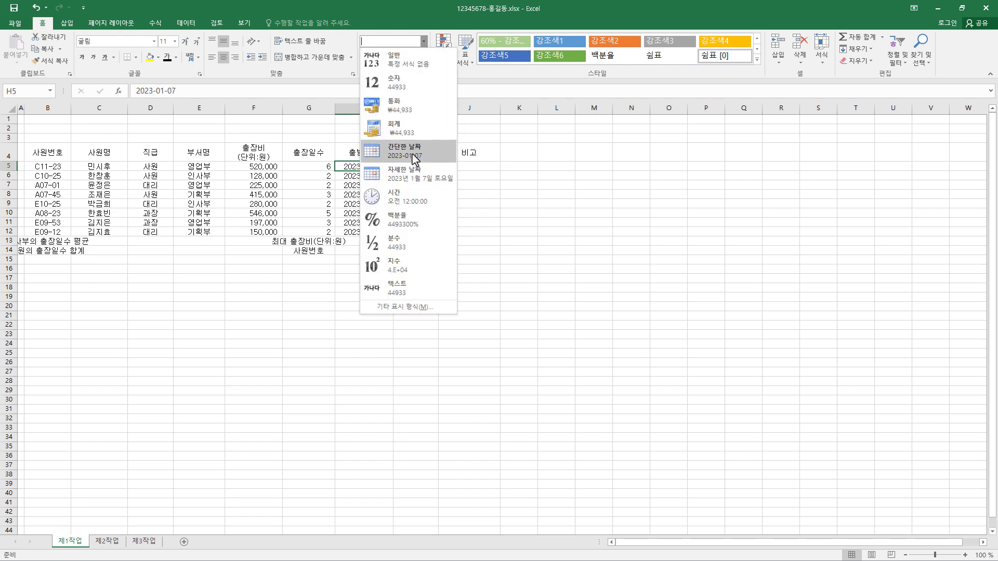
left_click(403, 24)
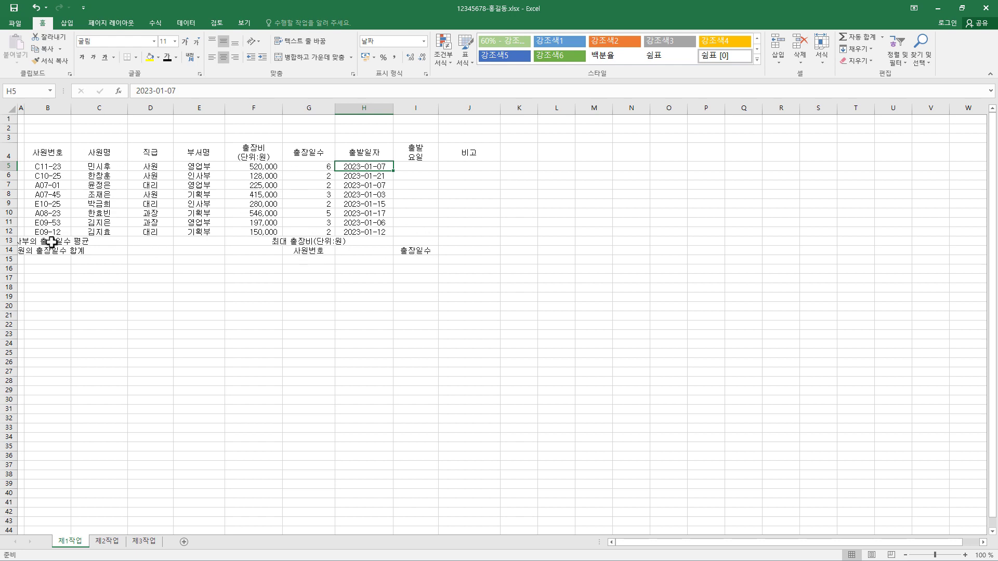
Merge and center B13:D13, B14:D14, F13:F14 and G13:I13 separately in the summary rows.
mouse_move(51, 242)
left_mouse_down()
mouse_move(148, 242)
mouse_move(65, 243)
left_mouse_up()
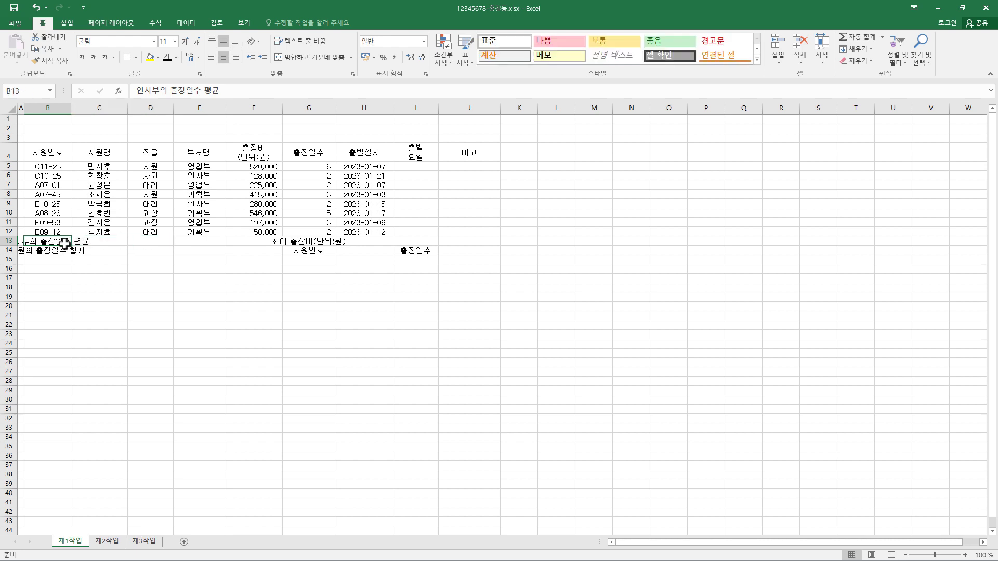
left_click(61, 251)
left_click(61, 243)
left_click(311, 242)
left_click(66, 240)
left_click_drag(66, 241, 147, 241)
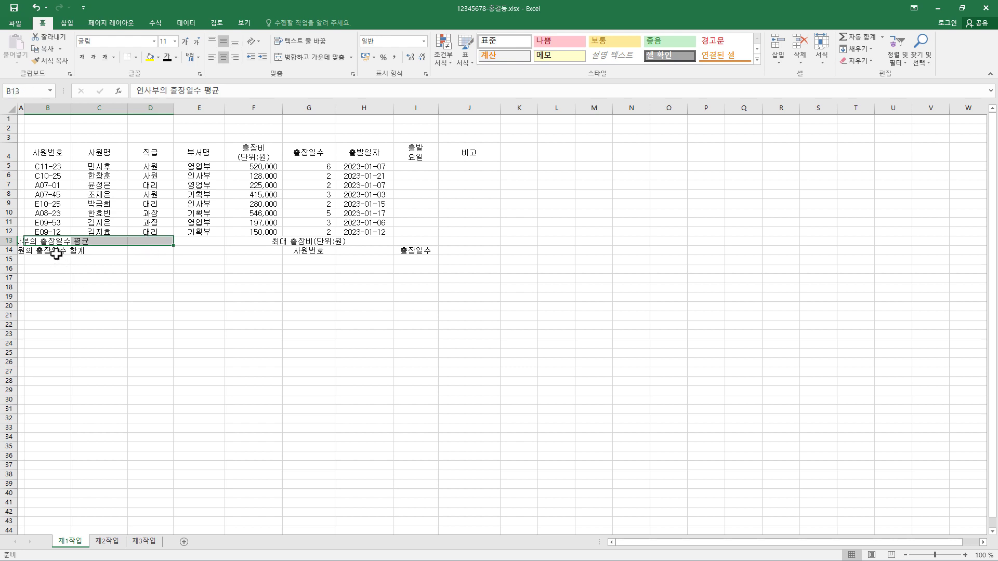
left_click_drag(56, 253, 146, 252)
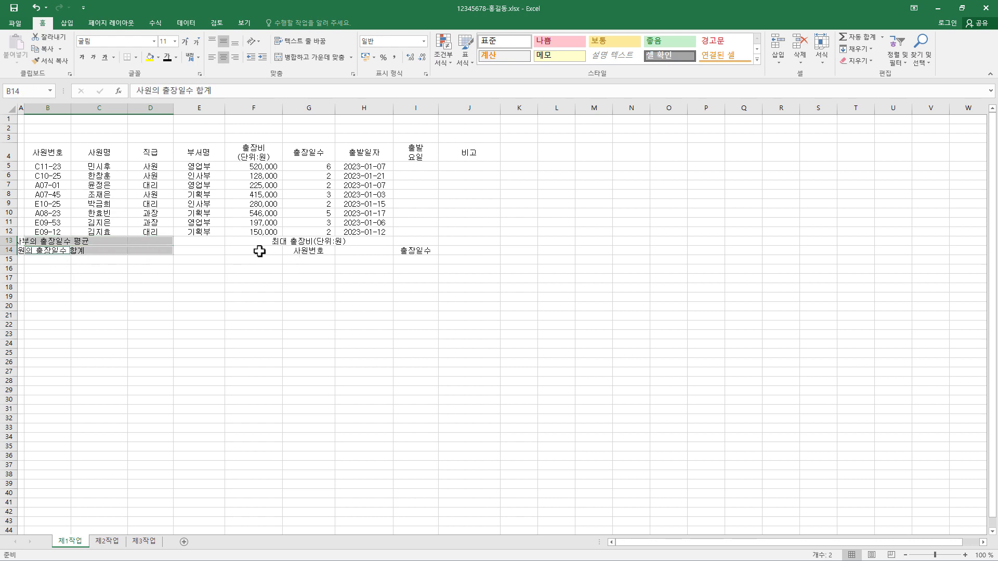
left_click_drag(258, 242, 404, 239)
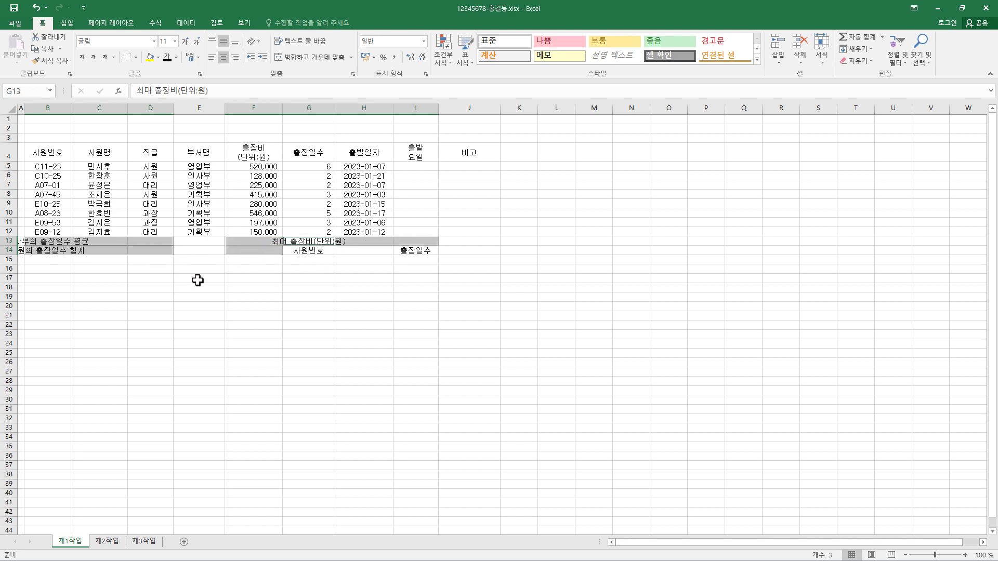
left_click(318, 57)
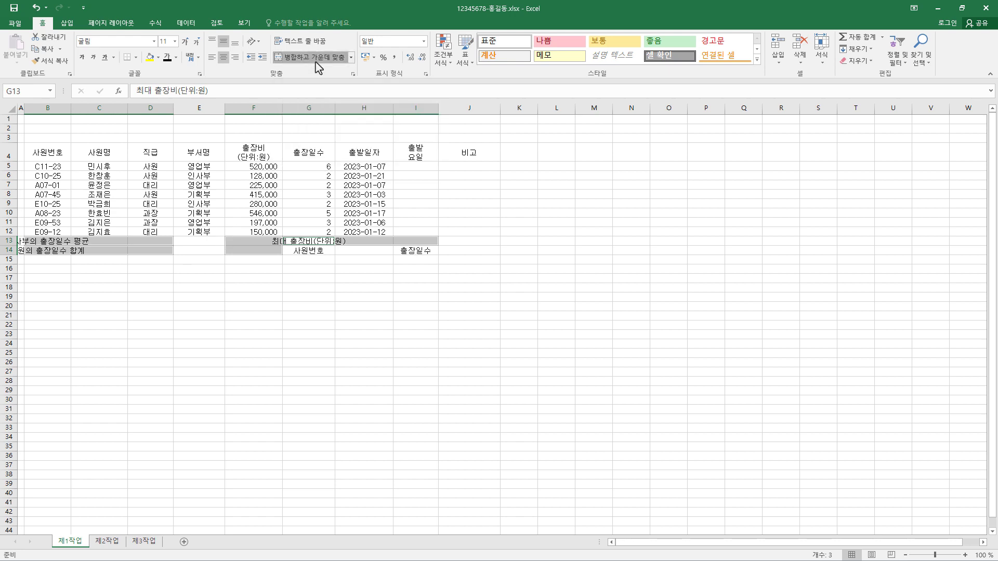
left_click(69, 240)
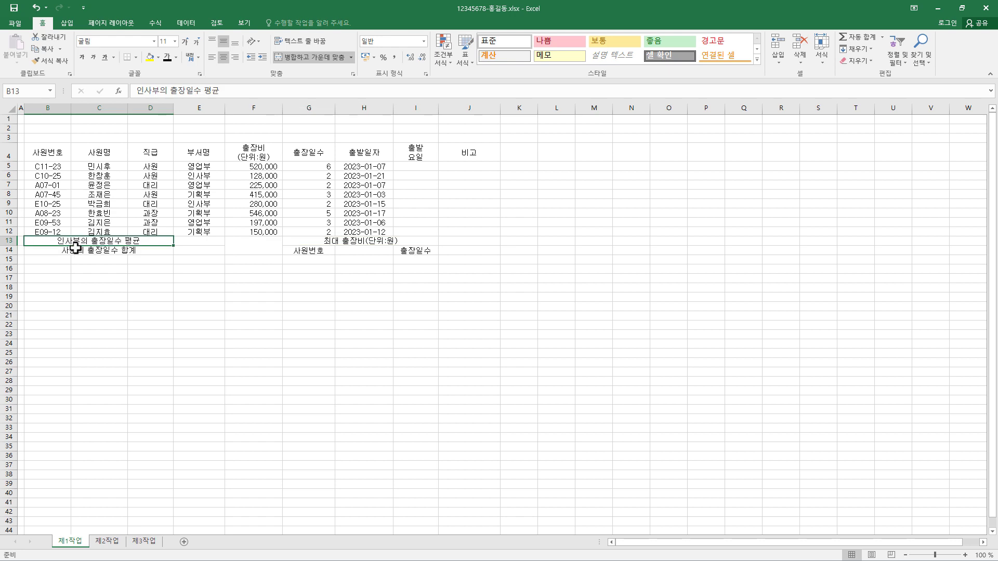
left_click(71, 247)
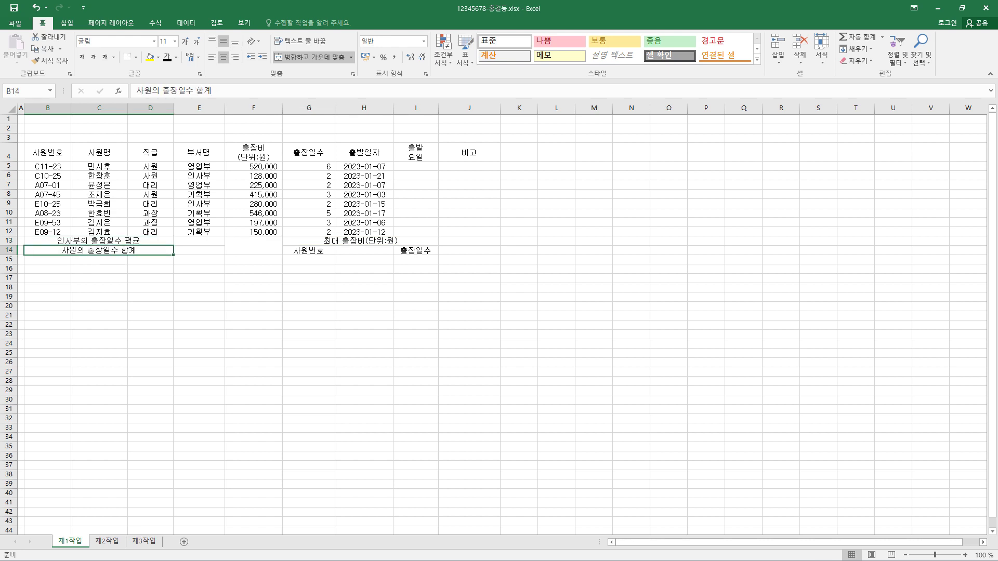
Add both diagonal borders to the merged cell F13:F14 to cross it out with an X.
left_click_drag(254, 241, 257, 248)
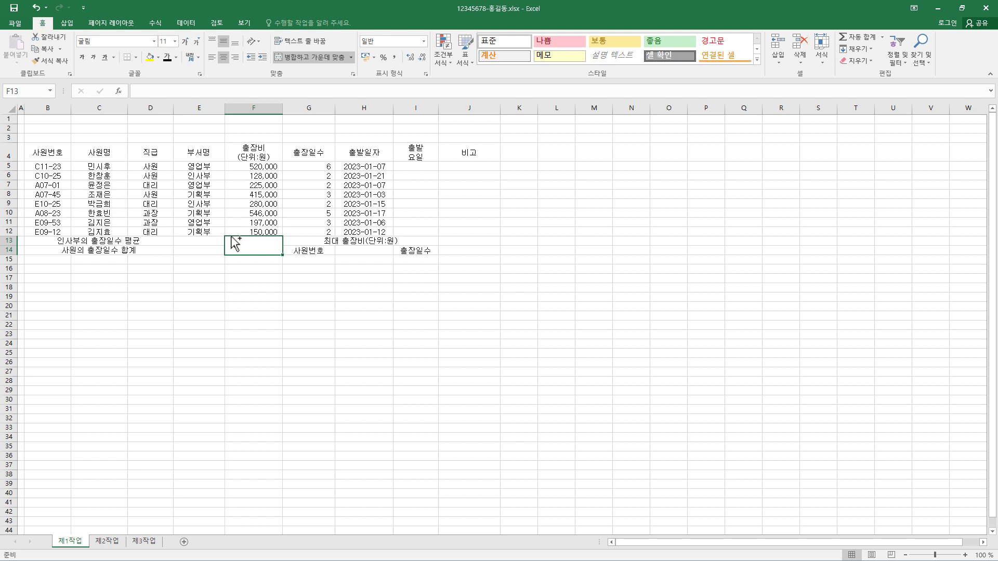
key("ctrl+1")
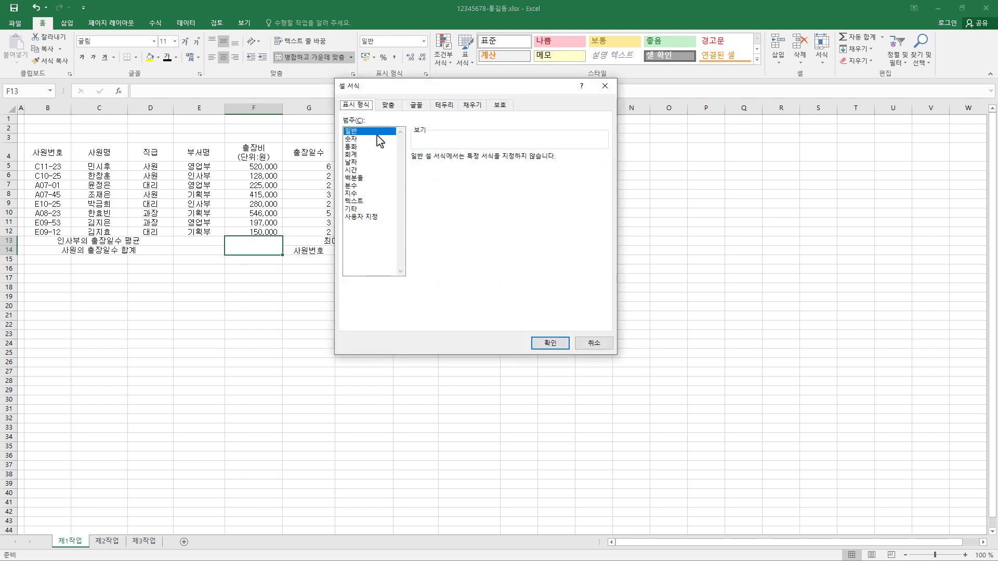
left_click(445, 105)
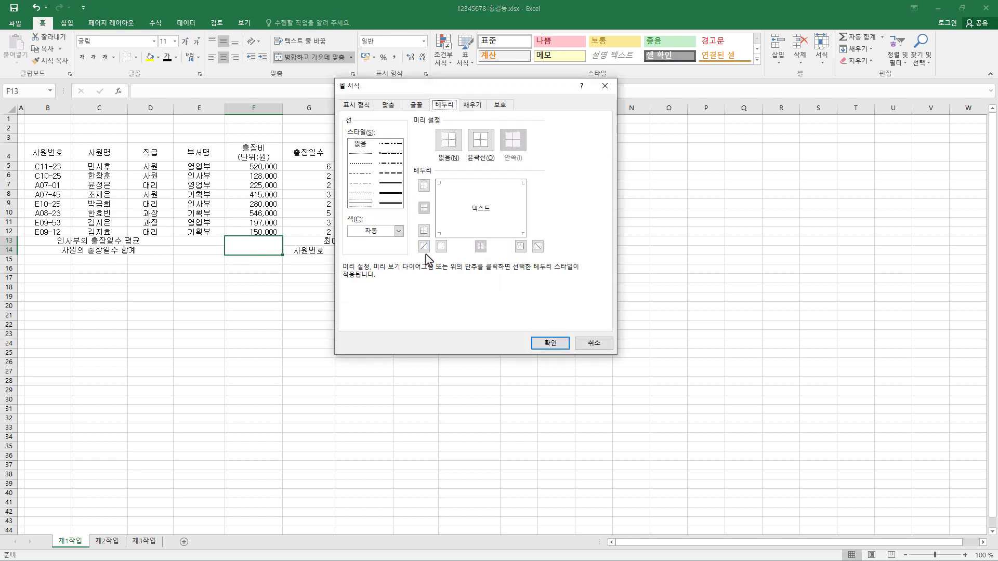
left_click(424, 245)
left_click(537, 246)
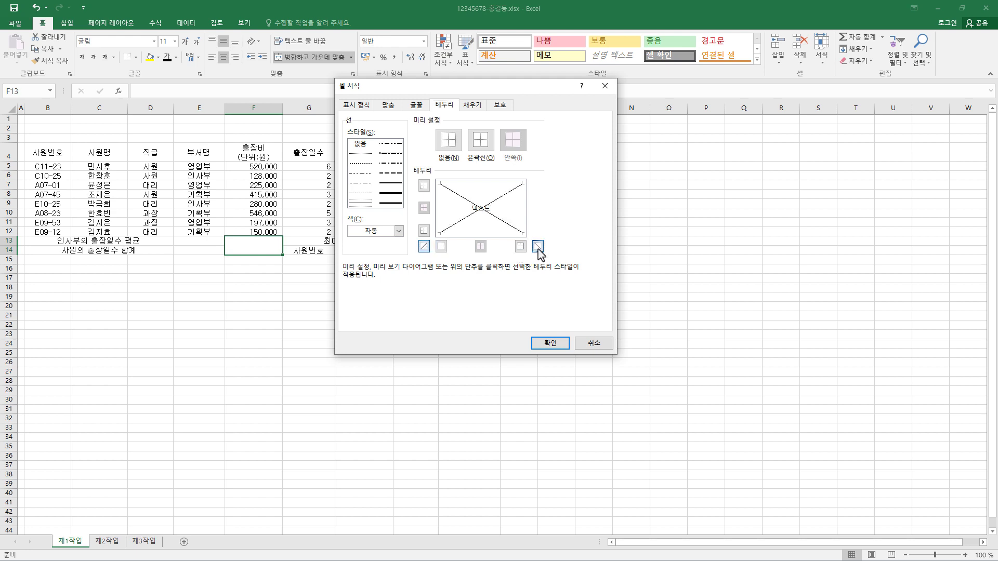
left_click(551, 345)
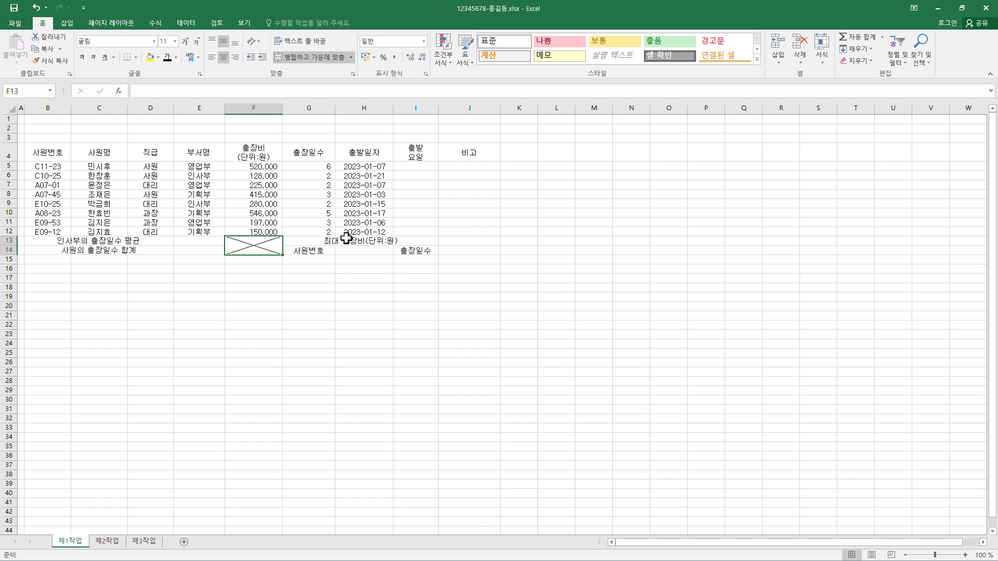
Apply all borders (모든 테두리) to the whole table in B4:J14.
left_click_drag(55, 154, 460, 244)
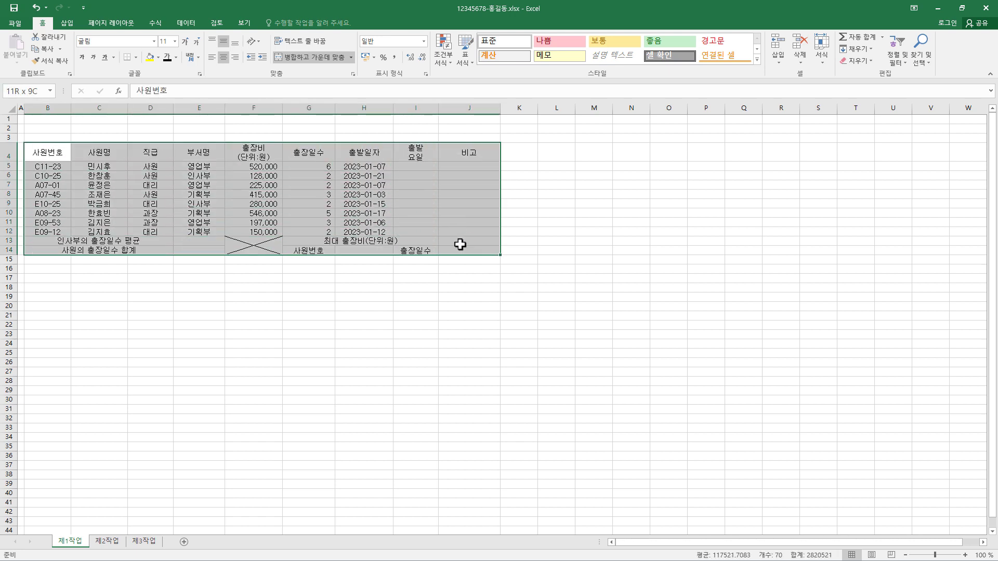
left_click(137, 59)
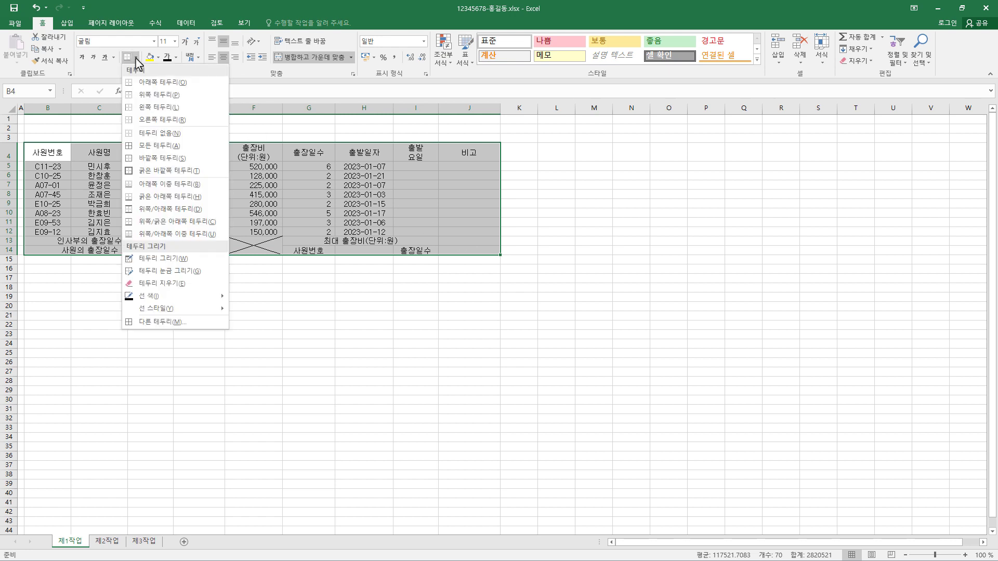
left_click(172, 148)
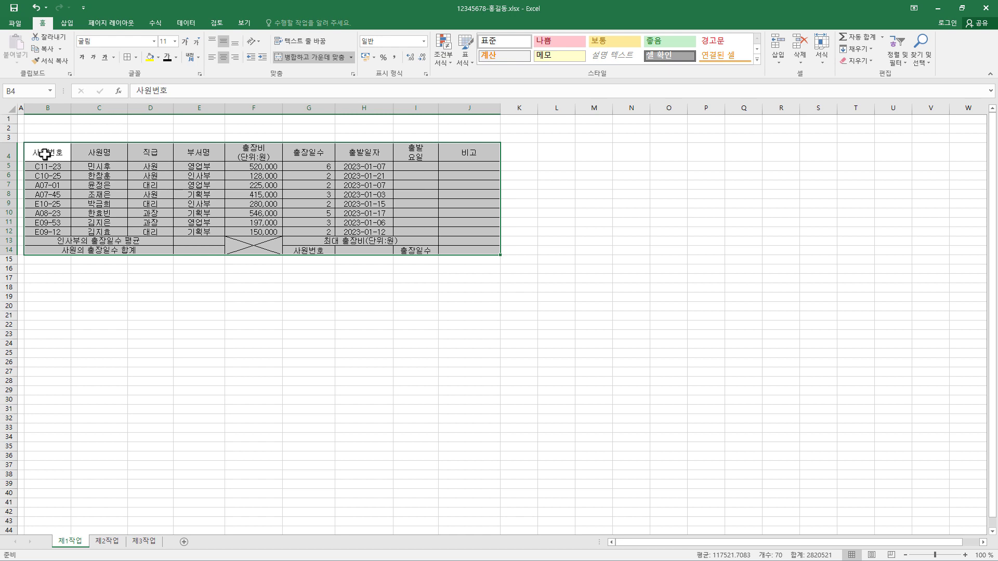
Apply thick outside borders (굵은 바깥쪽 테두리) separately to the header B4:J4, the data B5:J12 and the summary rows B13:J14.
left_click_drag(45, 154, 463, 152)
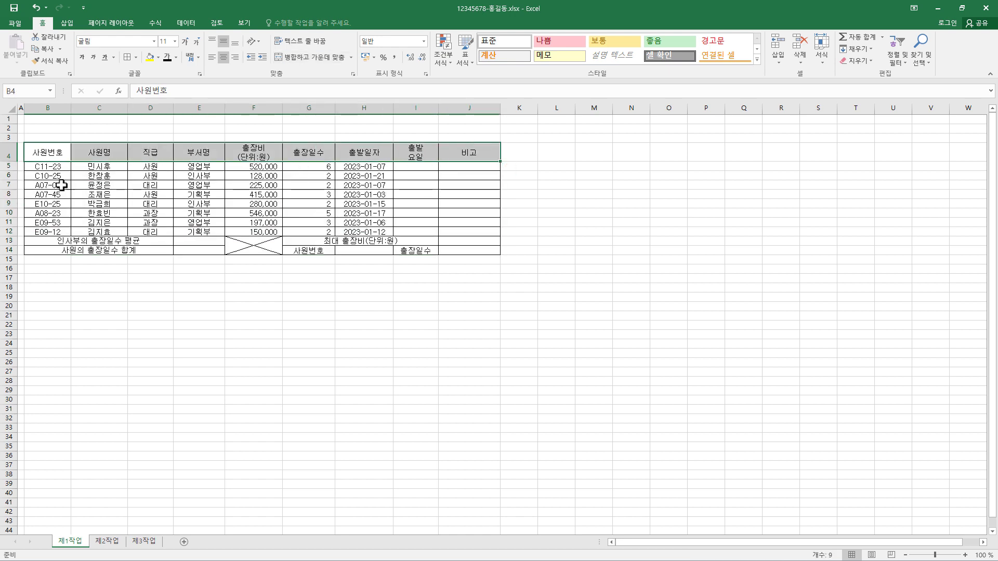
left_click_drag(57, 168, 469, 228)
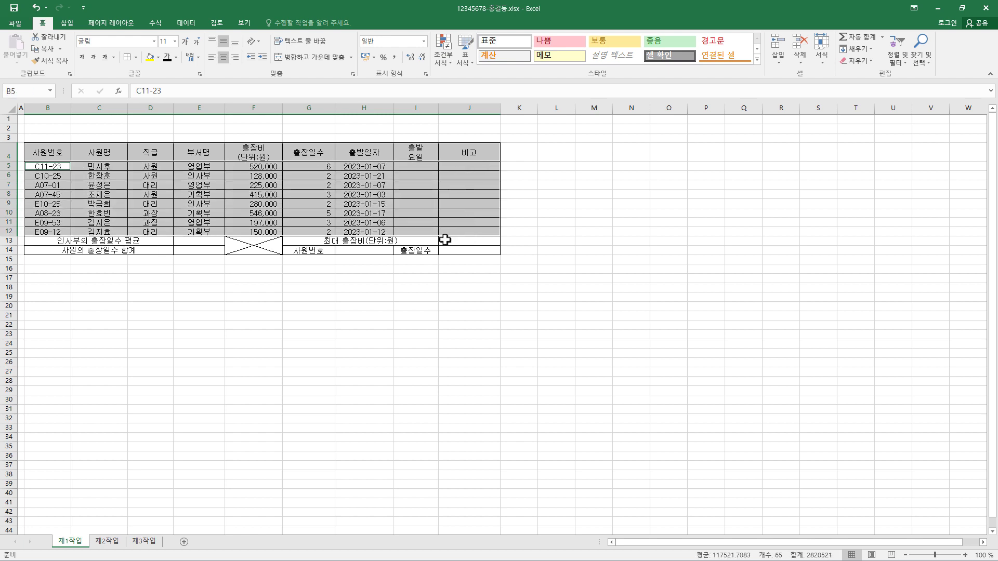
left_click(47, 242)
left_click_drag(46, 243, 458, 250)
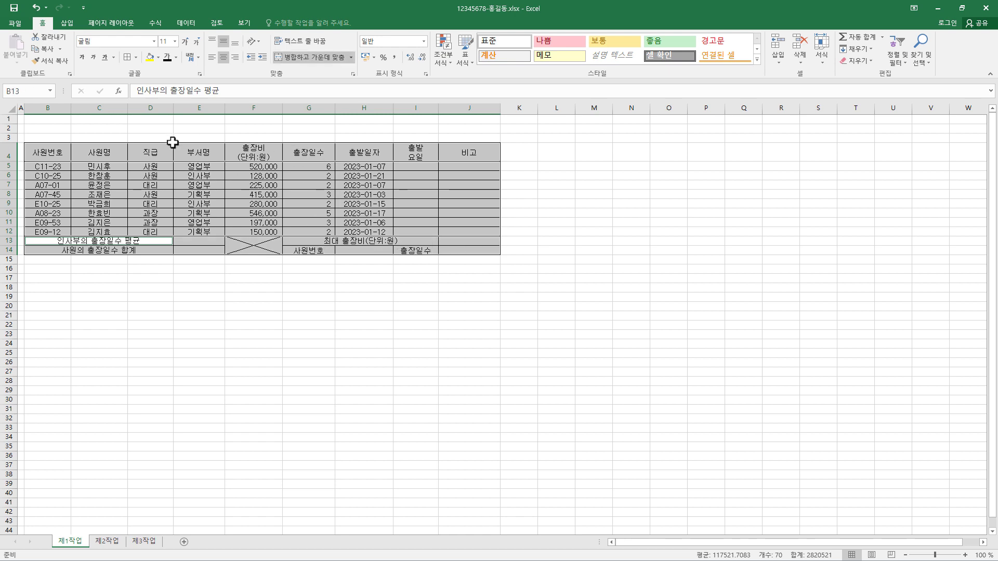
left_click(136, 58)
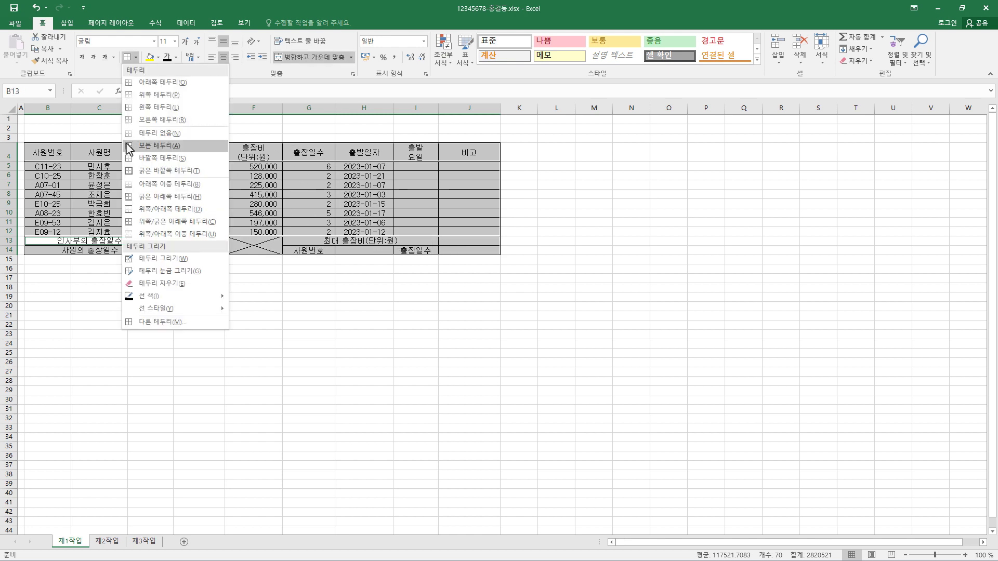
left_click(164, 171)
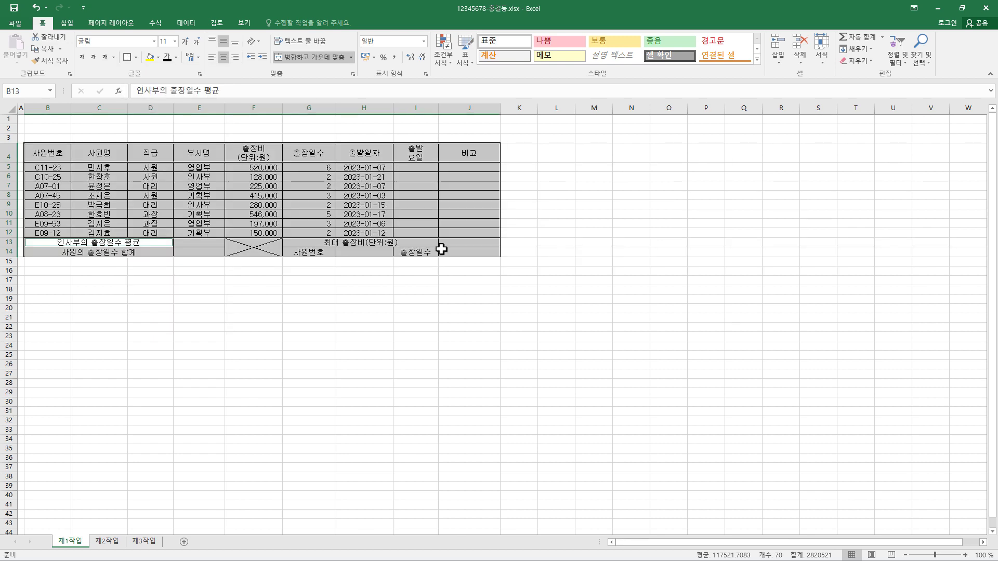
left_click(400, 265)
left_click(260, 156)
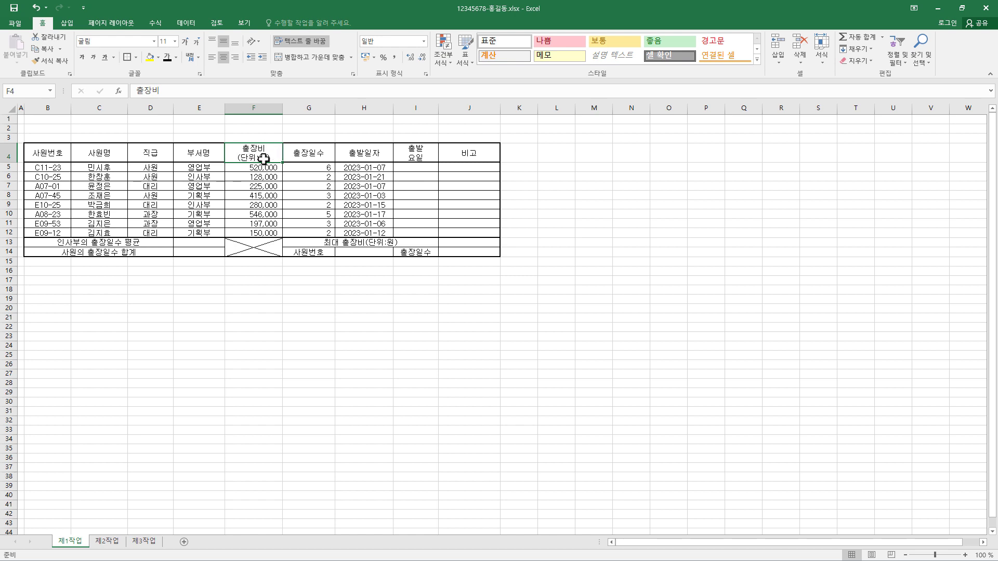
left_click(422, 158)
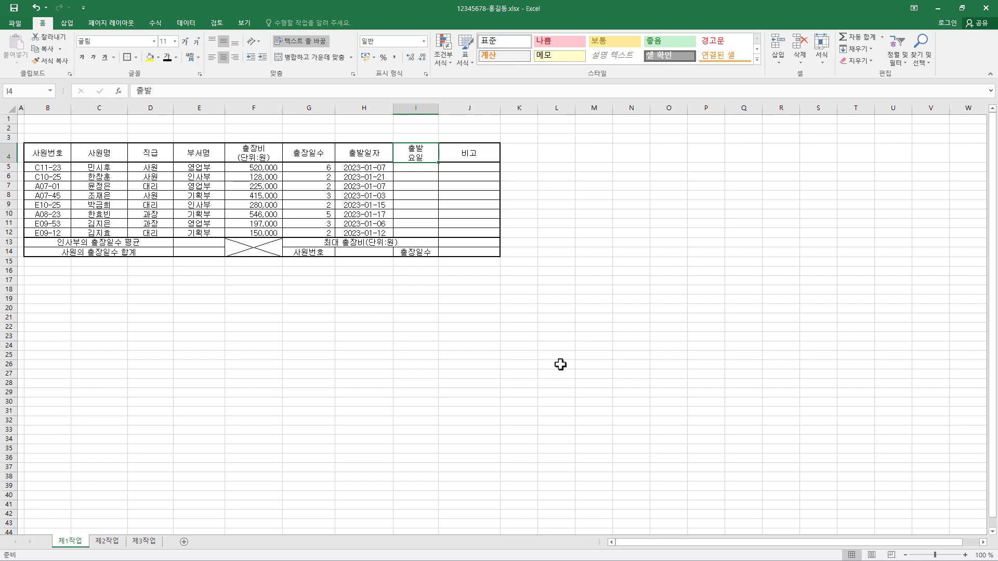
Increase the height of rows 1 to 3 together to make room for a title above the table.
scroll(560, 365, "up", 5, "ctrl")
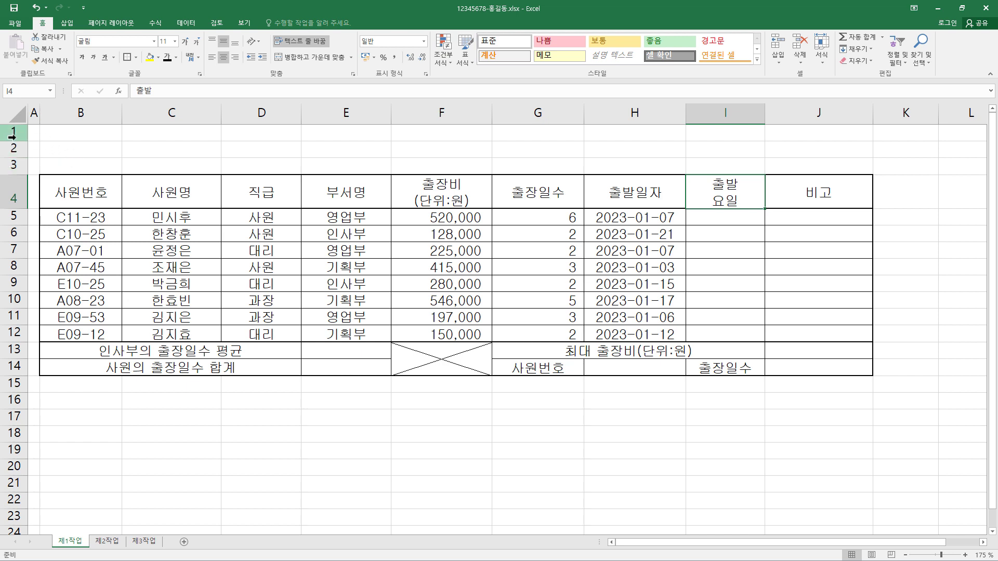
left_click_drag(14, 132, 15, 163)
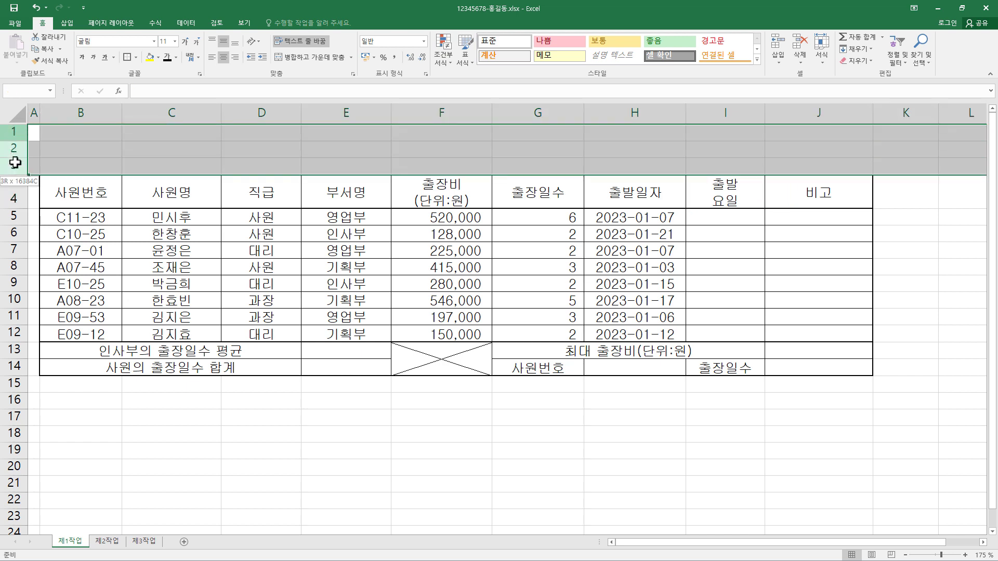
left_click_drag(16, 140, 18, 151)
left_click(80, 141)
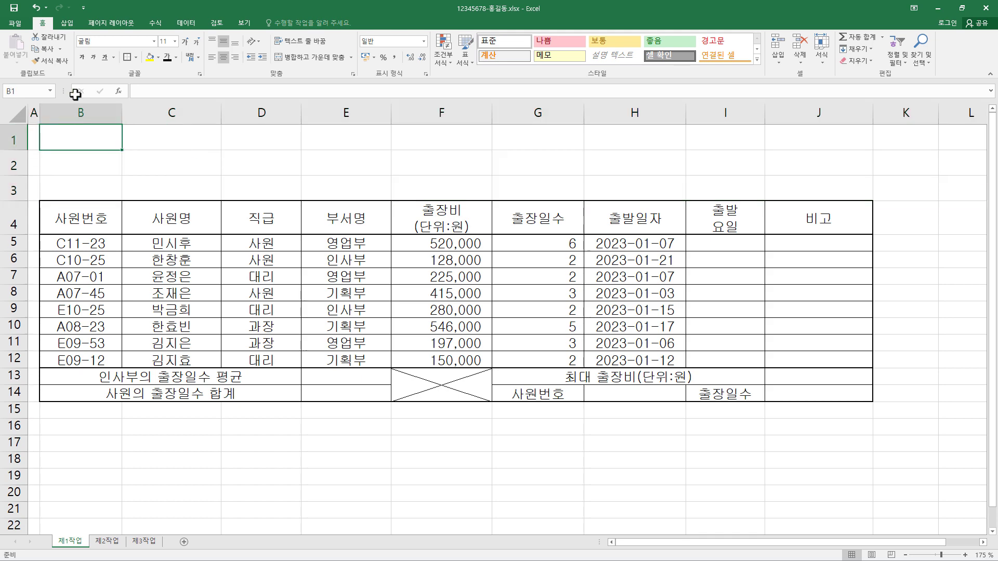
Draw a parallelogram about 15 cm wide and 1.9 cm high over rows 1 to 3, from column B into column G.
left_click(67, 23)
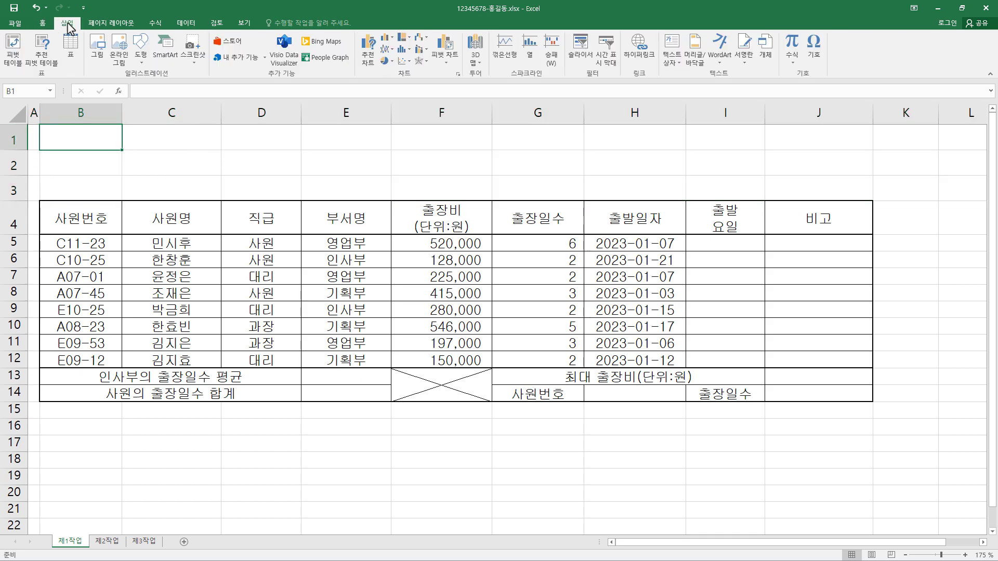
left_click(142, 61)
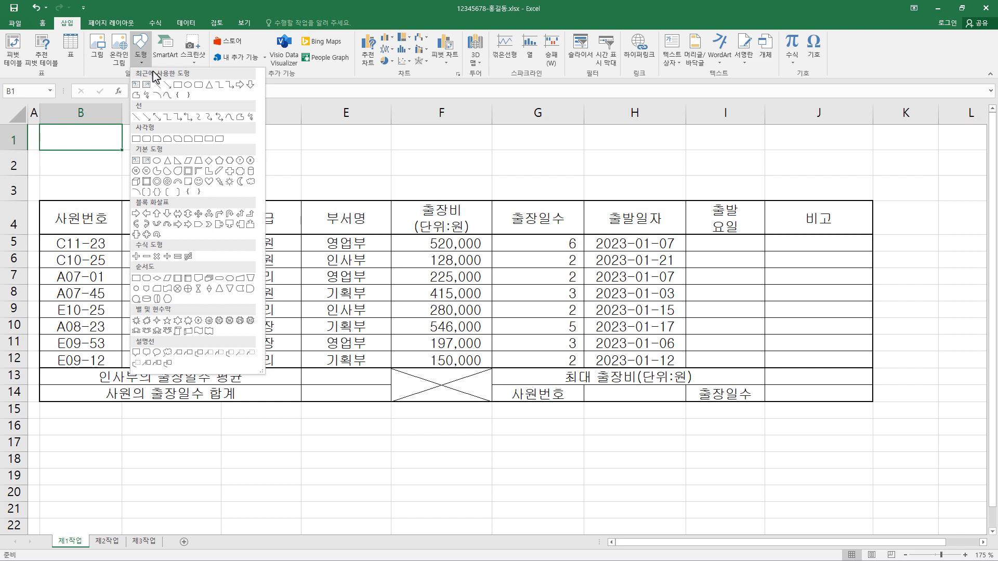
left_click(188, 161)
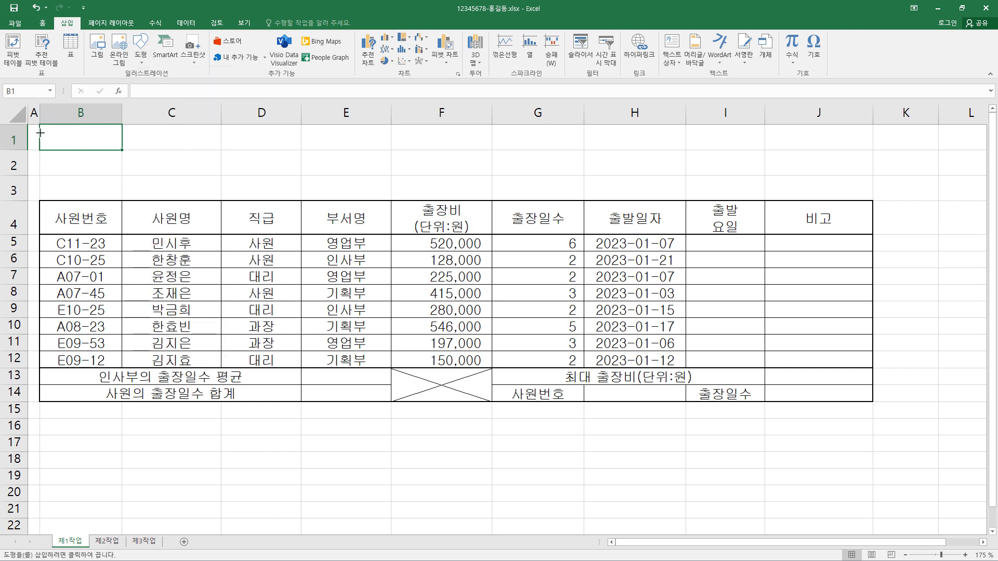
left_click_drag(40, 131, 555, 196)
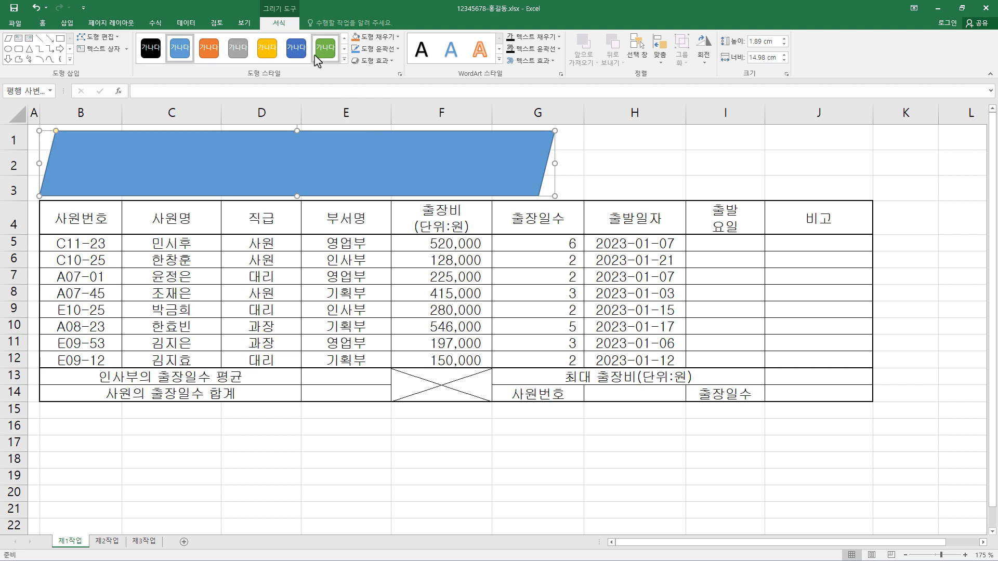
Give the parallelogram an outer shadow offset to the right and a yellow fill.
left_click(388, 62)
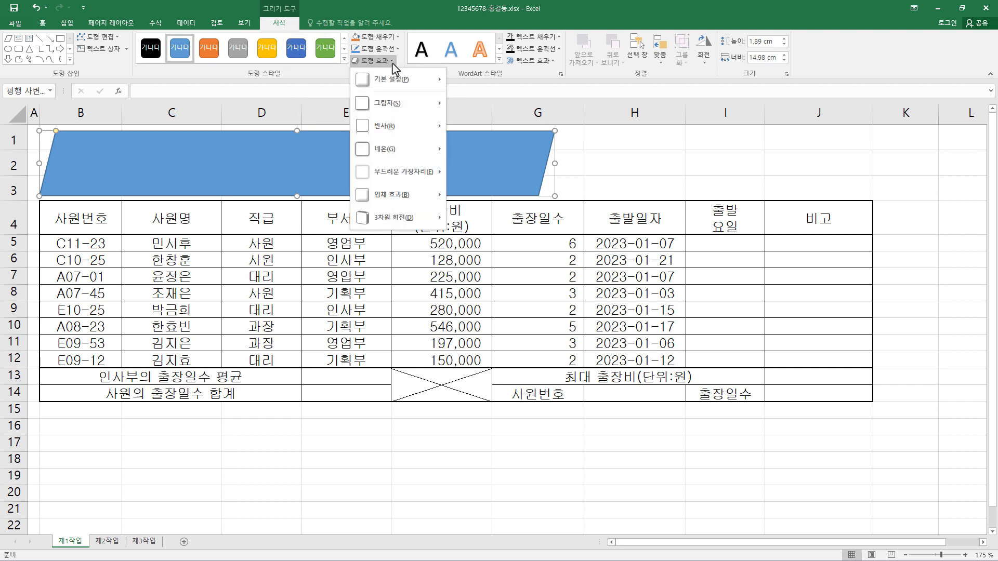
mouse_move(387, 103)
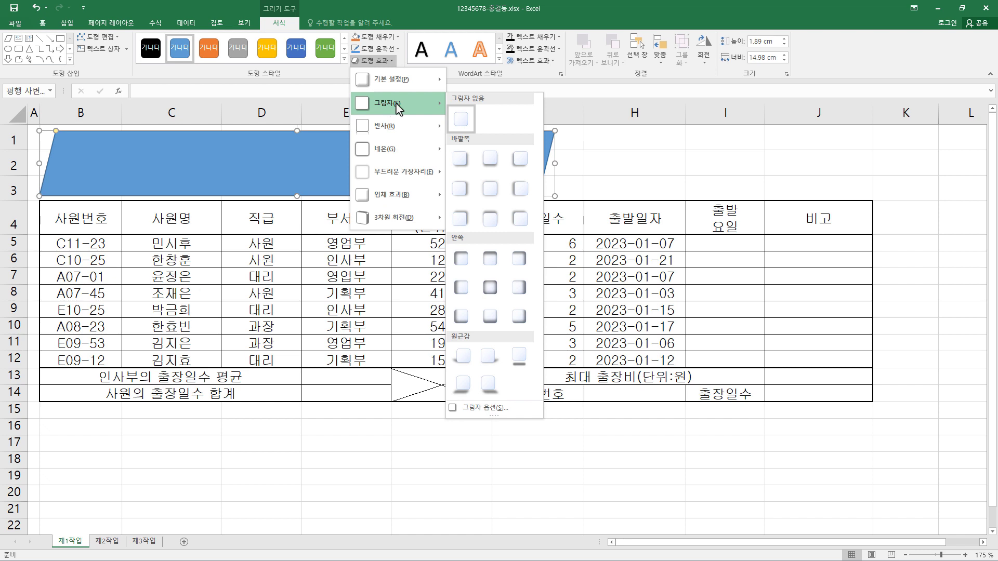
left_click(460, 188)
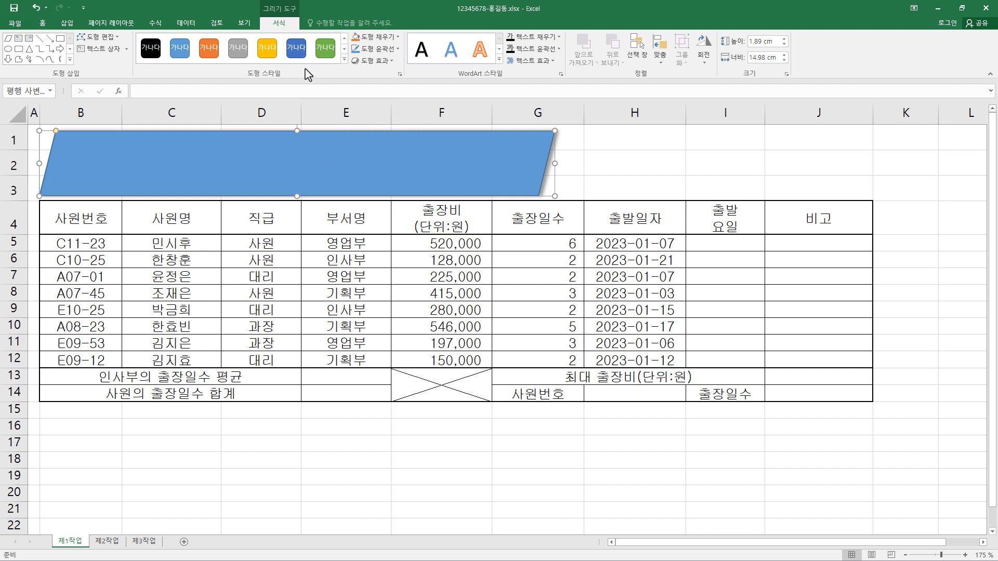
left_click(397, 37)
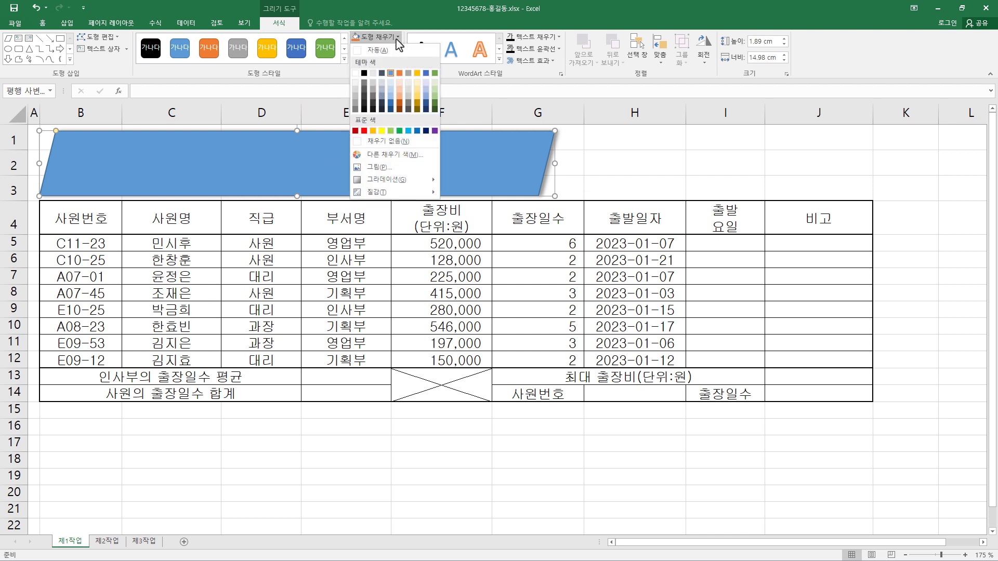
left_click(382, 132)
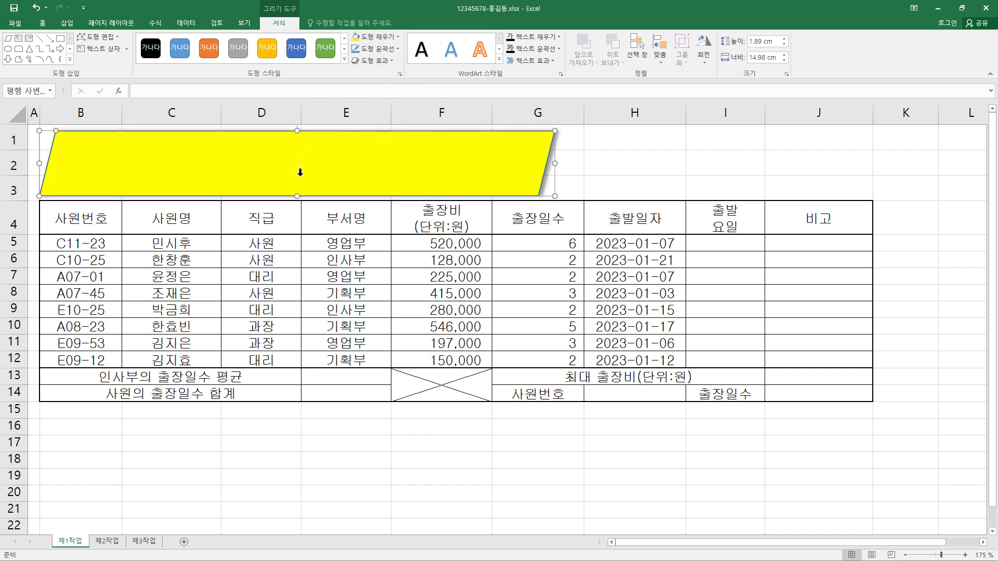
Format the parallelogram's text as 굴림, 24 pt, black and bold.
left_click(42, 23)
left_click(131, 44)
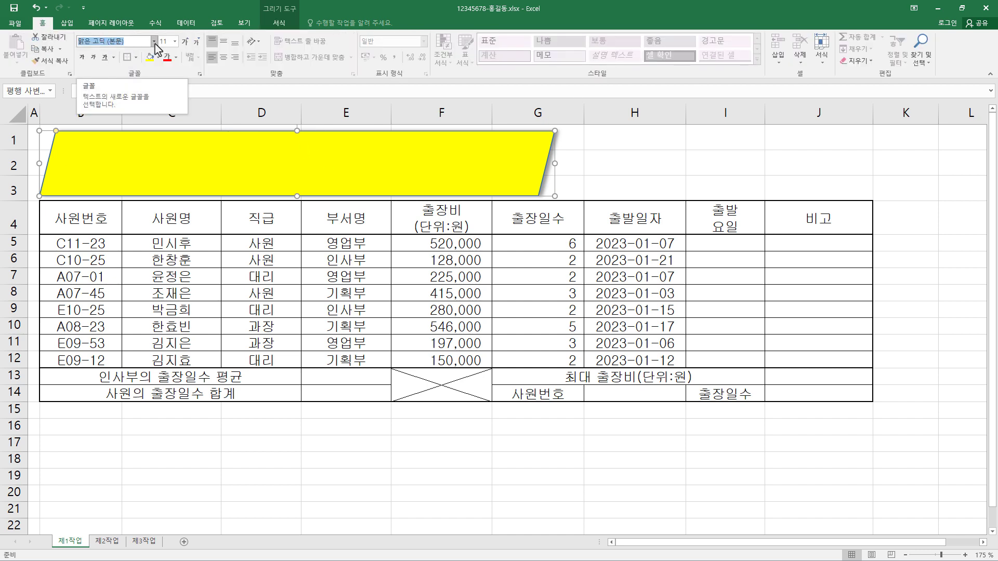
type("ㅁ")
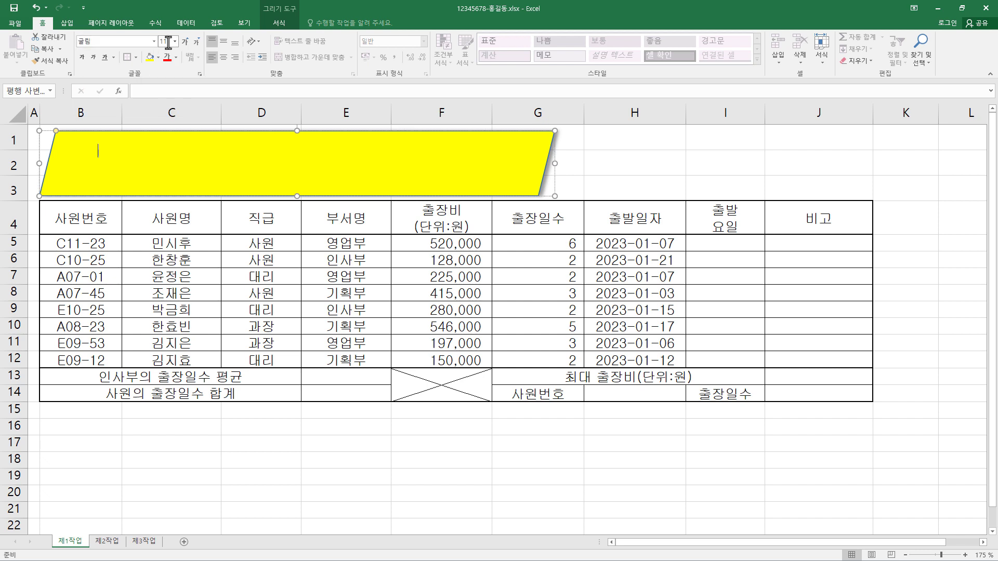
left_click(166, 41)
type("24")
left_click(176, 57)
left_click(176, 94)
left_click(85, 61)
Center the parallelogram's text vertically and horizontally and enter the title "1월 사원 출장 현황".
left_click(225, 45)
left_click(223, 57)
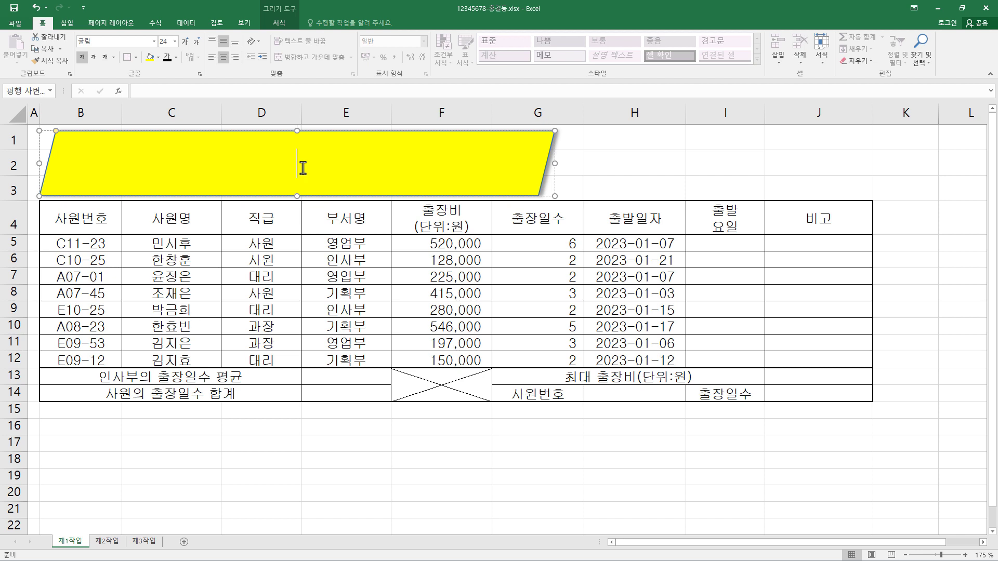
type("1월 사원 출장 현황")
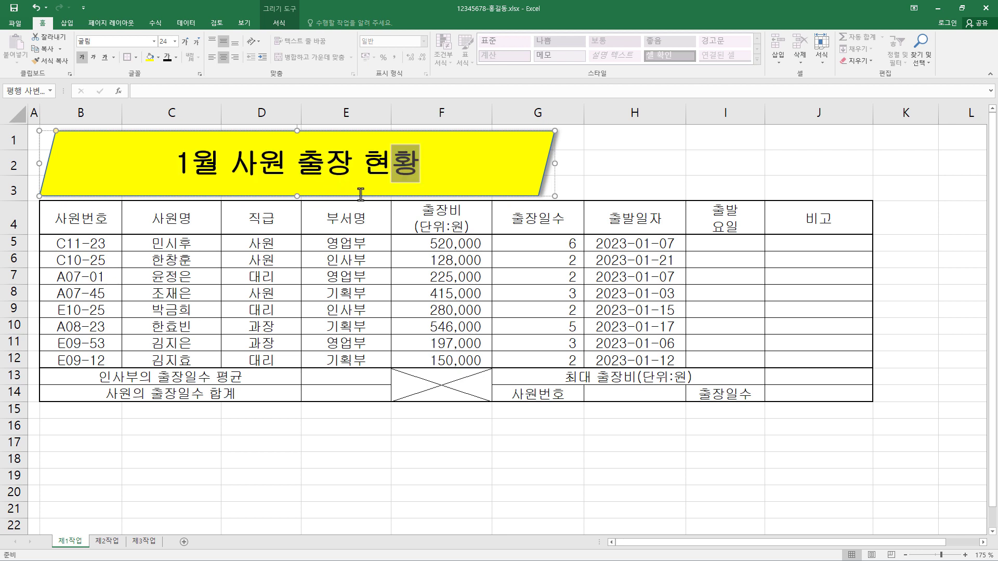
left_click(360, 195)
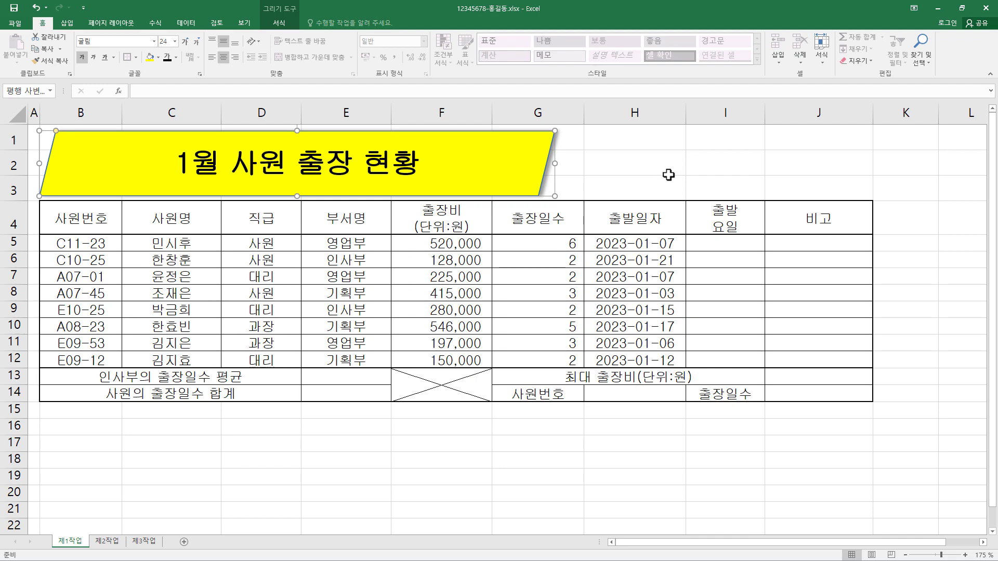
Enter 결재 on two lines in the merged cells L17:L18 and narrow column L to fit it.
scroll(677, 187, "down", 5)
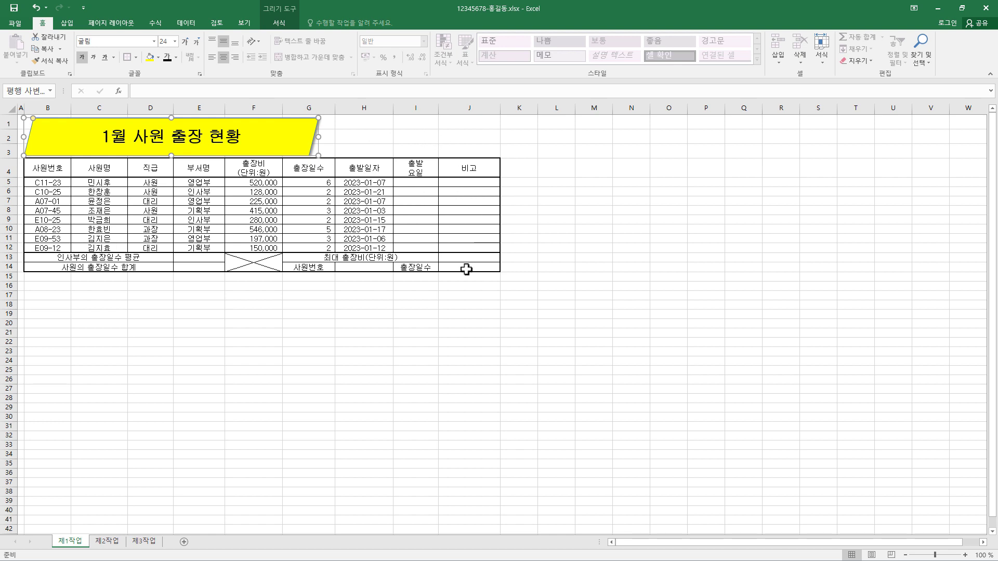
left_click_drag(565, 295, 557, 304)
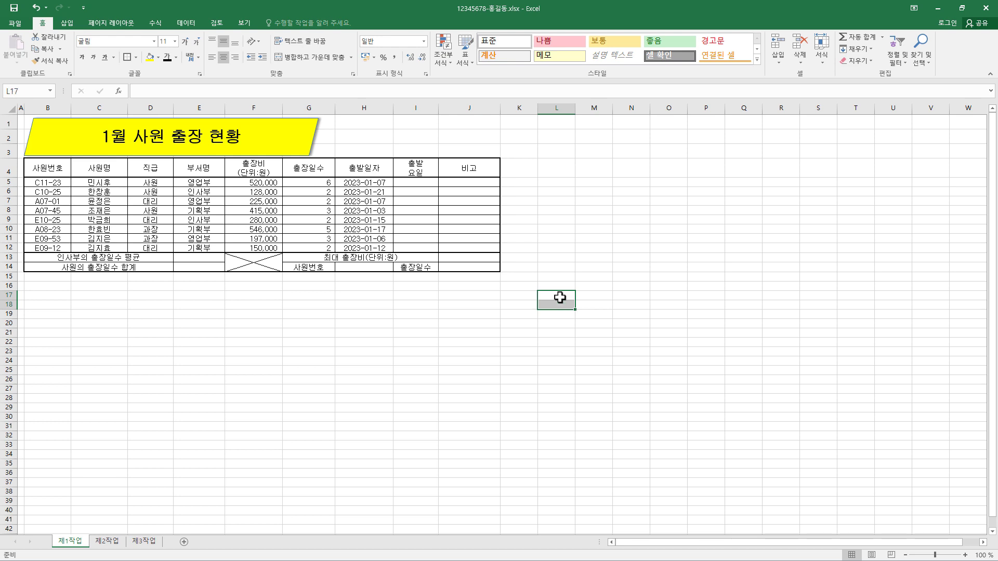
left_click(332, 57)
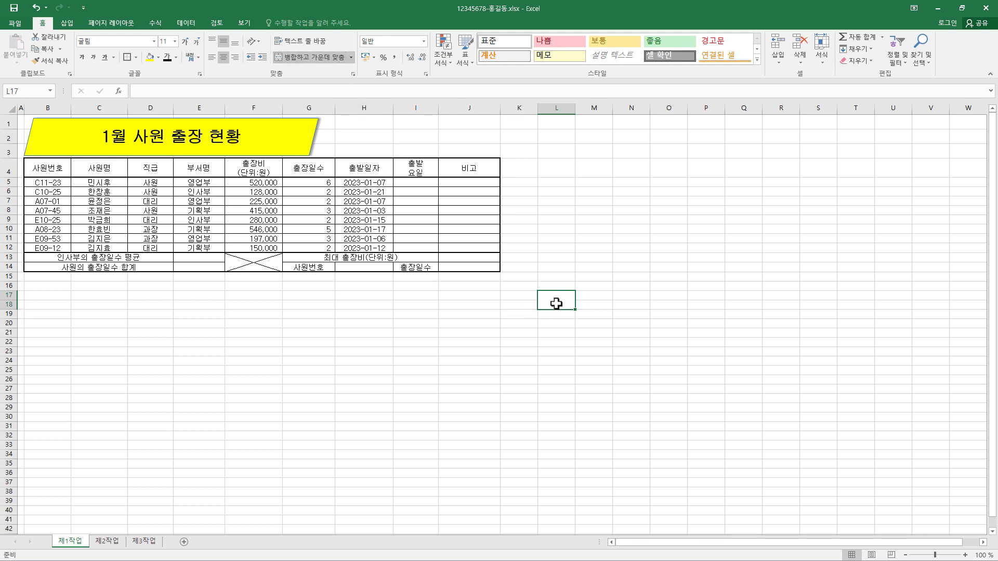
type("겨")
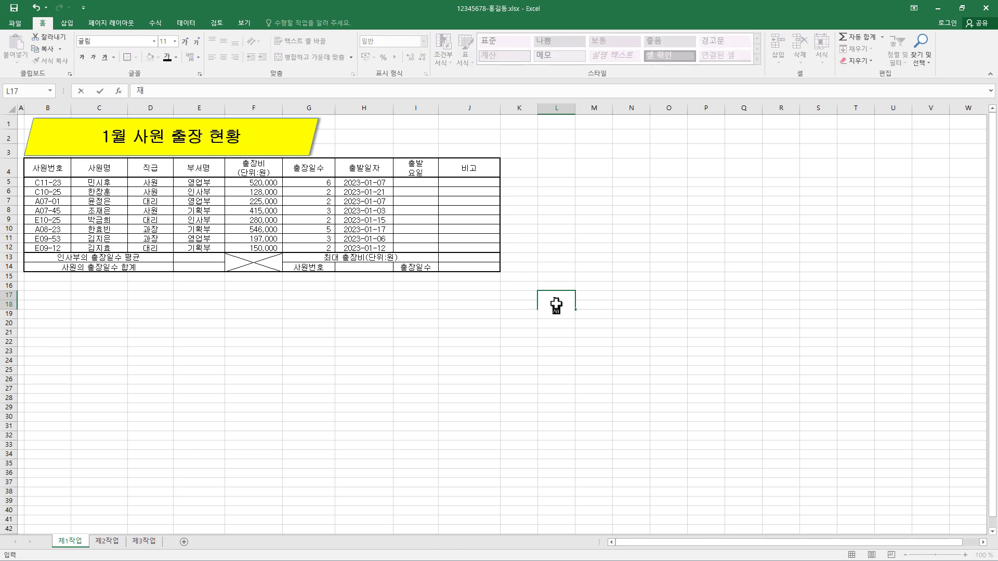
left_click(583, 303)
left_click(569, 300)
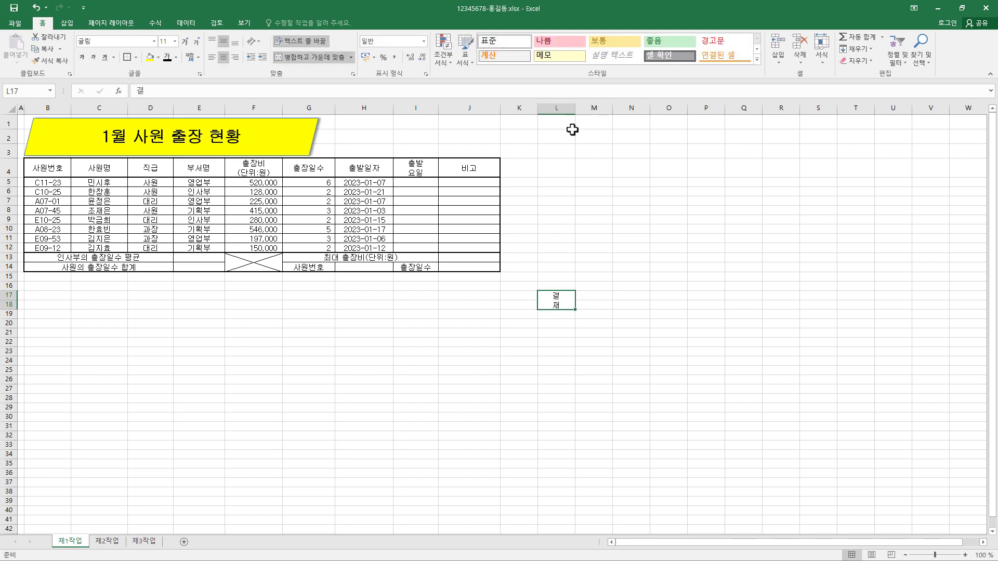
left_click_drag(571, 107, 551, 111)
Enter 담당, 팀장 and 부장 in M17:O17 and roughly double the height of row 18 for the signature cells.
left_click_drag(575, 296, 642, 295)
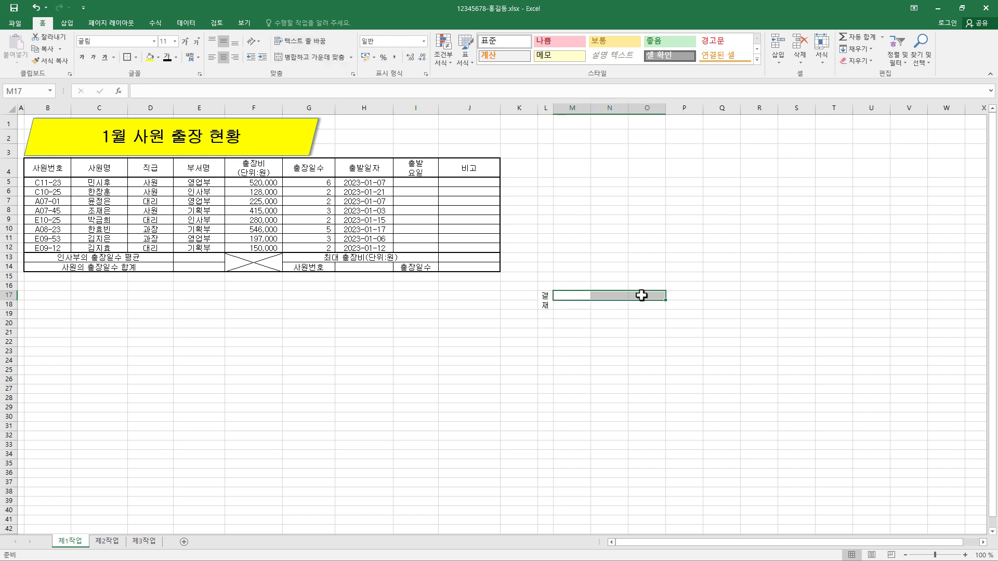
type("담당")
key("Tab")
type("팀장")
key("Tab")
type("부장")
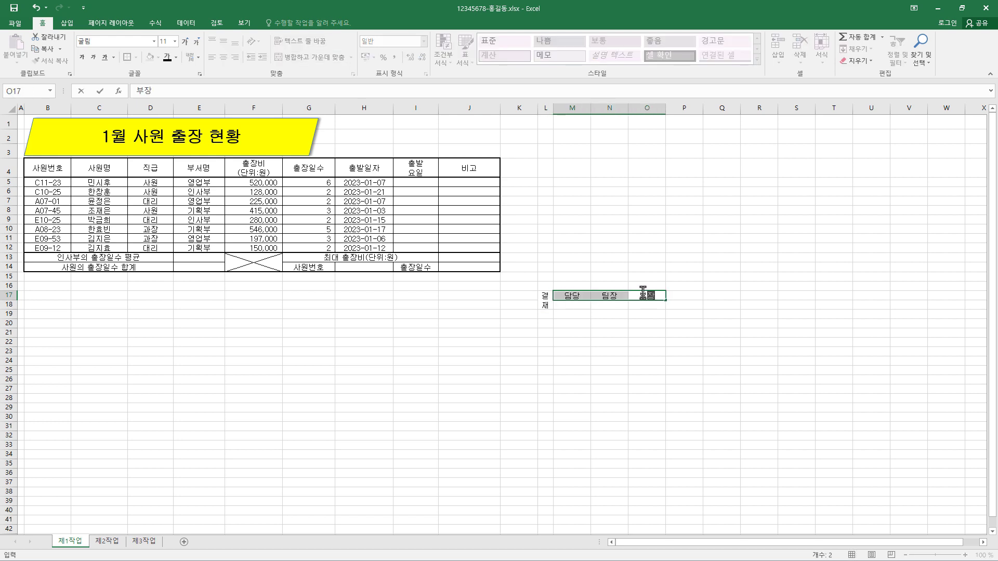
key("Return")
left_click(574, 308)
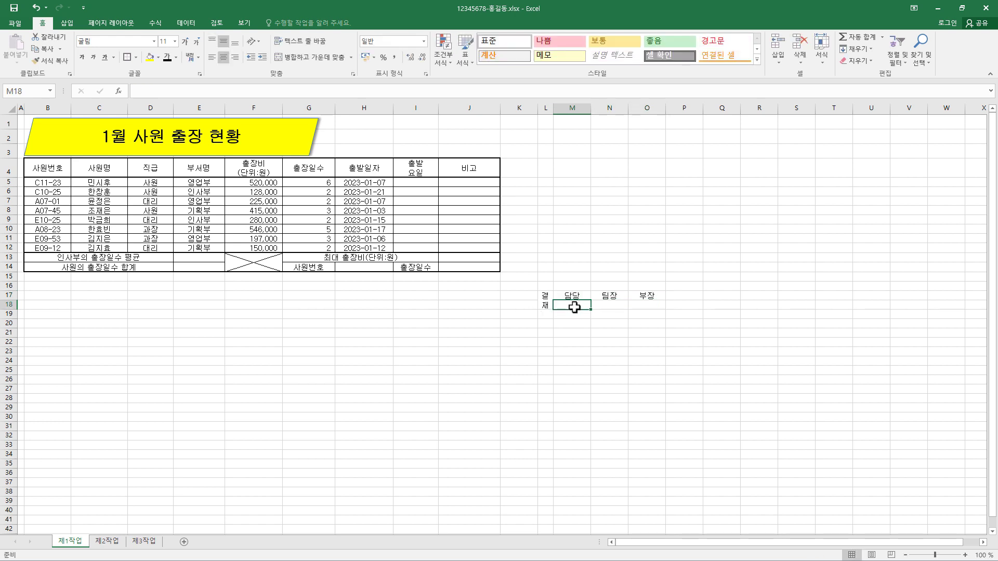
left_click_drag(10, 309, 10, 318)
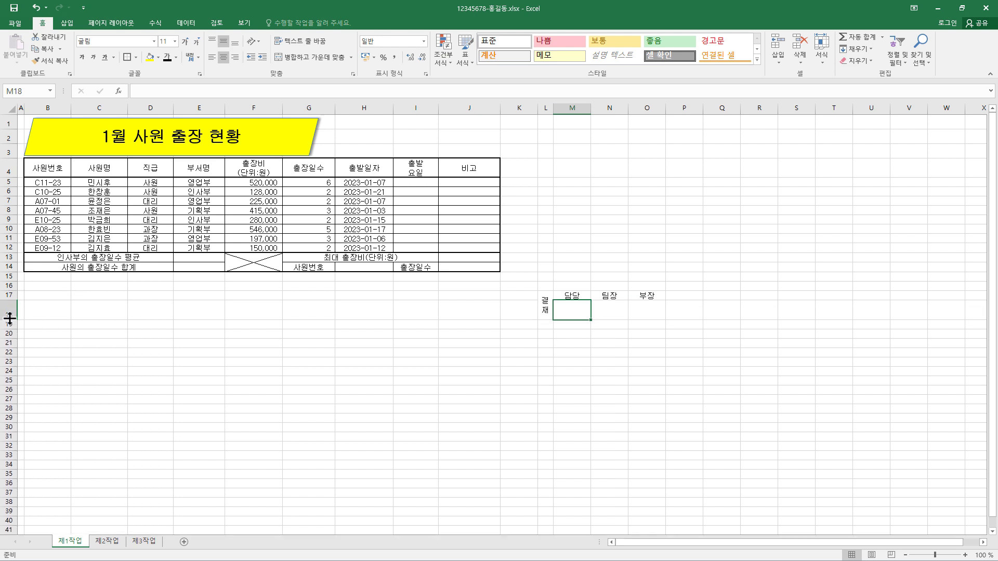
Apply all borders (모든 테두리) to the approval box in L17:O18.
left_click_drag(544, 301, 641, 302)
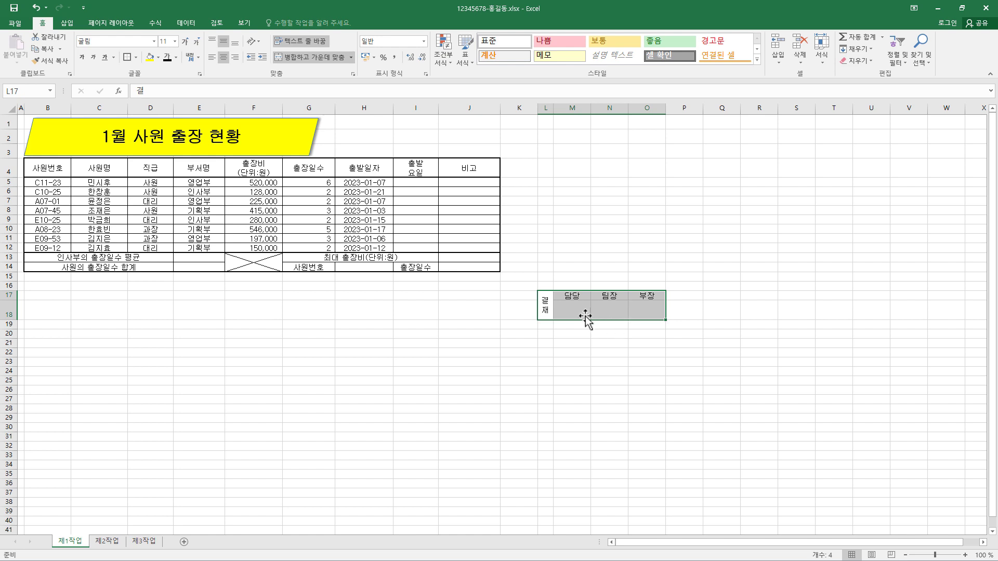
left_click(135, 58)
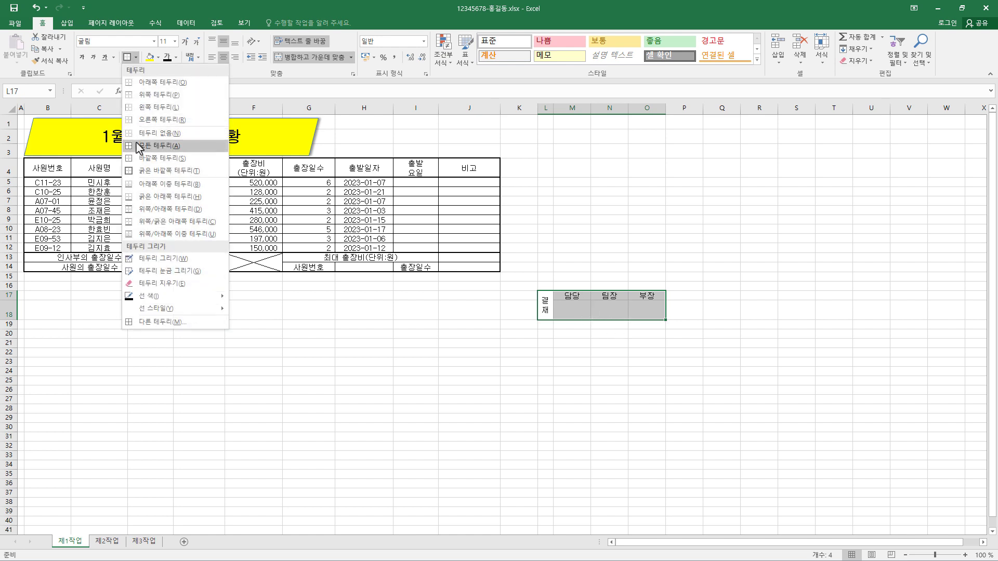
left_click(137, 147)
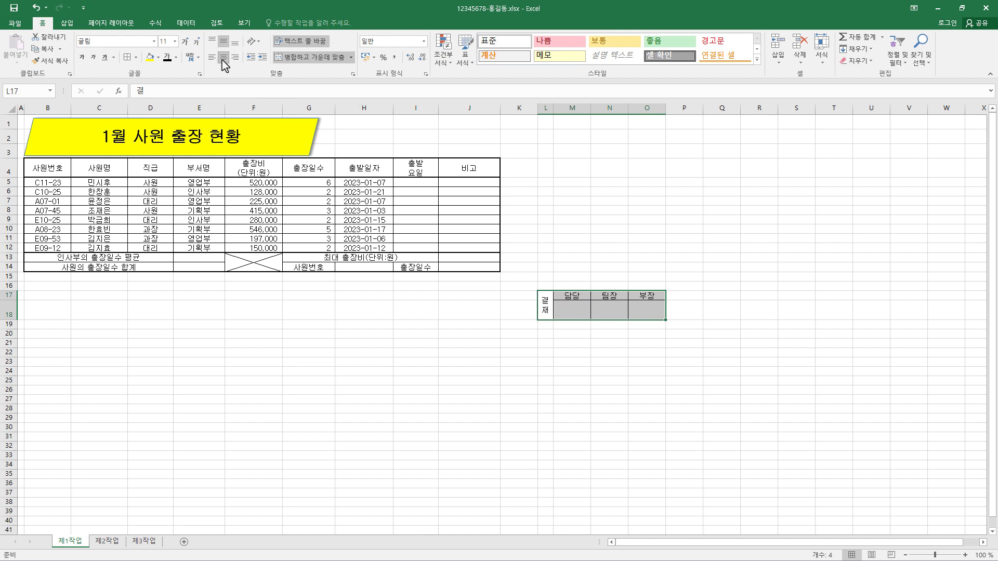
Copy the approval box as a picture as shown on screen, paste it, and fit it over H1:J3 beside the title.
left_click(60, 49)
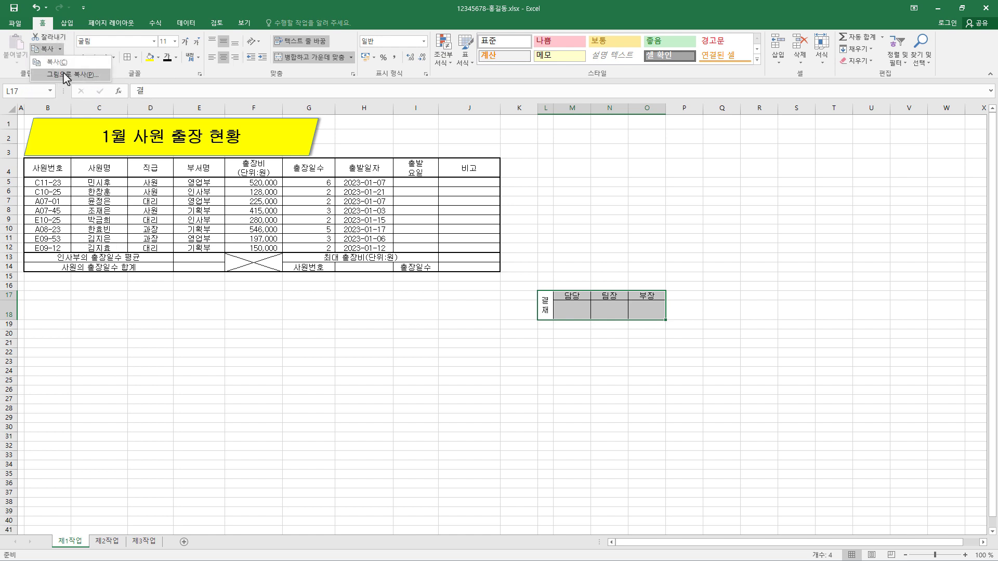
left_click(64, 75)
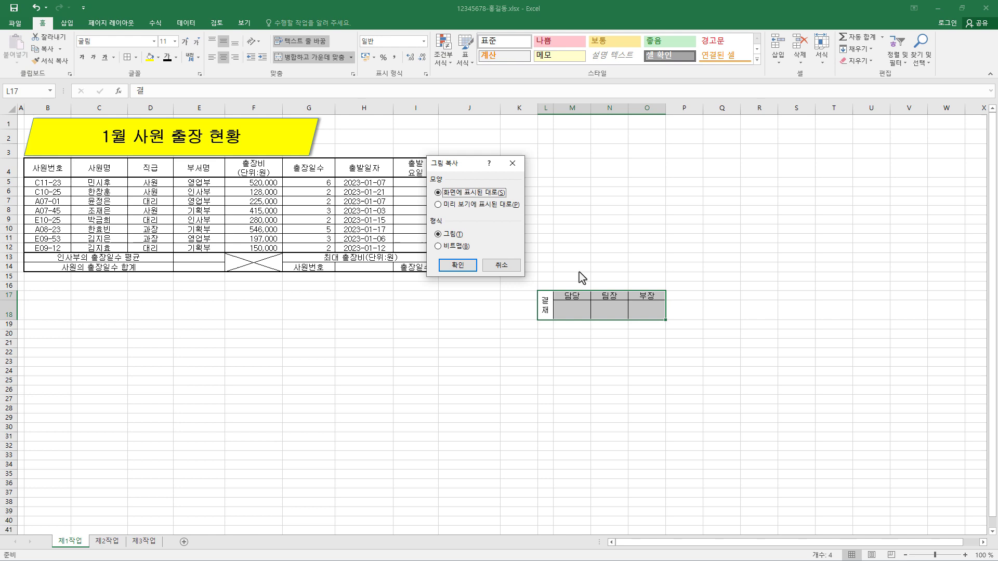
left_click(457, 266)
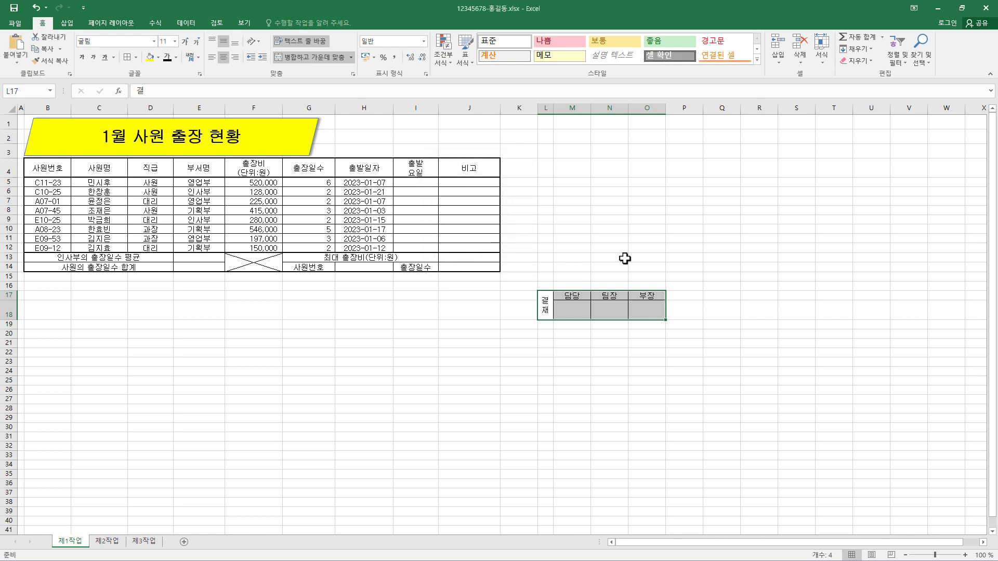
key("ctrl+v")
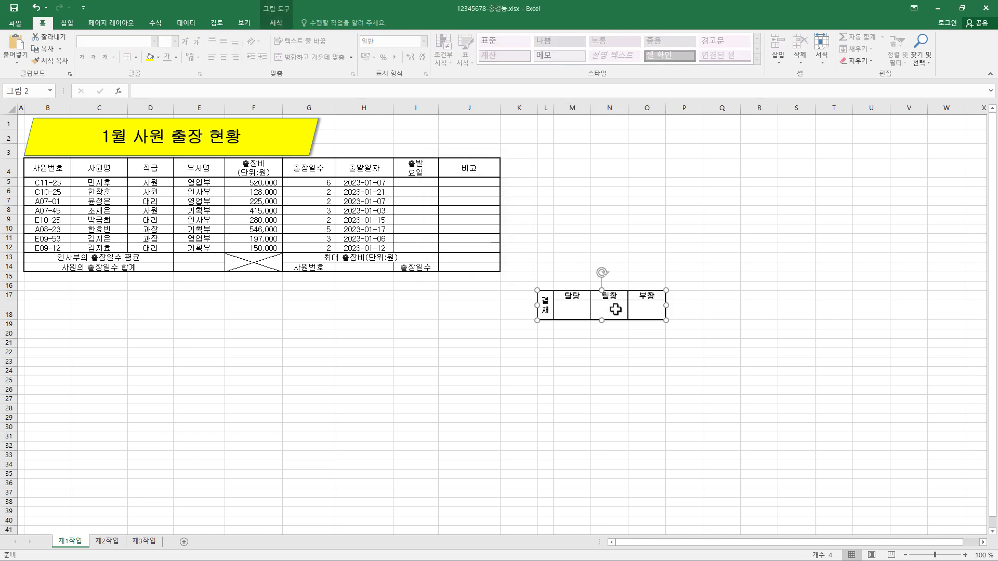
left_click_drag(615, 310, 501, 136)
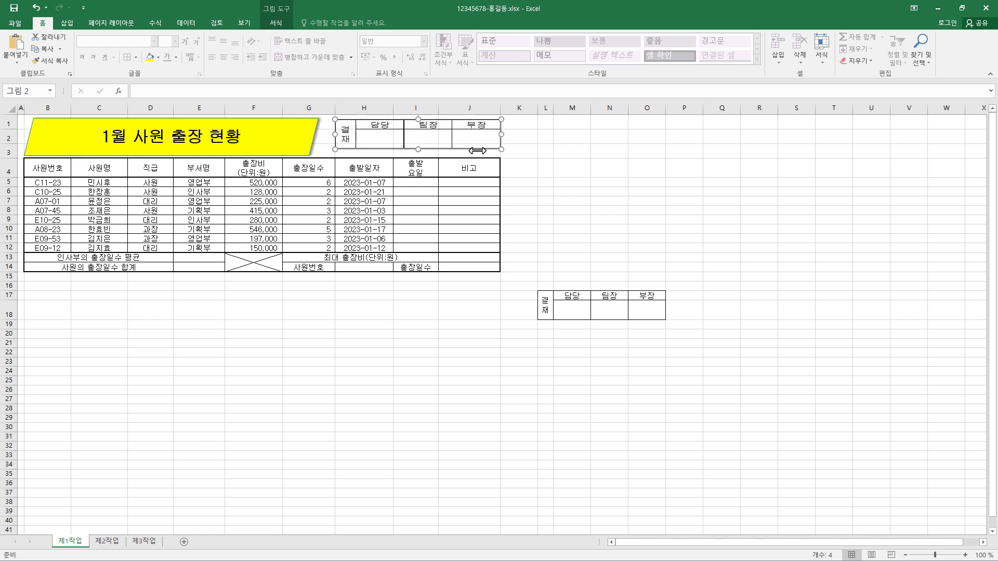
left_click_drag(418, 149, 421, 156)
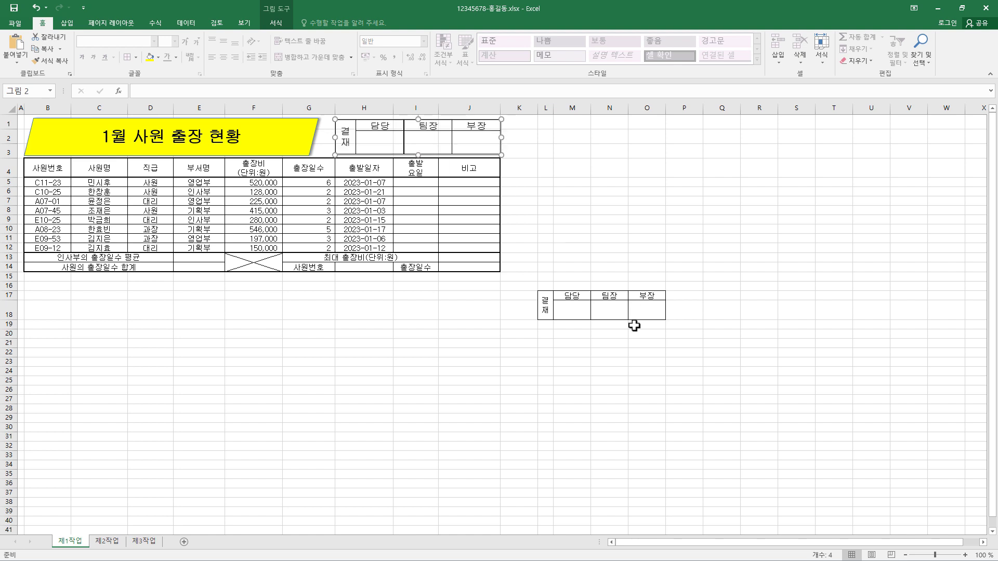
Delete columns L to O, which hold the original approval box cells.
left_click_drag(545, 299, 635, 307)
left_click(583, 302)
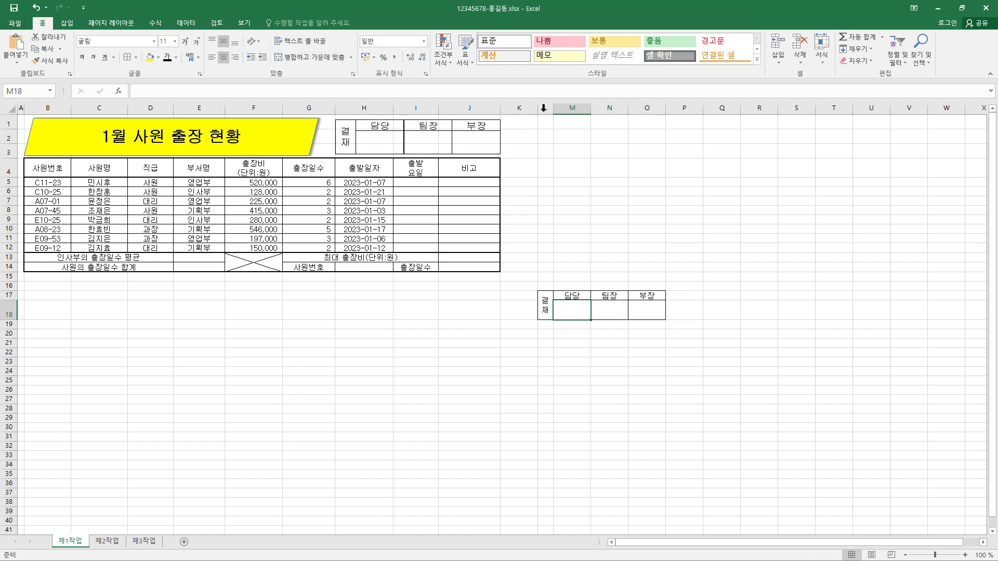
left_click_drag(544, 107, 656, 107)
right_click(650, 109)
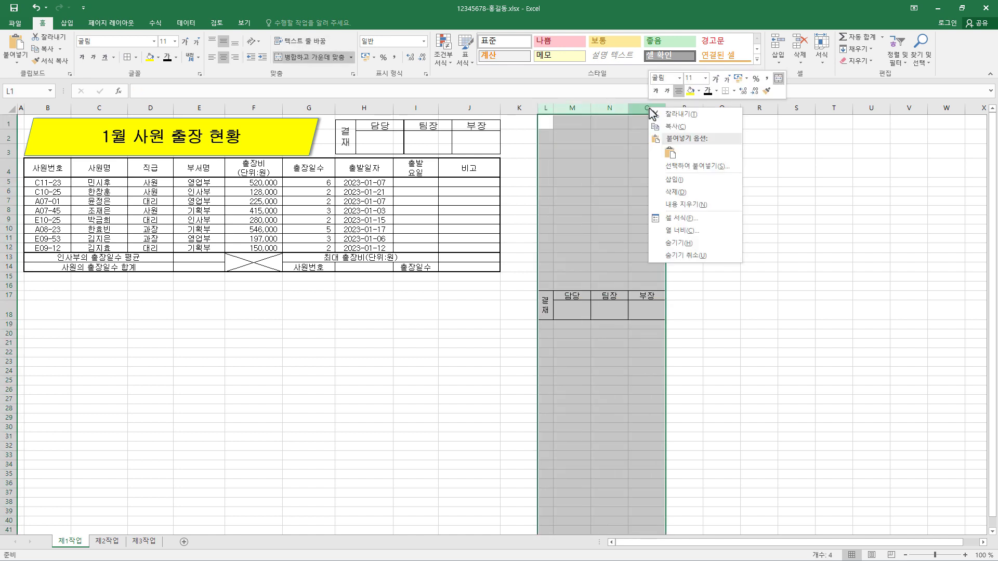
left_click(695, 192)
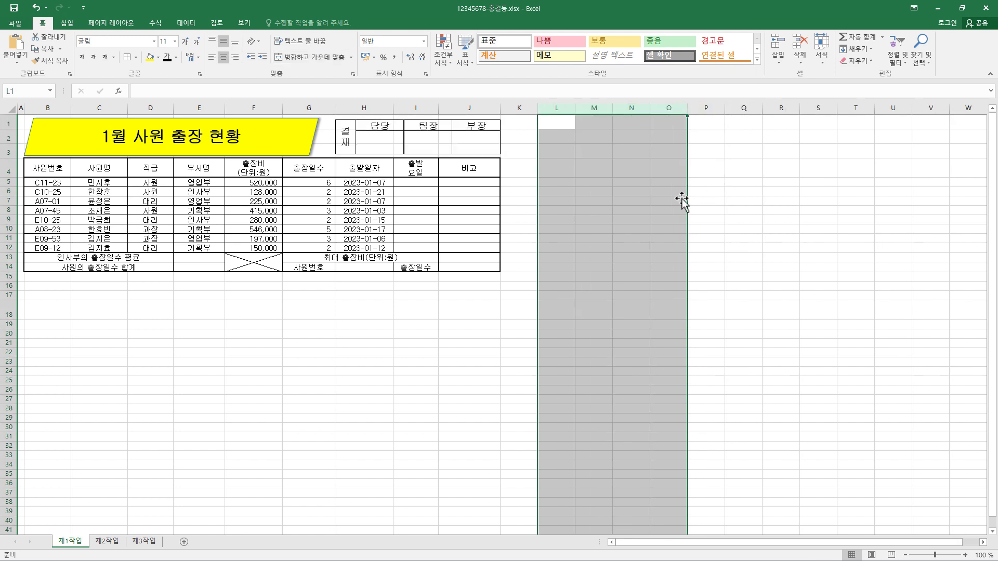
Delete the enlarged row 18.
left_click(13, 310)
right_click(18, 311)
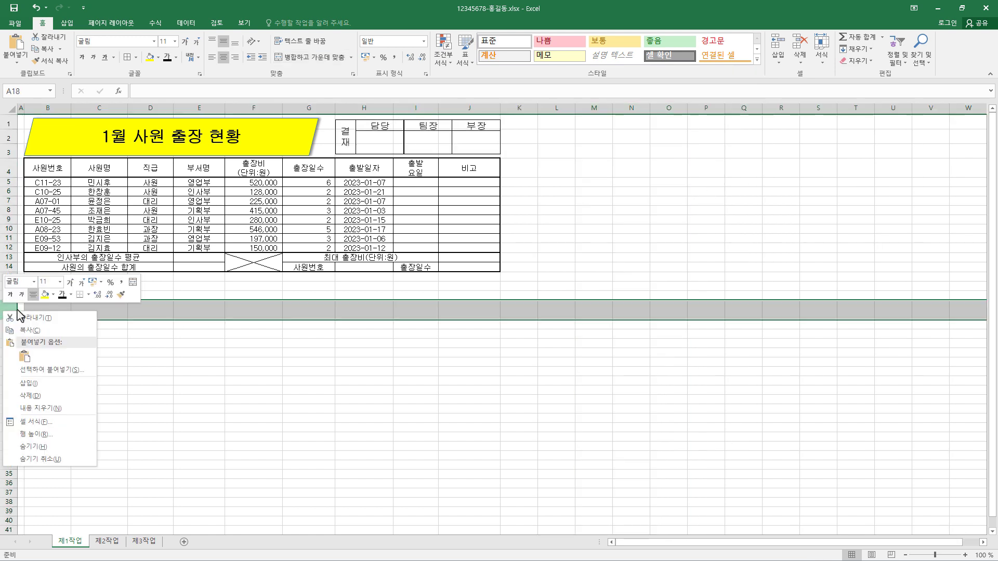
left_click(65, 399)
left_click(519, 341)
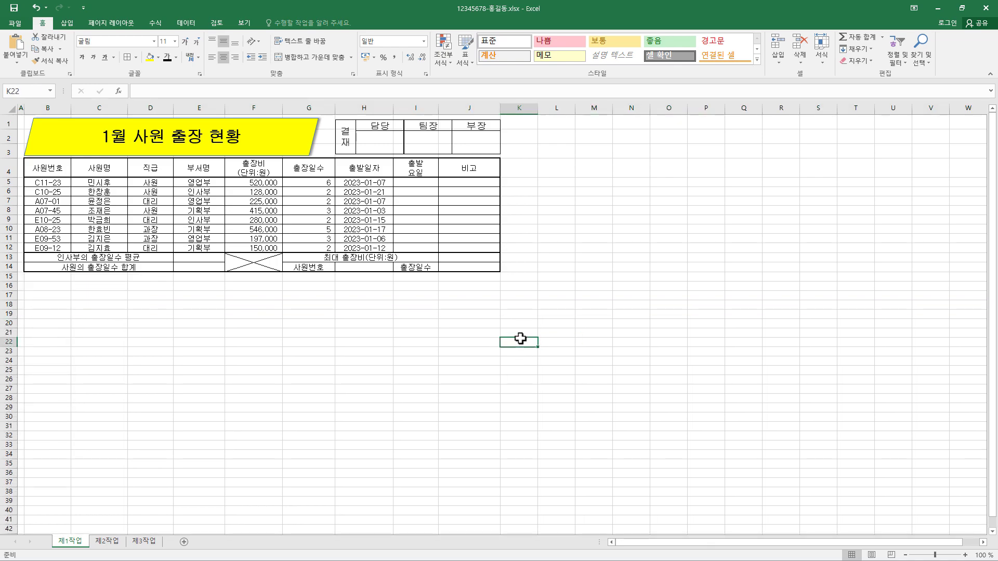
scroll(599, 368, "up", 4)
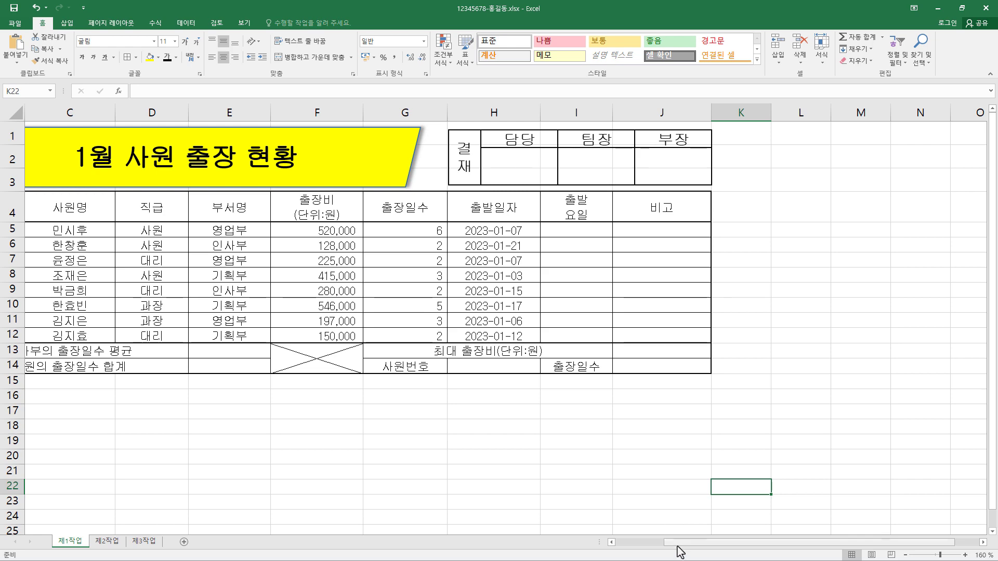
left_click_drag(671, 542, 606, 546)
scroll(476, 350, "up", 1)
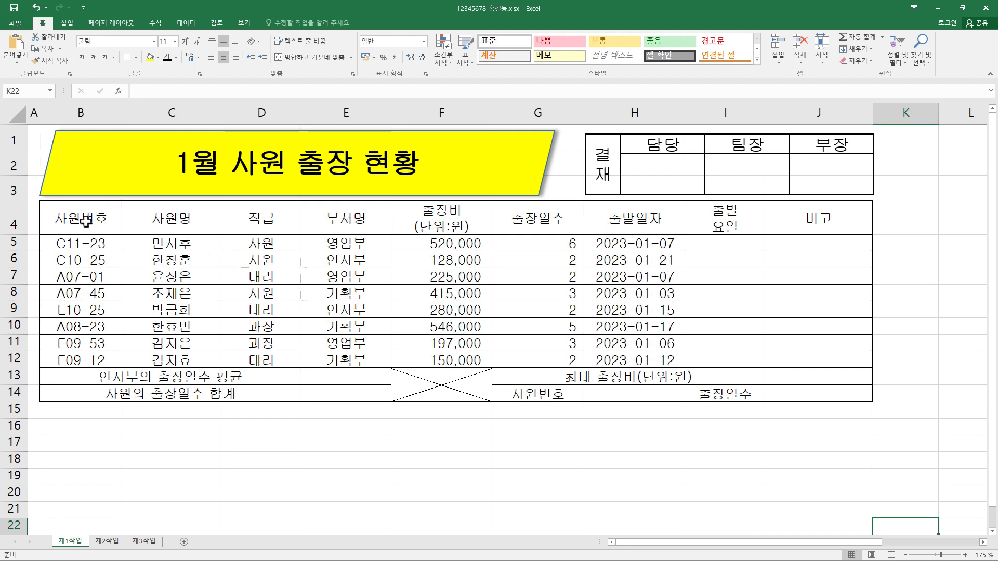
Fill the header cells B4:J4 and the label cells G14 and I14 with the standard orange colour.
left_click_drag(86, 221, 772, 220)
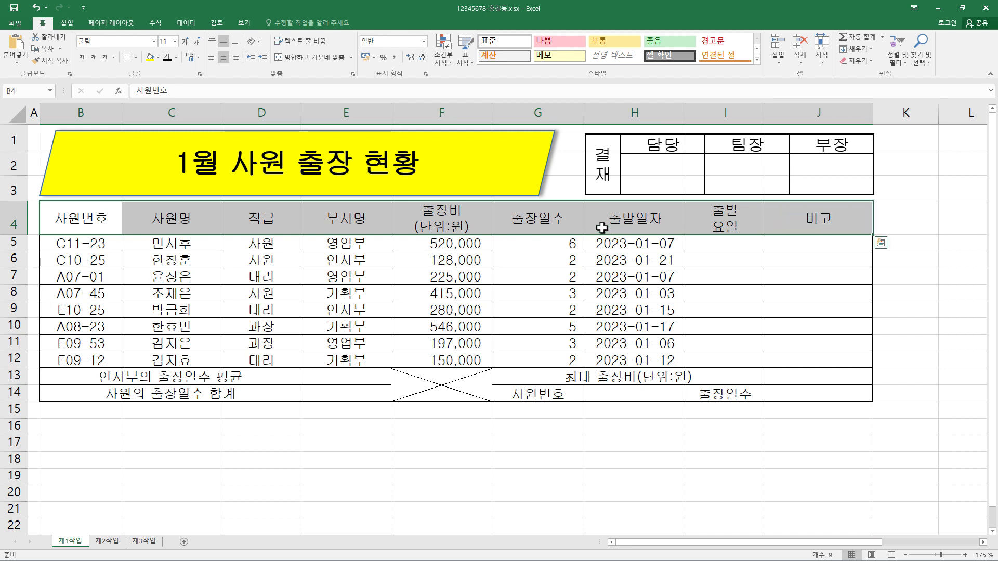
left_click(558, 395, "ctrl")
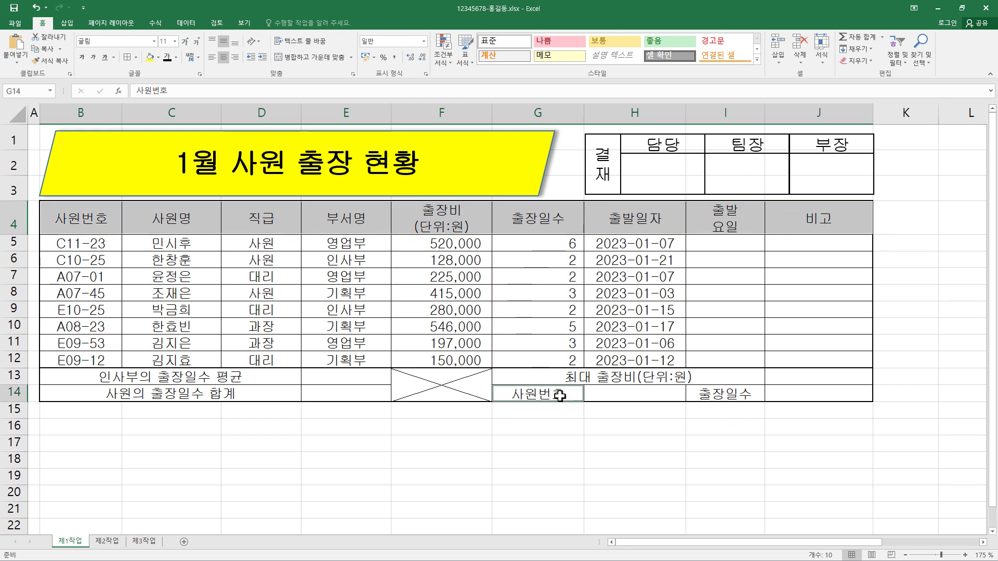
left_click(741, 397, "ctrl")
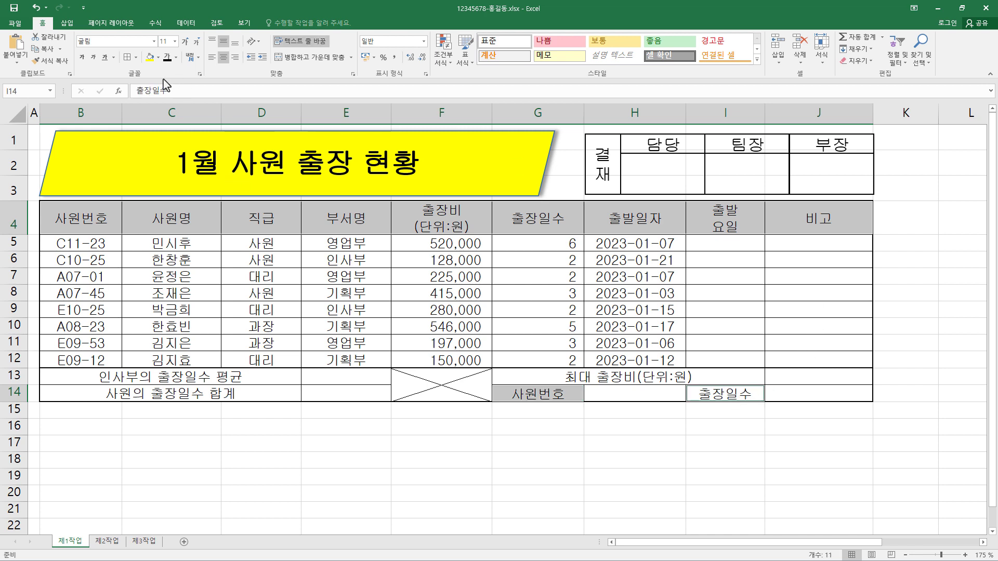
left_click(159, 58)
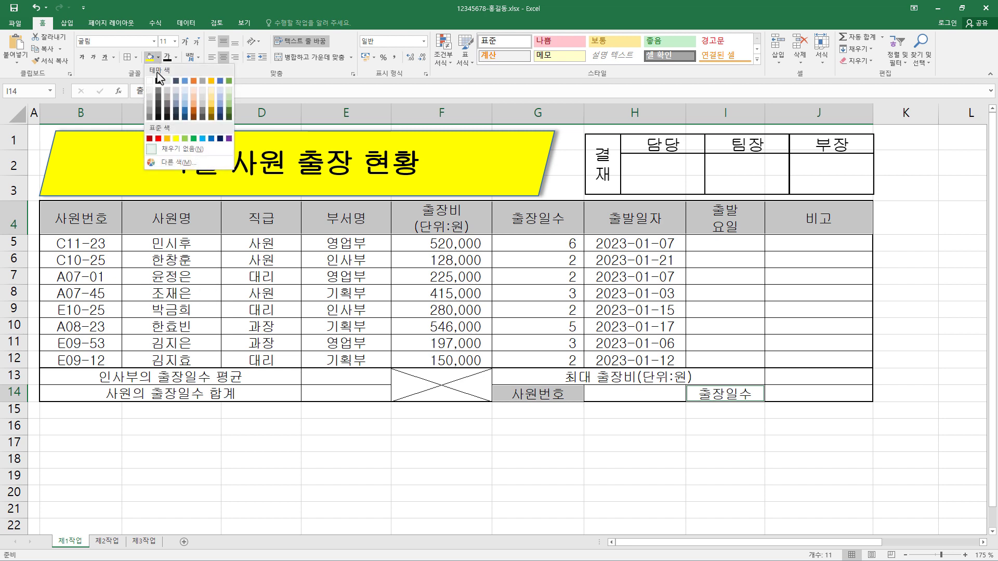
left_click(167, 138)
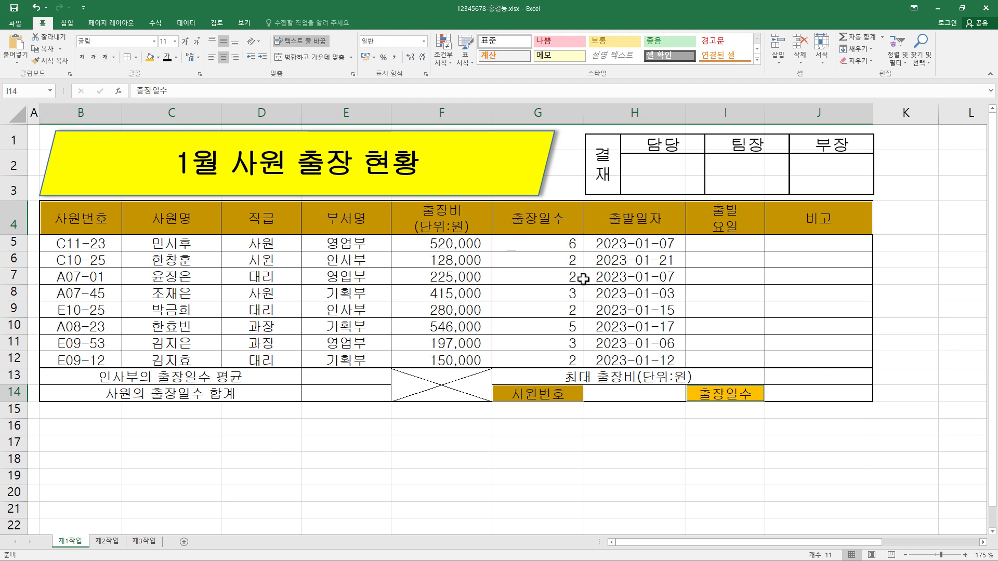
Restrict H14 to a validation list (목록) sourced from =$B$5:$B$12 and pick the first employee number in it.
left_click(658, 397)
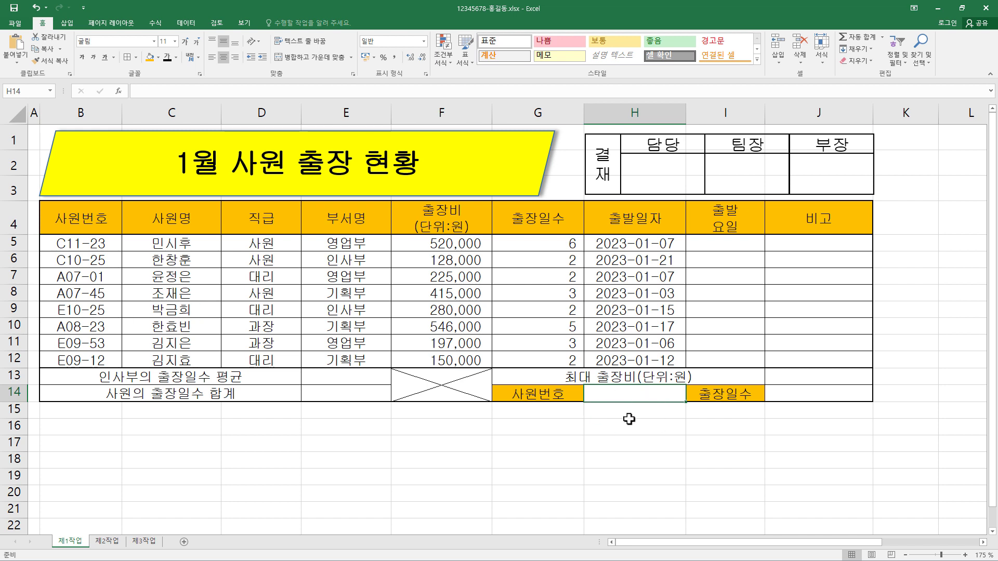
left_click(187, 23)
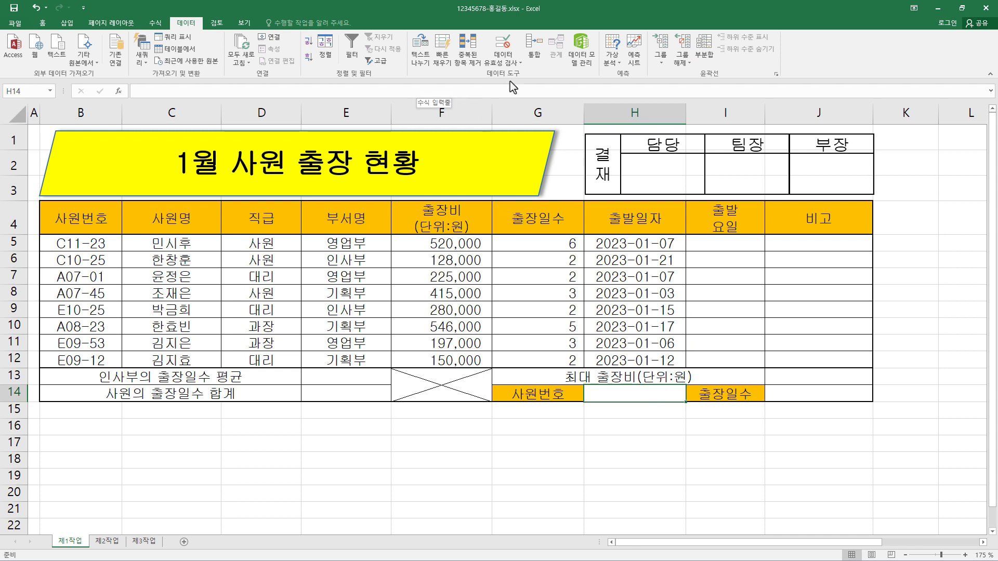
left_click(509, 45)
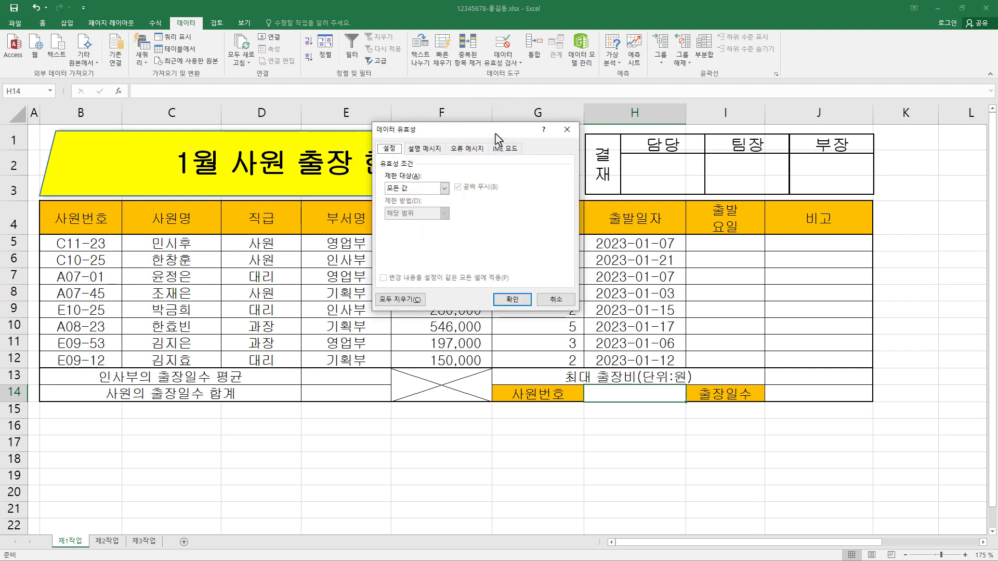
left_click_drag(495, 133, 681, 152)
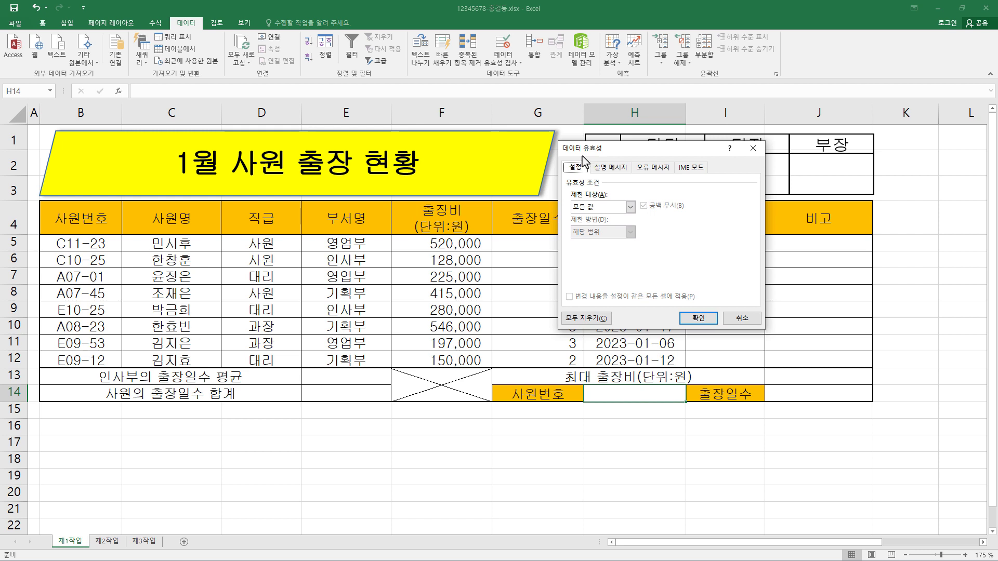
left_click(595, 208)
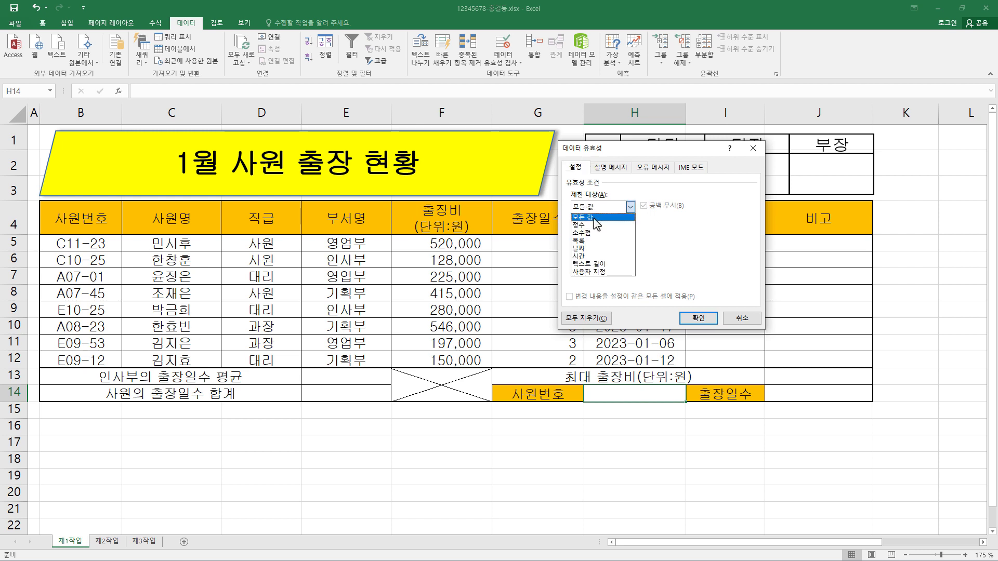
left_click(591, 242)
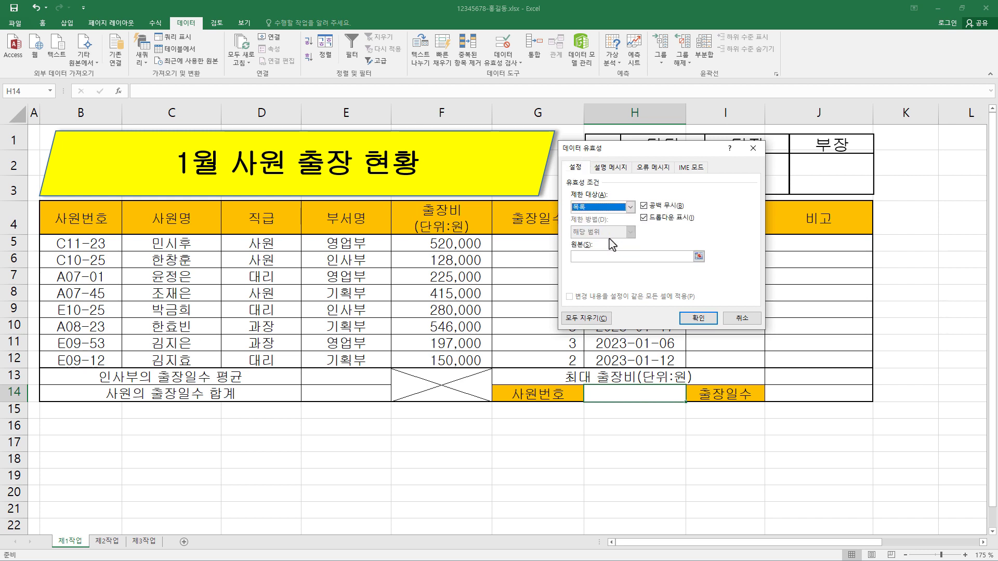
left_click(593, 257)
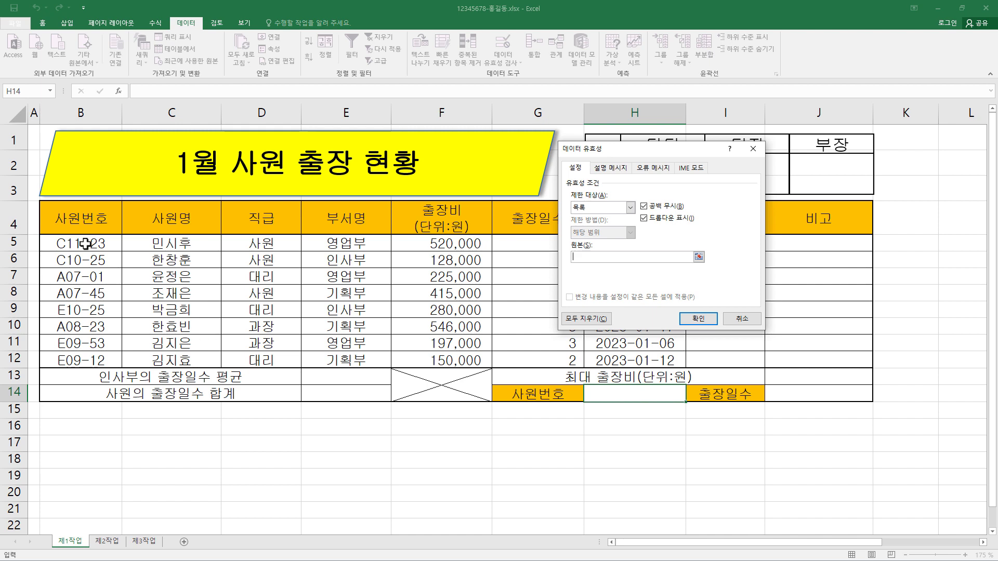
left_click_drag(85, 243, 84, 357)
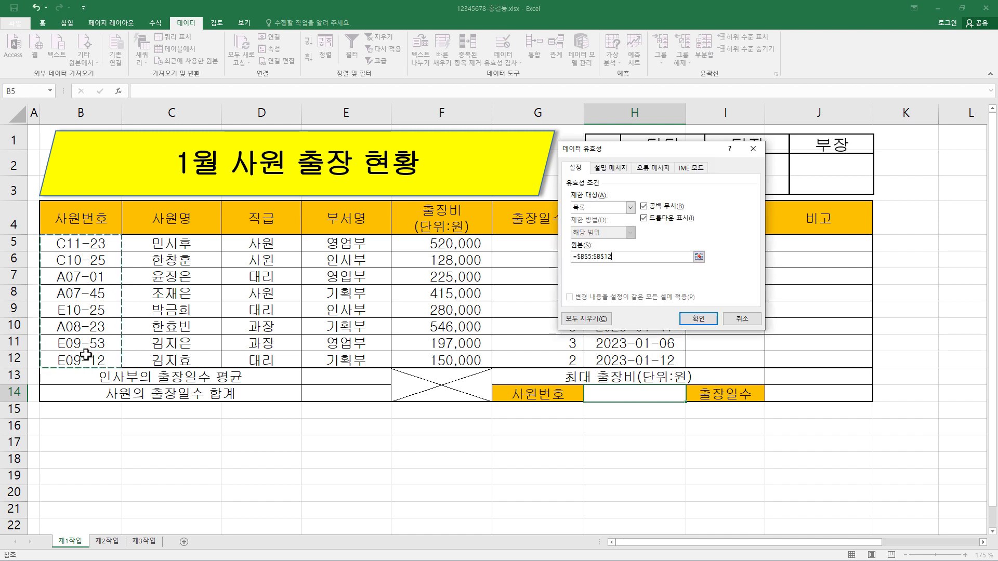
left_click(698, 319)
left_click(691, 396)
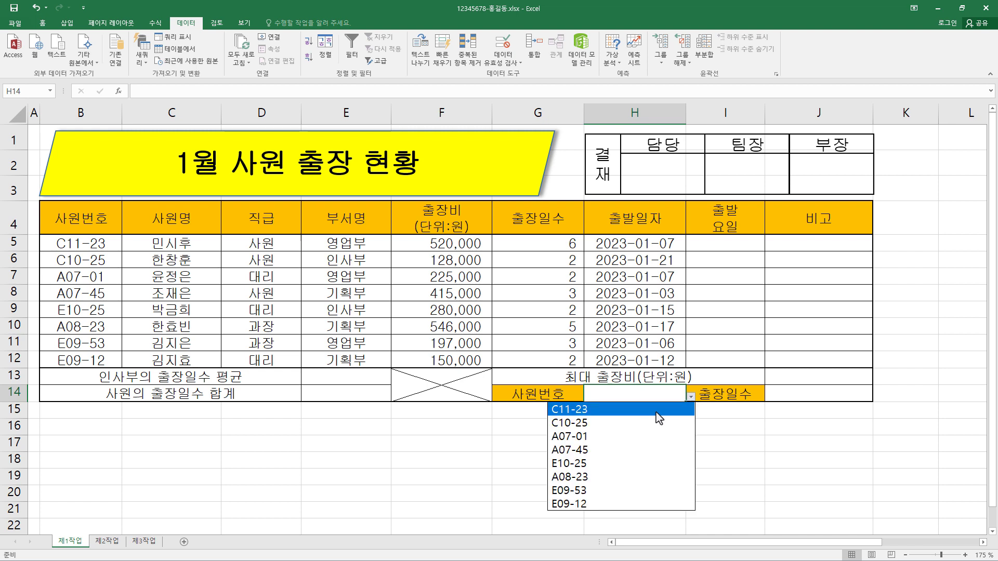
left_click(623, 417)
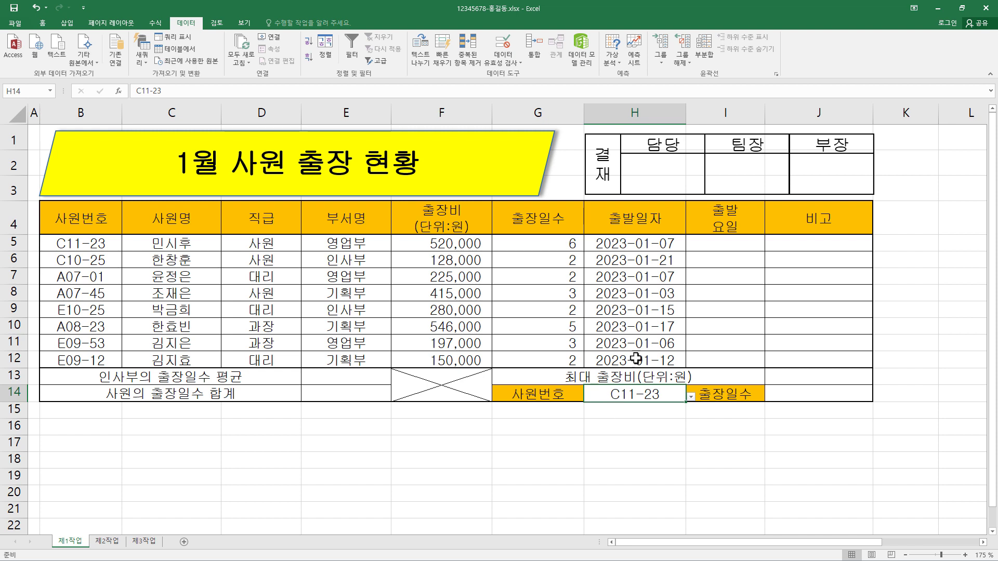
Apply the custom number format #,##0"일" to the 출장일수 values in G5:G12.
left_click_drag(572, 245, 567, 357)
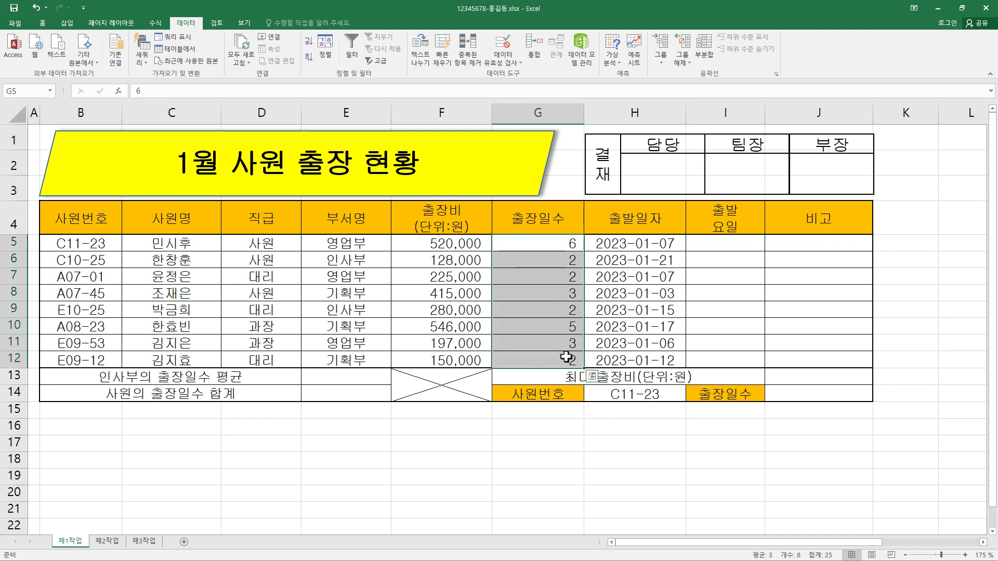
key("ctrl+1")
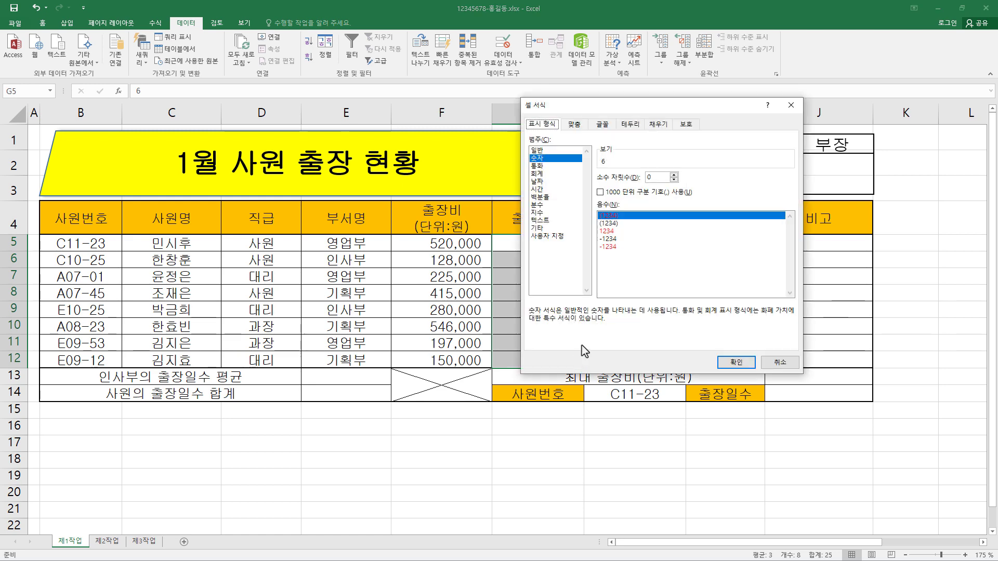
left_click(560, 238)
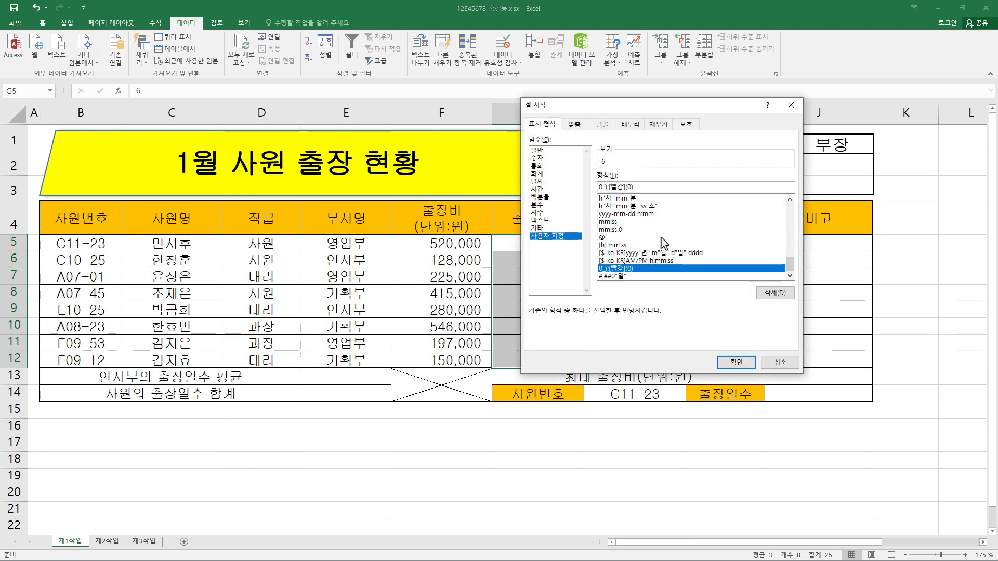
left_click_drag(793, 263, 793, 211)
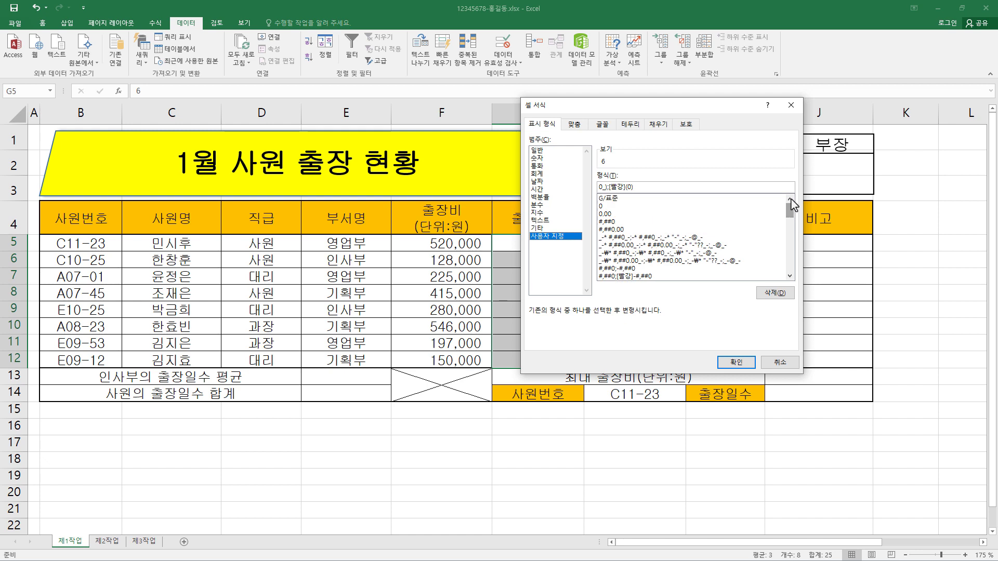
left_click(618, 222)
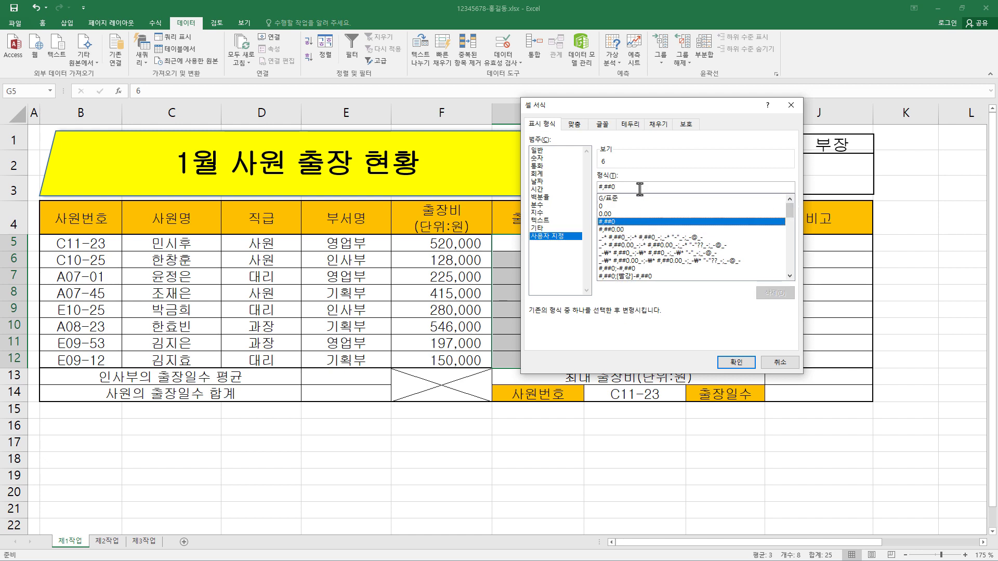
left_click(638, 188)
type("\"일")
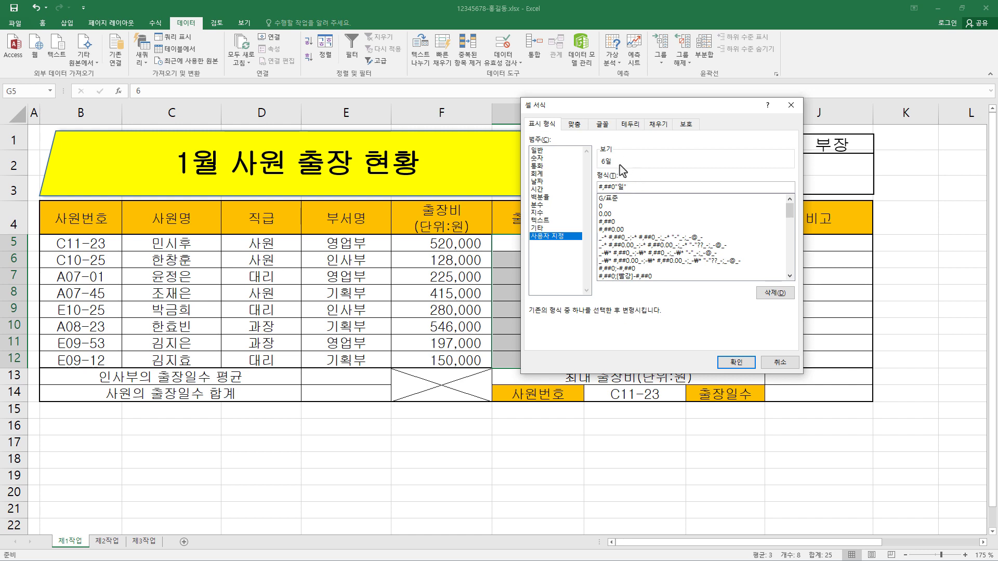
left_click(735, 361)
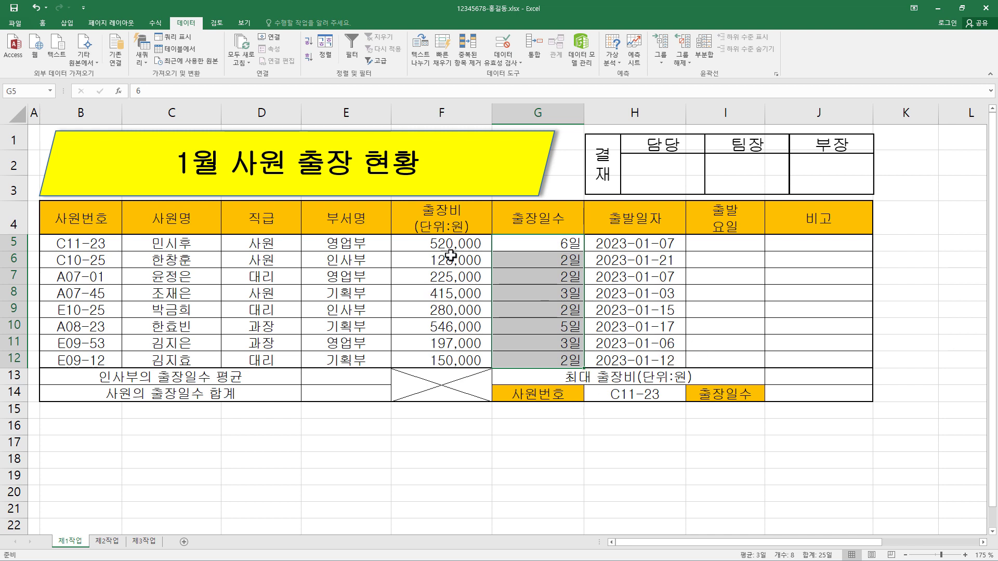
Define the workbook-level name 출장비 for the range F5:F12.
left_click_drag(450, 244, 447, 360)
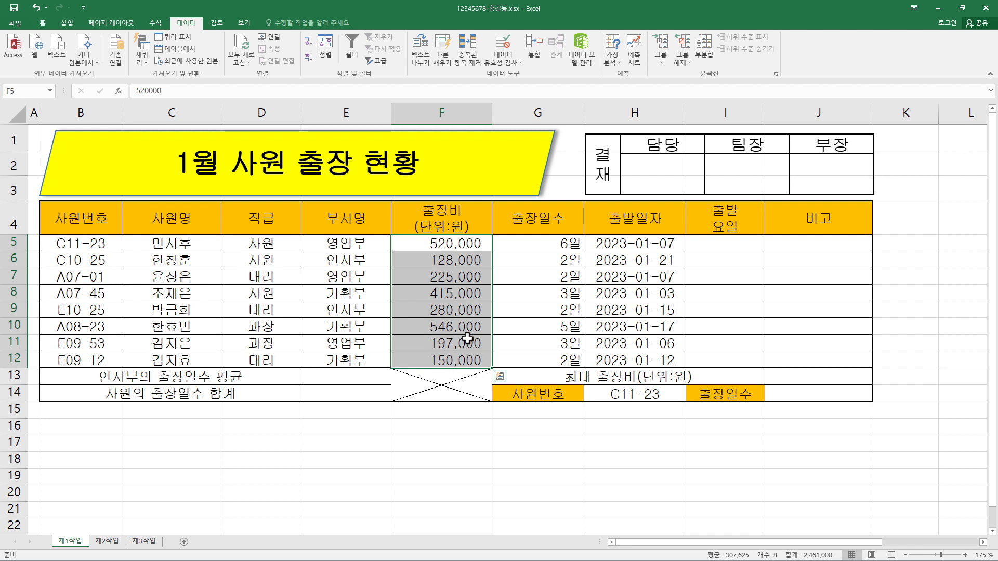
right_click(445, 262)
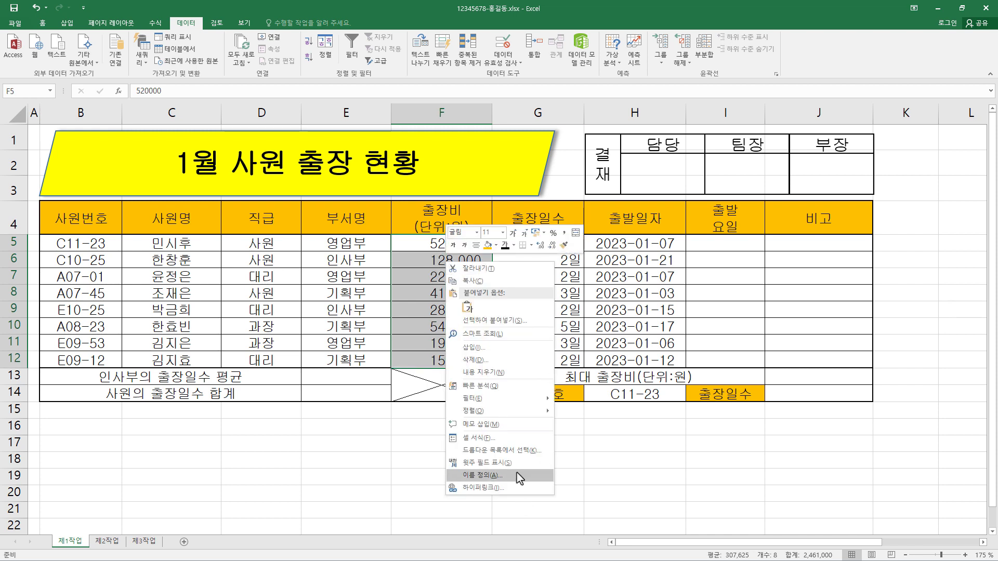
left_click(482, 475)
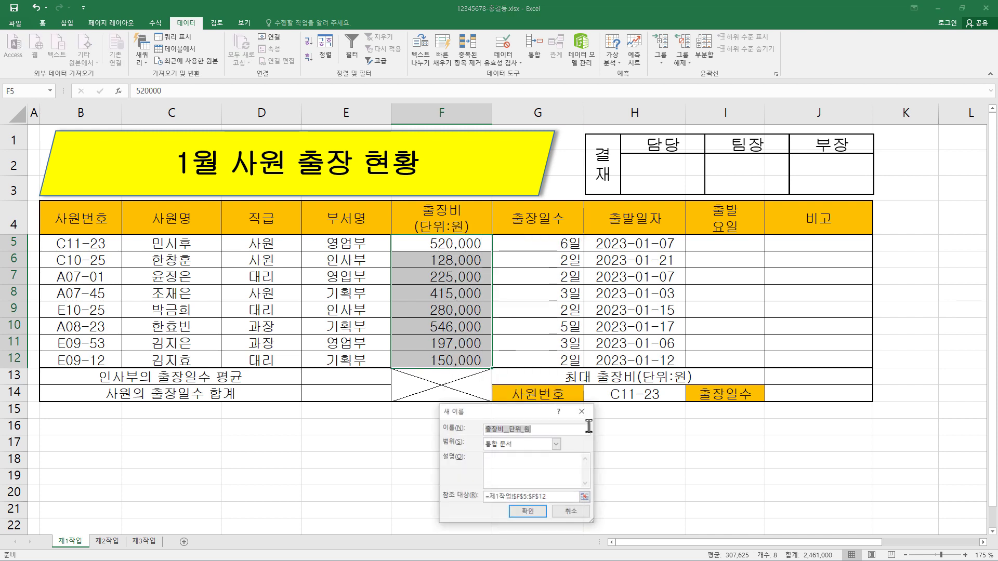
left_click(503, 429)
key("Delete")
key("Delete")
key("Delete")
key("Delete")
key("Delete")
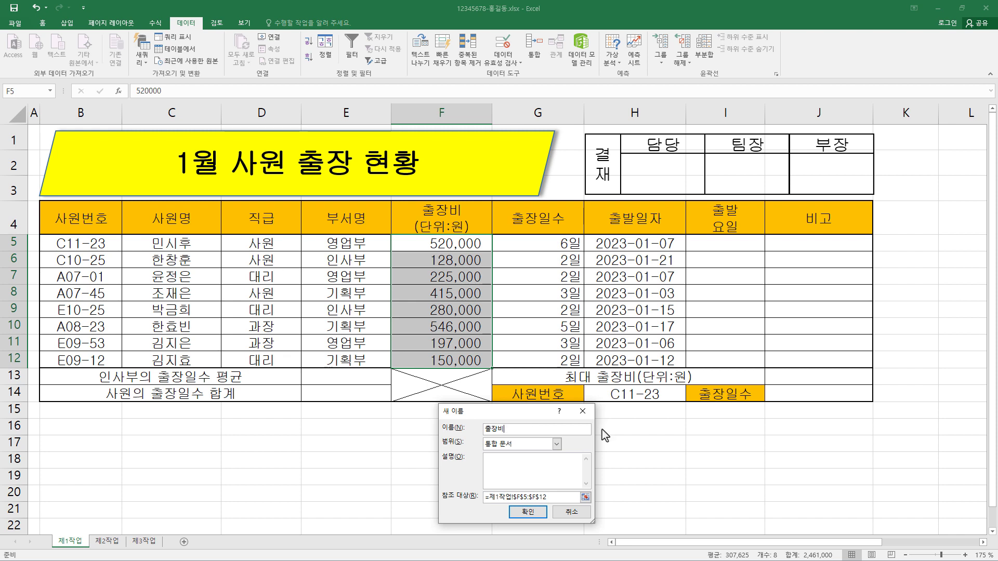
left_click(540, 511)
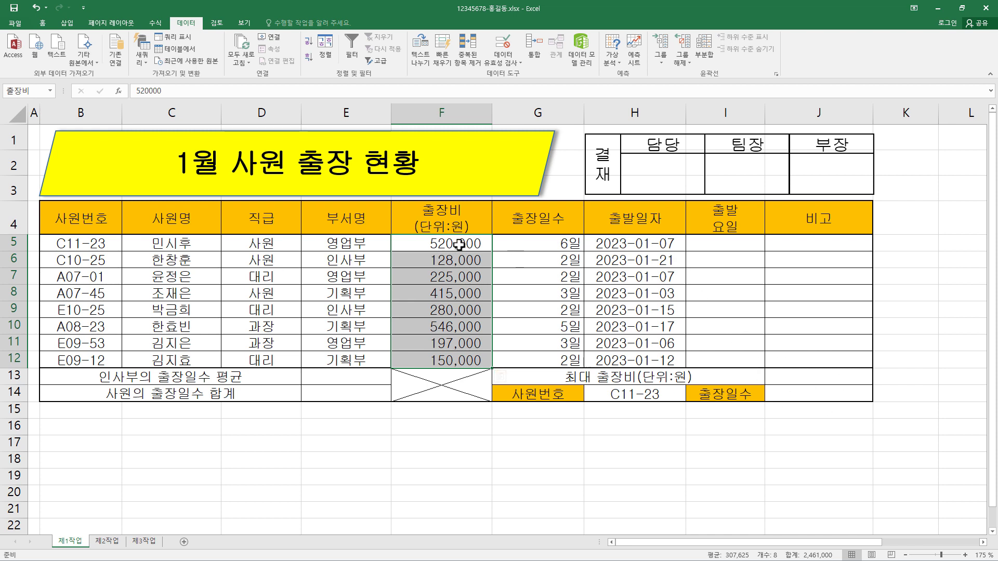
left_click_drag(459, 244, 470, 356)
Fill the 출발요일 cells I5:I12 with =WEEKDAY(H5,2) to number the weekdays of the departure dates from Monday.
left_click_drag(737, 244, 703, 353)
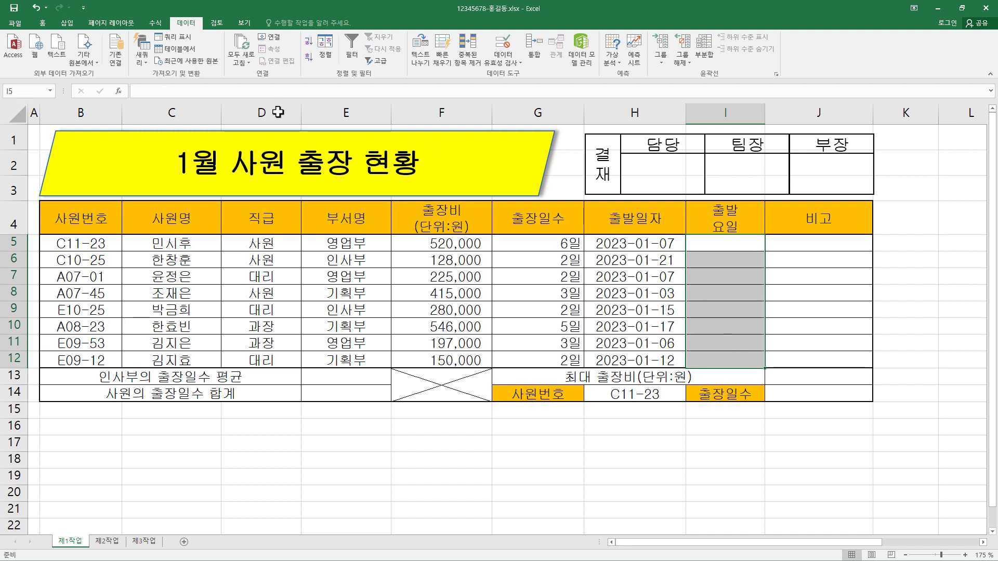
left_click(276, 93)
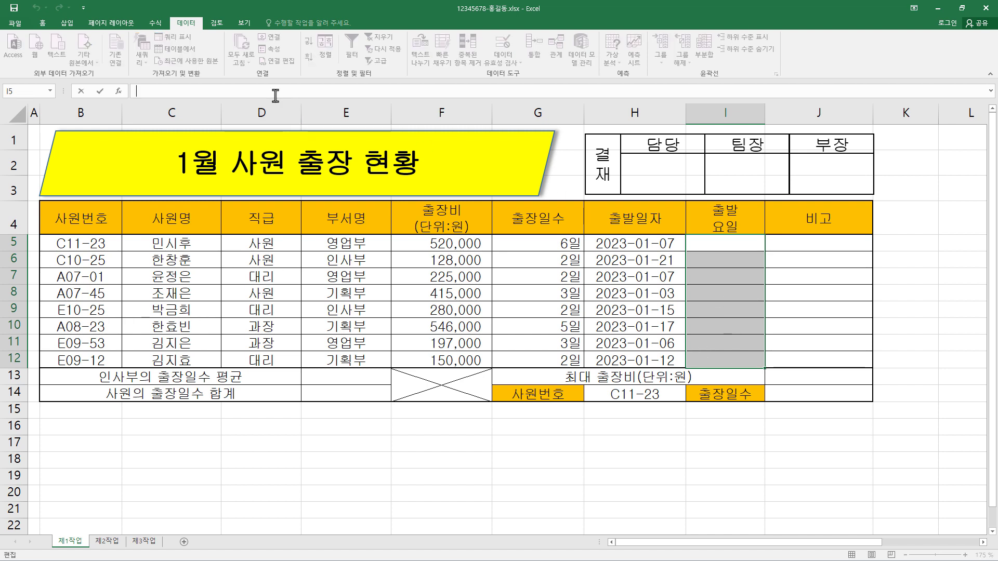
type("=")
type("WEEKDAY(")
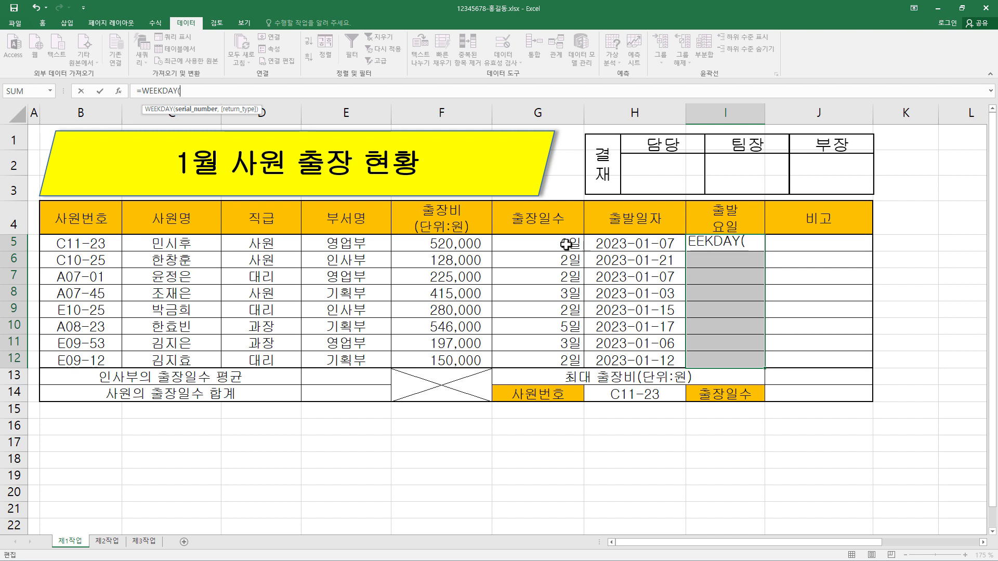
left_click(657, 243)
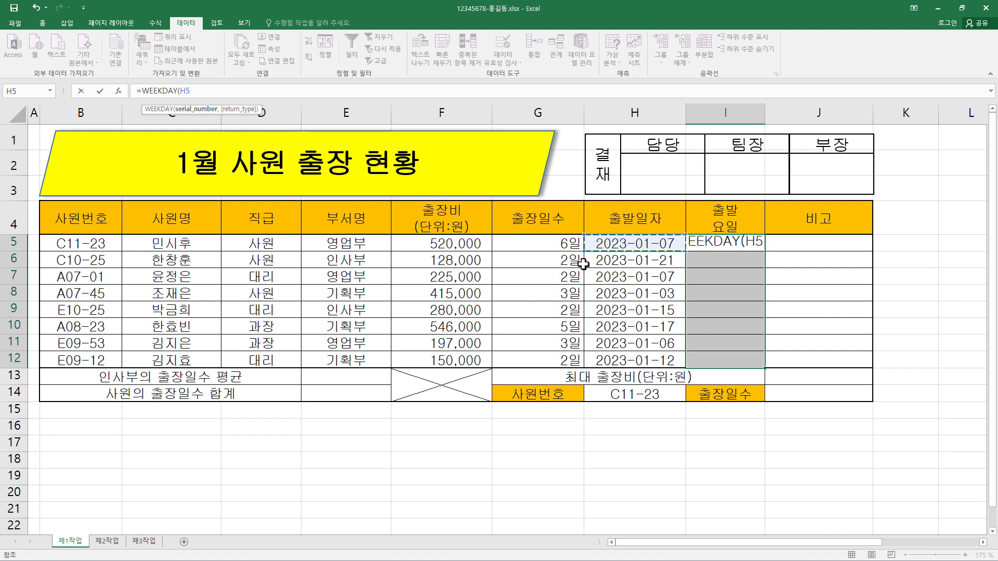
type(",")
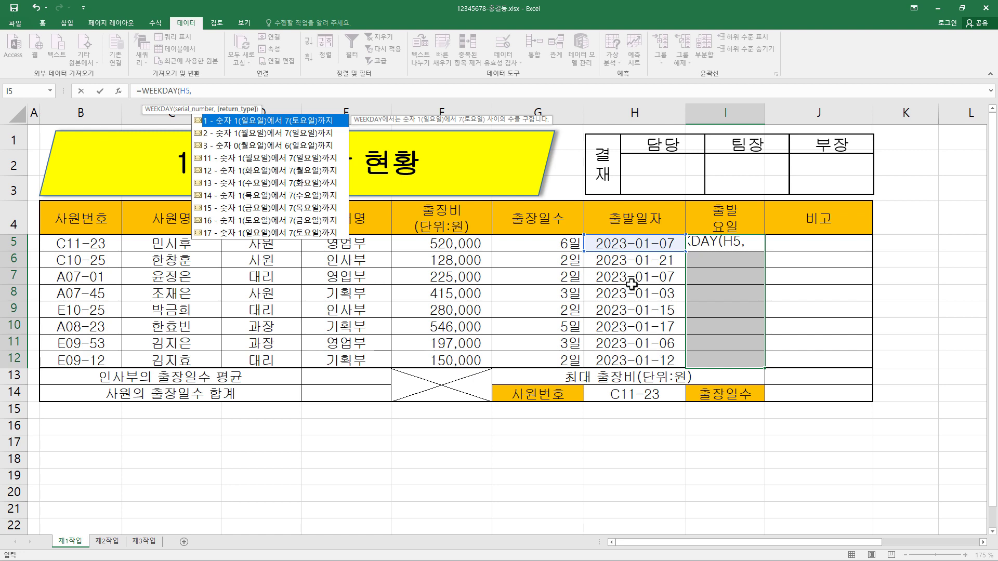
left_click(233, 135)
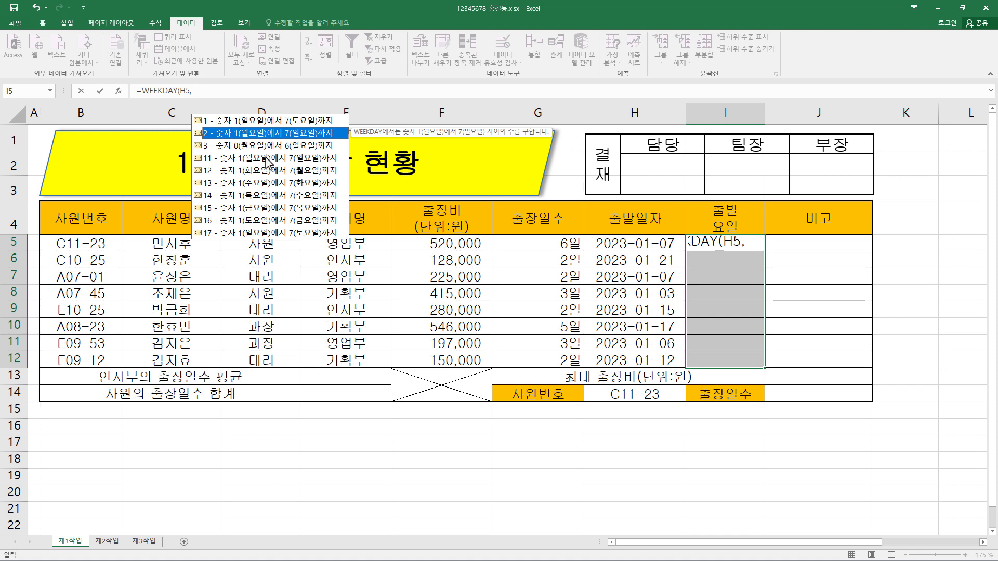
double_click(248, 135)
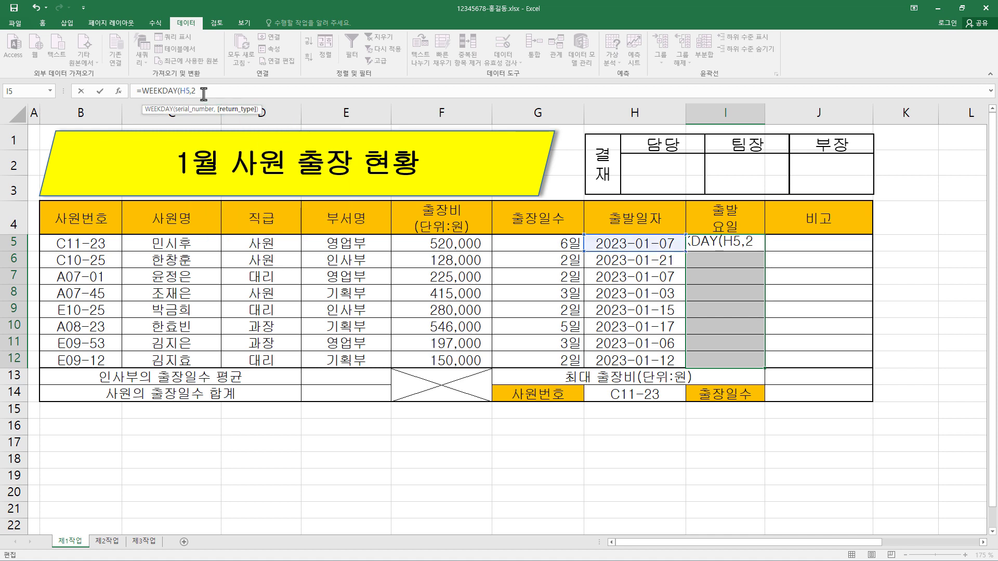
type(")")
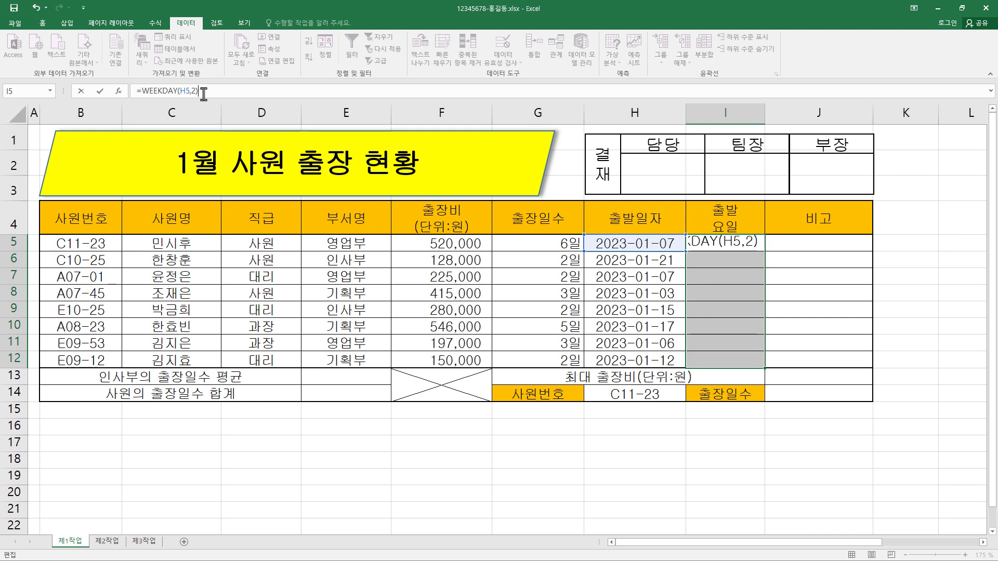
key("ctrl+Return")
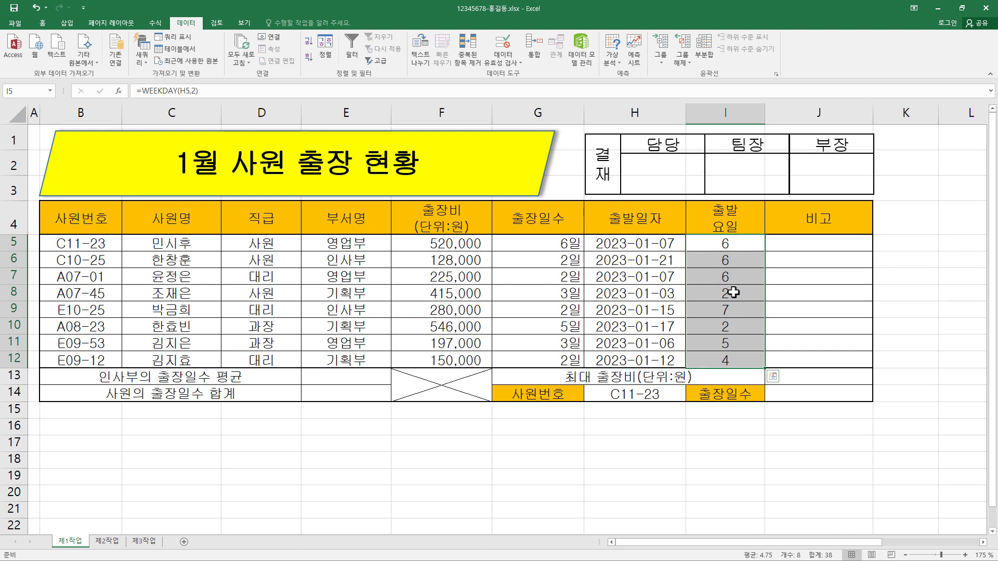
Nest the WEEKDAY(H5,2) formula of I5:I12 as the index of a CHOOSE function and open its function arguments.
left_click(145, 95)
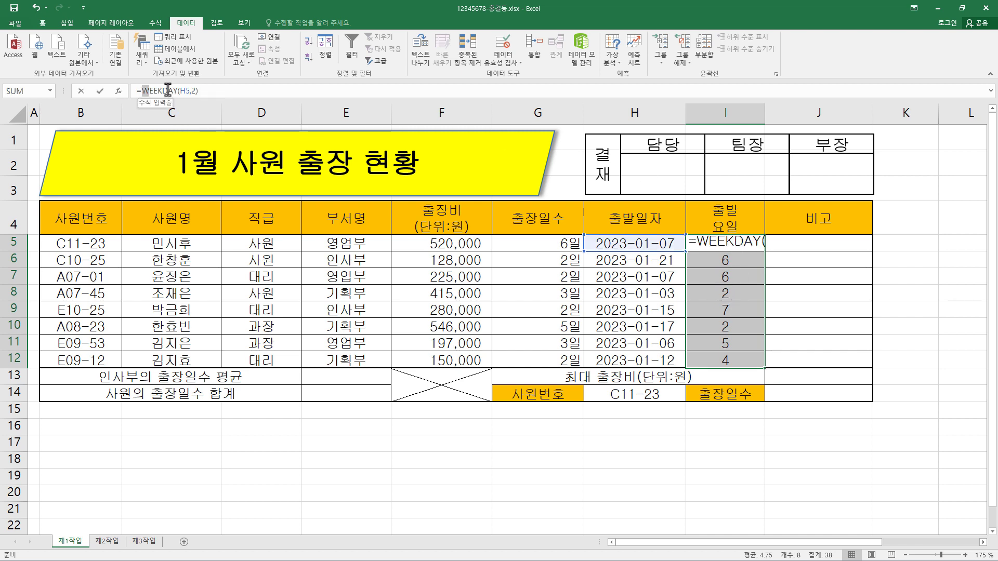
right_click(192, 91)
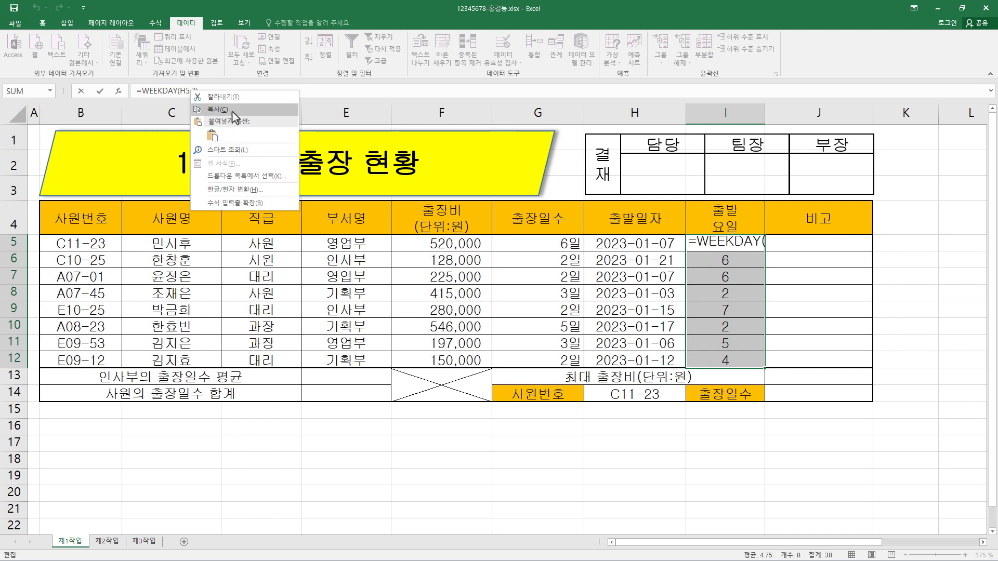
left_click(221, 96)
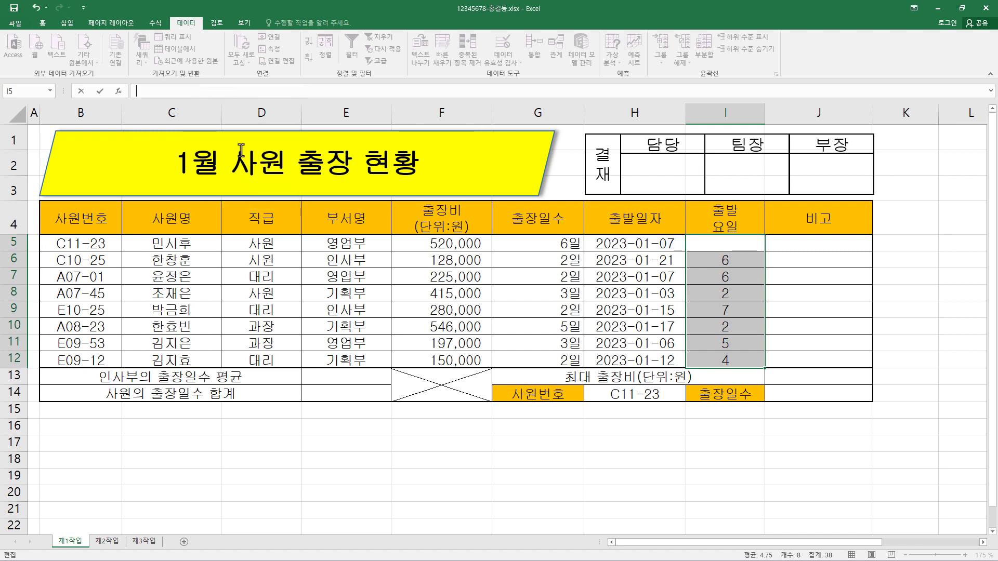
left_click(159, 92)
type("=CHOOSE(")
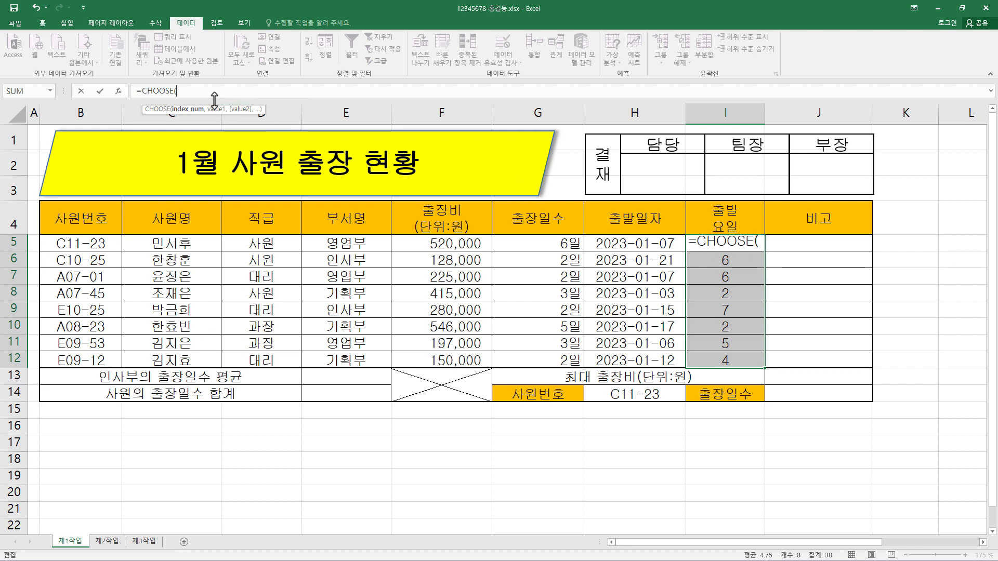
type("WEEKDAY(H5,2)")
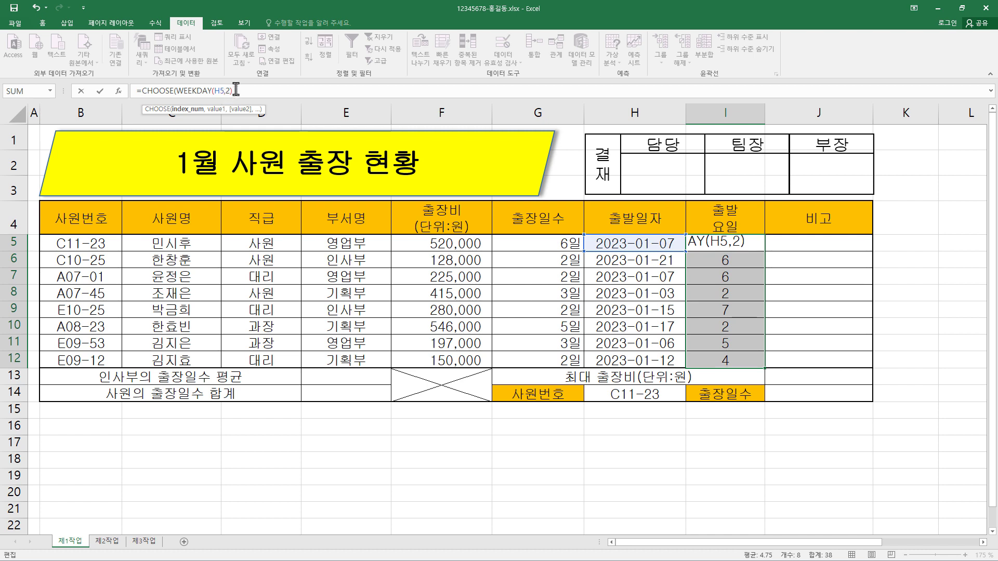
type(",")
left_click(118, 91)
left_click_drag(613, 154, 323, 235)
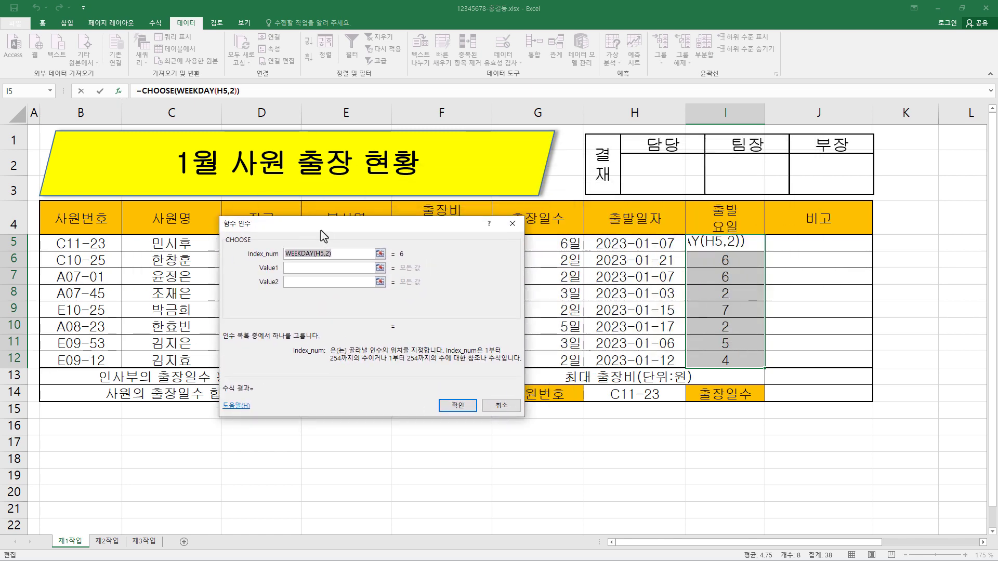
Set the CHOOSE arguments Value1 to Value4 to 월요일, 화요일, 수요일 and 목요일.
left_click(320, 267)
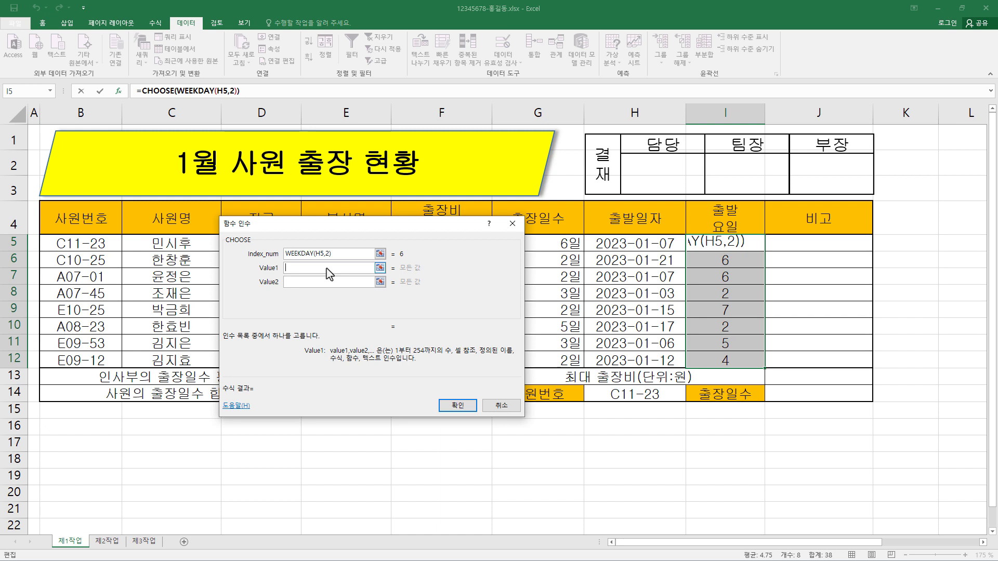
type("월요일")
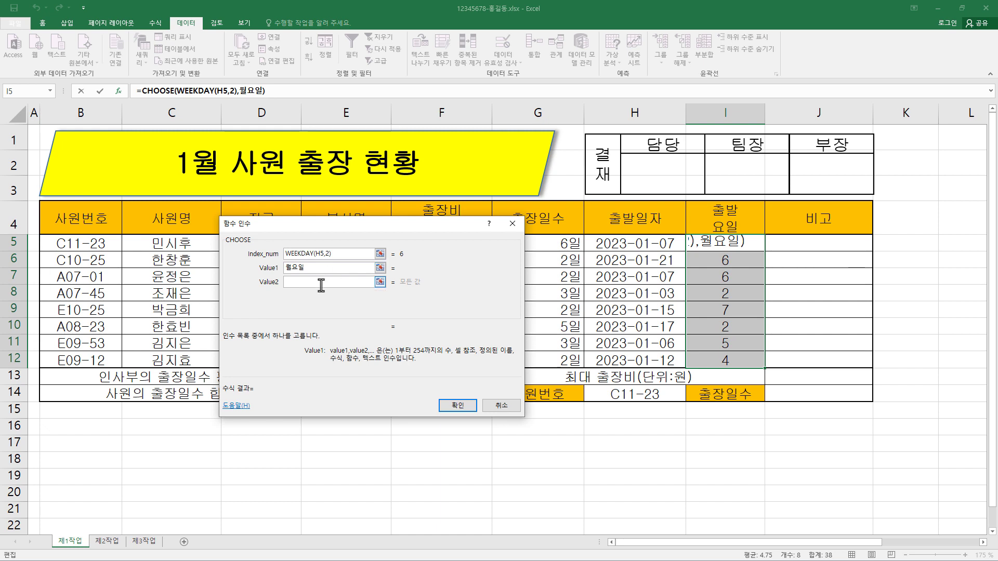
left_click(321, 285)
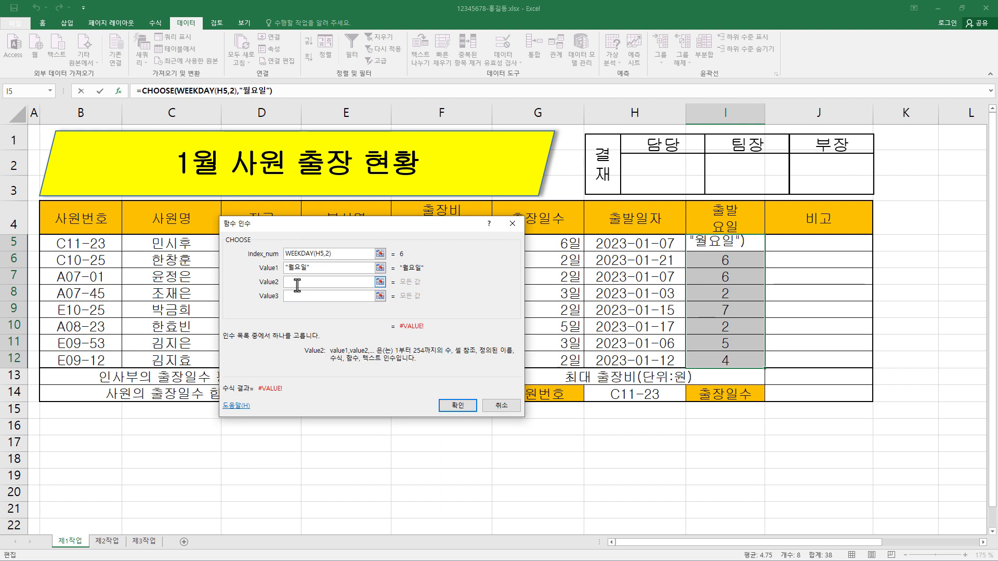
type("화요일")
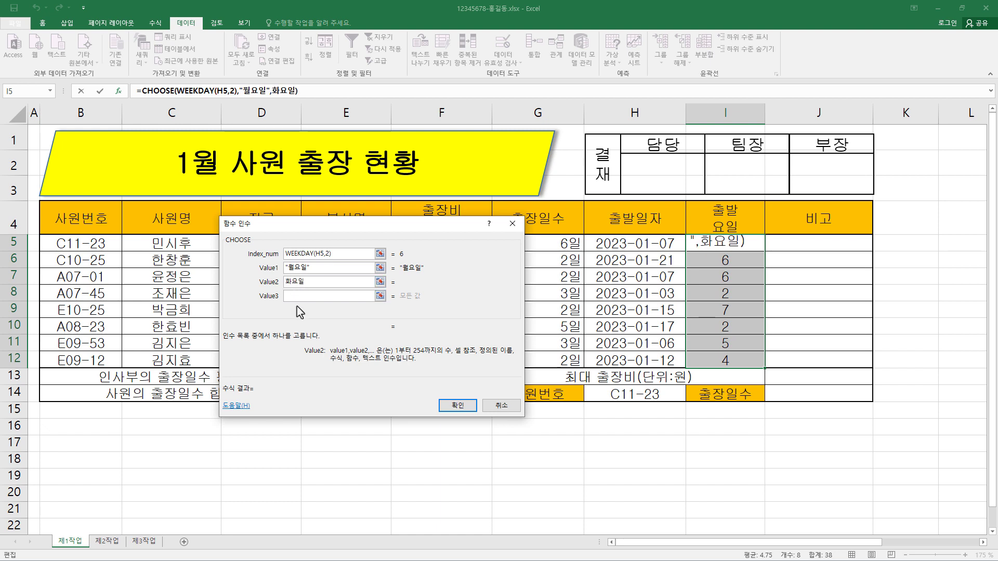
left_click(303, 298)
type("수요일")
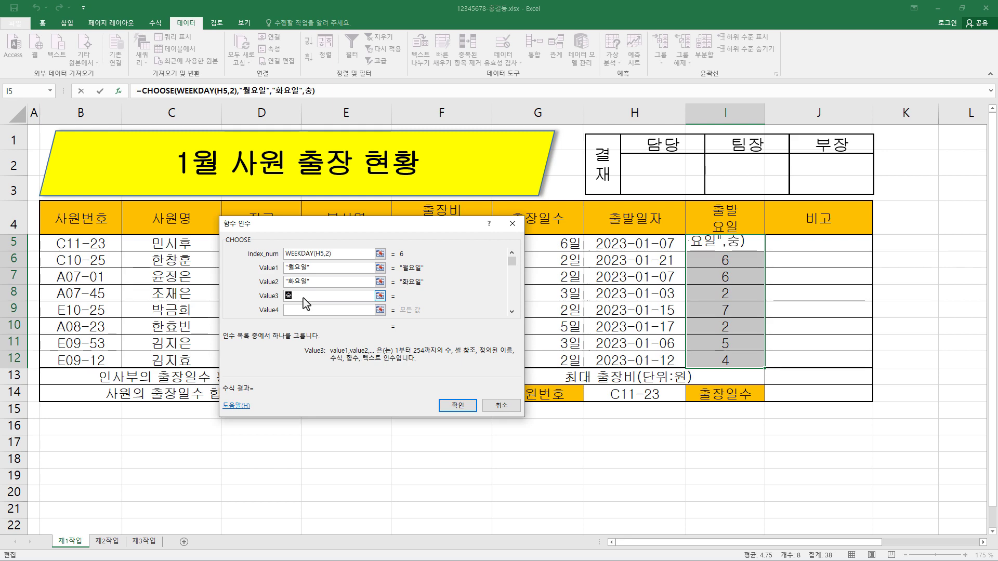
left_click(304, 310)
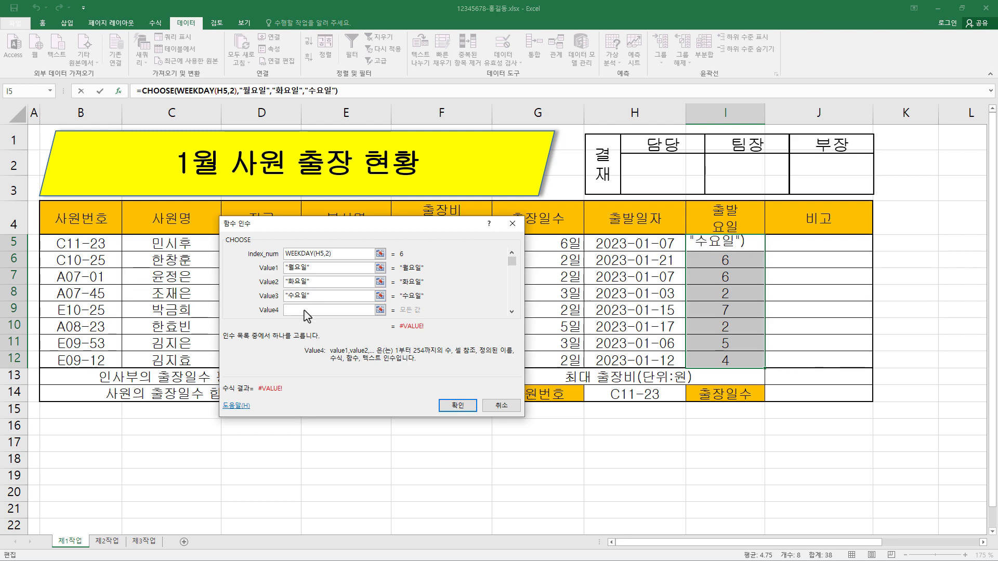
type("목요일")
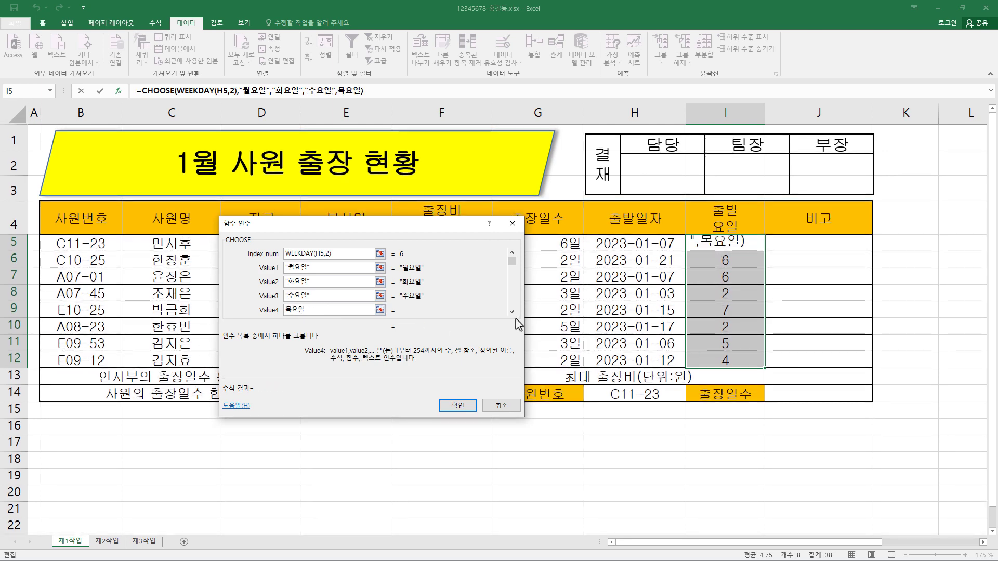
Set the CHOOSE arguments Value5 to Value7 to 금요일, 토요일 and 일요일 and apply the formula to I5:I12.
left_click(350, 302)
type("금")
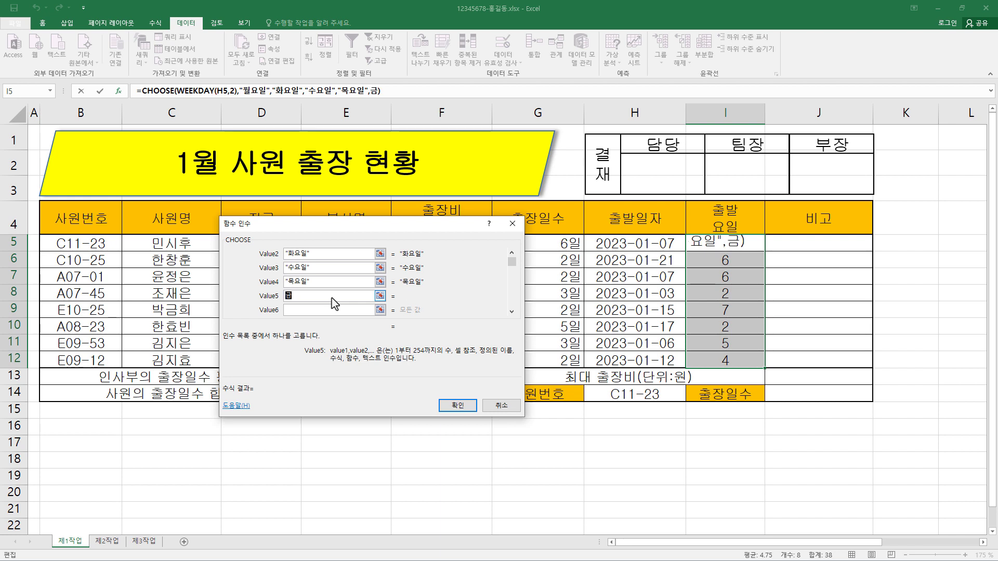
type("요일")
left_click(332, 306)
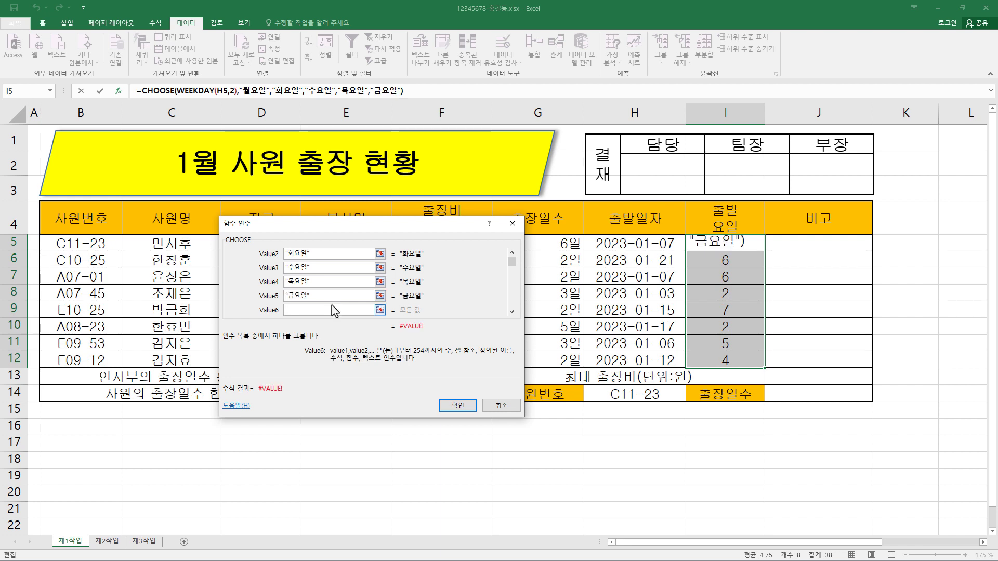
type("토요일")
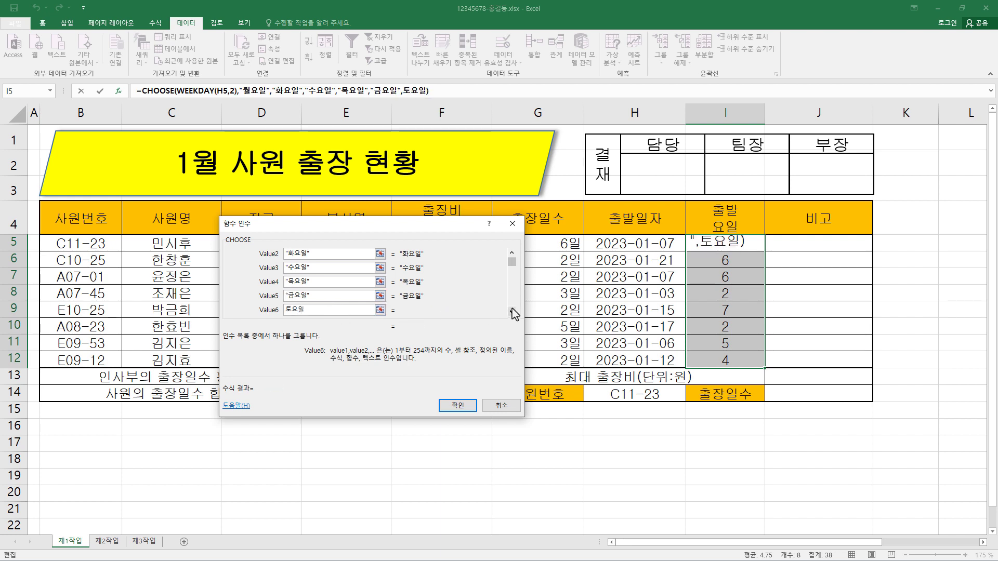
left_click(511, 311)
type("일ㅇ")
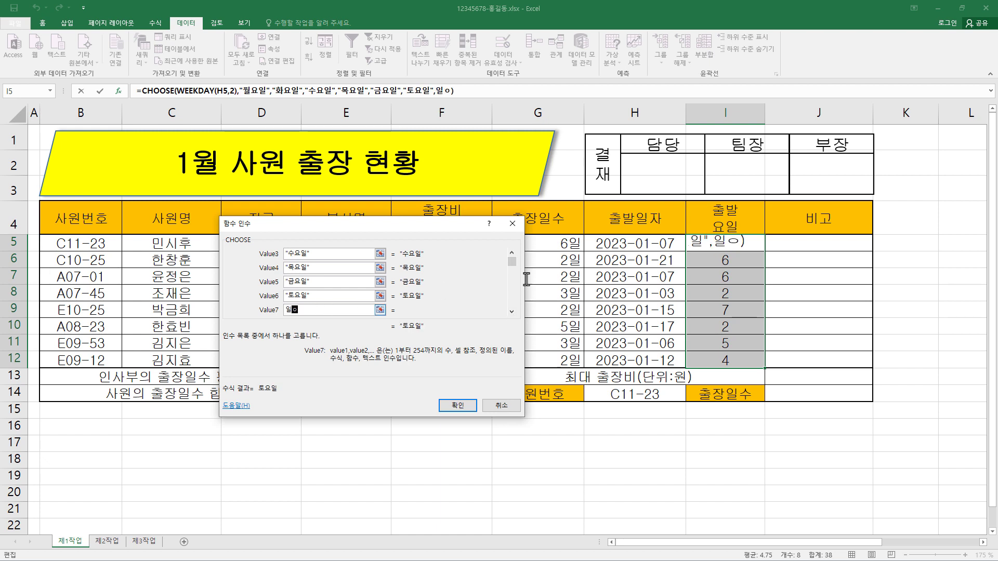
type("요일")
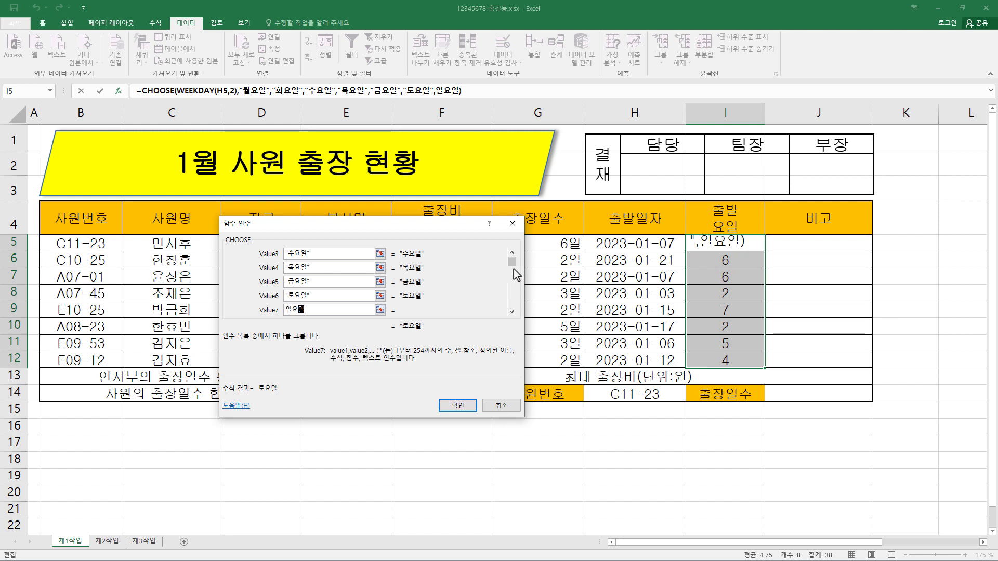
scroll(514, 274, "up", 3)
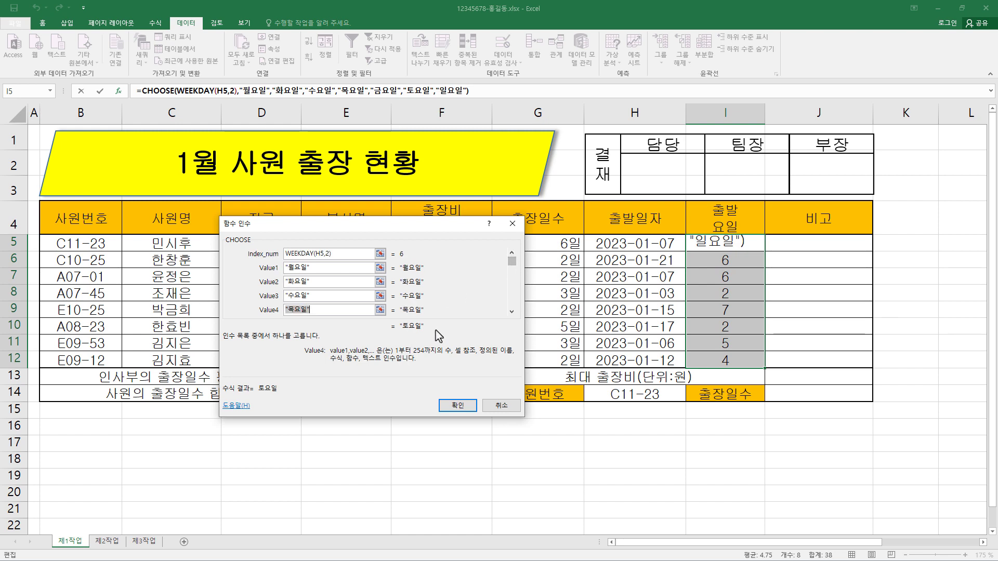
left_click(457, 405)
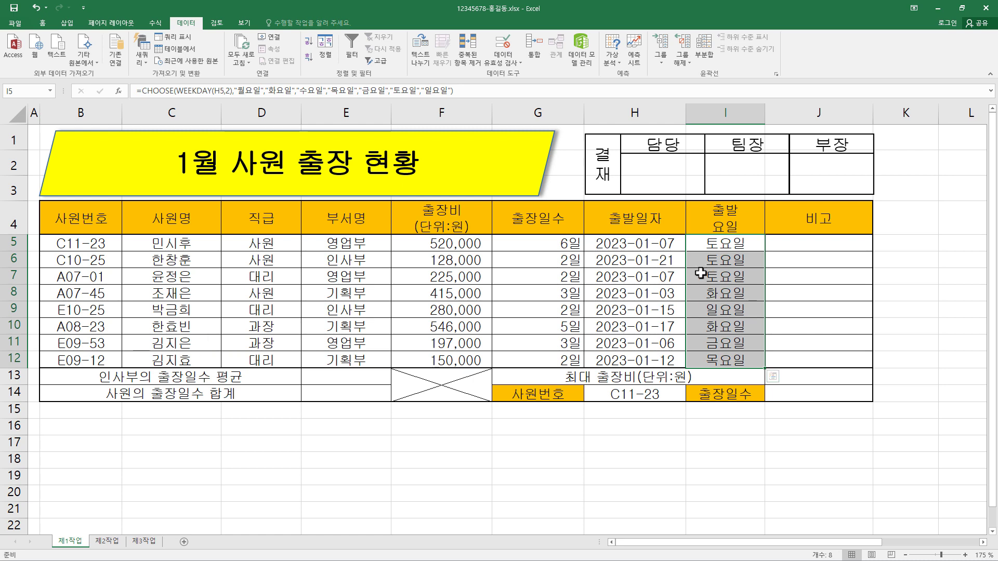
left_click(736, 262)
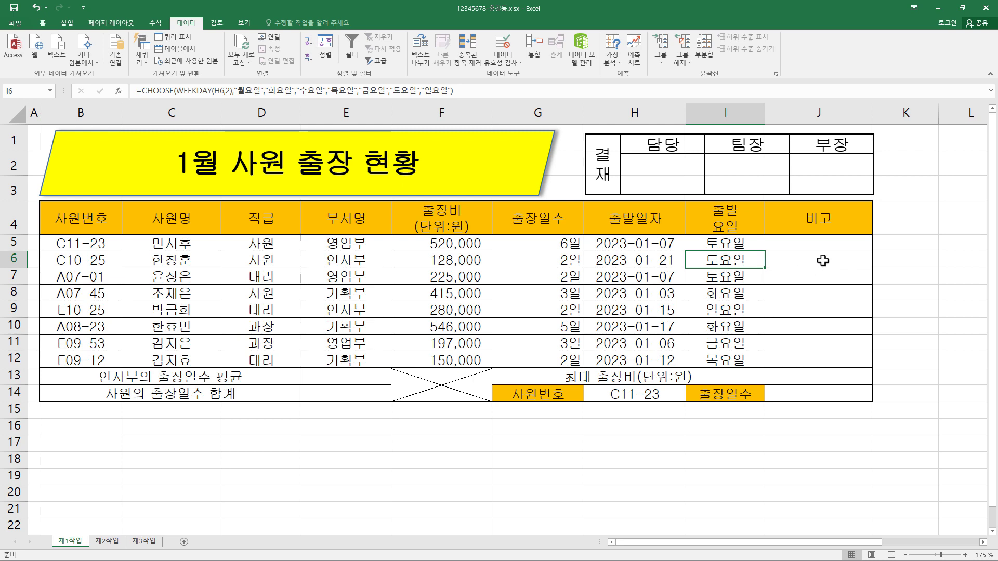
Start an IF formula in the 비고 cells J5:J12 with the condition G5>=5.
left_click_drag(820, 246, 820, 358)
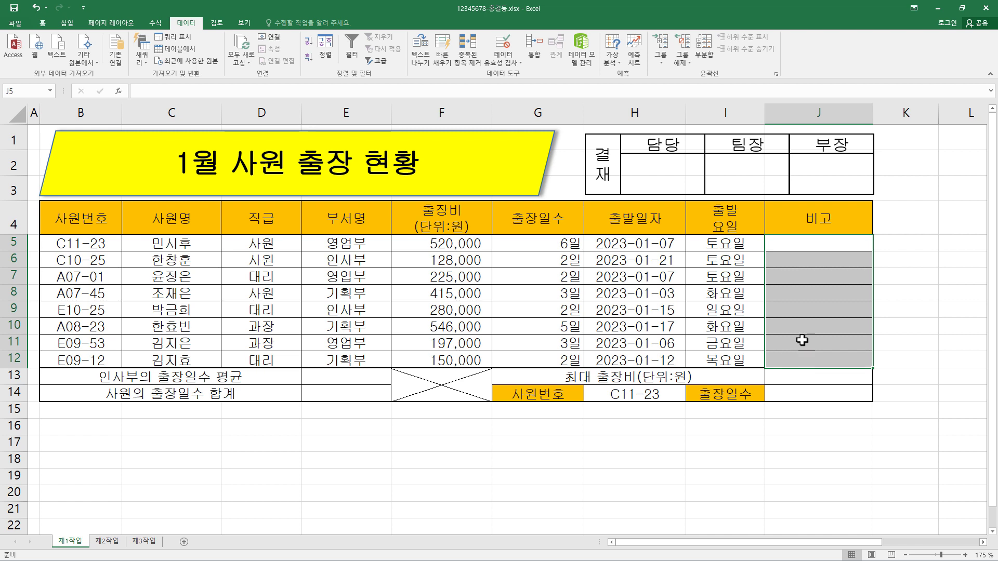
left_click(195, 92)
type("=")
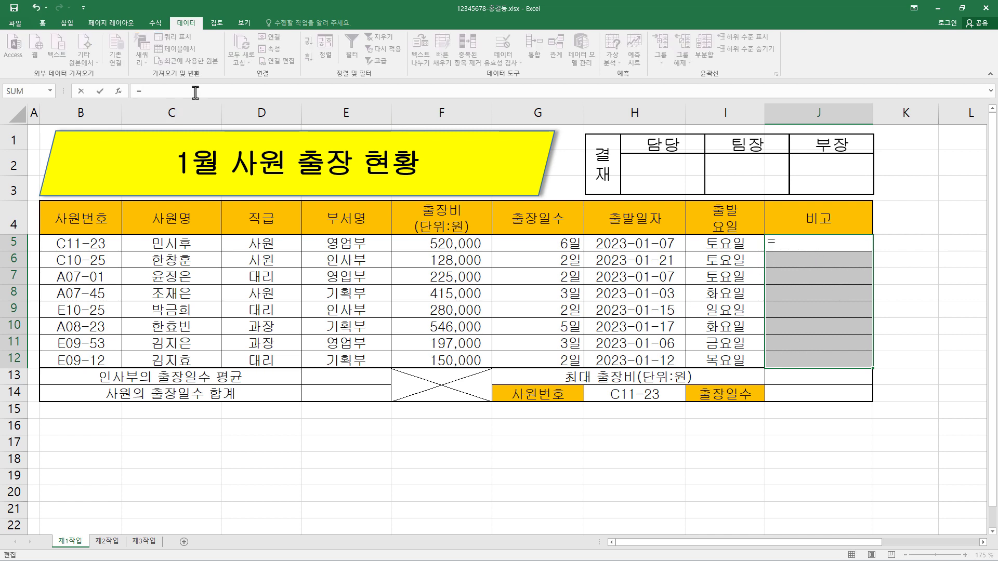
type("IF(")
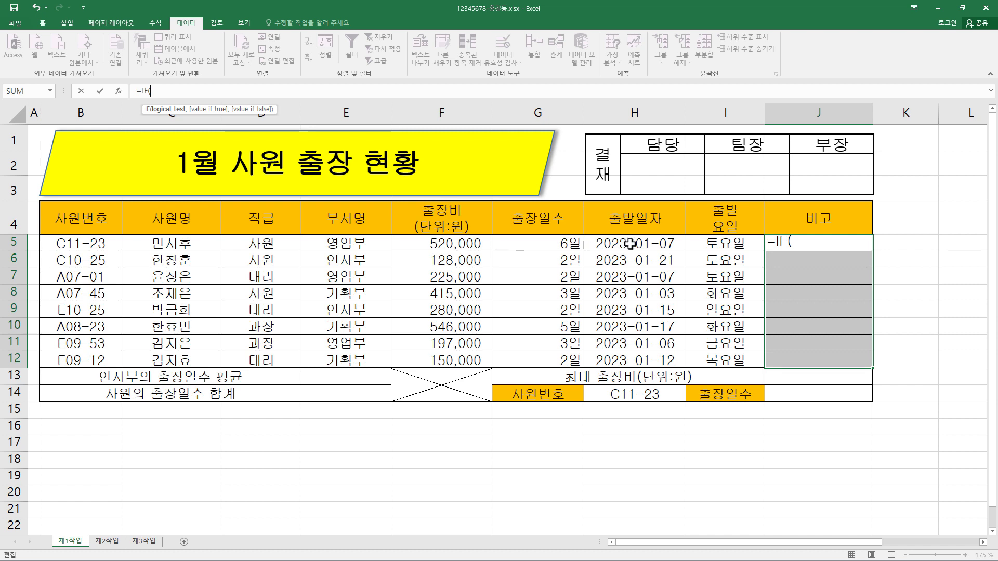
left_click(559, 248)
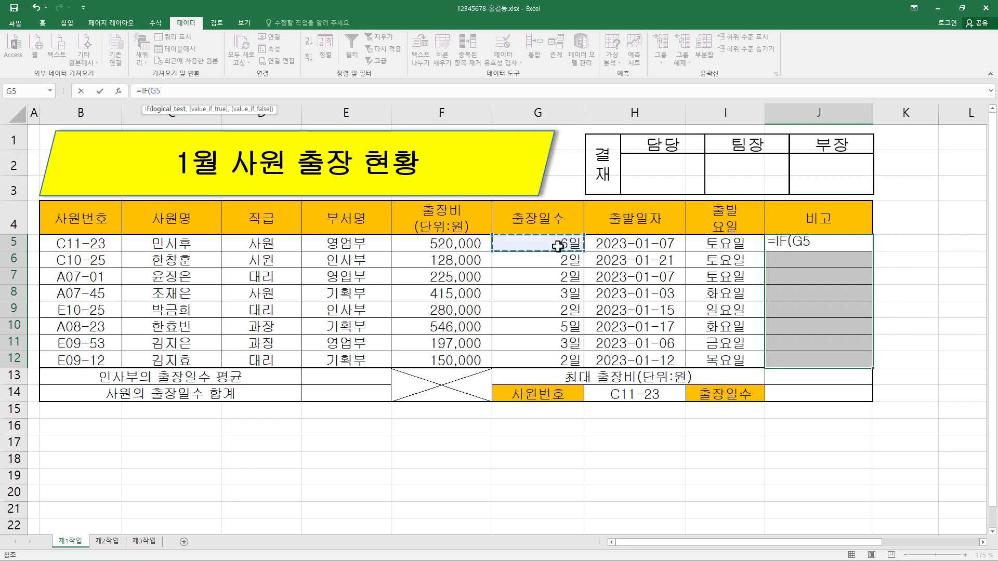
type(">=5")
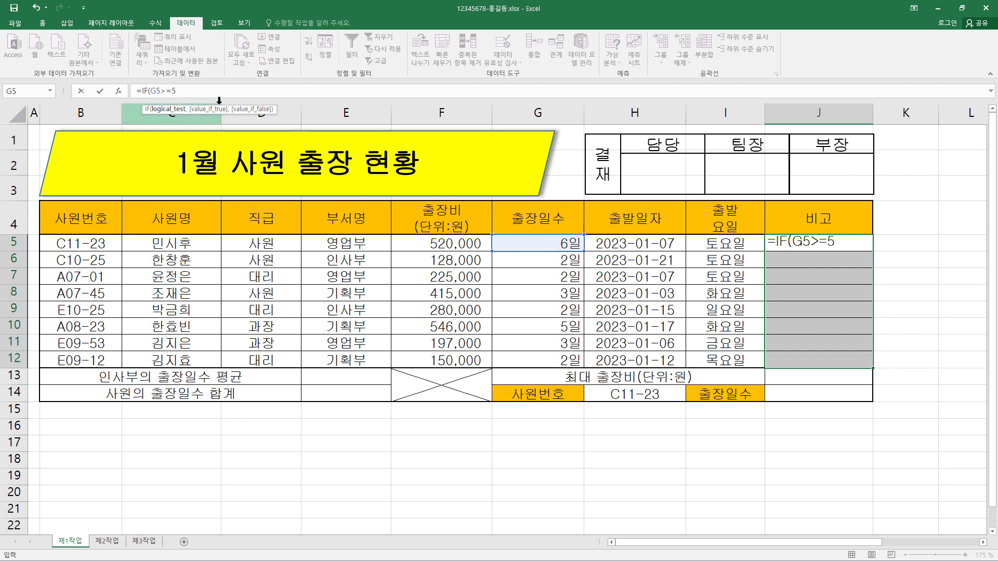
type(",")
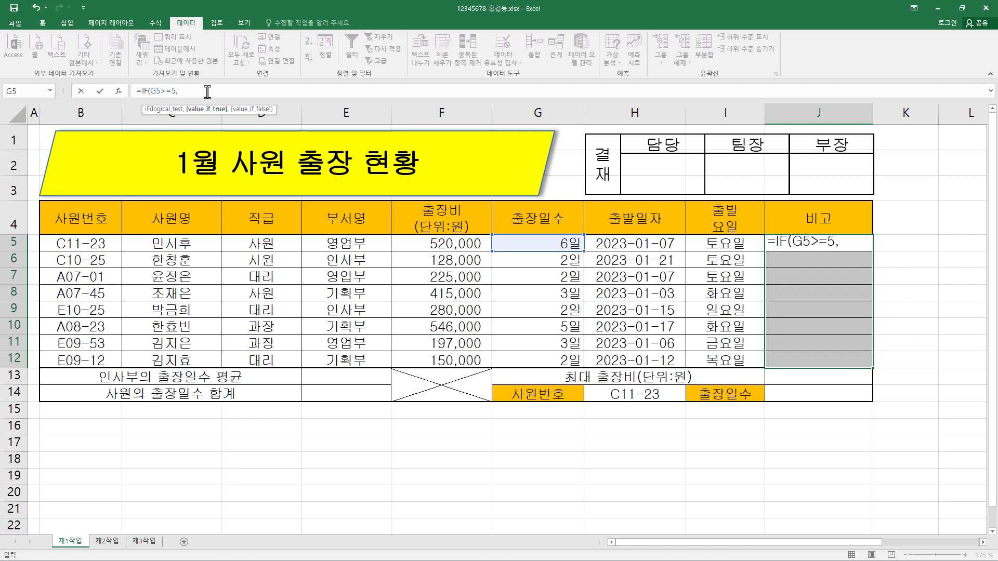
Return "출장일수 많음" when the IF condition is true and empty text otherwise, and apply the formula to all of J5:J12.
type("\"출장일수")
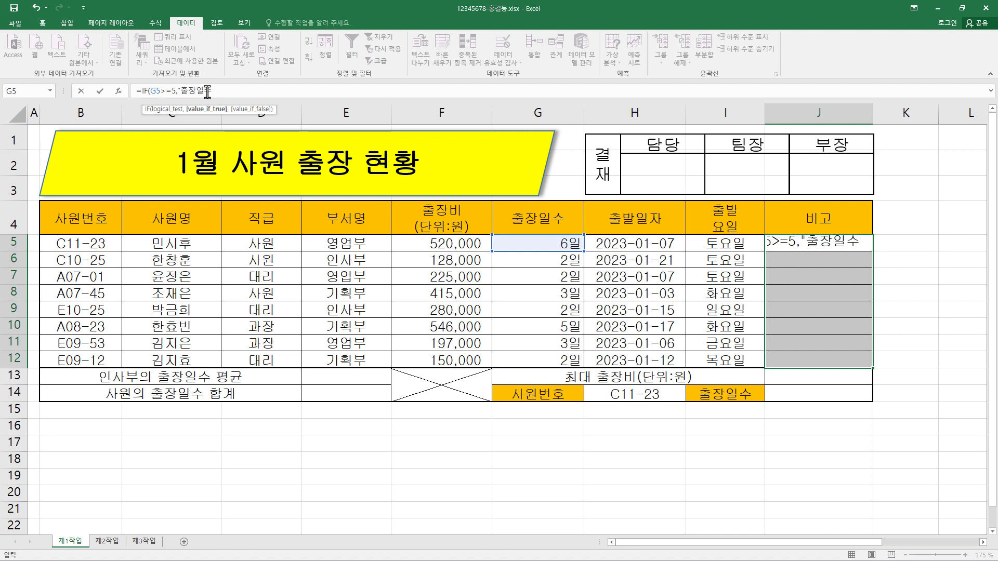
type(" 많음")
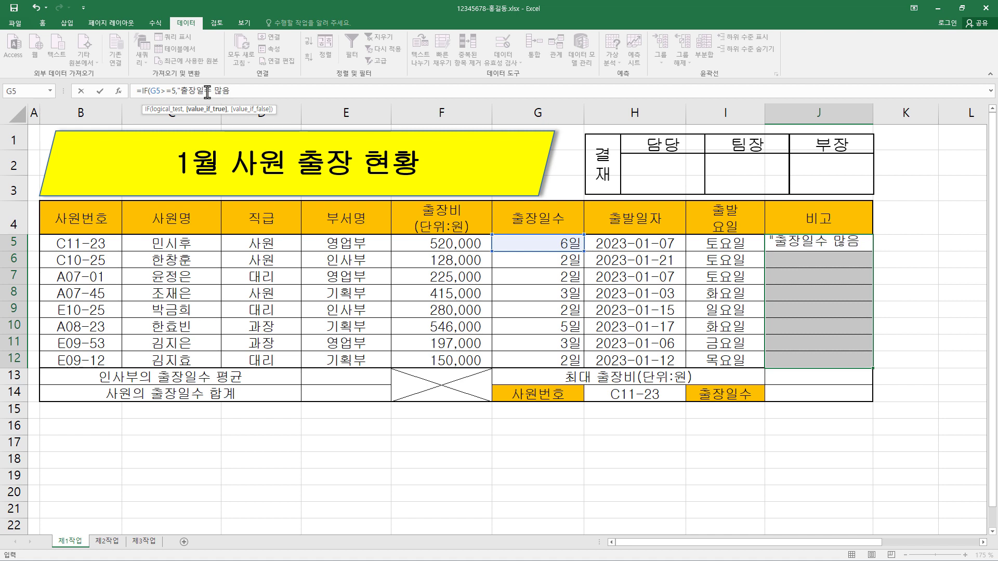
type("\",")
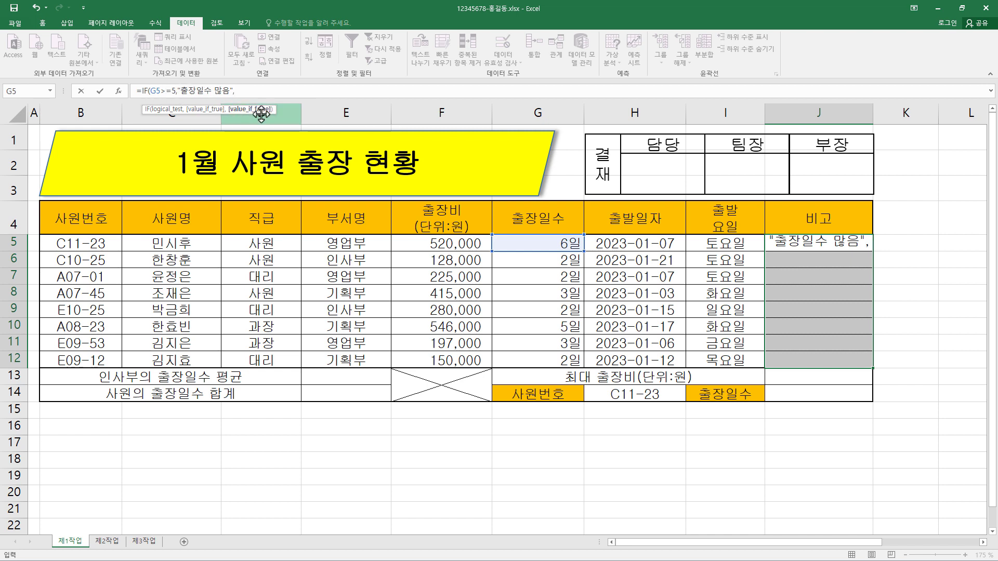
left_click(246, 92)
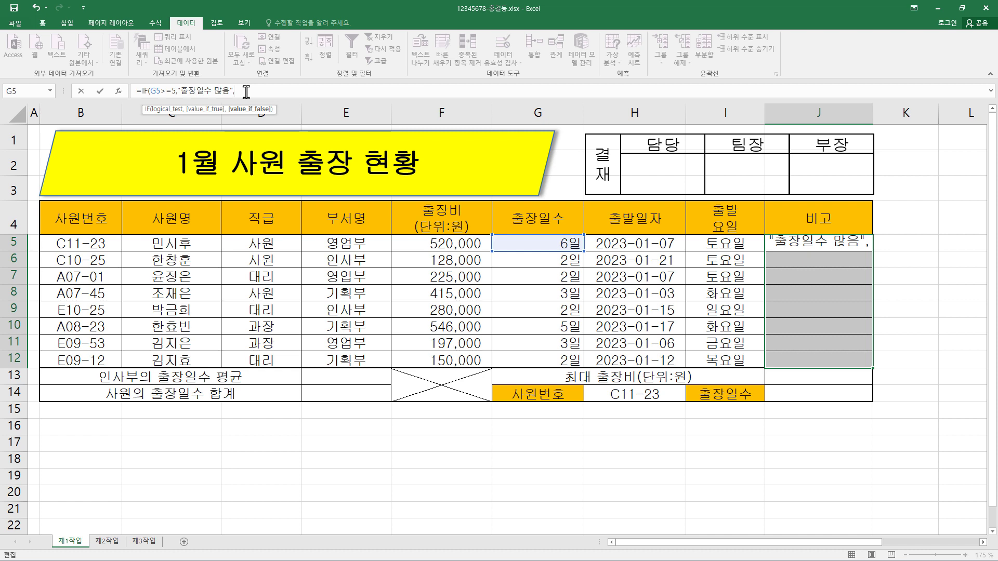
type("\"\"")
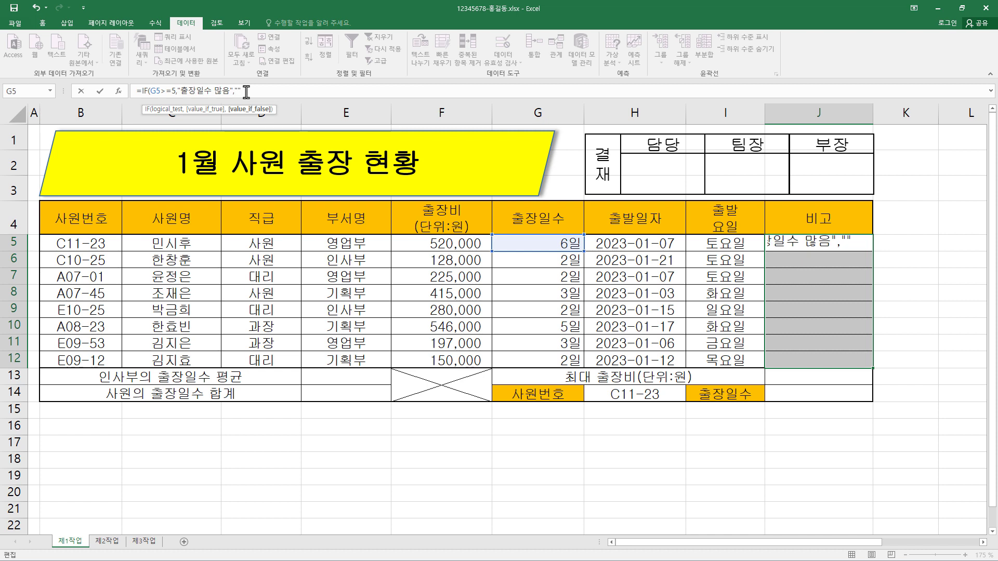
type(")")
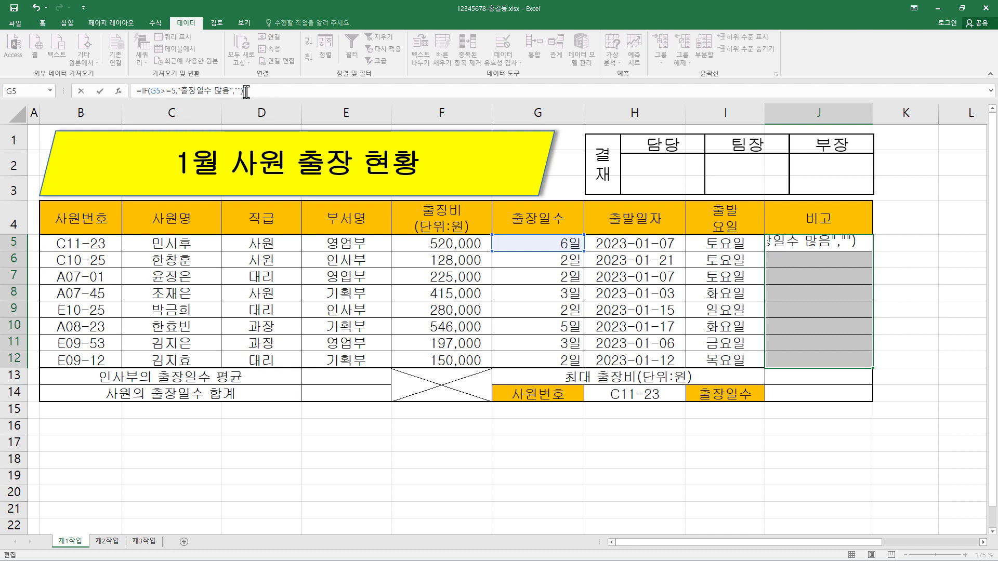
key("ctrl+Return")
left_click(842, 246)
left_click(837, 324)
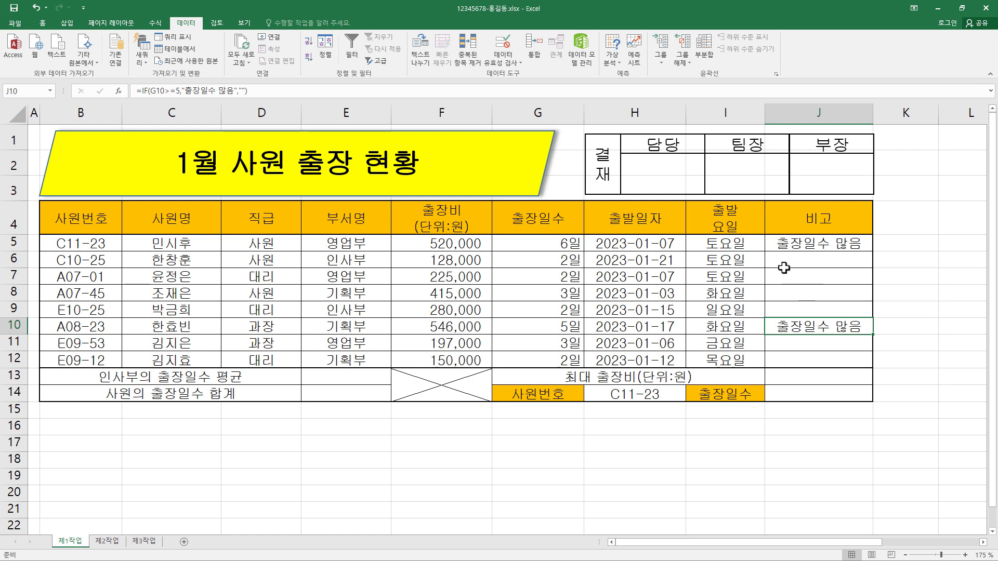
Start a SUMIF formula in E13 with the department names E5:E12 as its range.
left_click(348, 378)
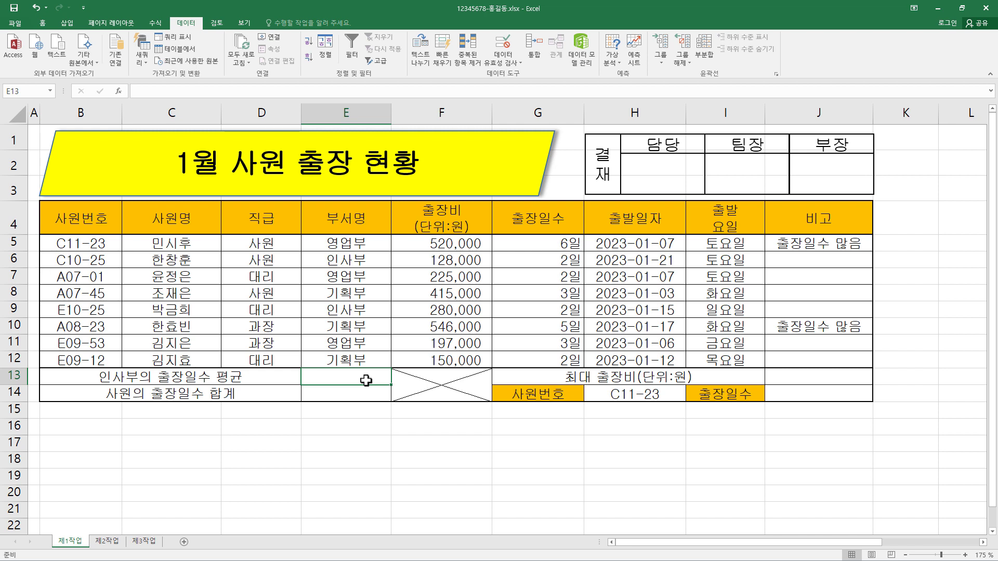
left_click(177, 91)
type("=")
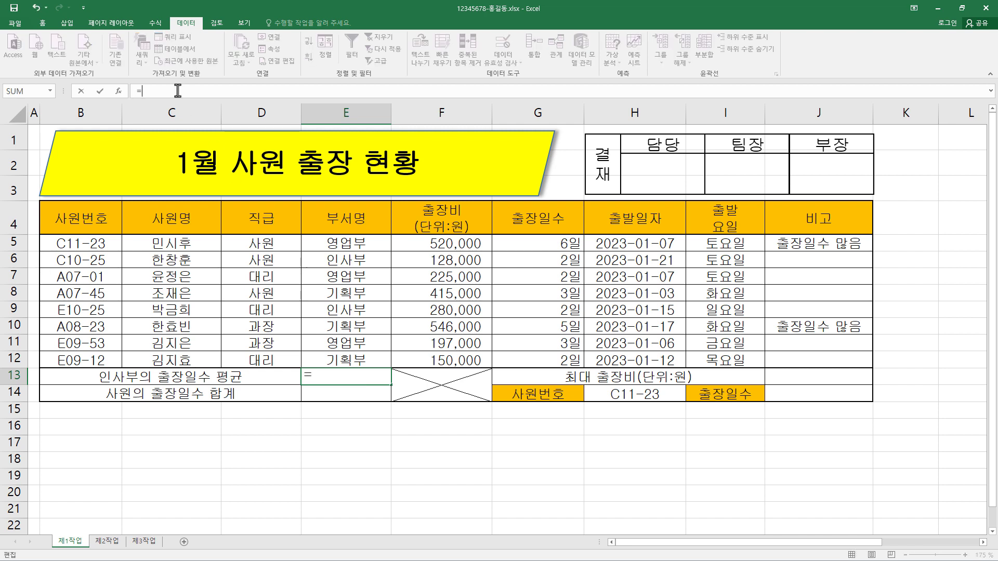
type("SUMIF")
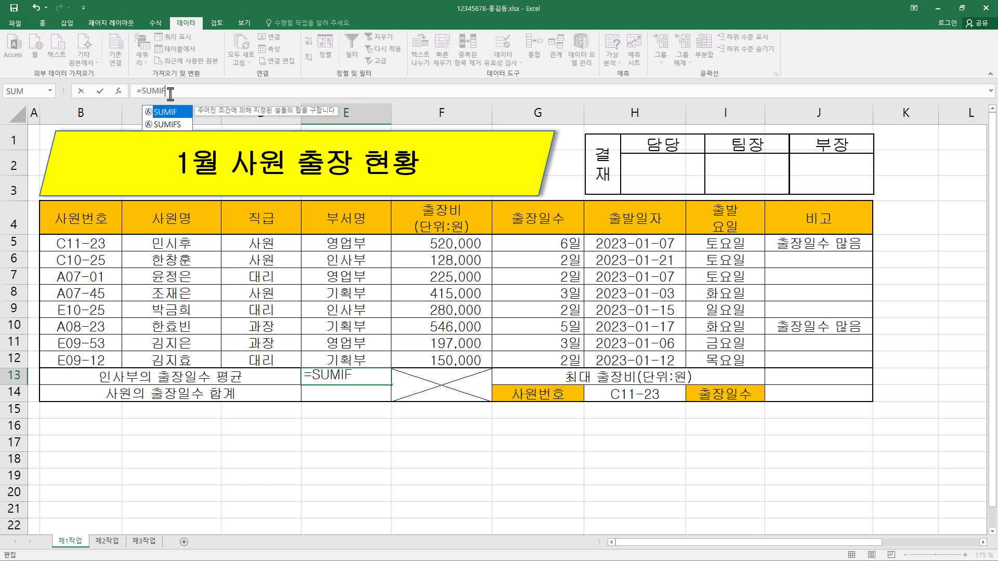
type("(")
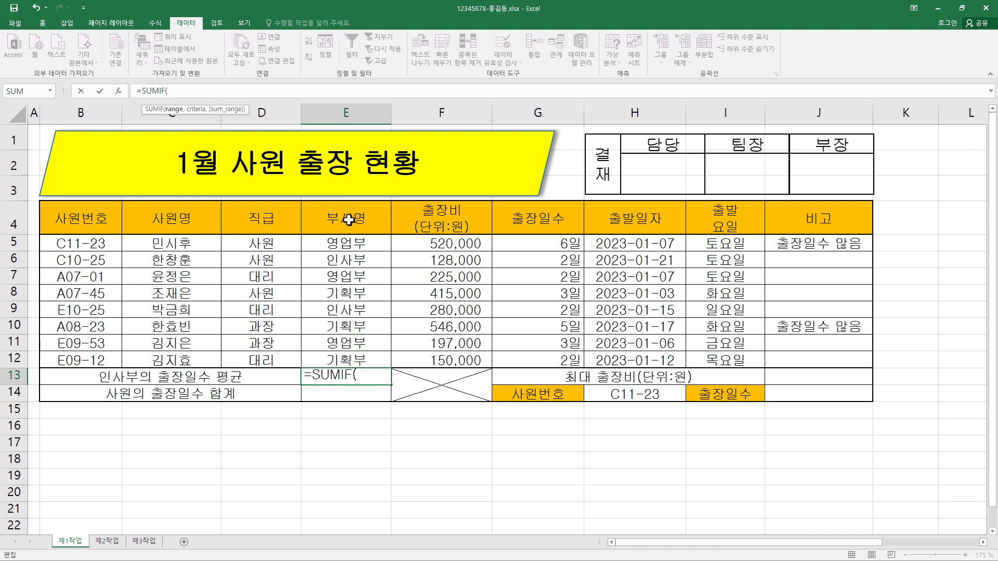
left_click_drag(353, 244, 352, 358)
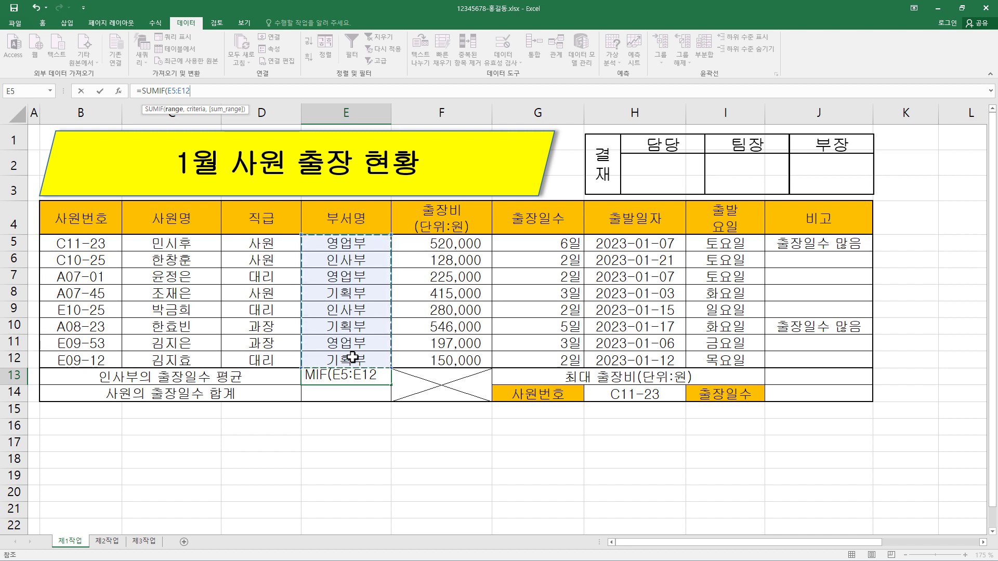
type(",")
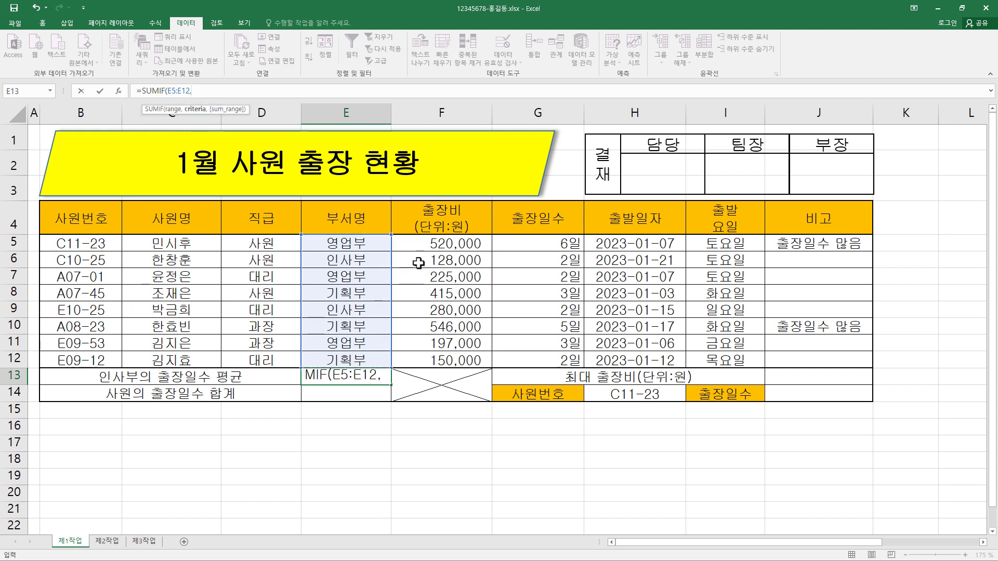
Set the criterion of the SUMIF formula in E13 to "인사부".
left_click(357, 260)
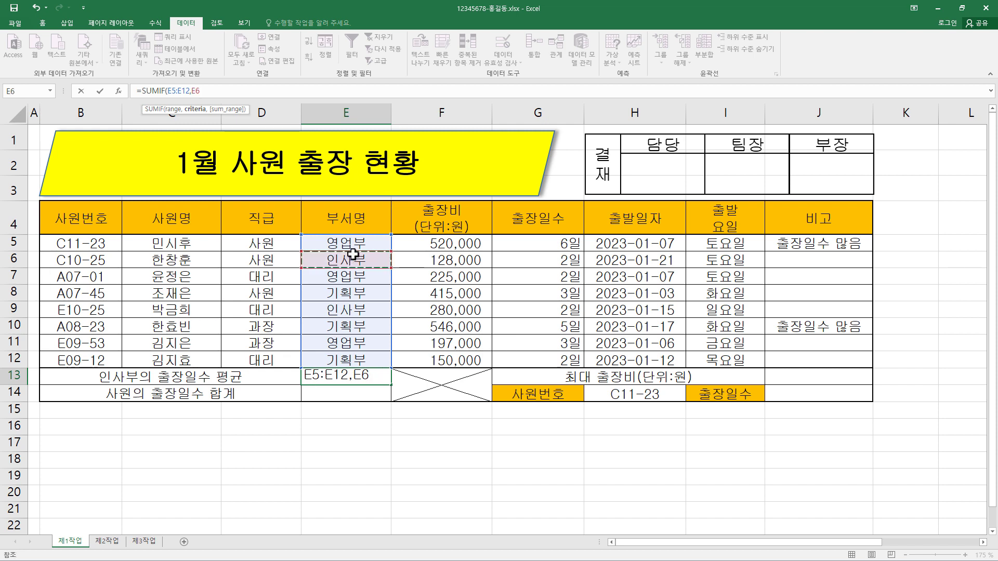
key("BackSpace")
key("BackSpace")
type("\"")
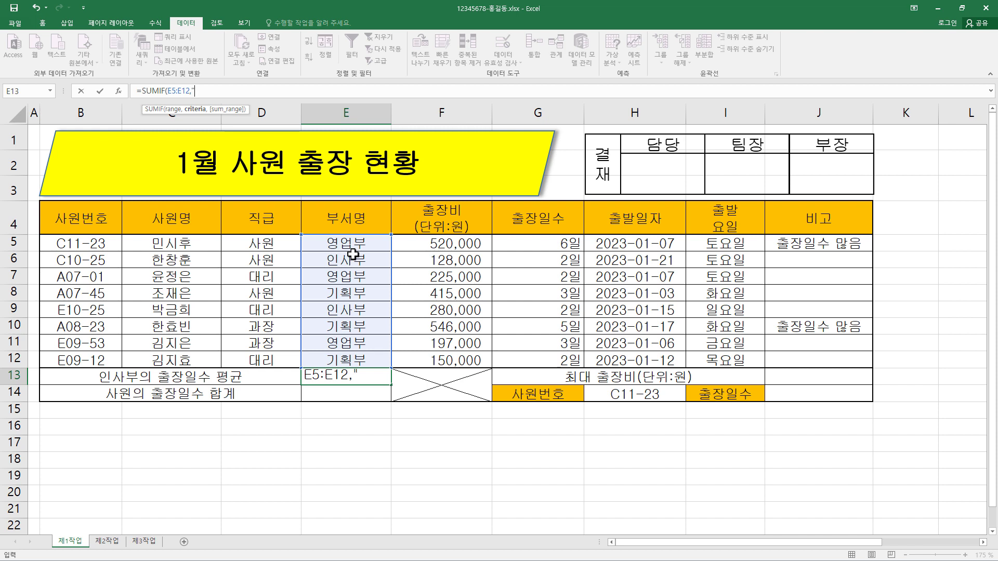
type("DLS")
key("BackSpace")
key("BackSpace")
key("Hangul")
type("인사ㅂ")
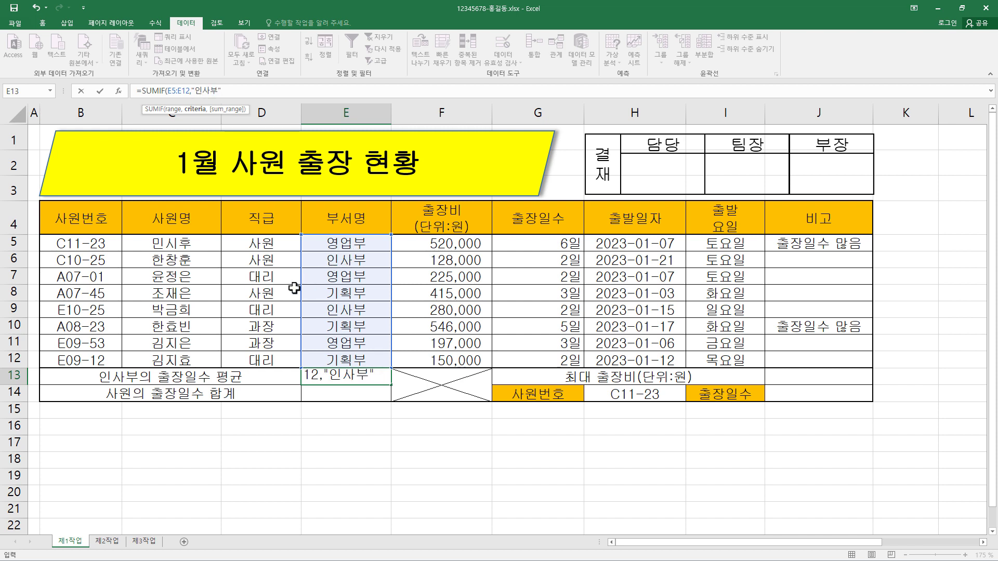
Use the 출장일수 cells G5:G12 as the SUMIF sum range, apply the formula, and check the source values in the 인사부 rows.
type(",")
left_click_drag(558, 244, 559, 361)
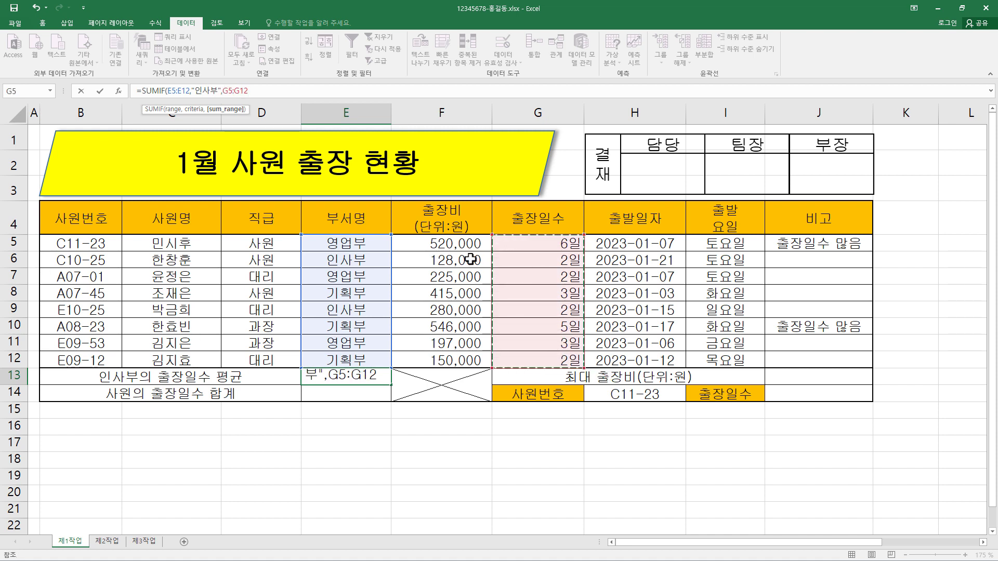
key("Return")
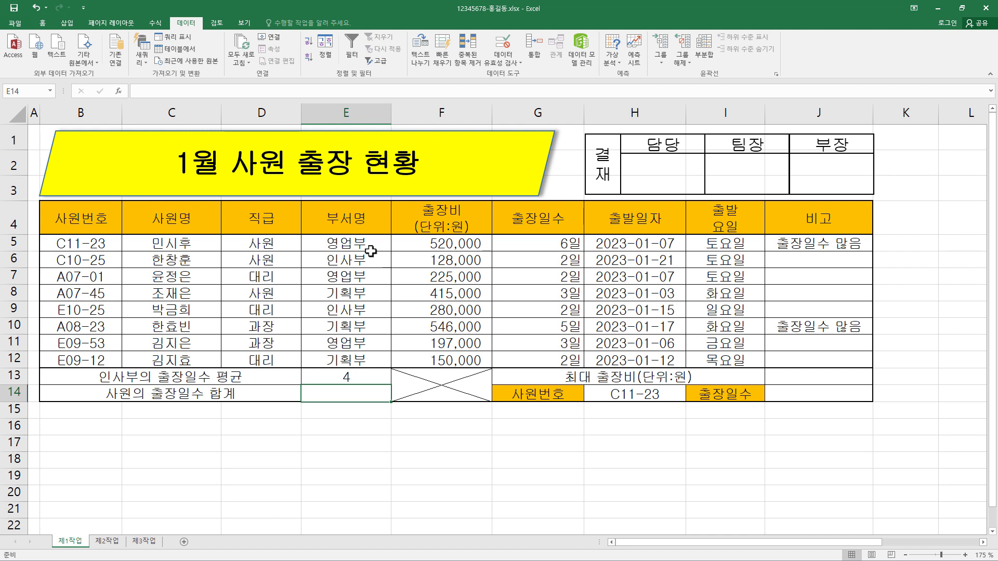
left_click(346, 261)
left_click(565, 261)
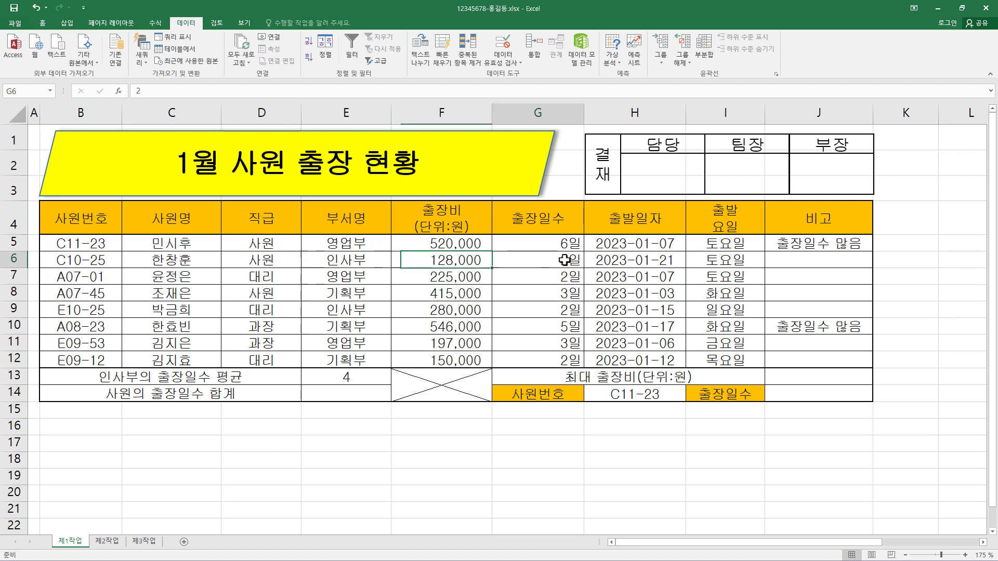
left_click(368, 313)
left_click(550, 310)
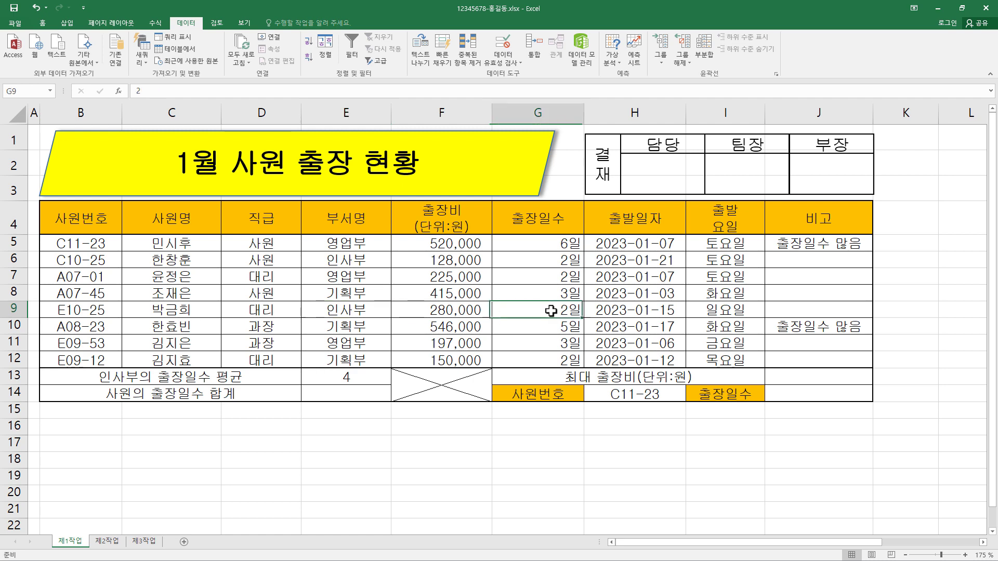
Divide the SUMIF in E13 by COUNTIF(E5:E12,"인사부") to calculate the average 출장일수 of 인사부.
left_click(354, 377)
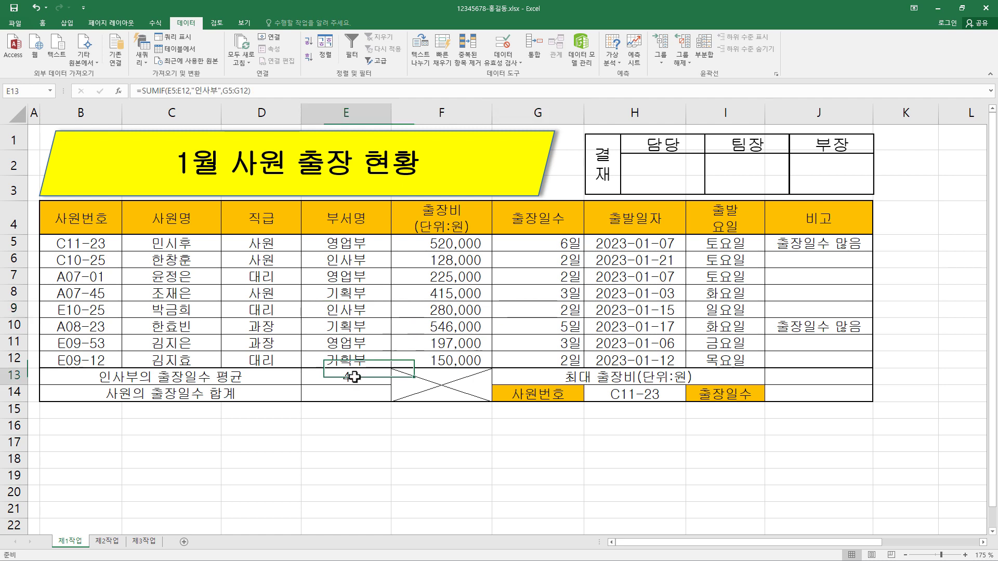
left_click(285, 94)
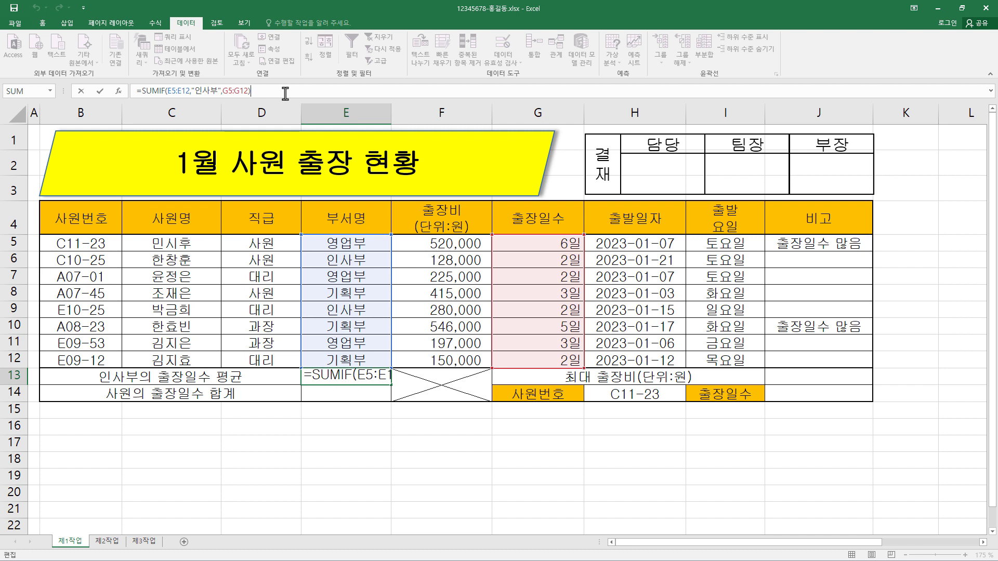
type("/")
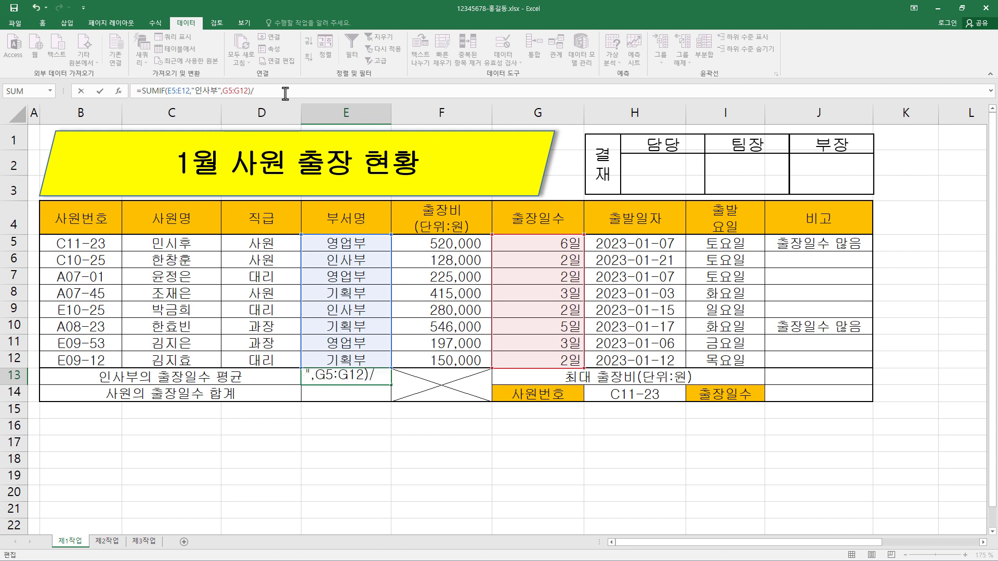
type("COUNT(IF(")
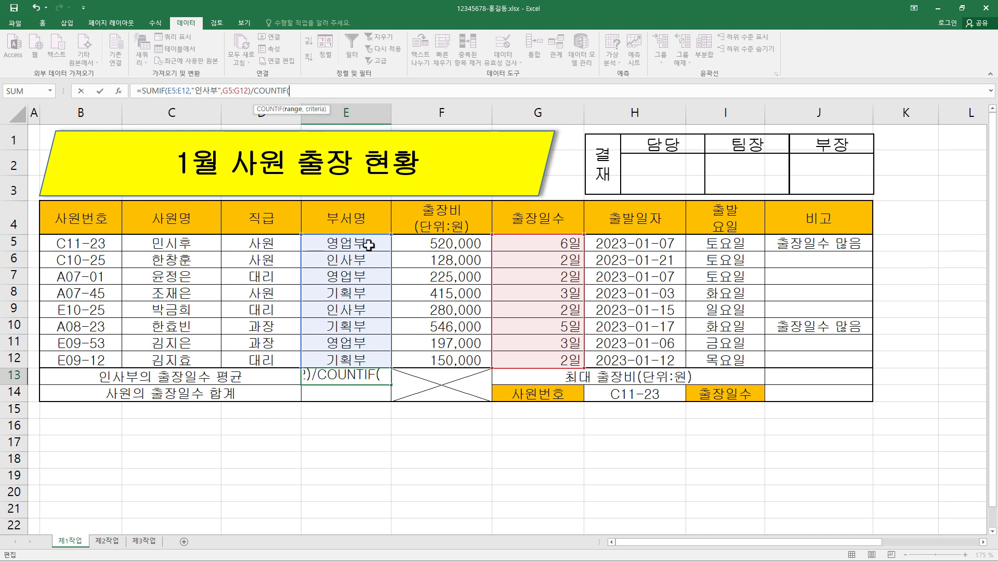
left_click_drag(368, 245, 368, 354)
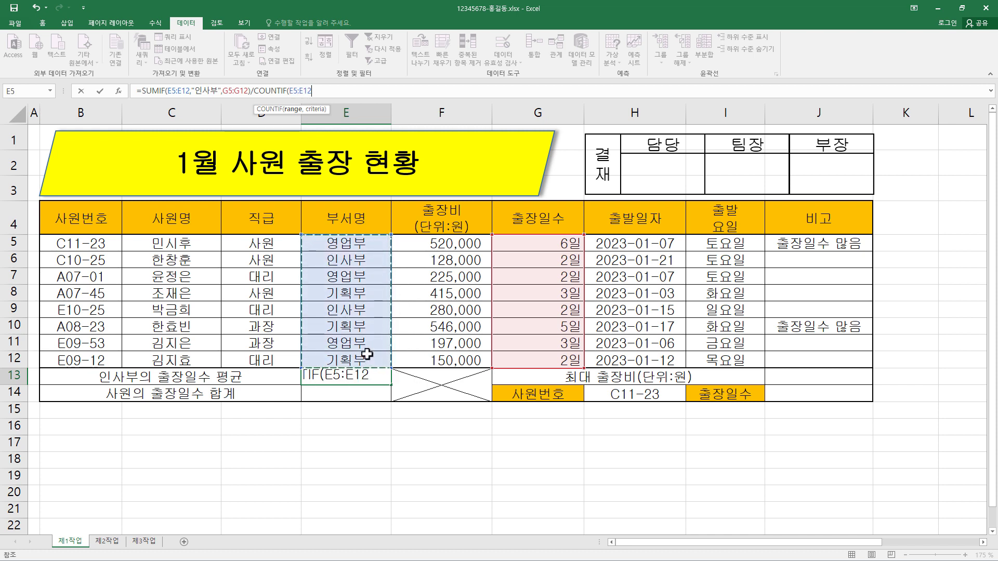
type(",")
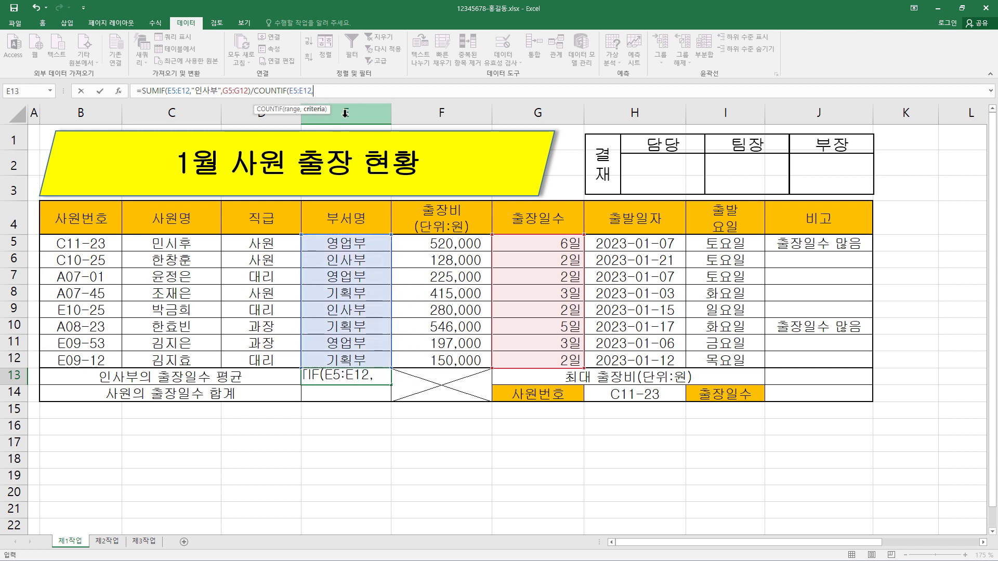
type("\"인사부")
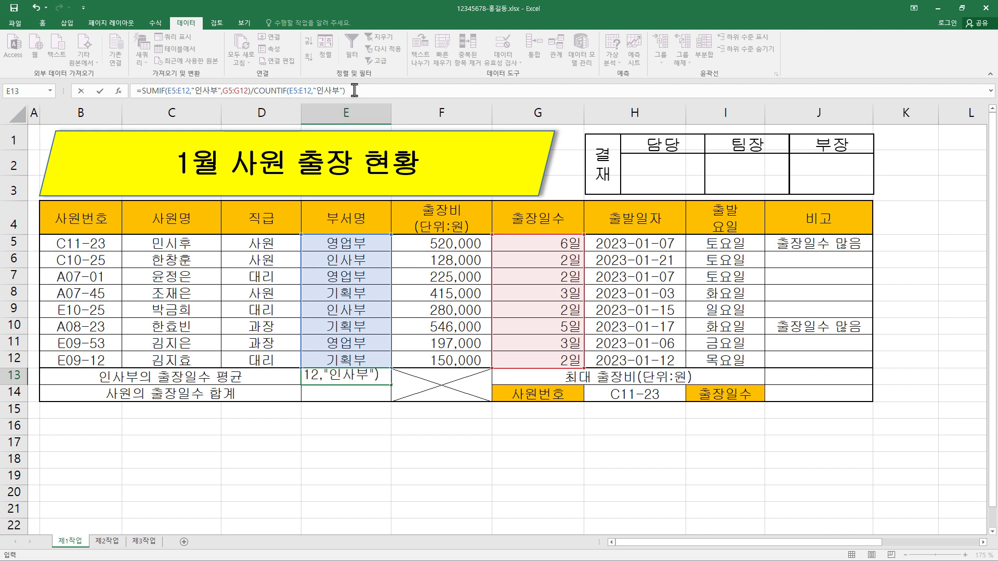
key("Return")
Right-align the 인사부 average in cell E13.
left_click(366, 375)
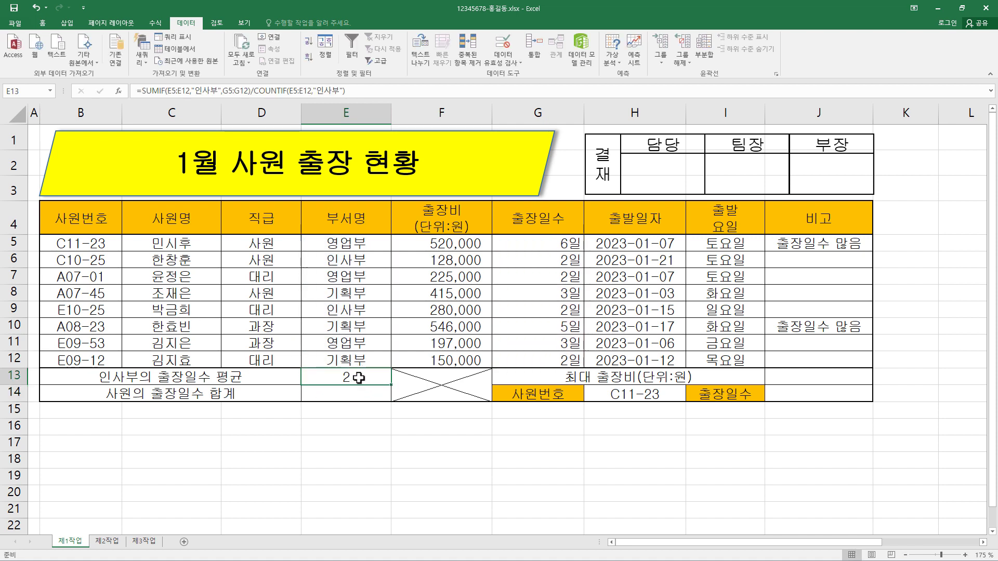
left_click(43, 23)
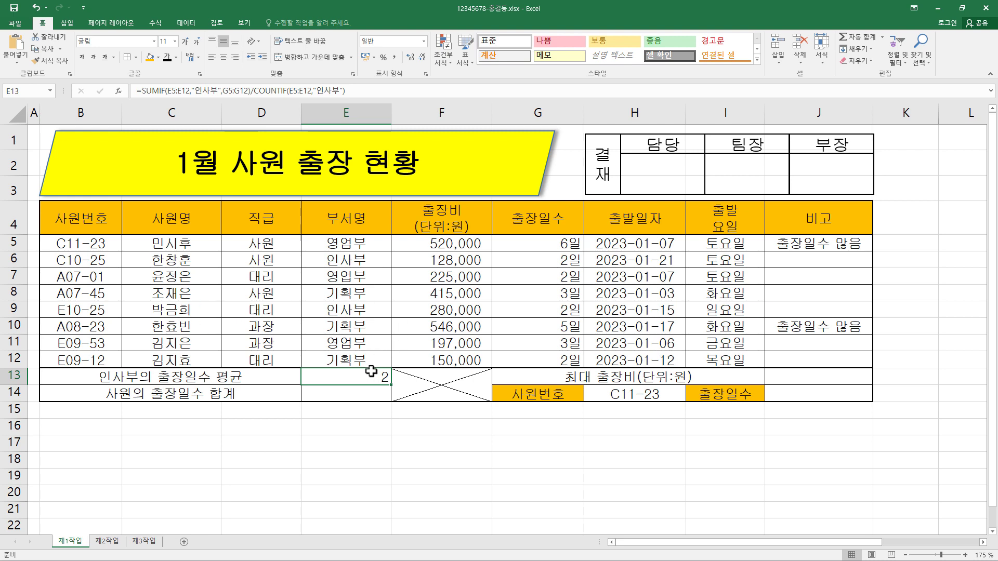
Apply the 숫자 number format to the 인사부 average in E13.
left_click(424, 41)
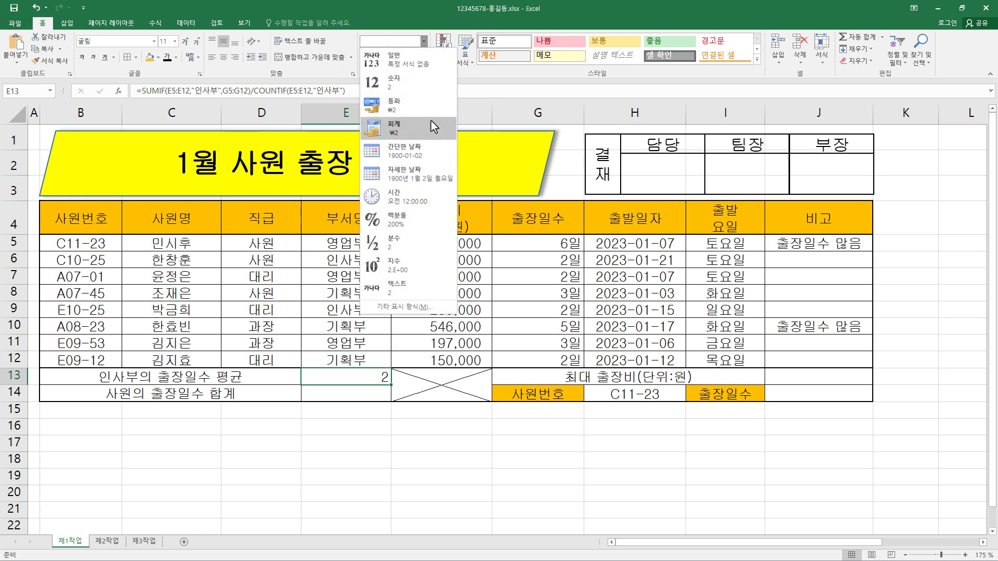
left_click(419, 90)
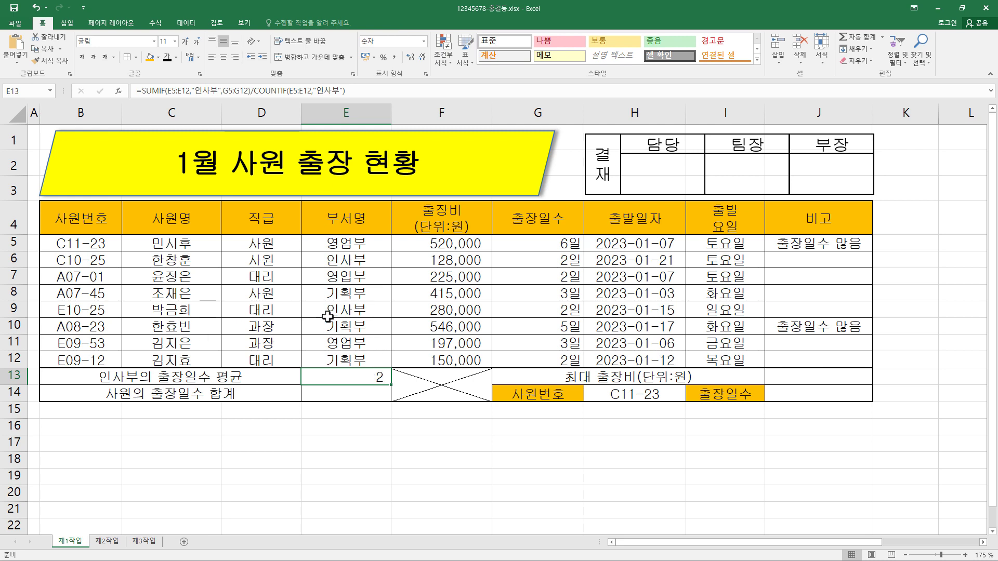
Try E5:G12 as the criteria range of both SUMIF and COUNTIF in E13, and undo the formula change.
left_click(176, 91)
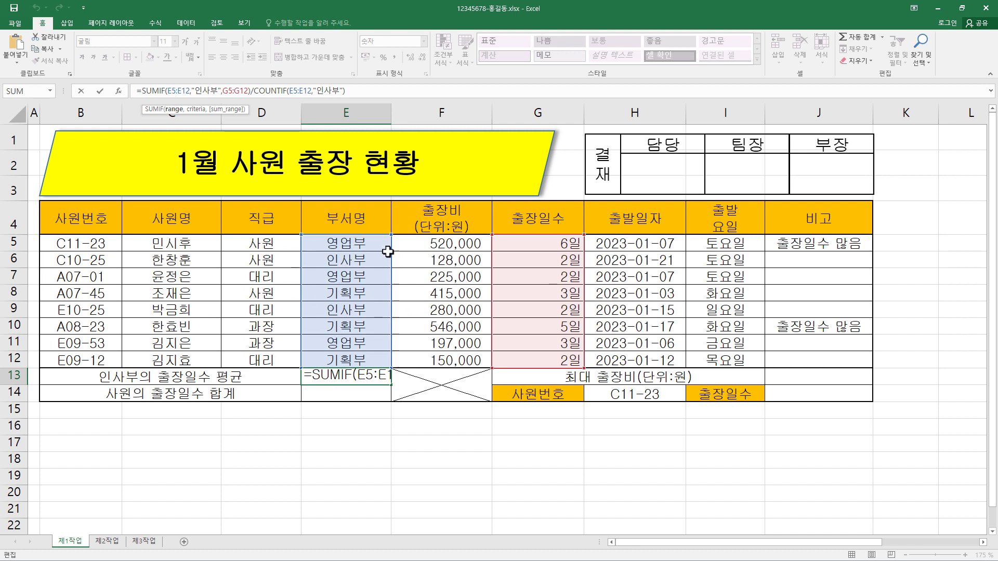
left_click_drag(391, 234, 560, 229)
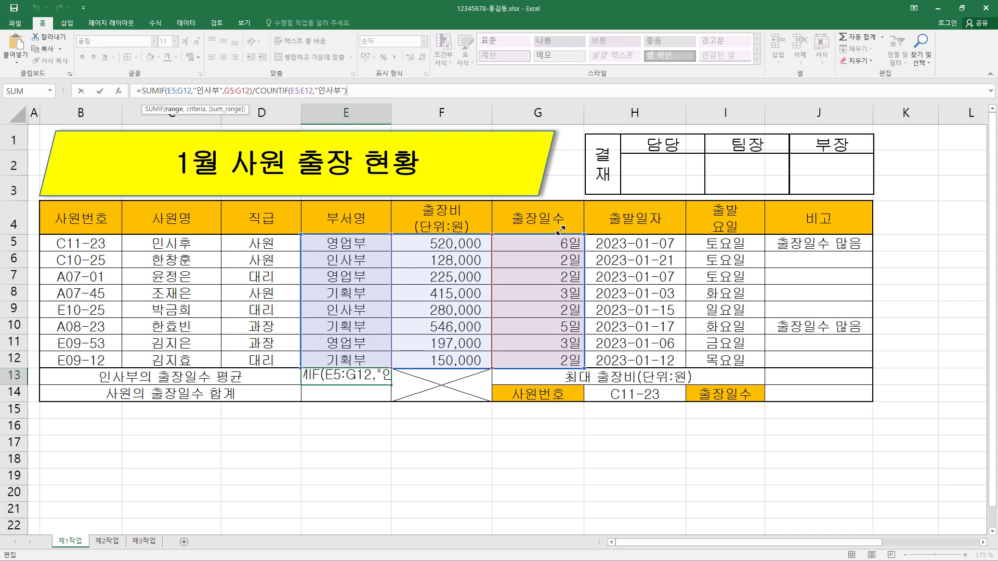
left_click(295, 91)
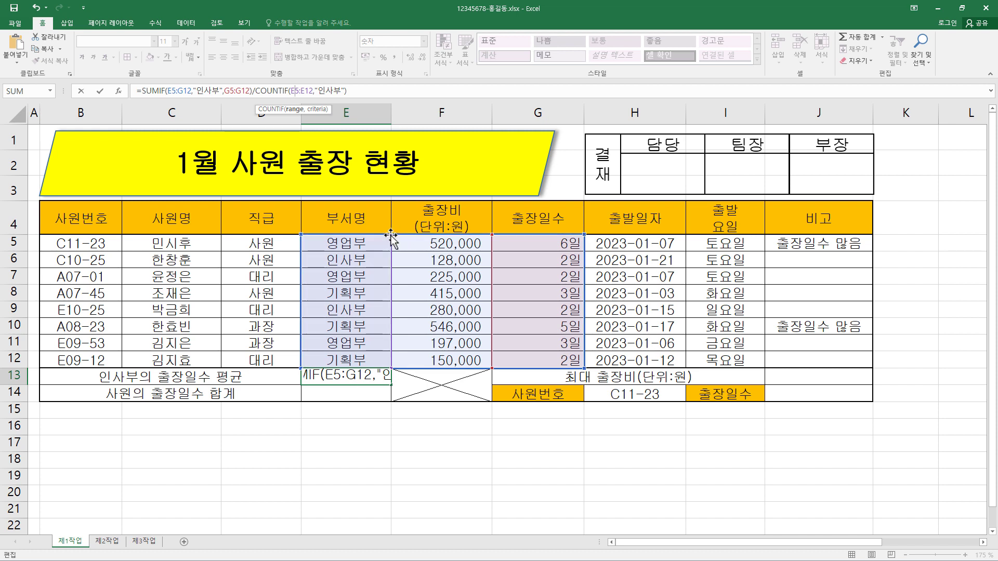
left_click_drag(291, 91, 311, 90)
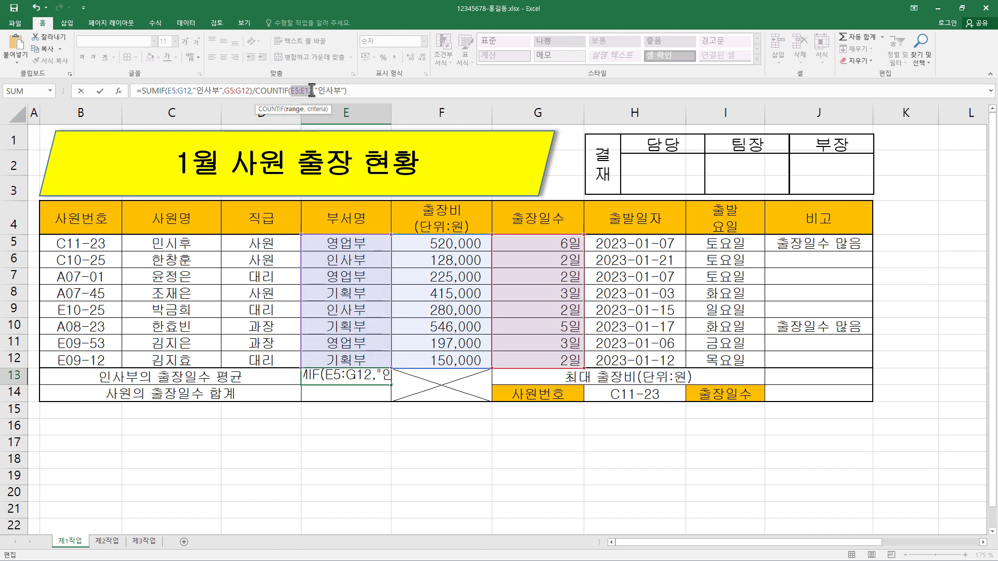
left_click_drag(343, 247, 531, 362)
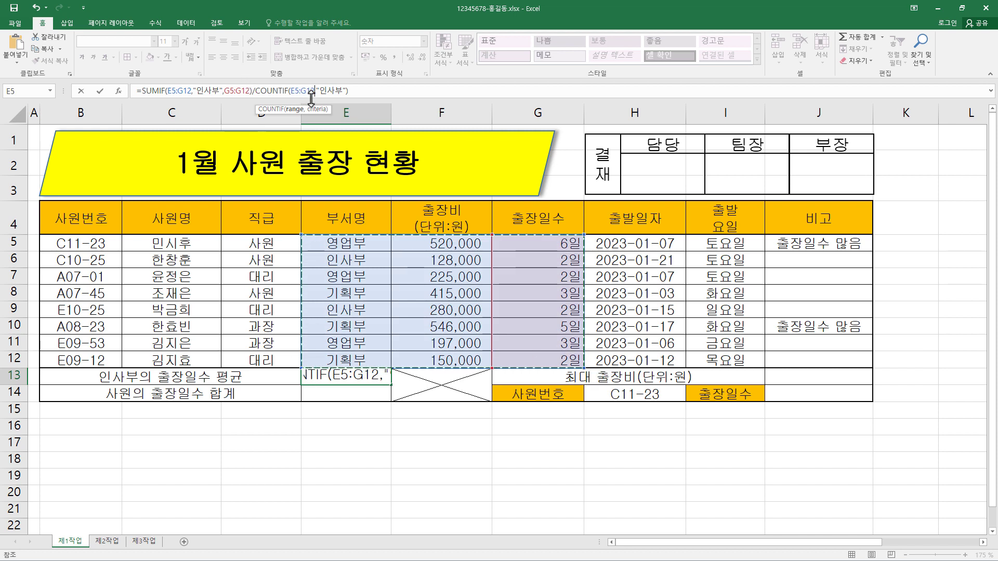
key("Return")
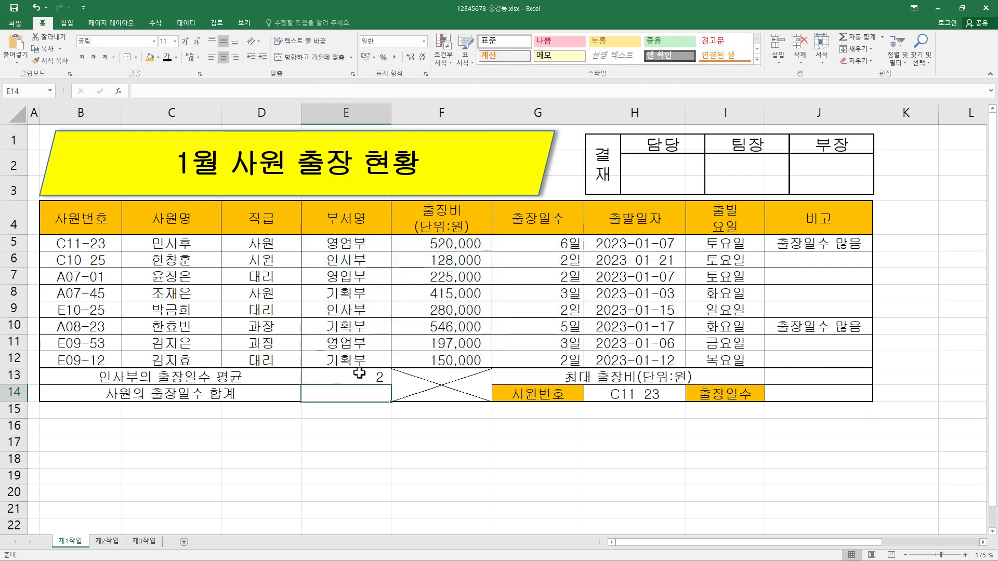
left_click(378, 380)
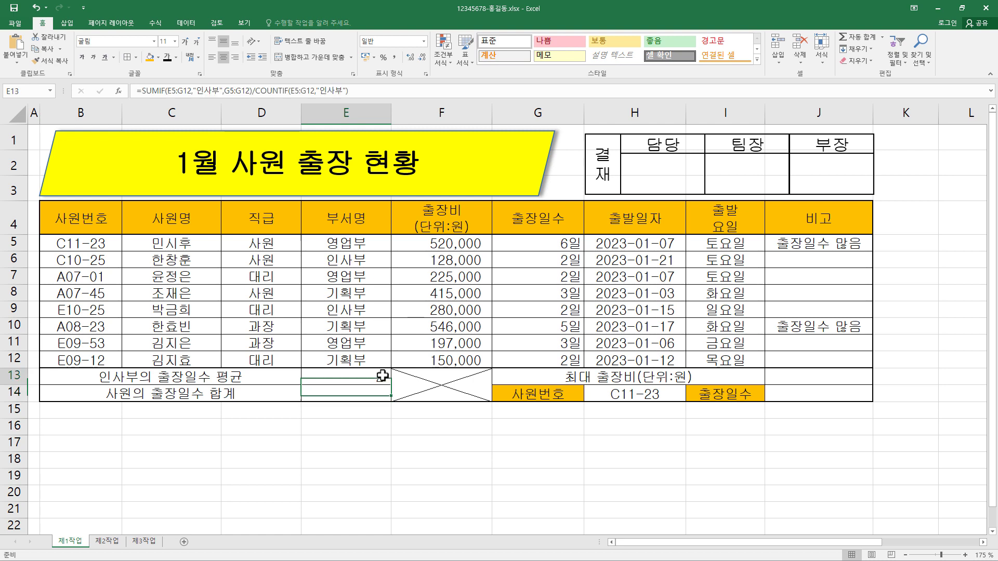
left_click(36, 7)
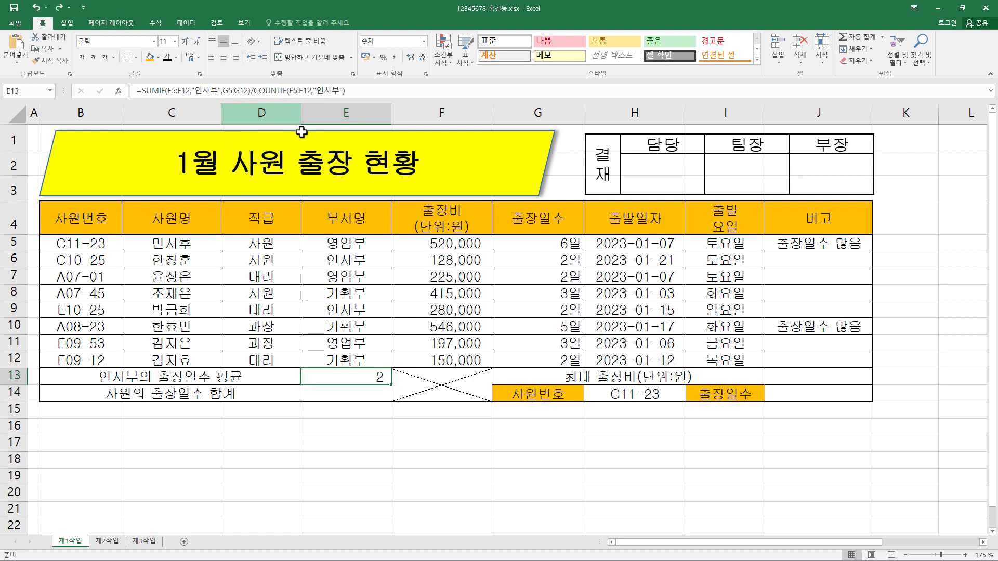
Total the 출장일수 of 사원 in E14 with =DSUM(D4:G12,4,D4:D5).
left_click(367, 392)
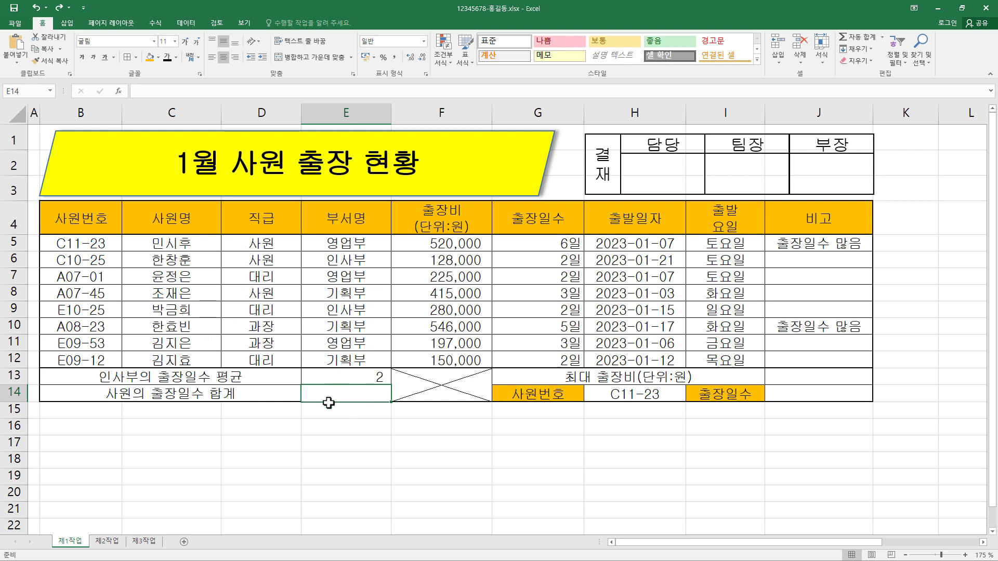
left_click(208, 92)
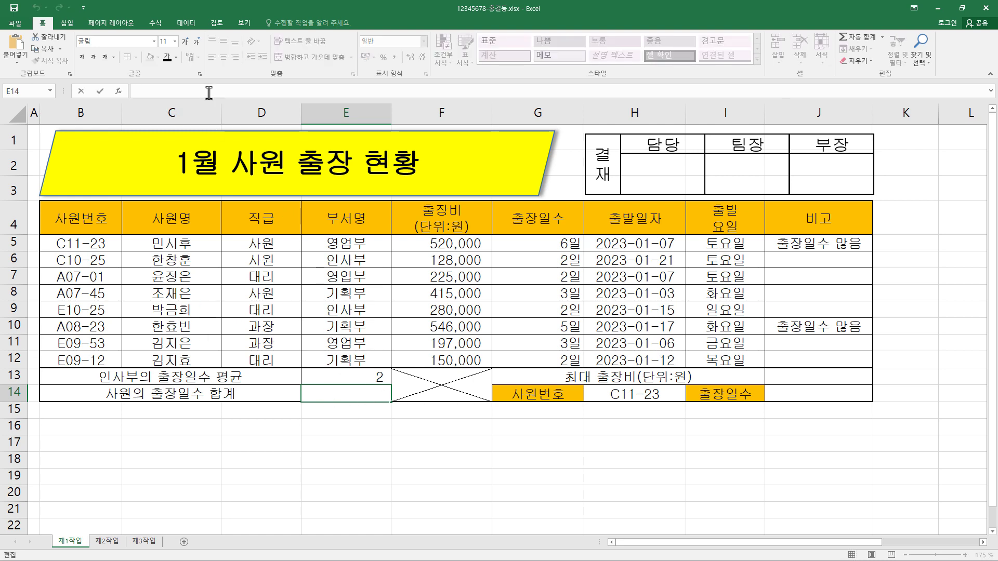
type("=")
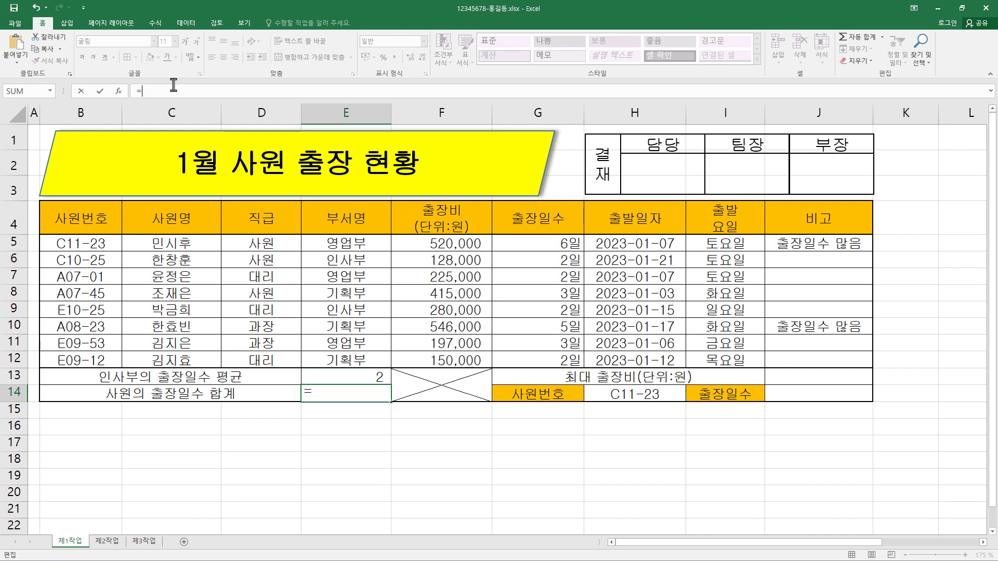
type("dsu")
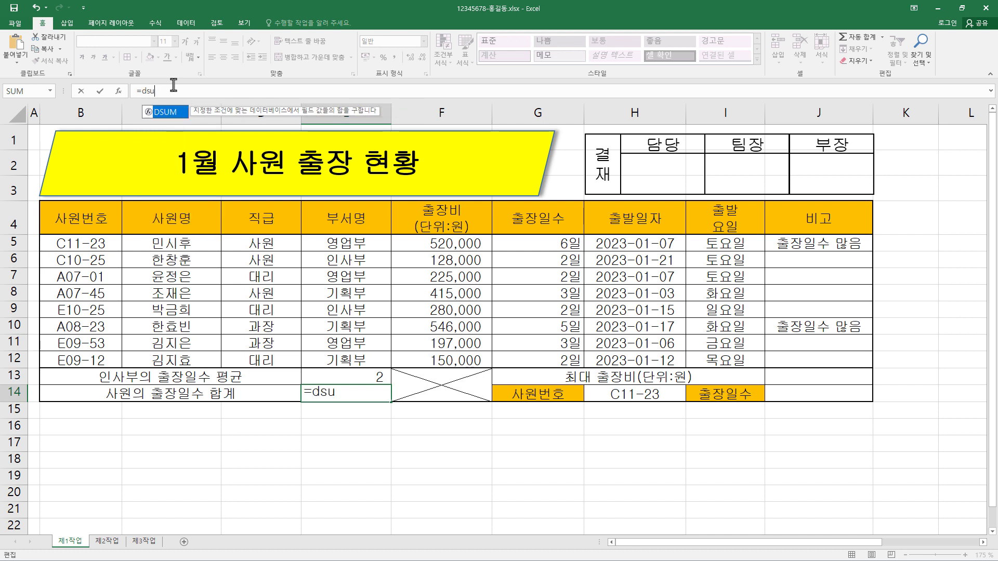
key("Tab")
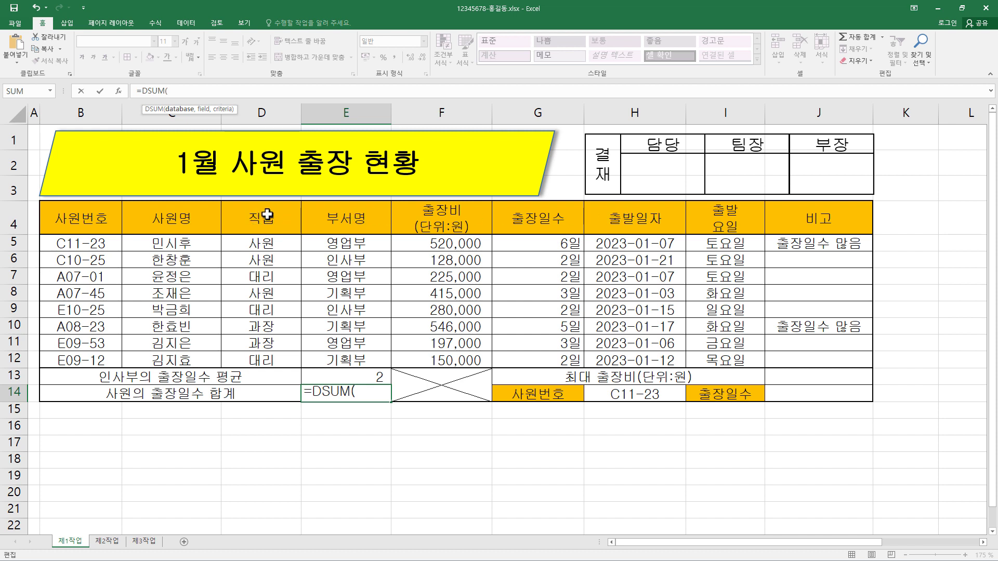
left_click_drag(267, 214, 550, 358)
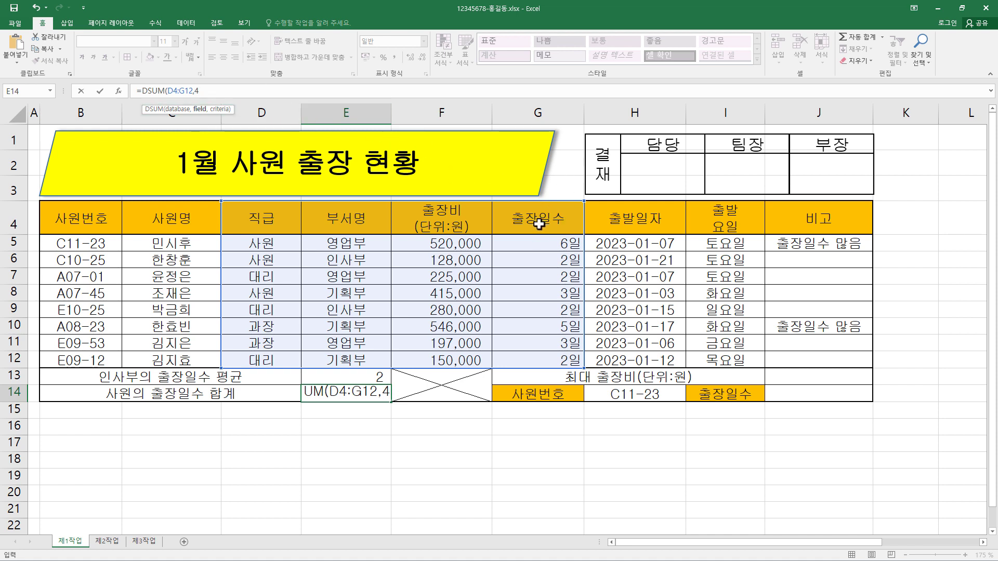
type(",")
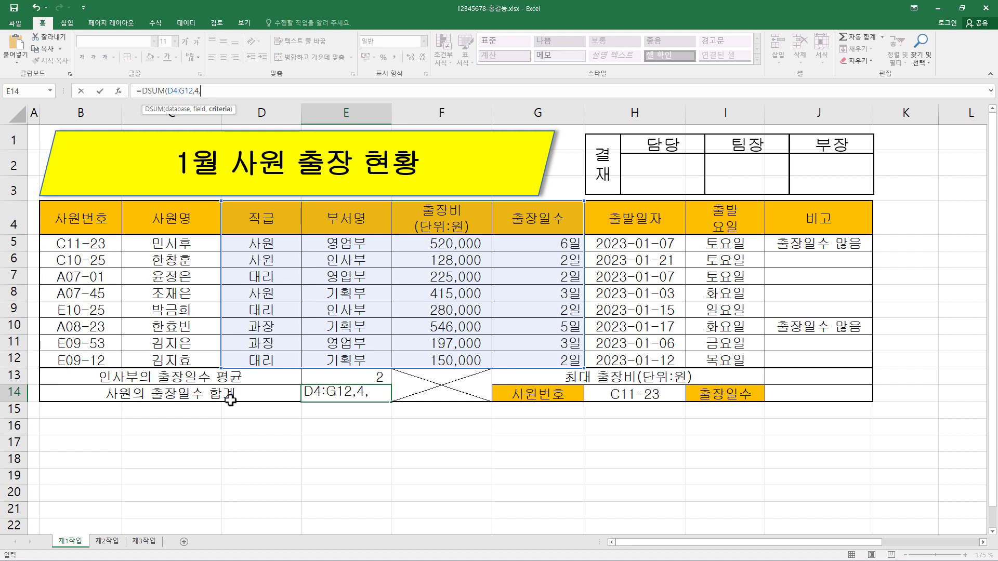
left_click_drag(273, 220, 275, 241)
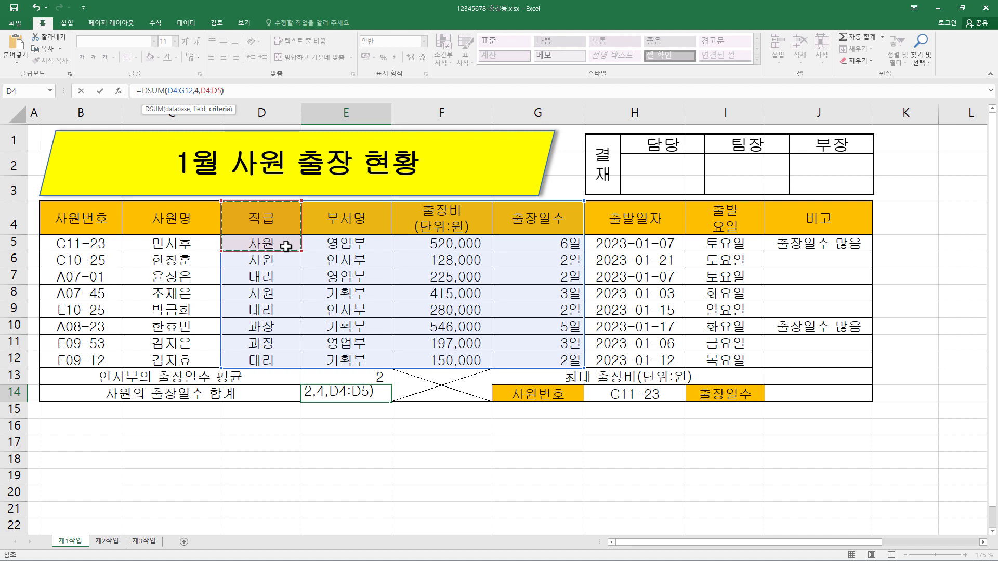
type(")")
key("ctrl+Return")
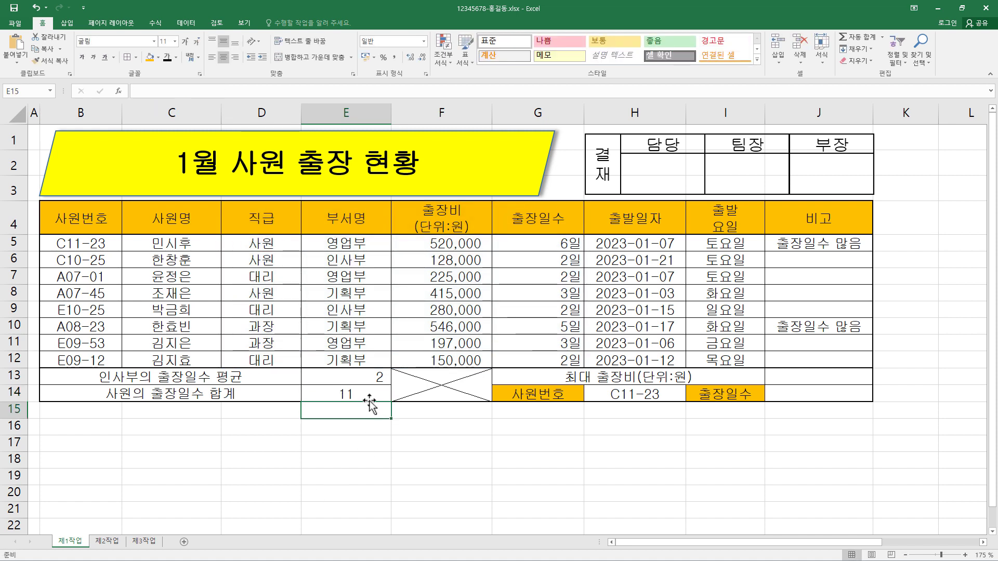
Append the text "일" to the DSUM result in E14 with the & operator and right-align the cell.
left_click(253, 90)
type("&")
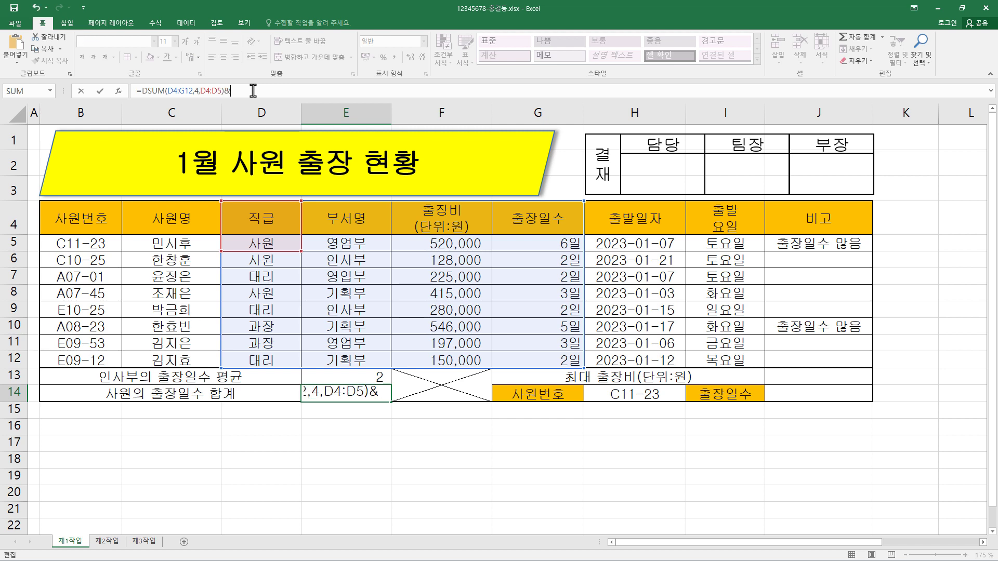
type("\"dlf")
type("일")
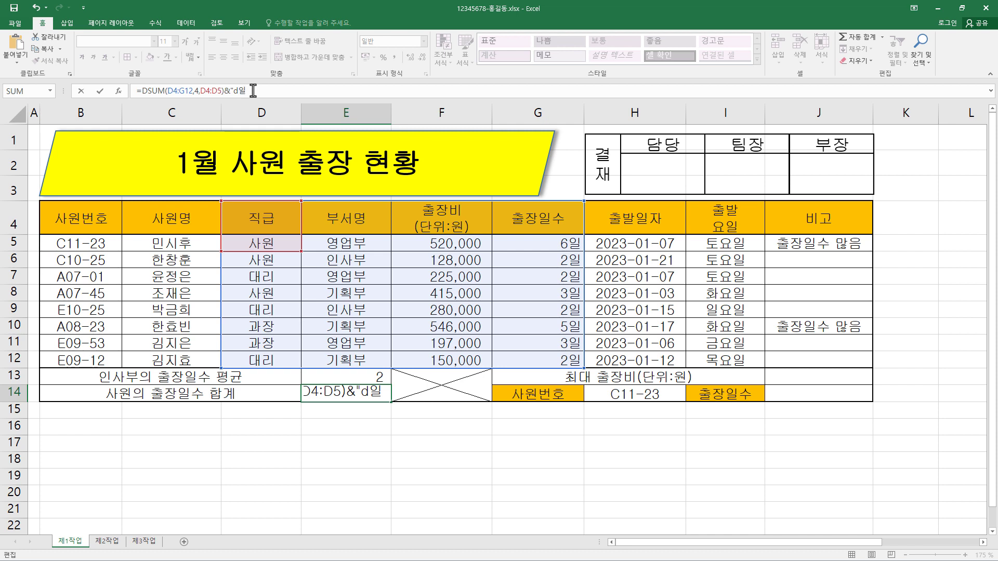
type("\"")
key("Return")
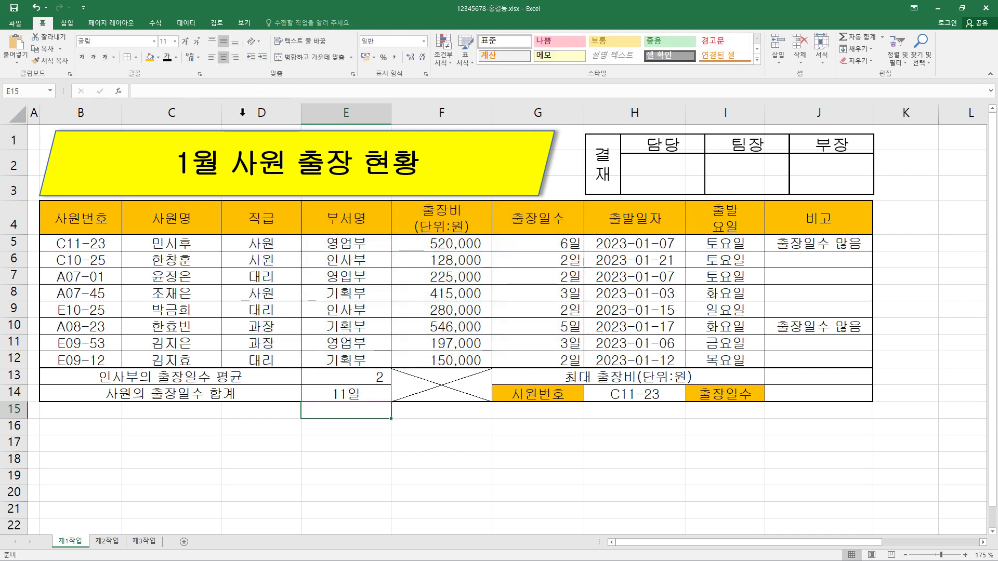
left_click(370, 395)
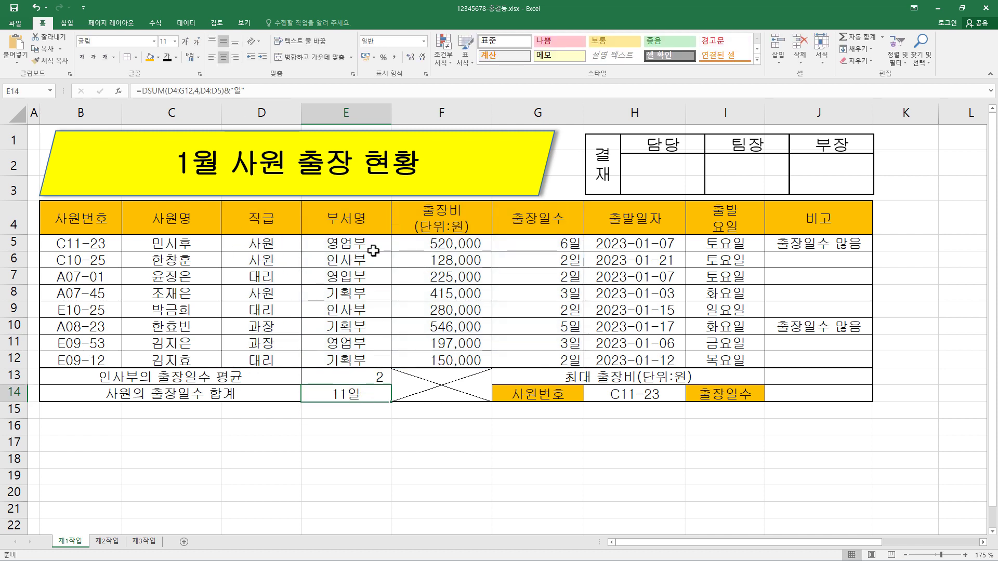
left_click(231, 60)
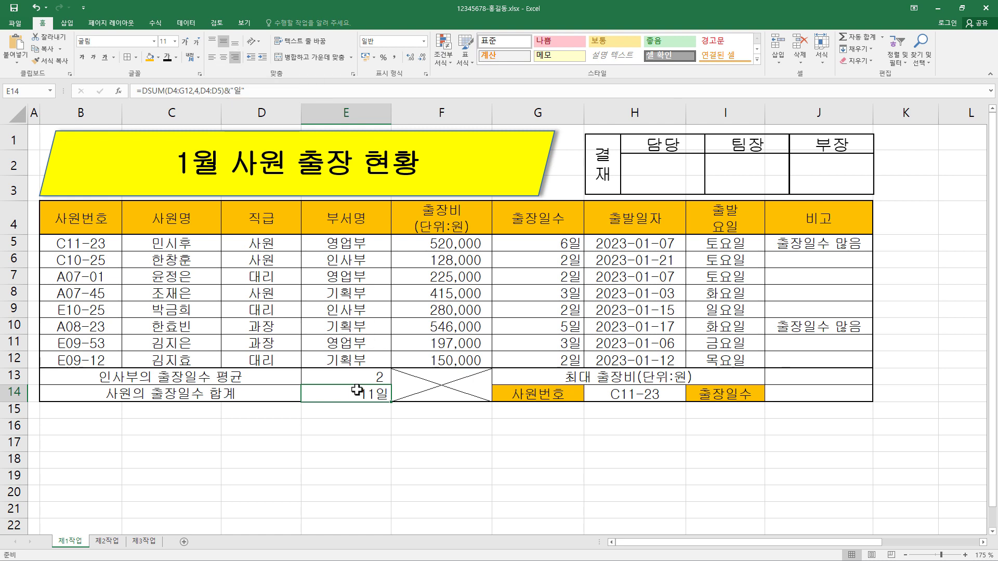
Change the DSUM formula in E14 to use database range B4:H12 and field number 6.
left_click(180, 92)
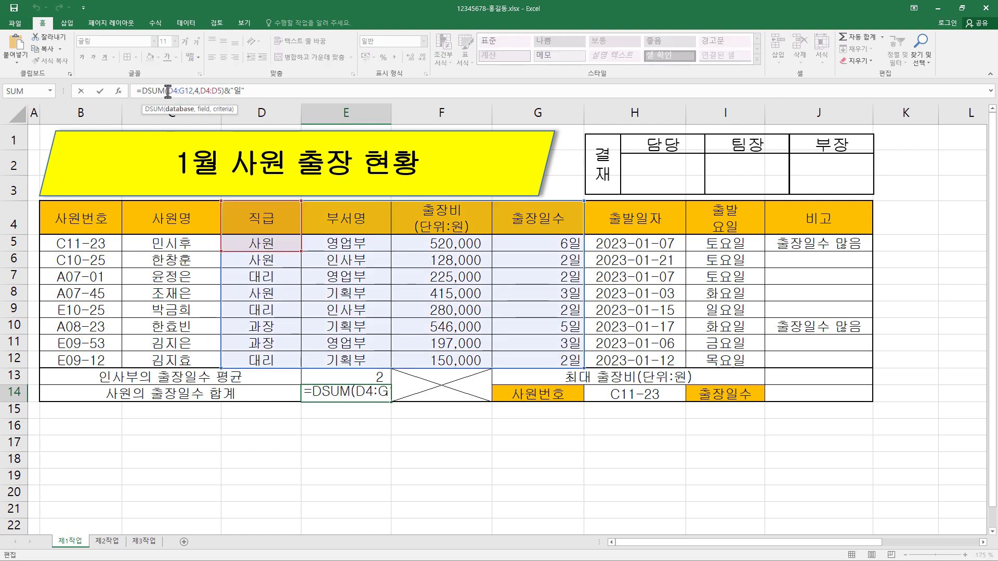
left_click_drag(166, 91, 192, 91)
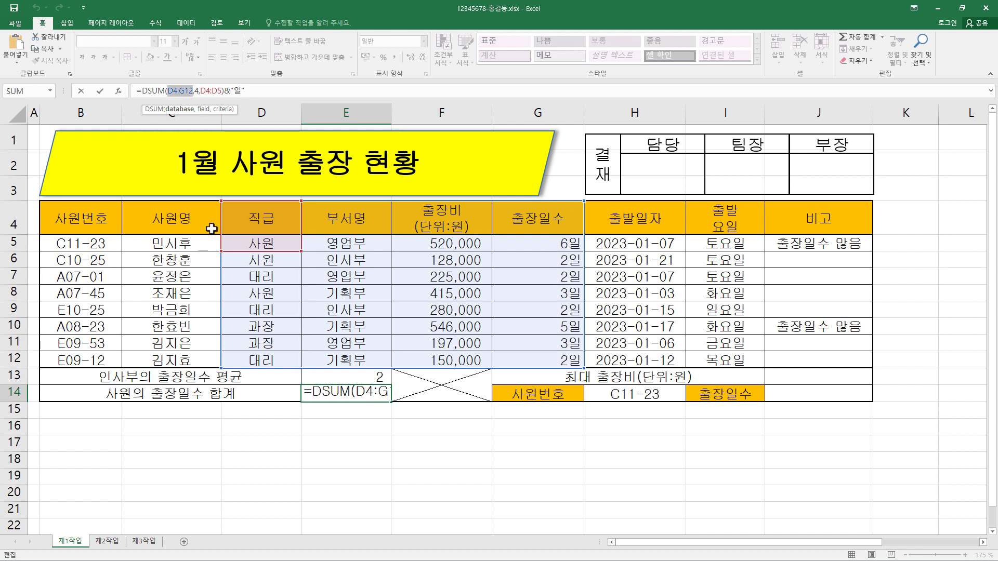
left_click_drag(221, 201, 47, 209)
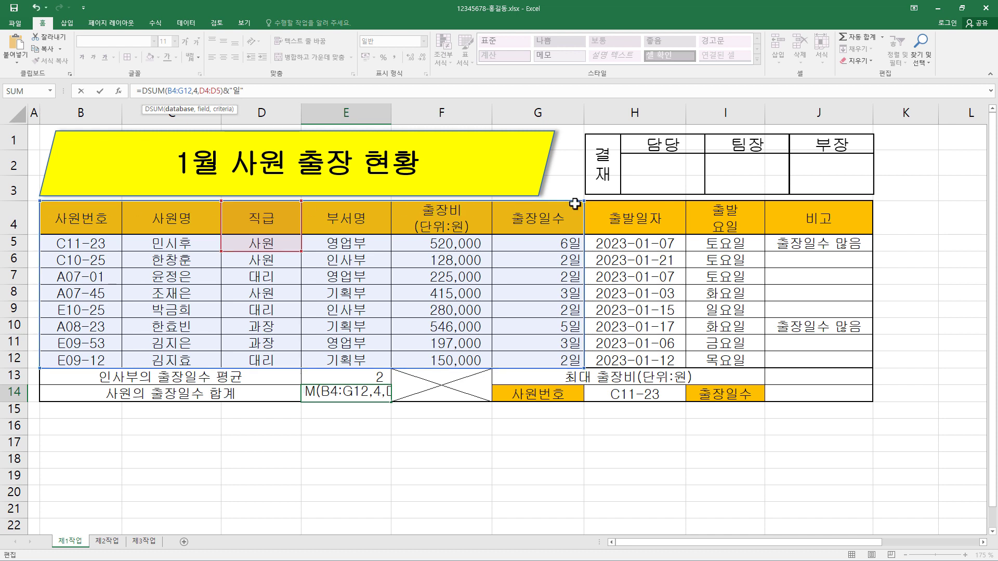
left_click_drag(598, 203, 670, 209)
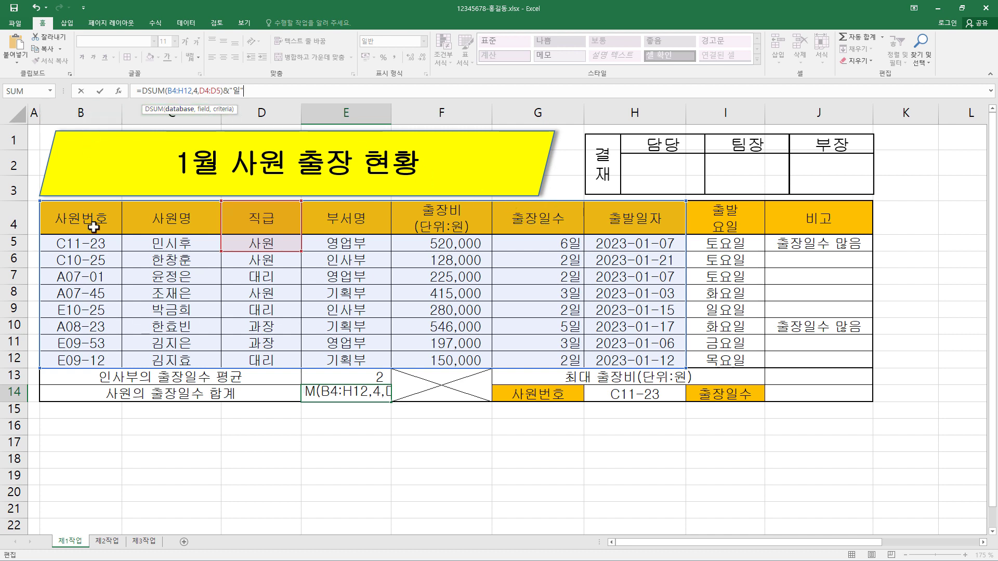
left_click(193, 91)
double_click(195, 91)
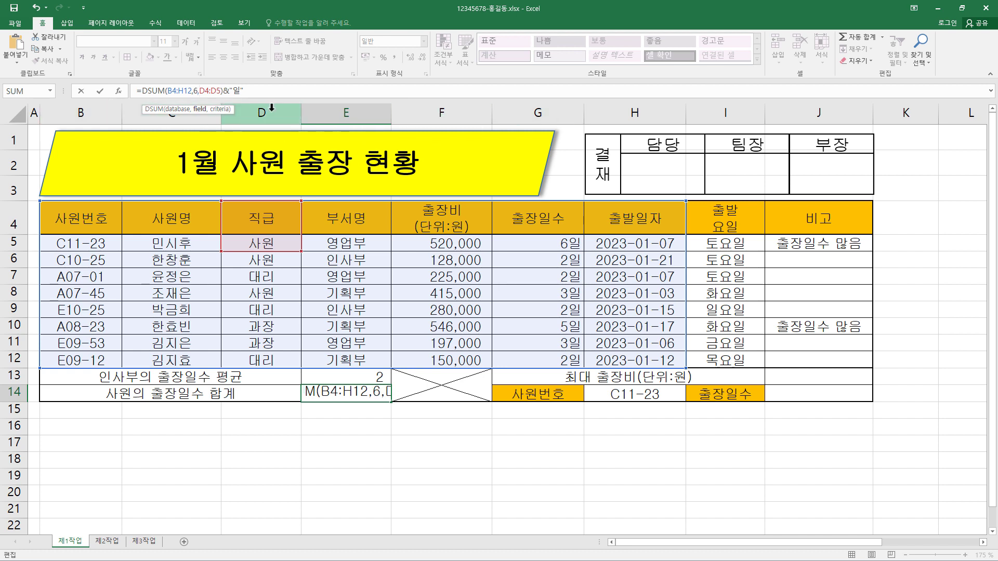
key("Return")
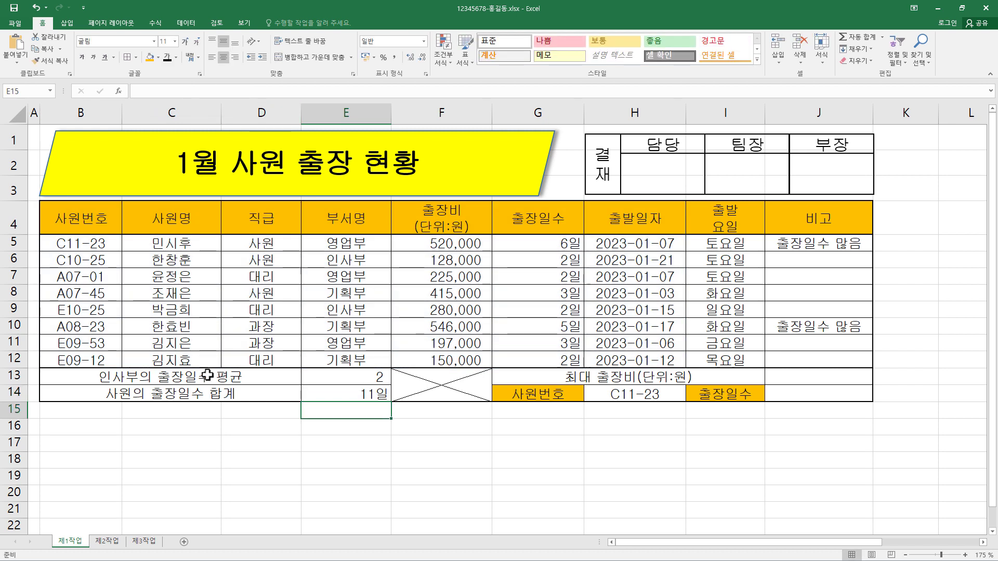
left_click(383, 395)
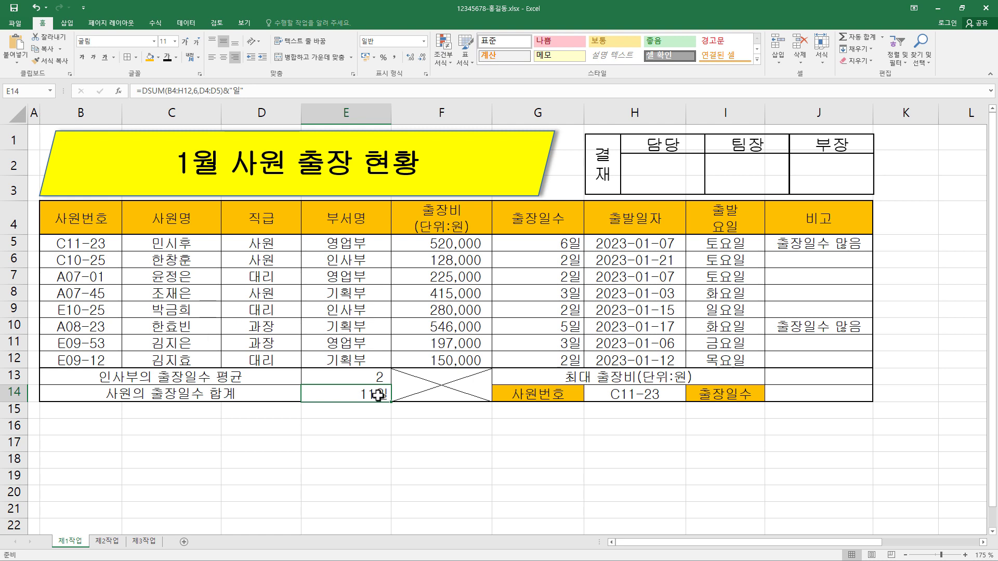
Calculate the maximum 출장비 in J13 with =MAX(출장비) and apply the comma number style to the cell.
left_click(817, 378)
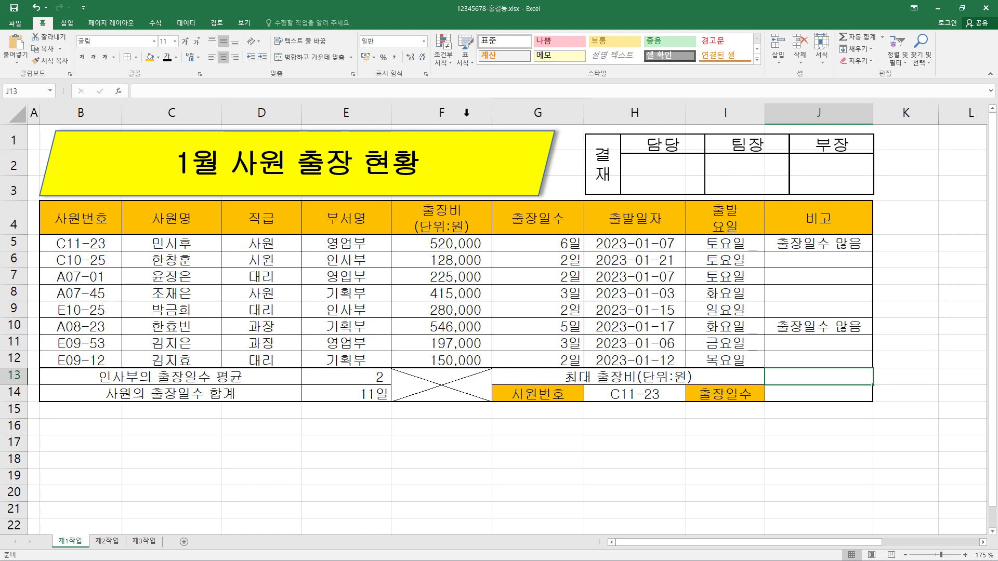
left_click(397, 93)
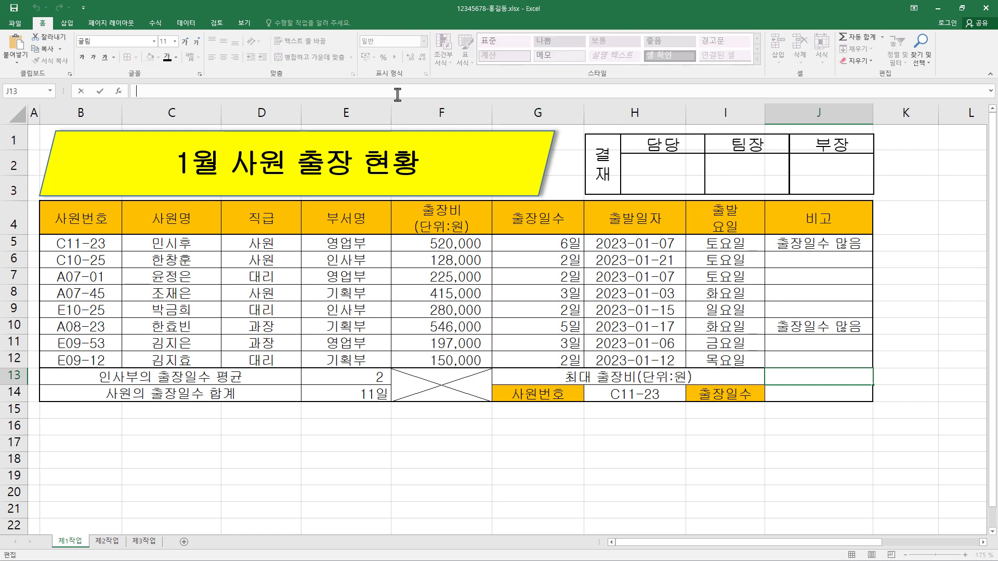
type("=max")
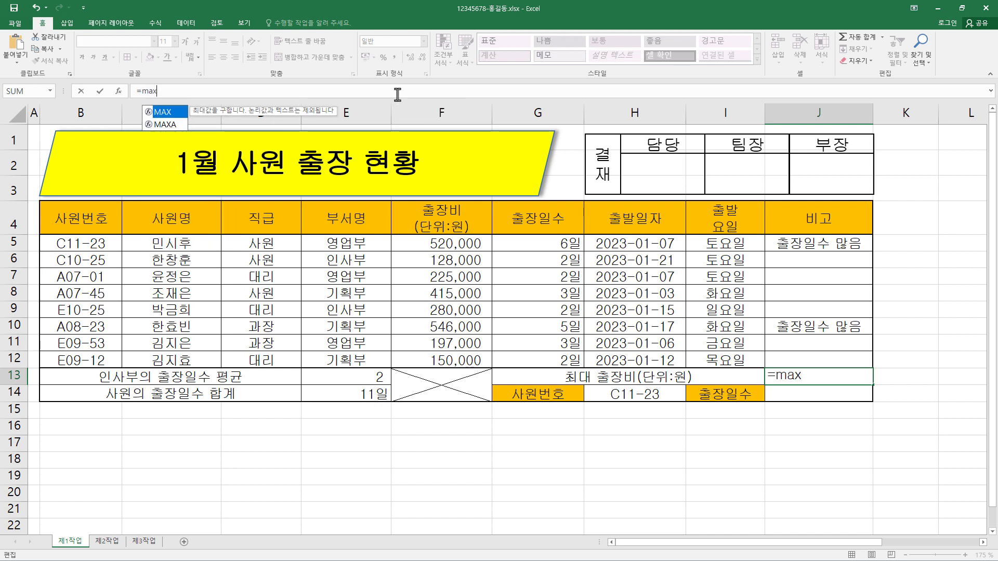
key("Tab")
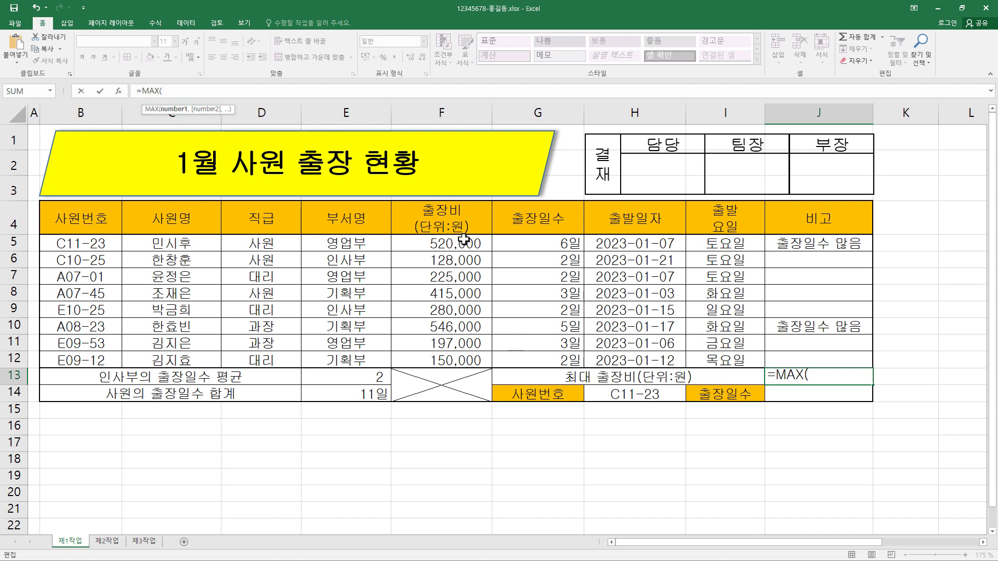
mouse_move(464, 240)
left_mouse_down()
mouse_move(416, 351)
mouse_move(447, 360)
left_mouse_up()
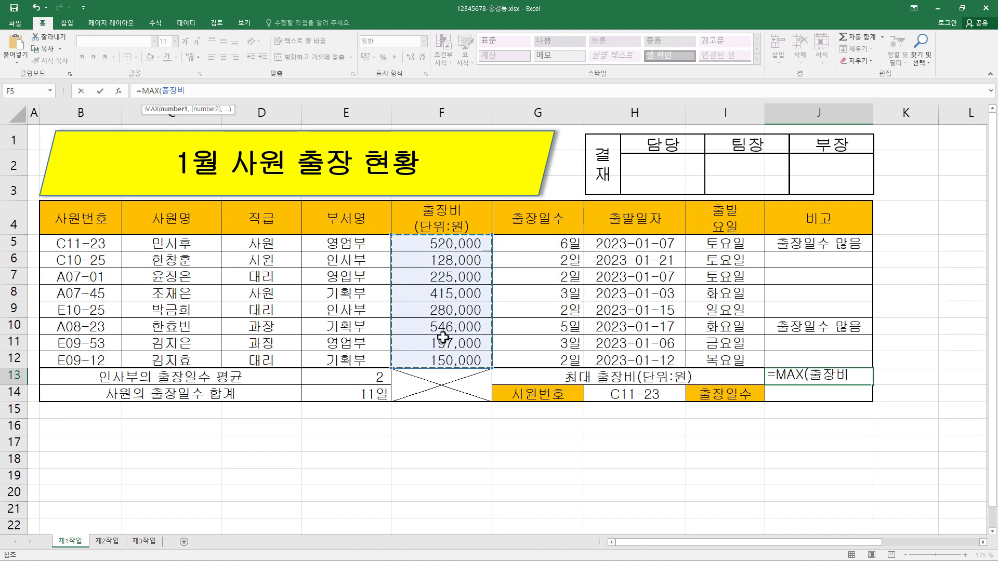
type(")")
key("Return")
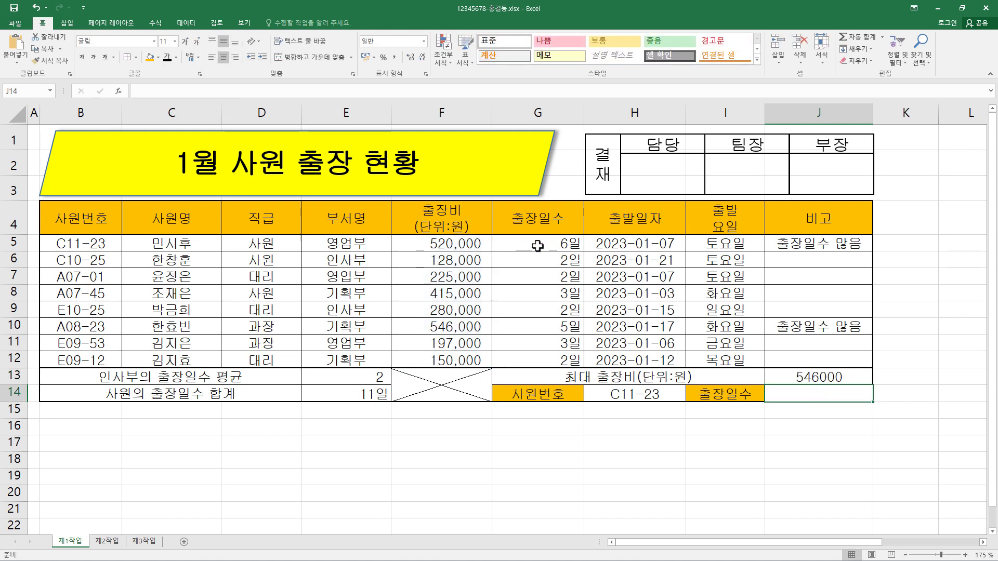
left_click(838, 378)
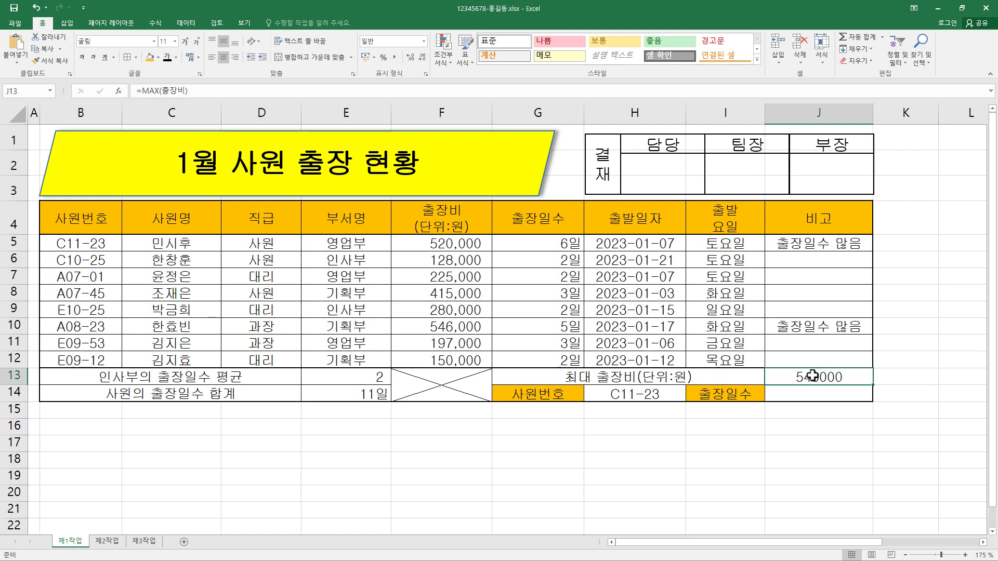
left_click(396, 57)
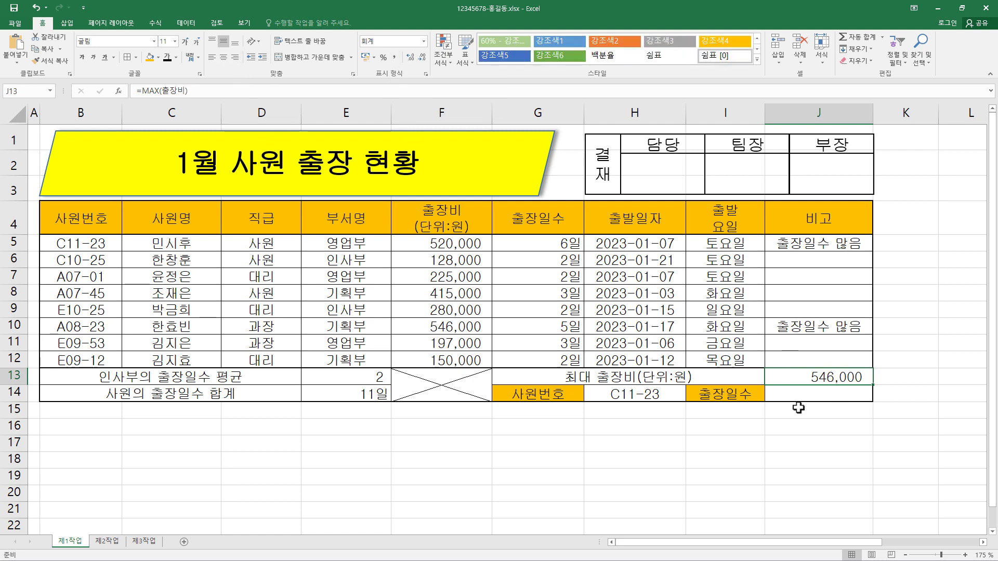
Start a VLOOKUP formula in J14 with the 사원번호 in H14 as the lookup value.
left_click(830, 392)
left_click(185, 92)
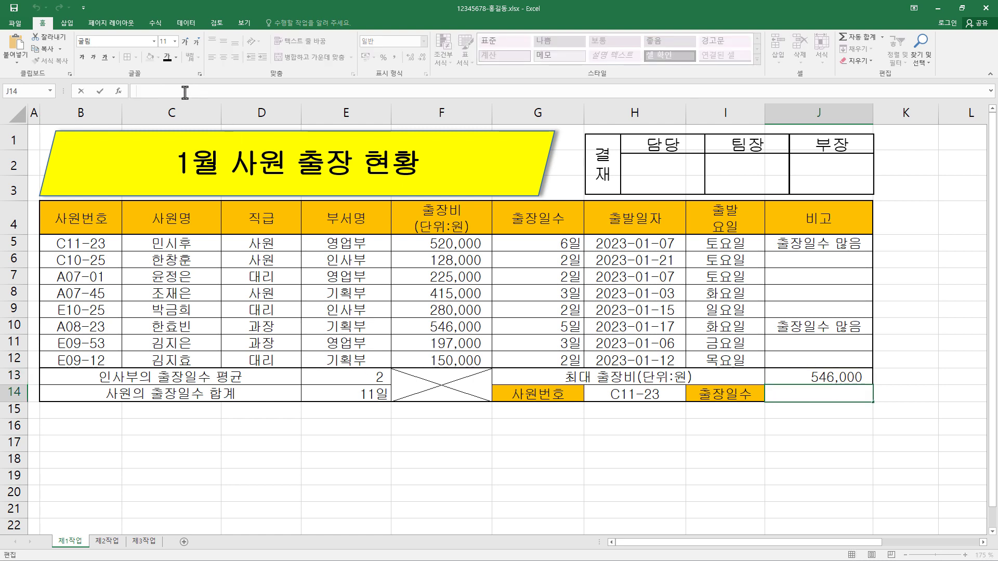
type("=")
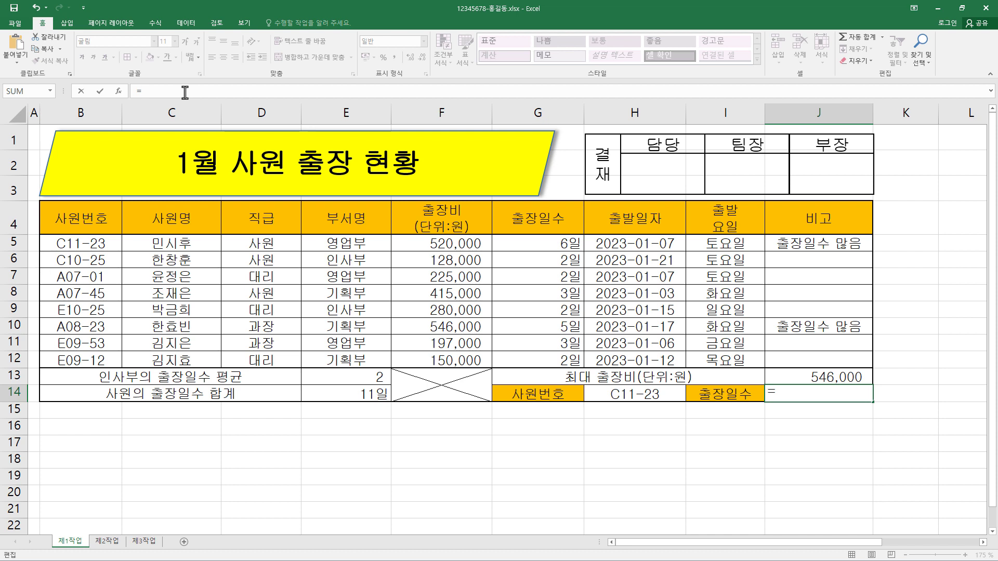
type("vloo")
key("Tab")
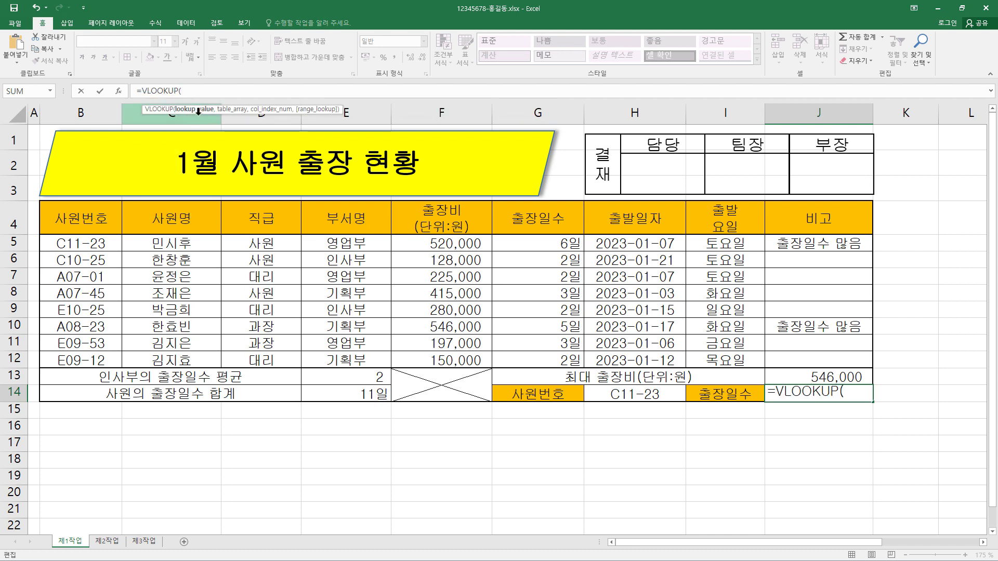
left_click(650, 395)
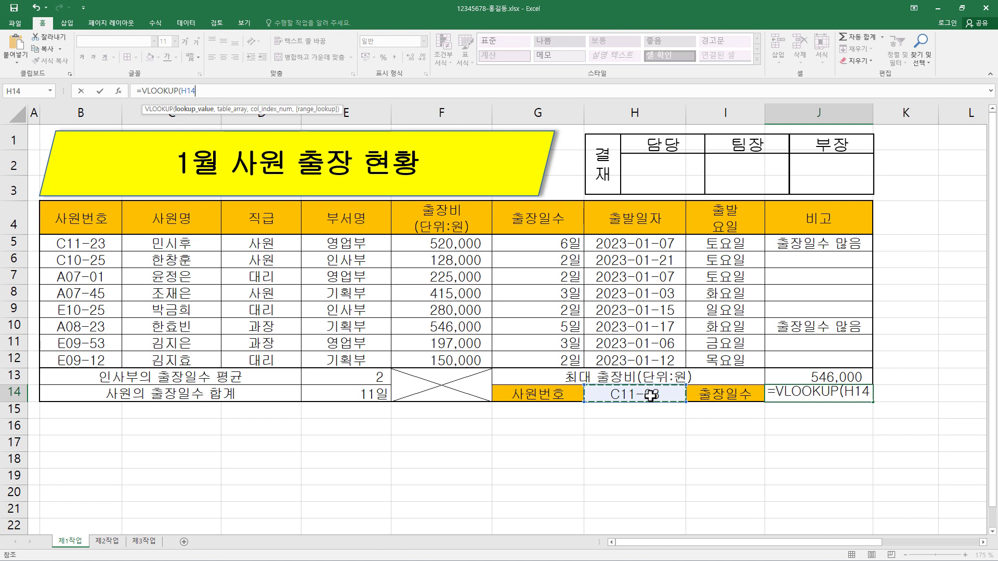
Complete the business-trip days lookup in J14 as =VLOOKUP(H14,B5:H12,6,0).
type(",")
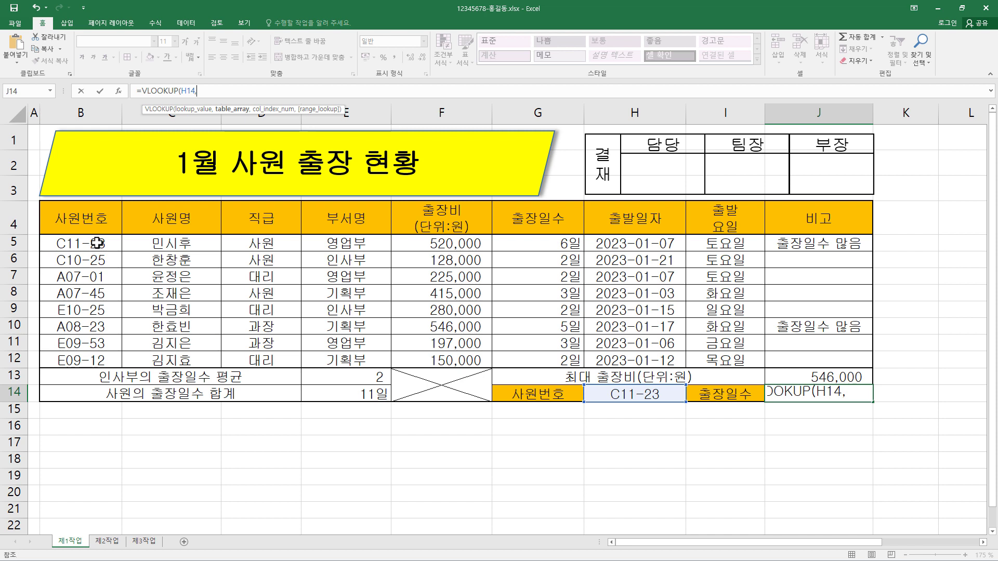
left_click_drag(97, 243, 625, 360)
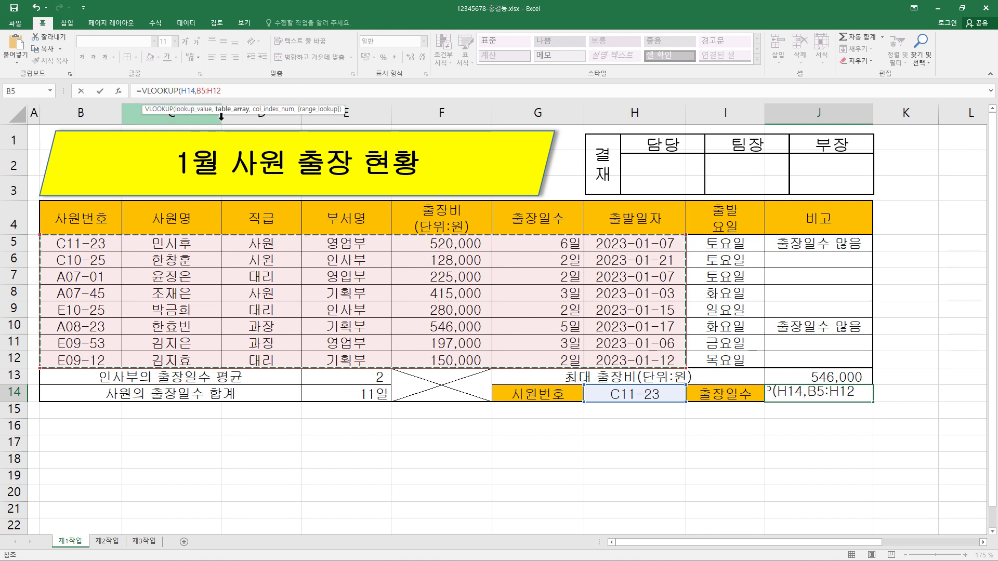
type(",")
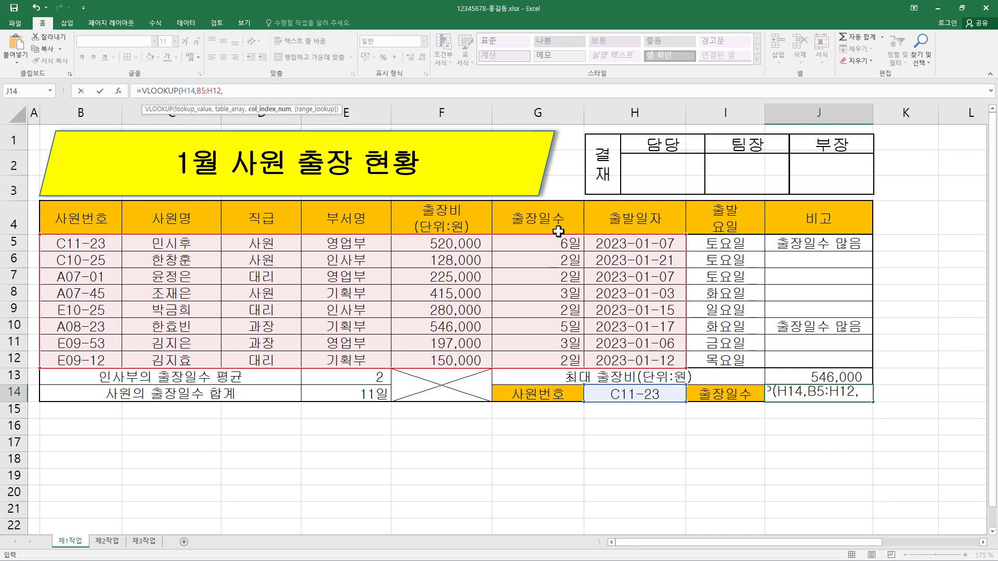
type("6,")
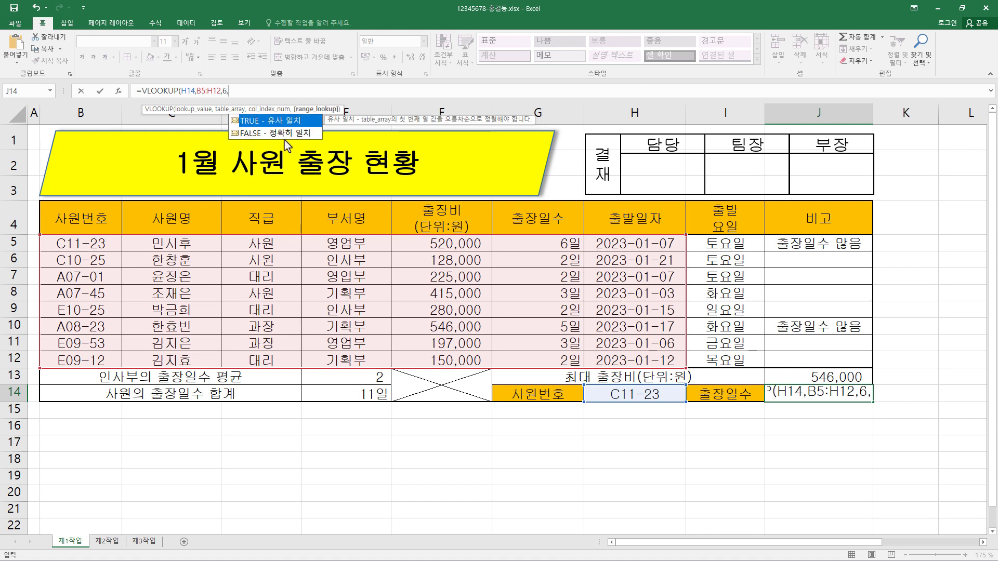
double_click(251, 134)
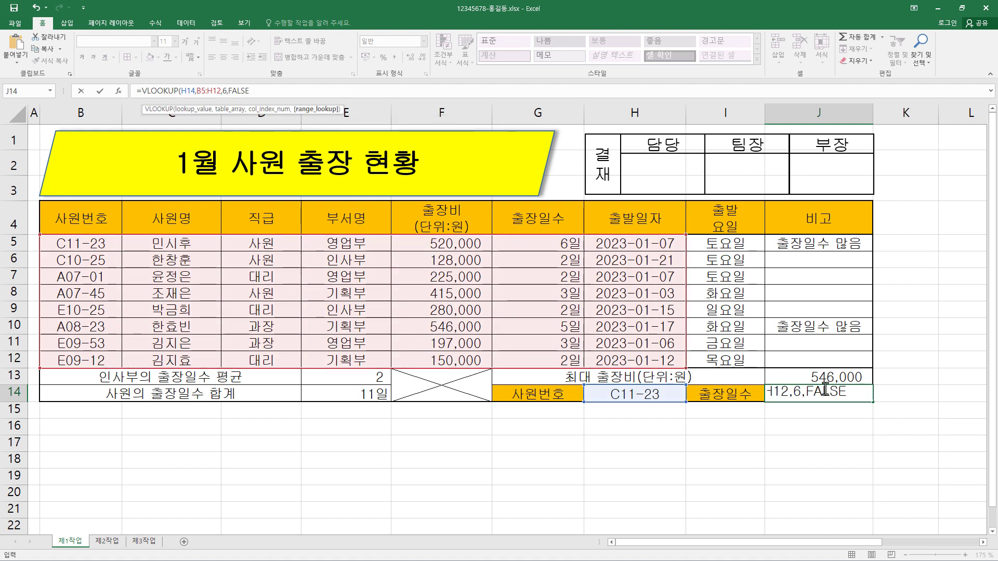
left_click(234, 92)
double_click(234, 93)
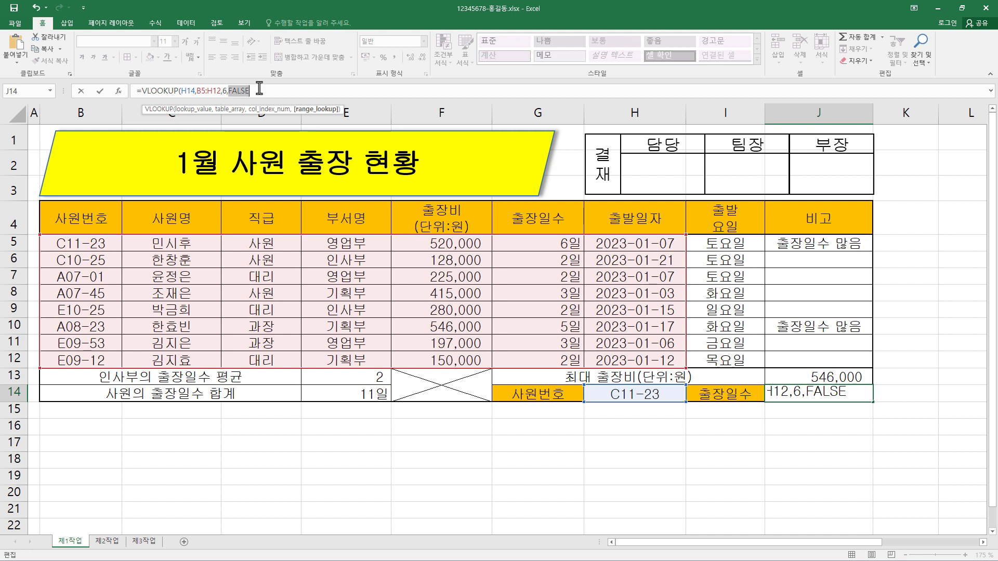
type("0")
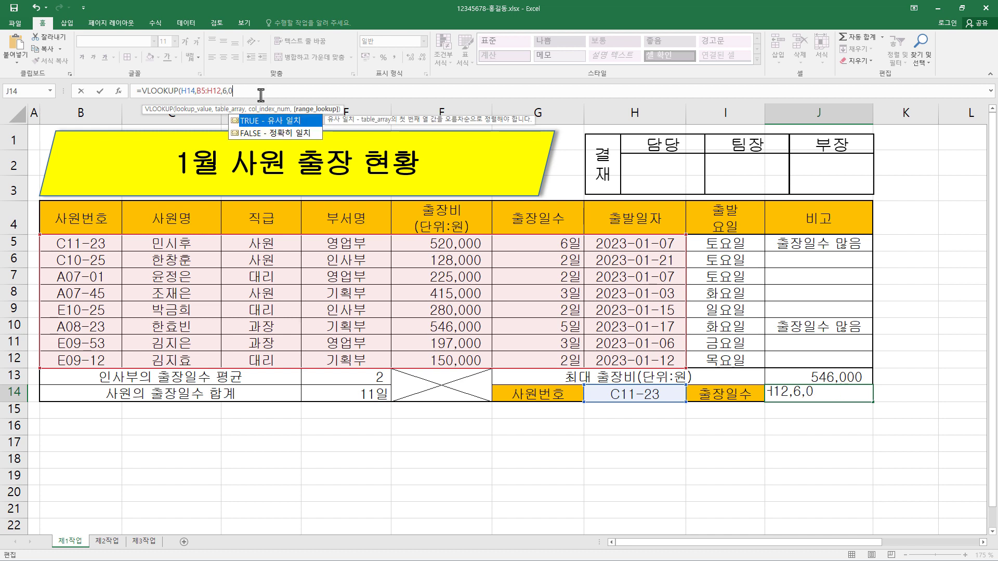
key("Return")
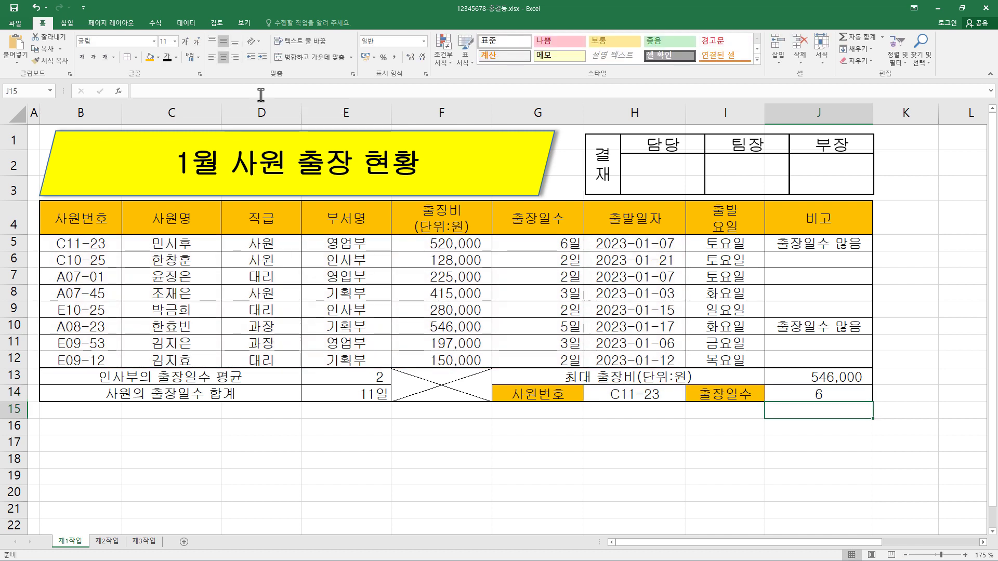
Test the lookup by choosing the last employee number in H14's list and restoring the first one.
left_click(669, 397)
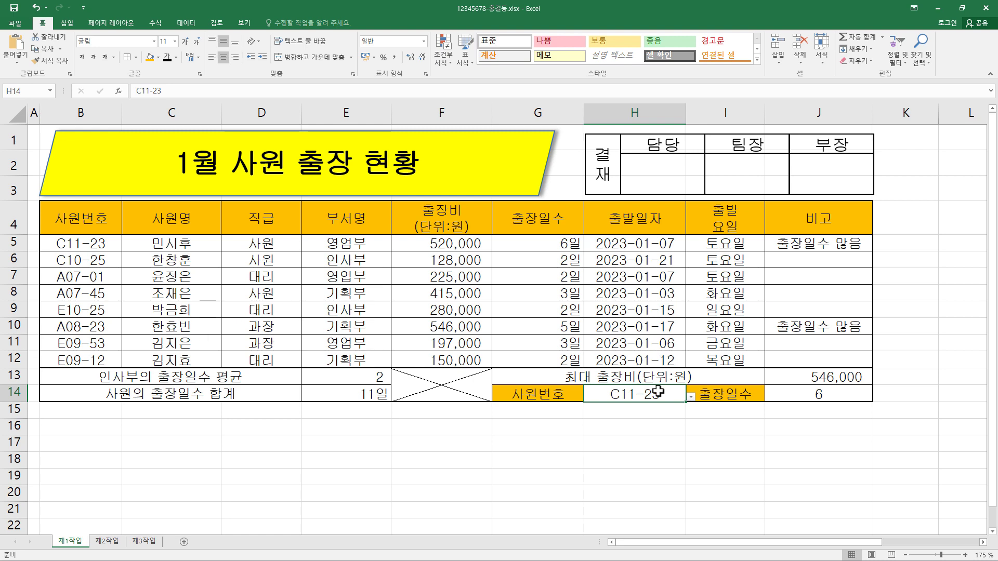
left_click(691, 397)
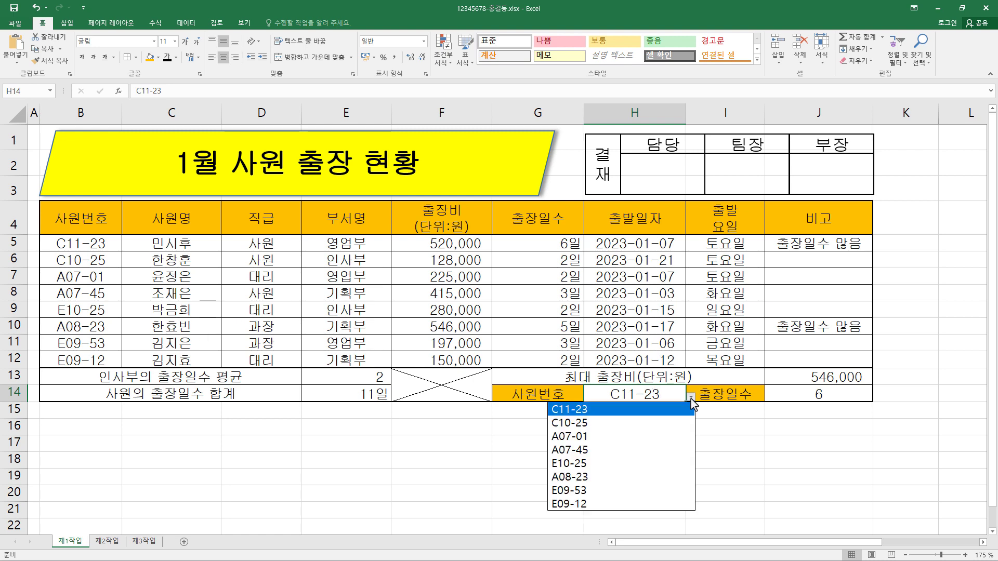
left_click(636, 504)
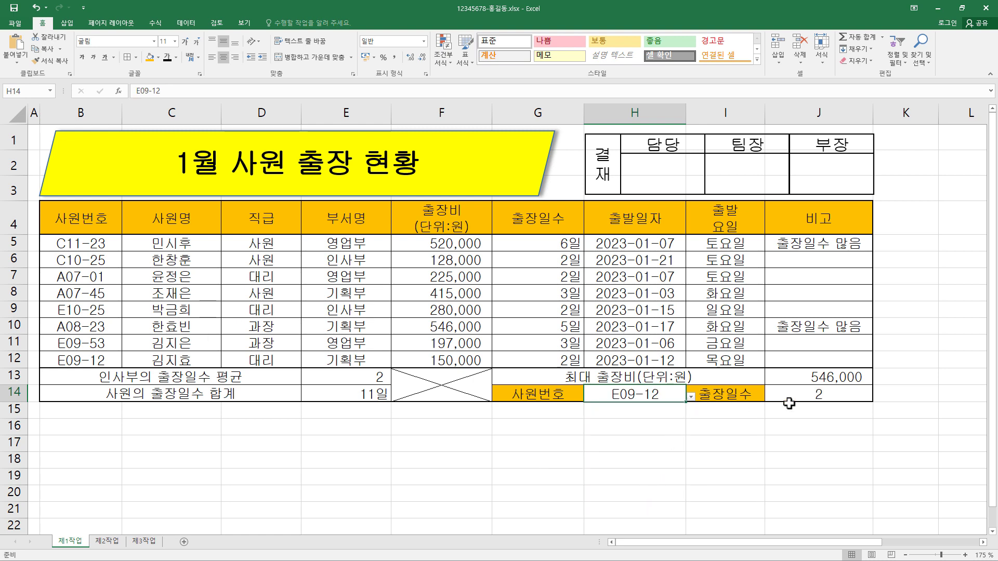
left_click(691, 396)
left_click(636, 410)
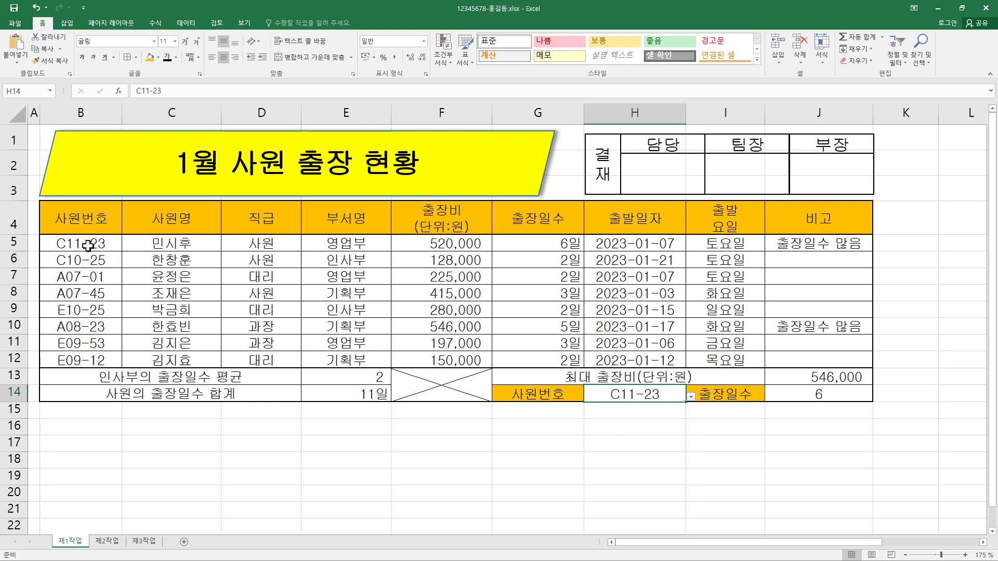
Start a new conditional formatting rule for B5:J12 that uses a formula to determine which cells to format.
left_click_drag(88, 245, 808, 355)
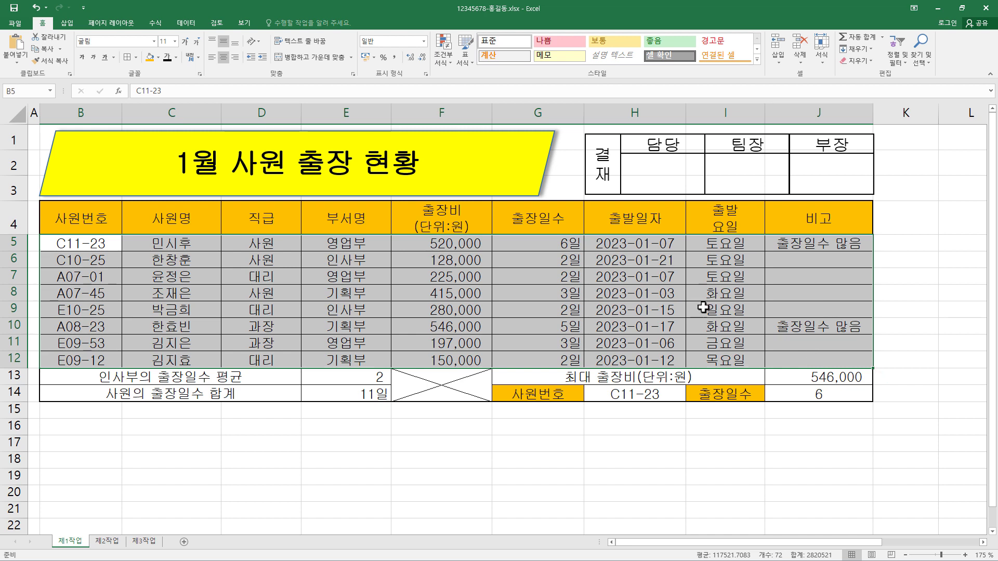
left_click(450, 66)
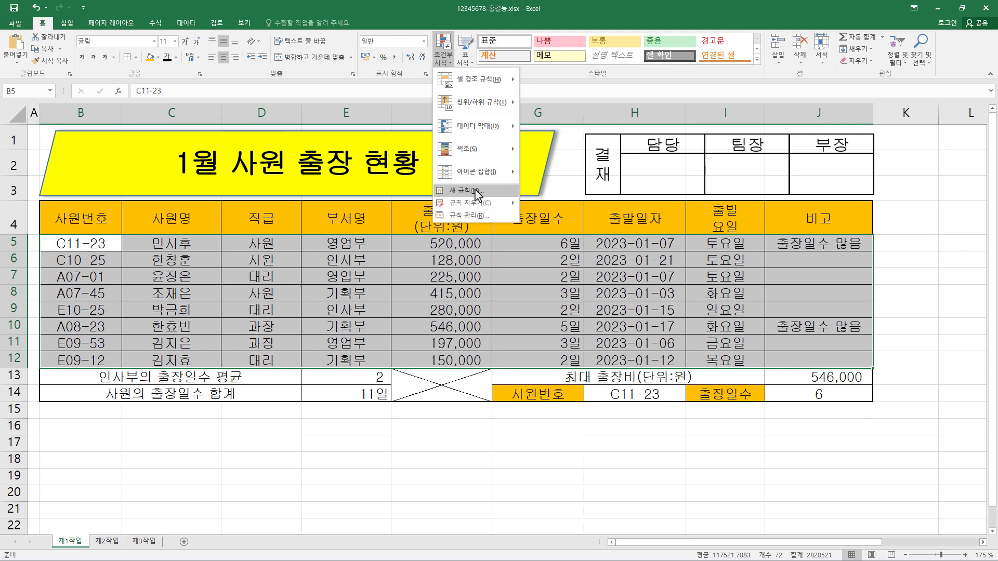
left_click(475, 191)
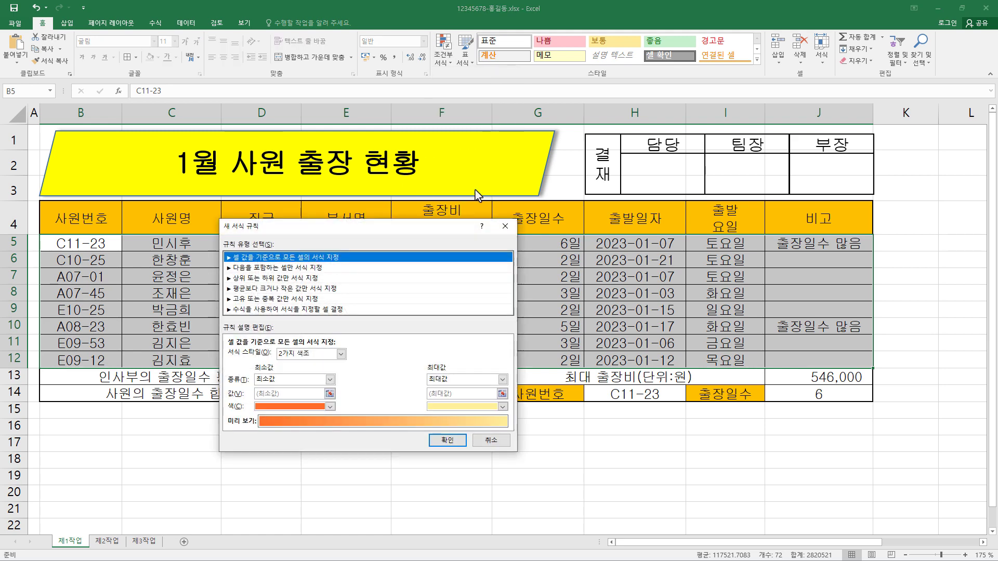
left_click(279, 309)
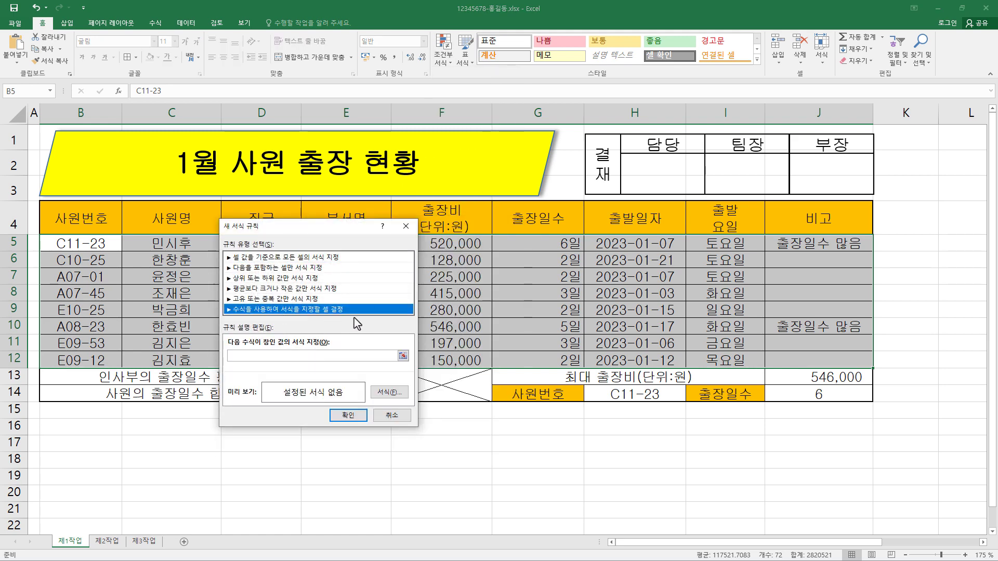
left_click(272, 355)
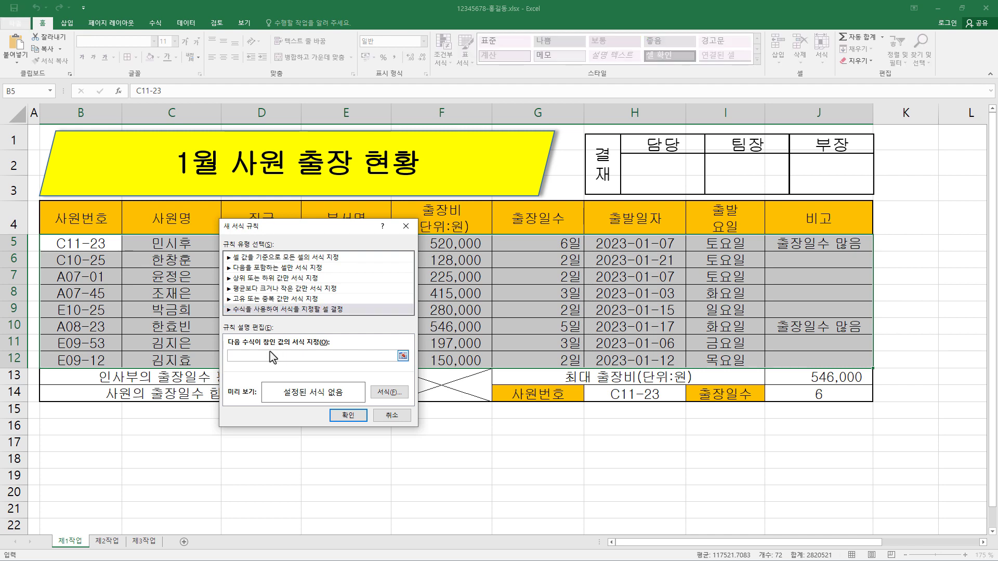
left_click_drag(312, 231, 694, 310)
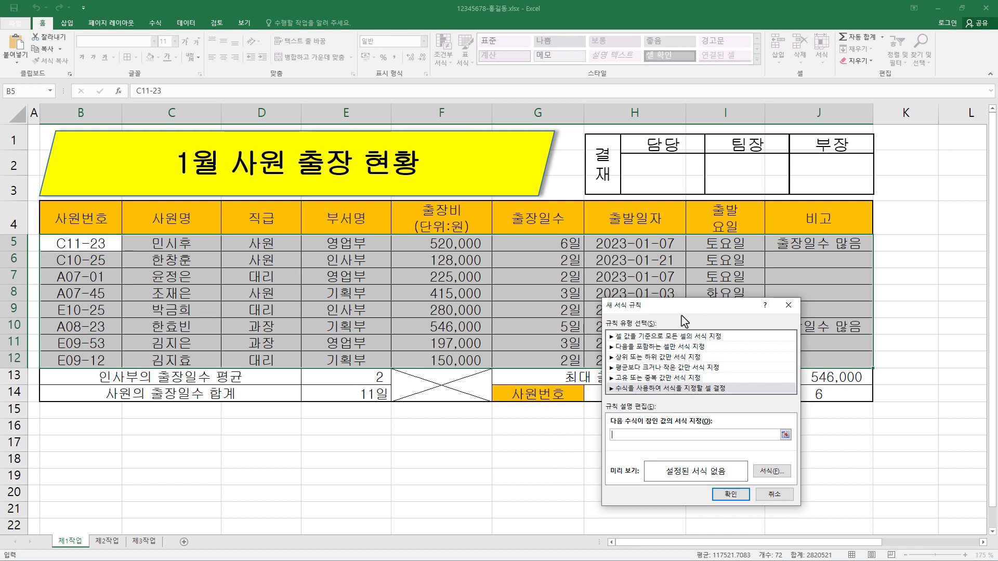
left_click_drag(681, 312, 719, 303)
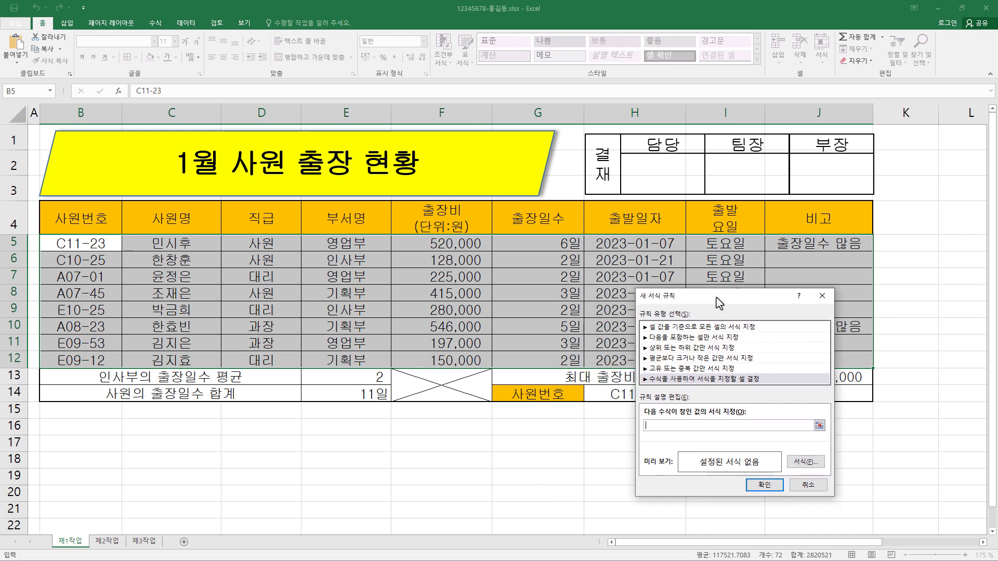
Set the formatting rule's condition to =$F5<=200000, with only the column reference fixed.
left_click(446, 247)
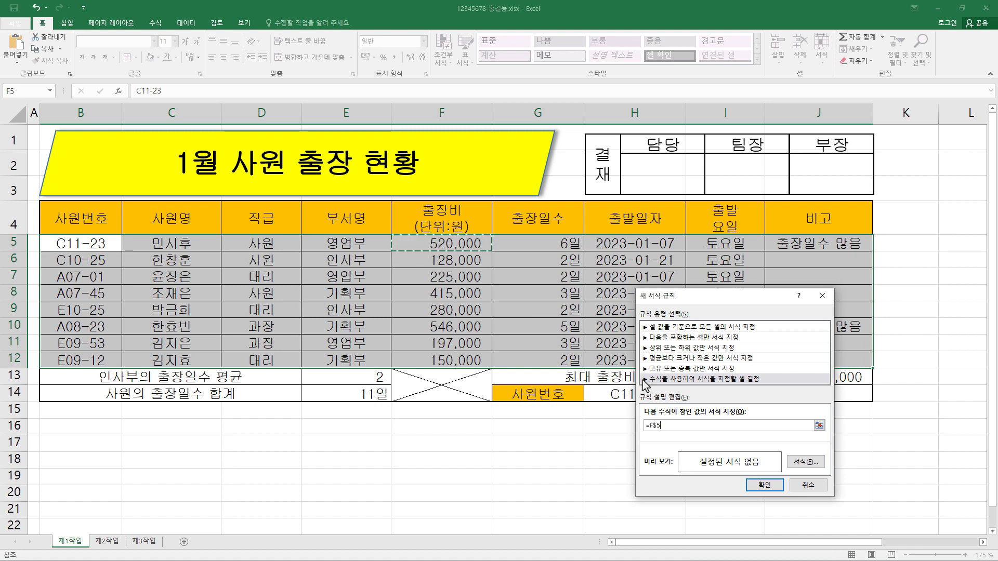
key("F4")
left_click(669, 426)
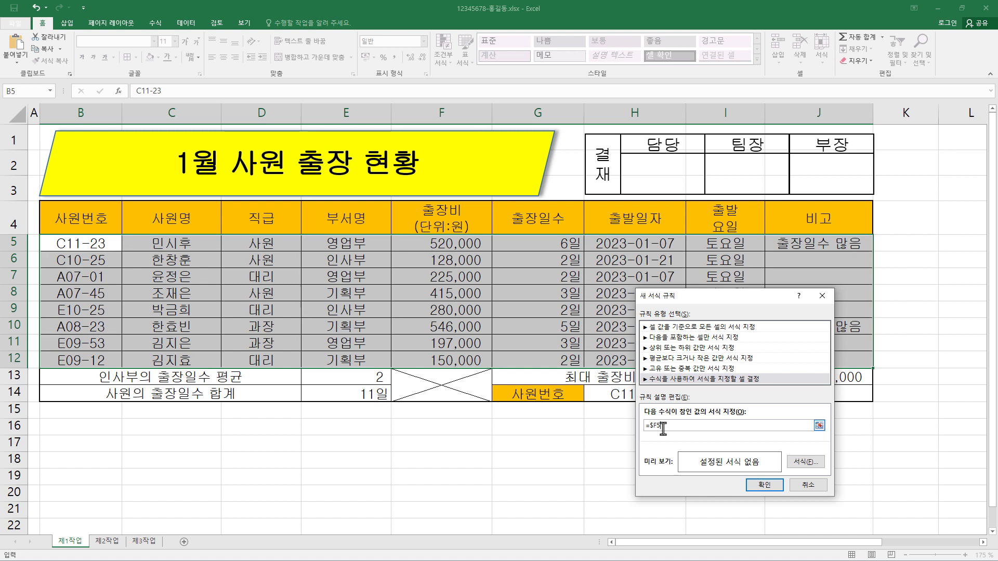
type(">")
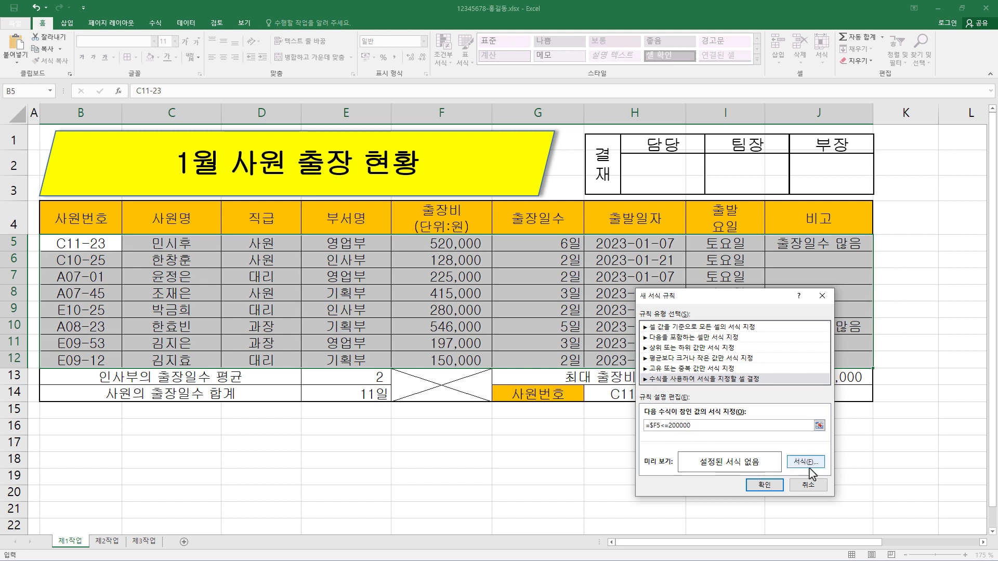
Give the rule a blue, bold (굵게) font, apply it to the table, and check the travel costs in the formatted rows.
left_click(806, 462)
left_click(439, 295)
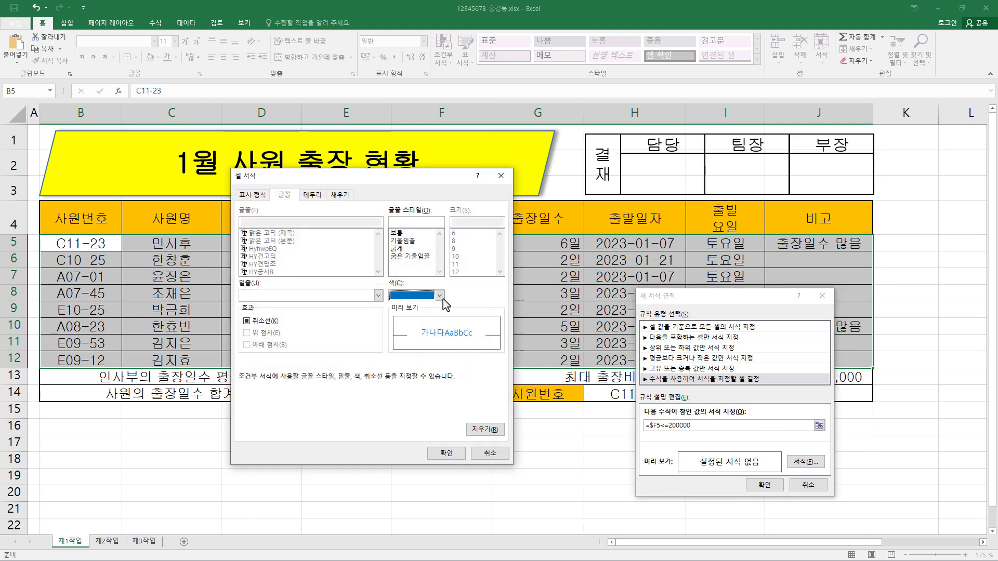
left_click(455, 389)
left_click(398, 250)
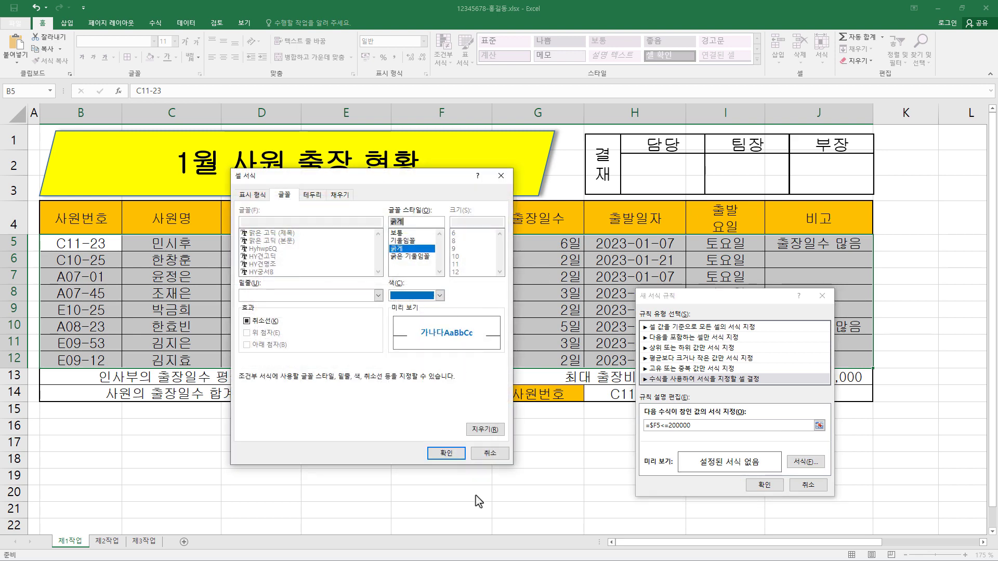
left_click(447, 453)
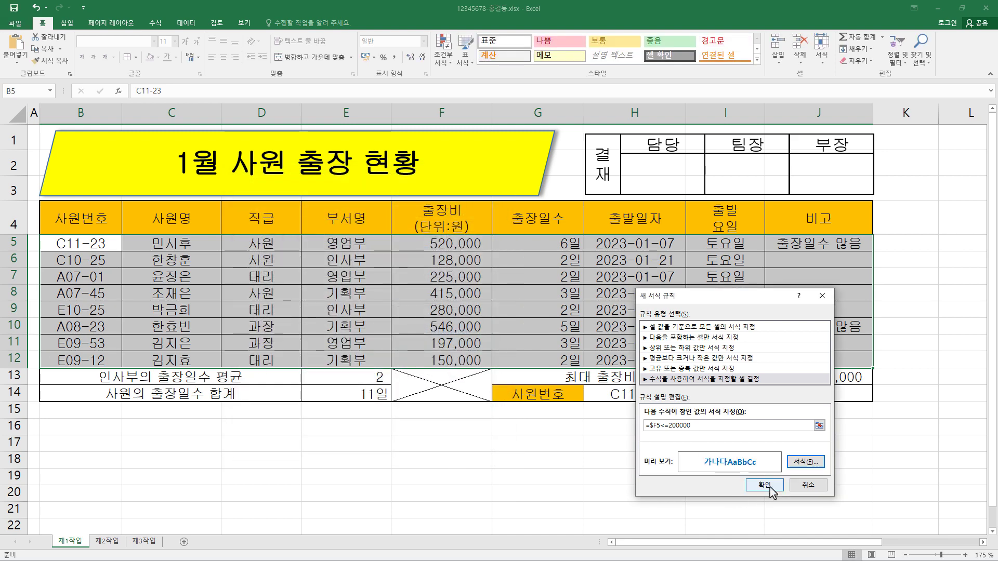
left_click(763, 485)
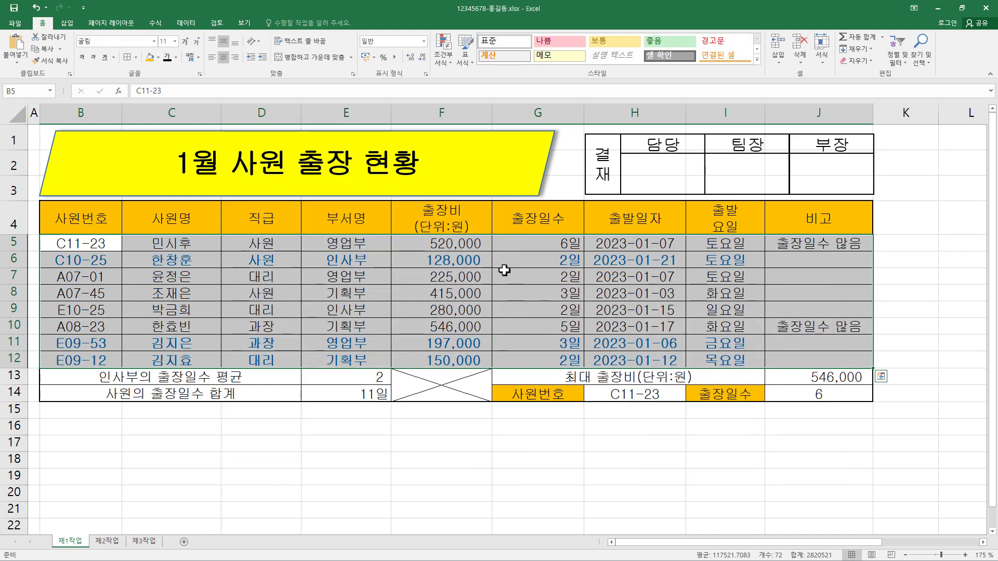
left_click(460, 260)
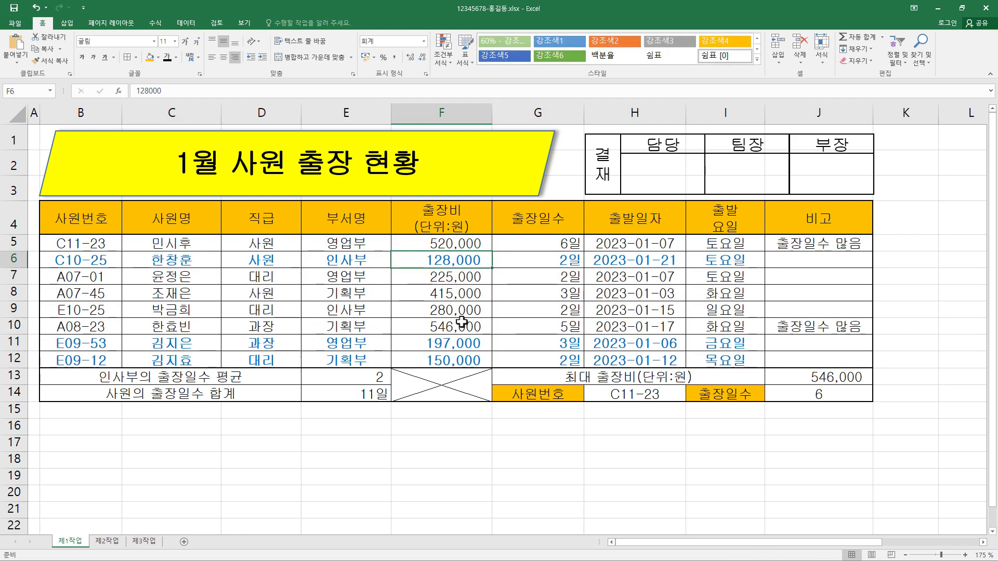
left_click(452, 343)
left_click(462, 359)
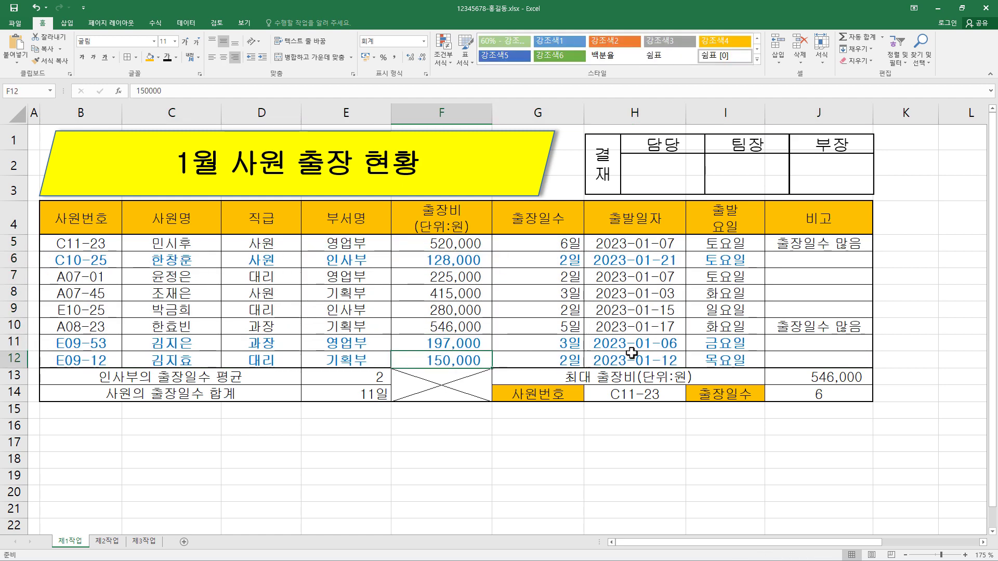
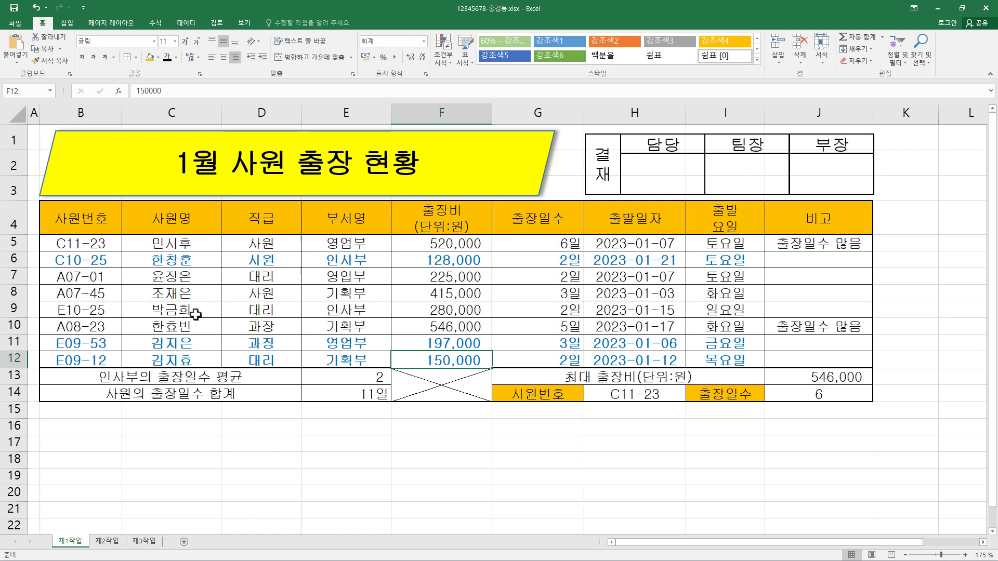
Copy B4:H12 from sheet 제1작업 and paste it at B2 on sheet 제2작업, keeping the source column widths.
left_click_drag(90, 217, 658, 353)
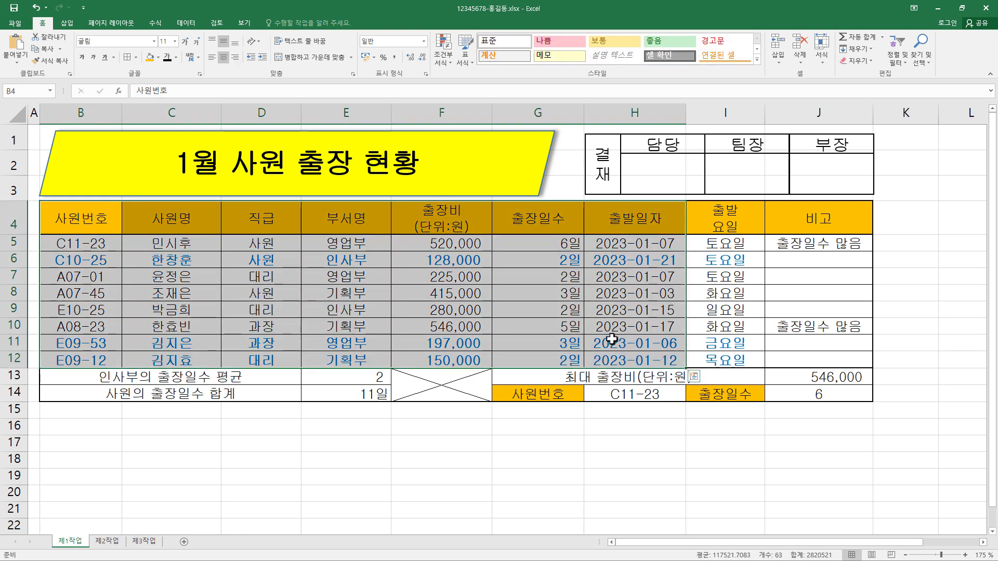
key("ctrl+c")
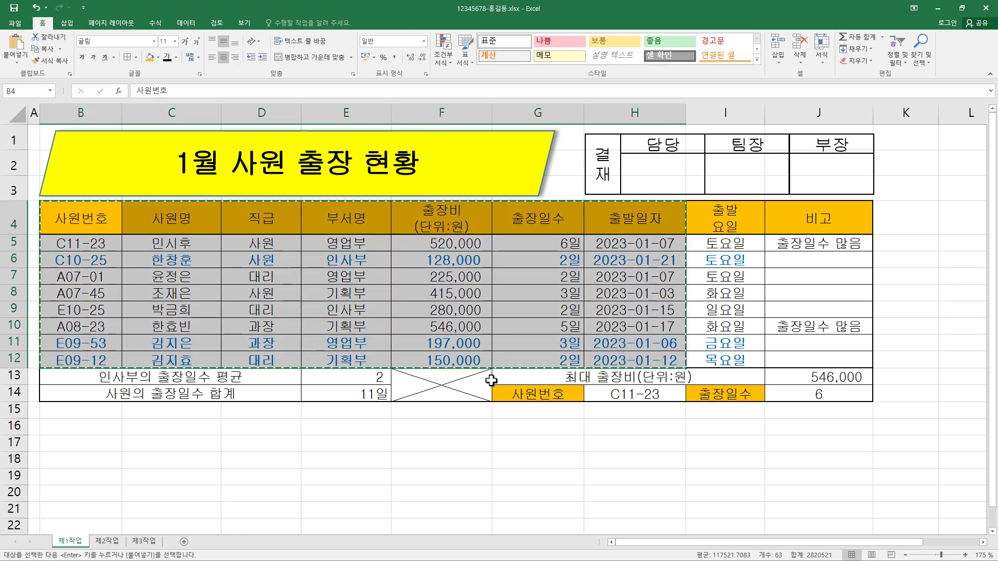
left_click(110, 545)
left_click(40, 130)
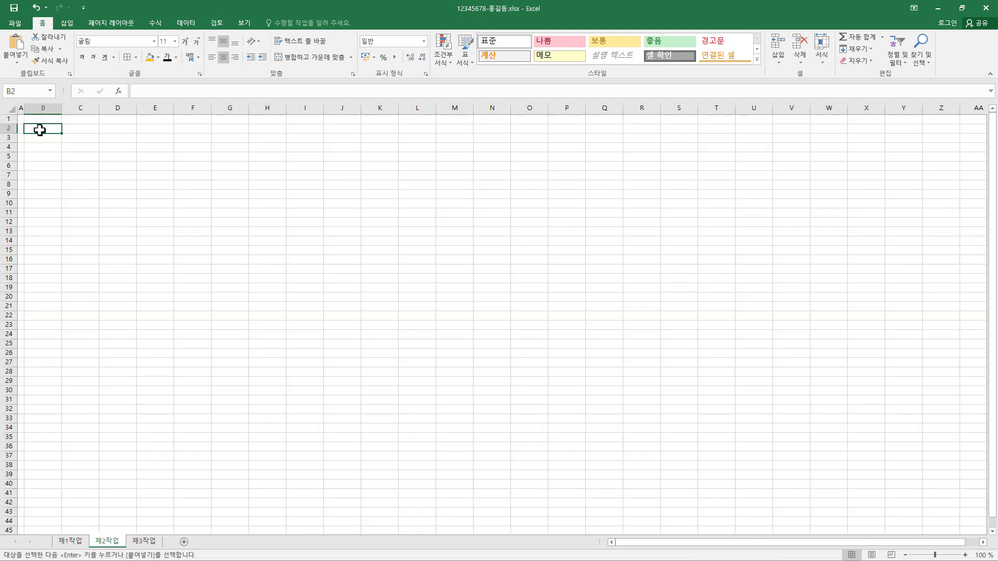
left_click(17, 63)
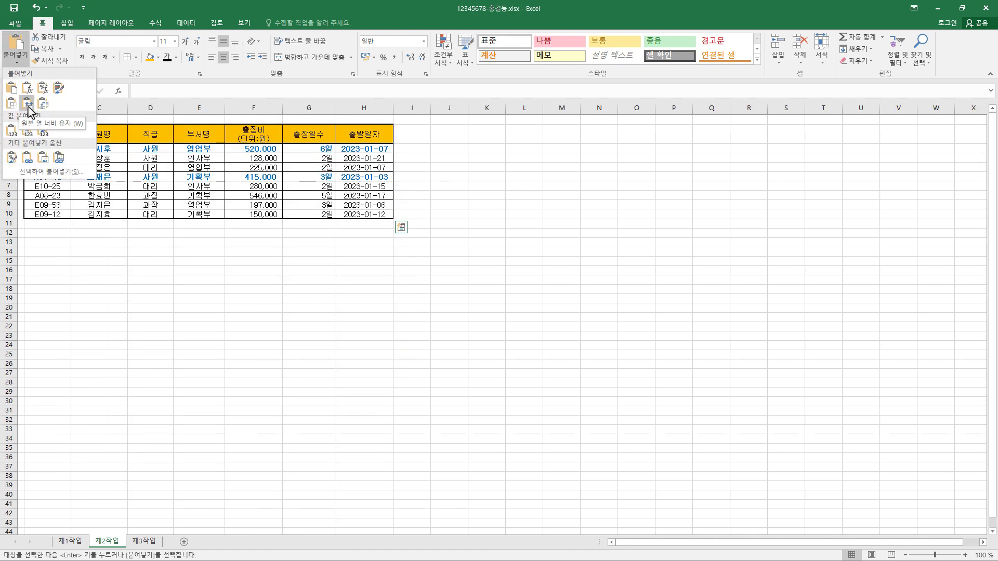
left_click(28, 106)
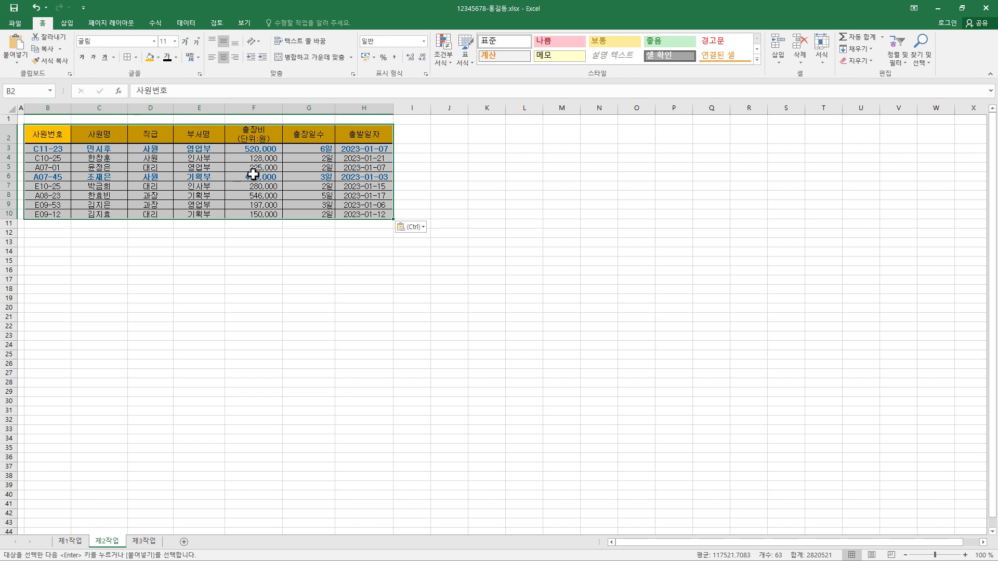
Merge and center B11:G11 on sheet 제2작업 and enter the label 영업부의 출장비(단위:원) 평균.
left_click_drag(48, 226, 308, 228)
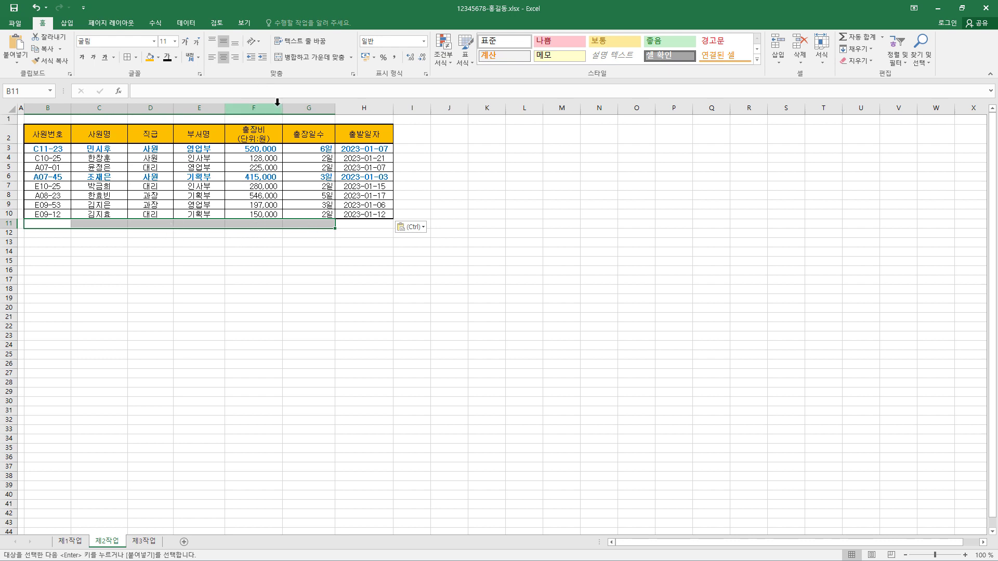
left_click(328, 58)
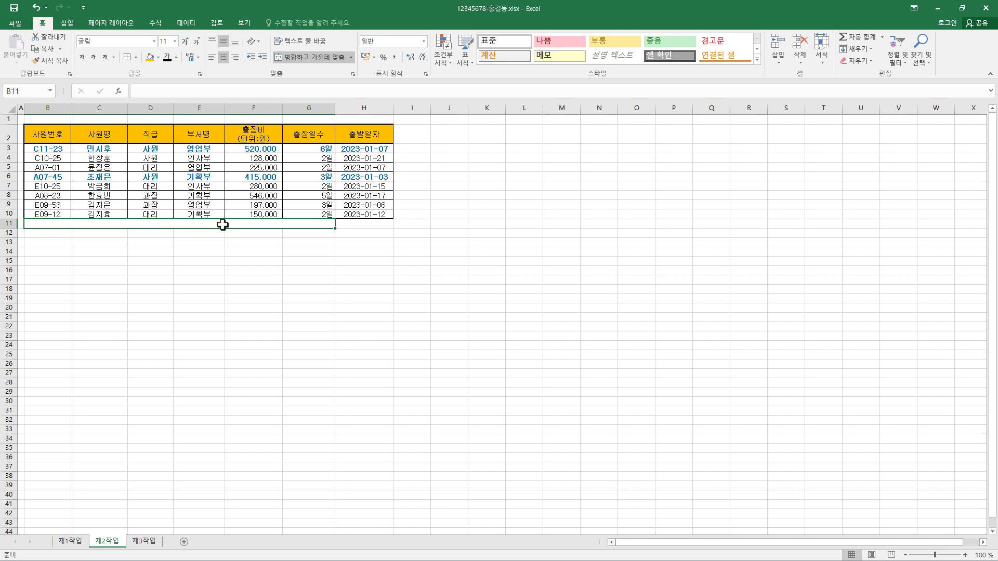
type("영업부의 출장비(단위:원) 평균")
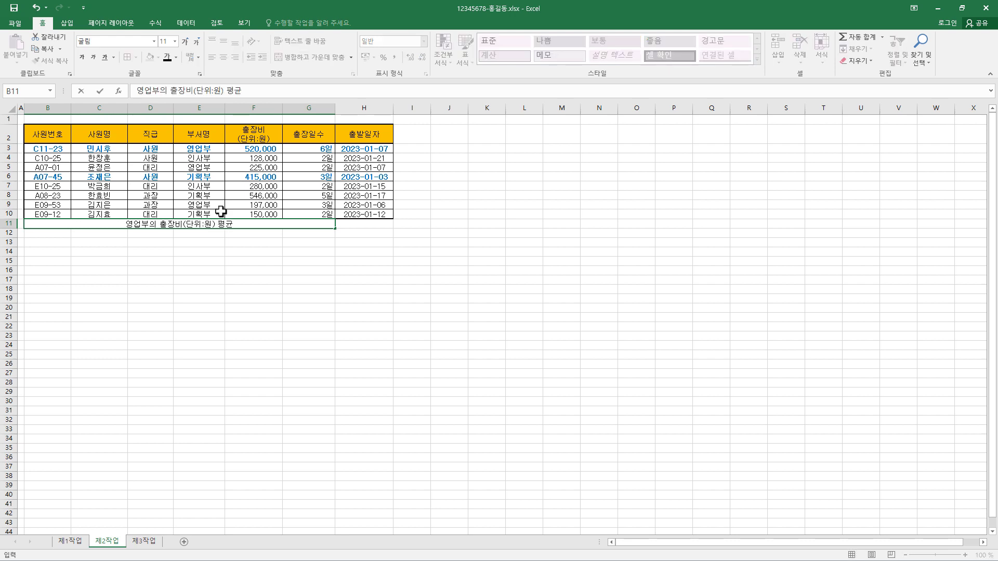
Calculate the sales department's average travel cost in H11 with =DAVERAGE(B2:H10,5,E2:E3).
left_click(358, 227)
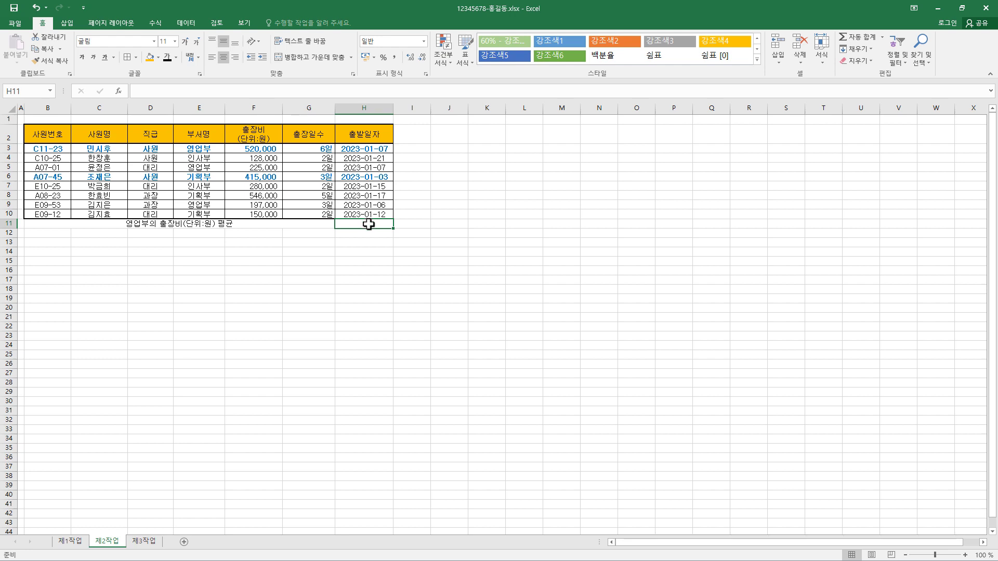
left_click(162, 93)
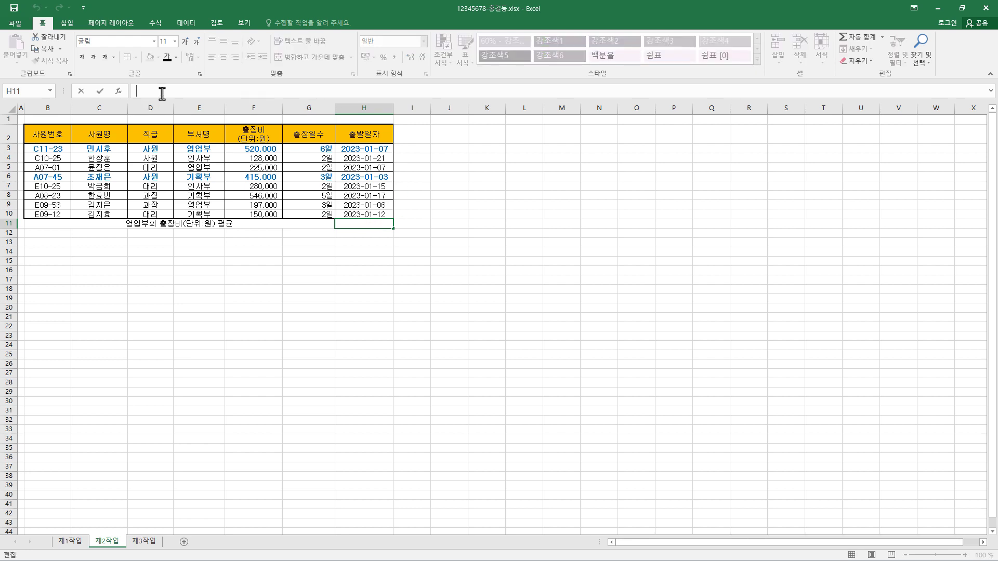
type("=DAVERAGE(")
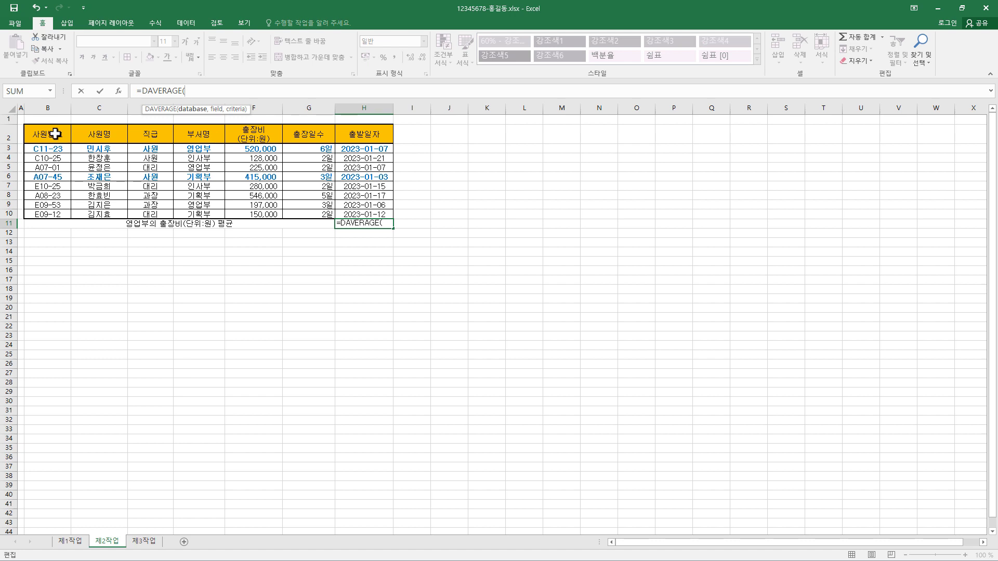
left_click_drag(55, 134, 353, 214)
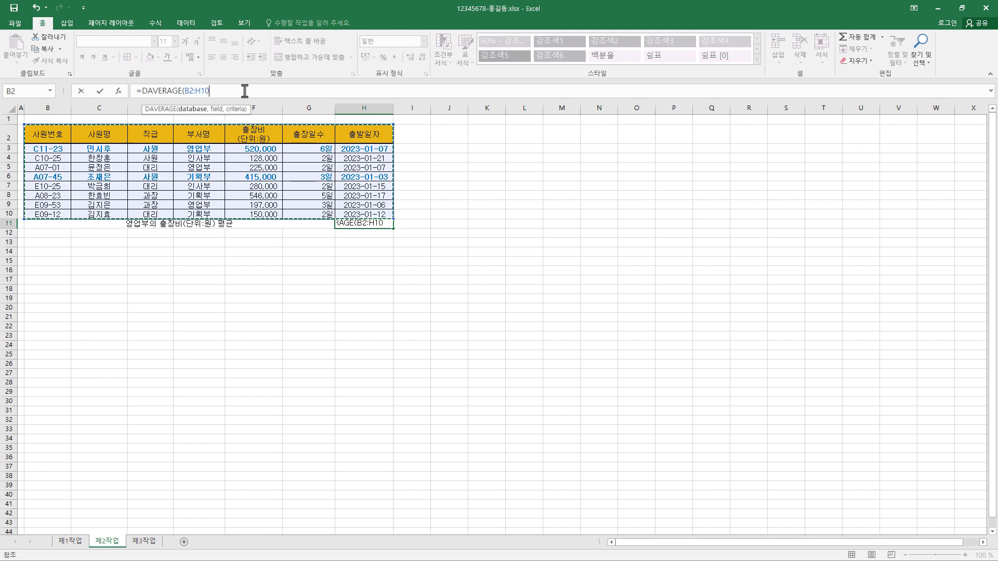
type(",")
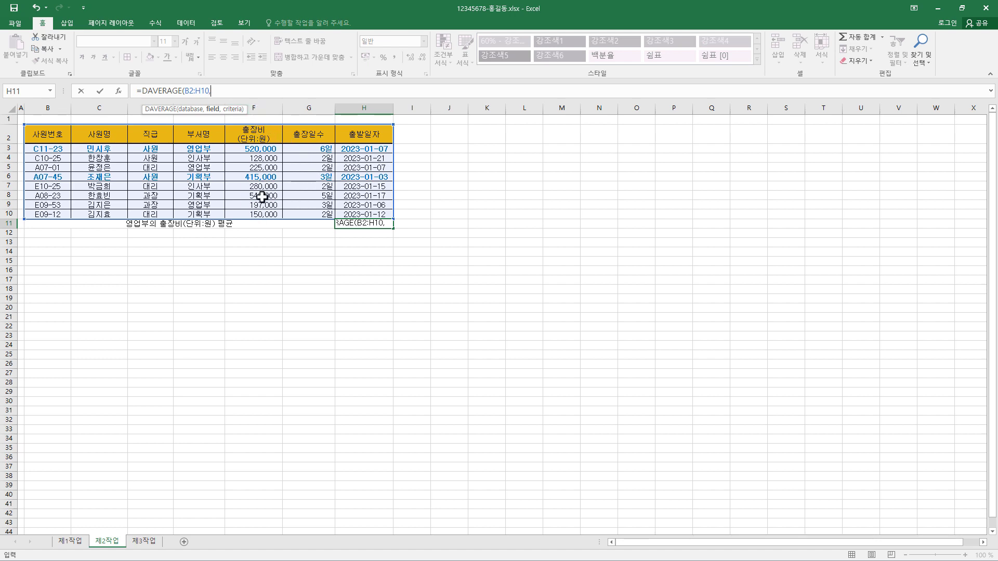
type(",")
left_click_drag(196, 131, 192, 149)
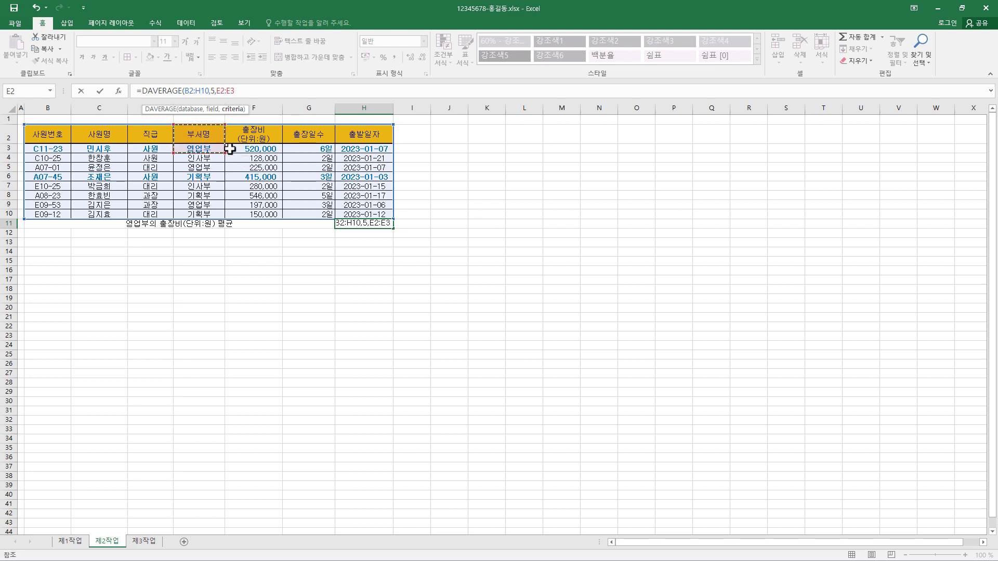
type(")")
key("Return")
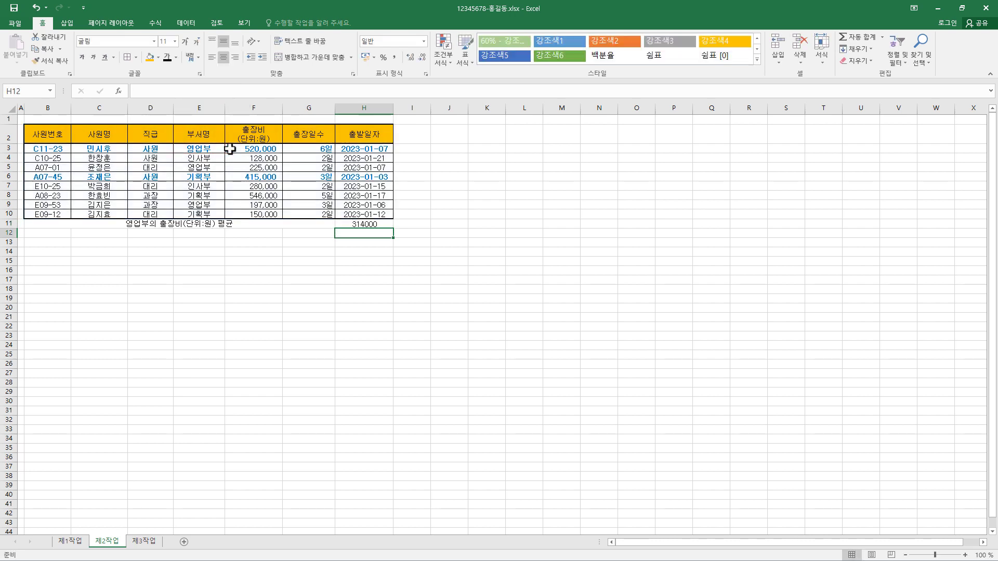
Center the contents of B11:H11 horizontally and apply all borders (모든 테두리) to the row.
left_click(376, 224)
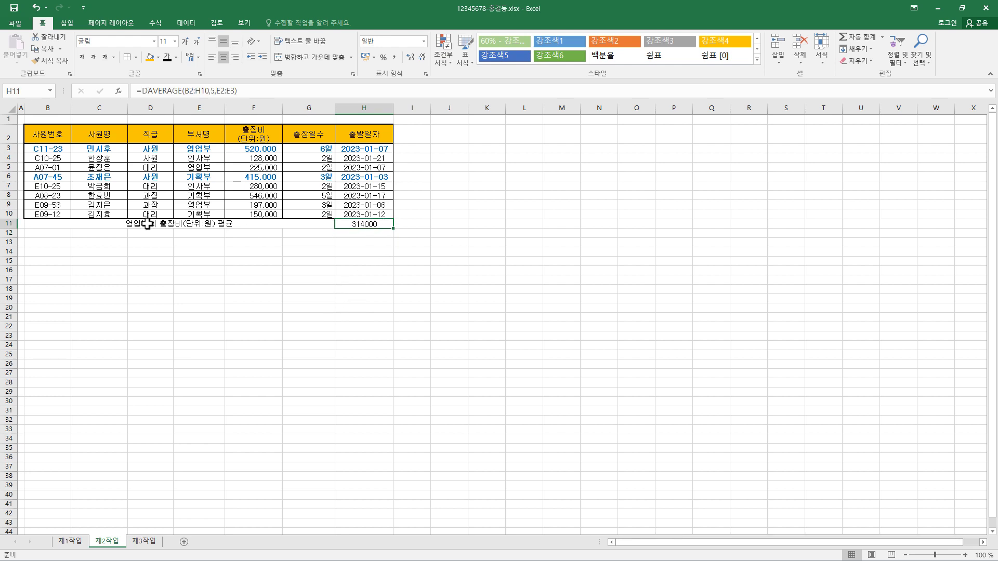
left_click_drag(145, 224, 344, 227)
left_click(225, 60)
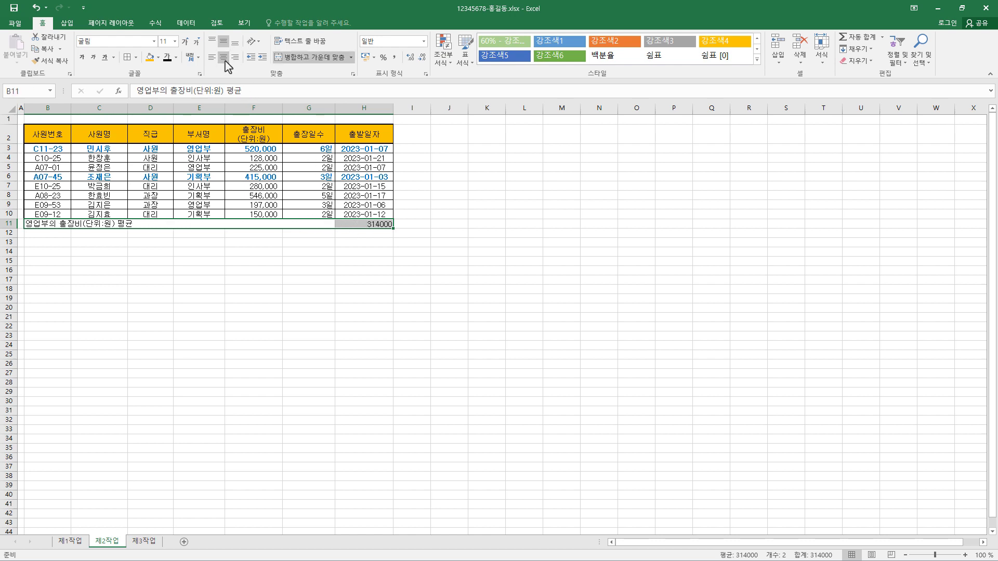
left_click(224, 59)
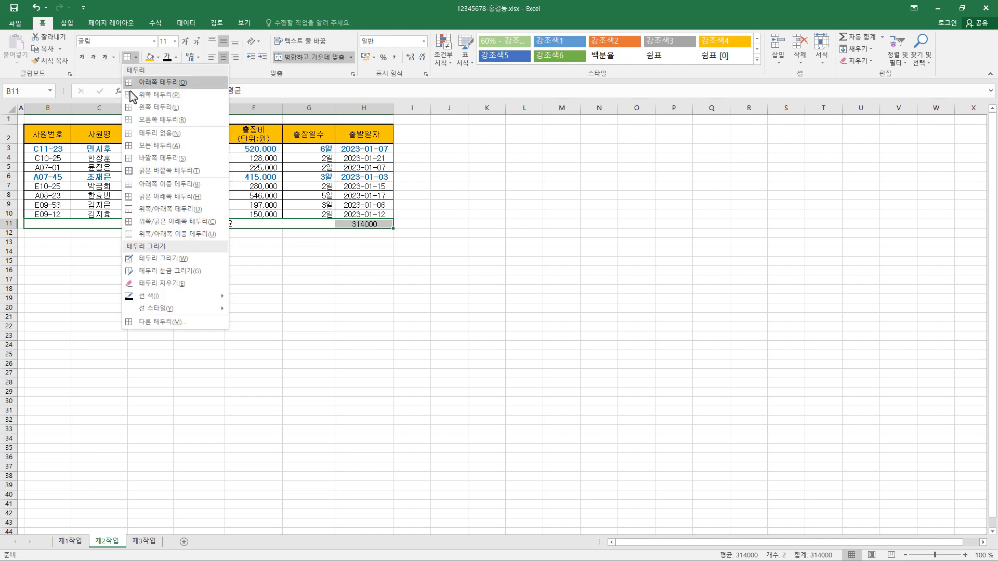
left_click(135, 57)
left_click(155, 145)
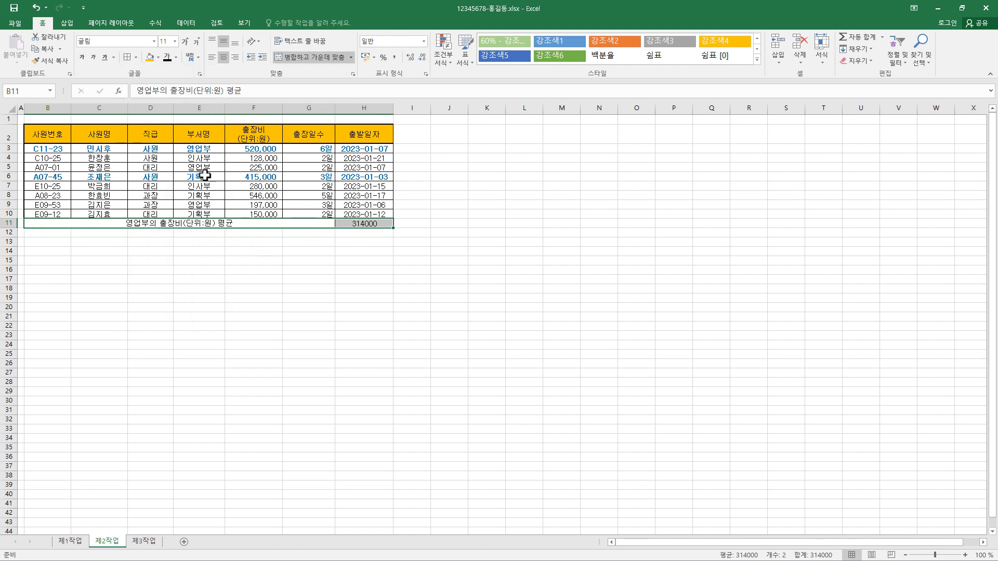
Run Goal Seek (목표값 찾기) so that H11 reaches 300000 by changing cell F3, and accept the solution.
left_click(371, 225)
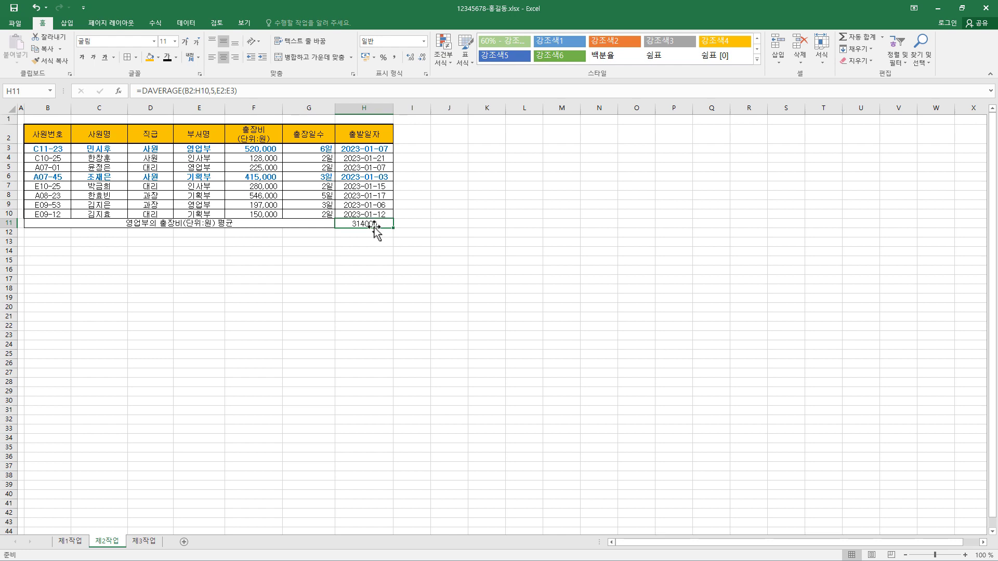
left_click(196, 26)
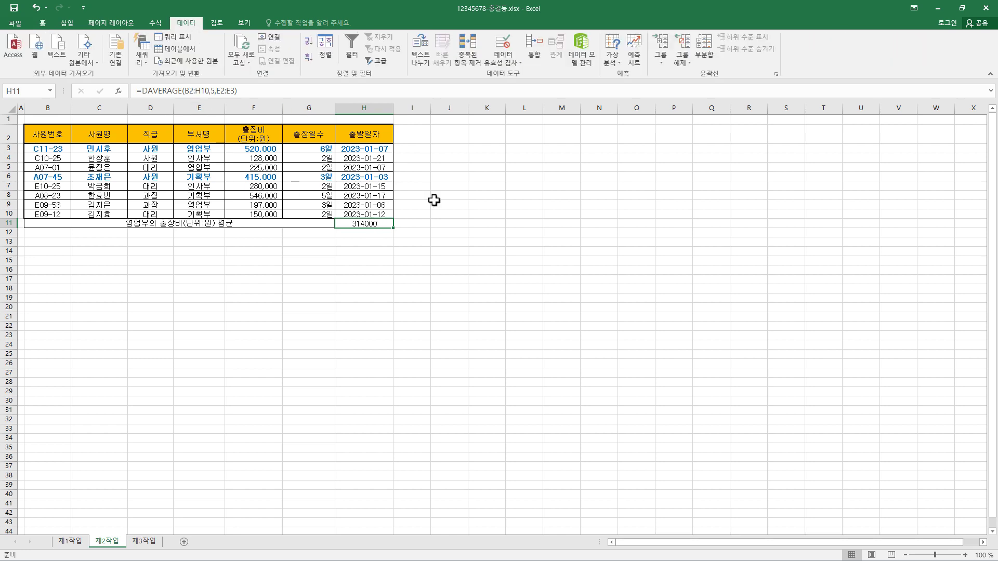
left_click(610, 66)
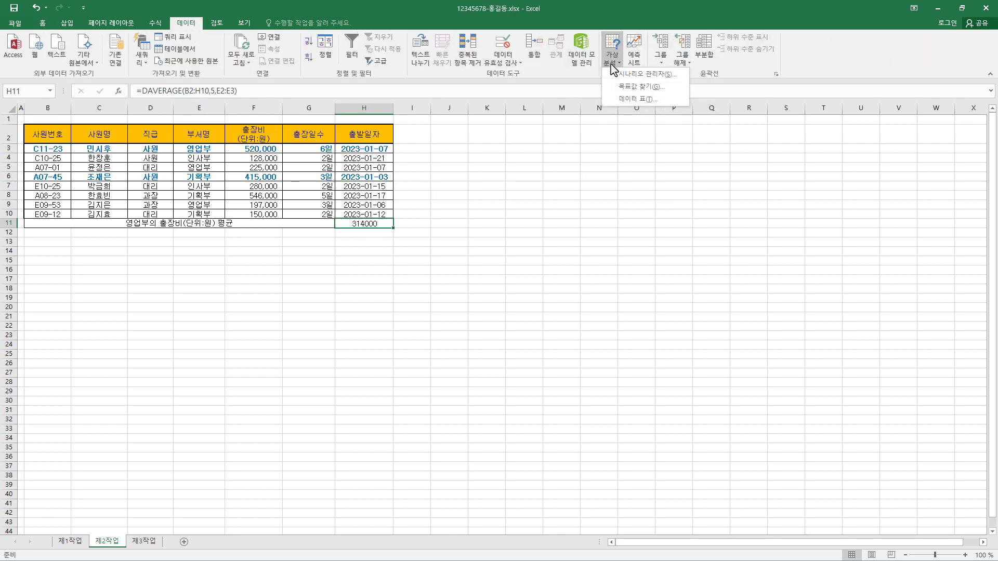
left_click(626, 88)
left_click_drag(730, 343, 462, 133)
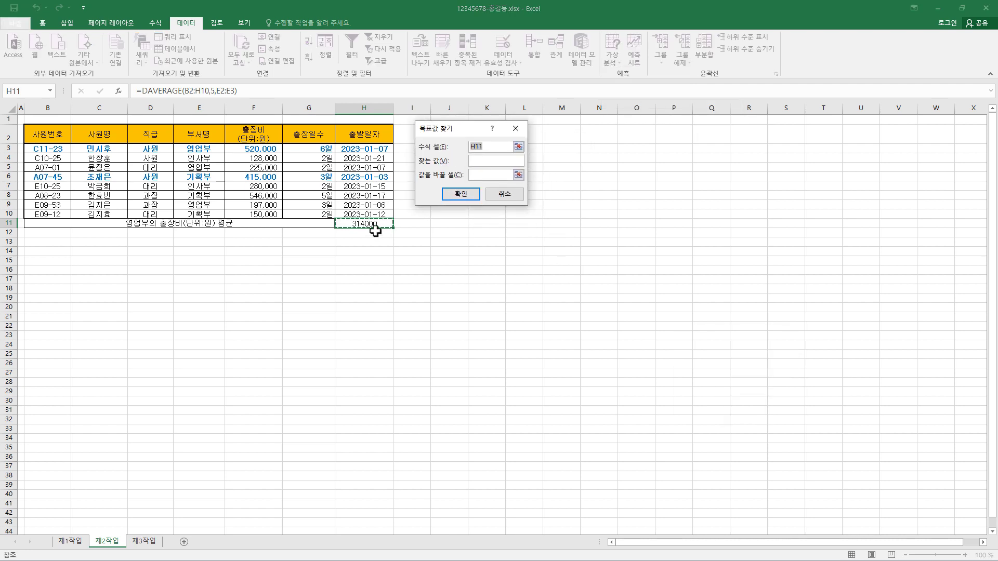
left_click(486, 161)
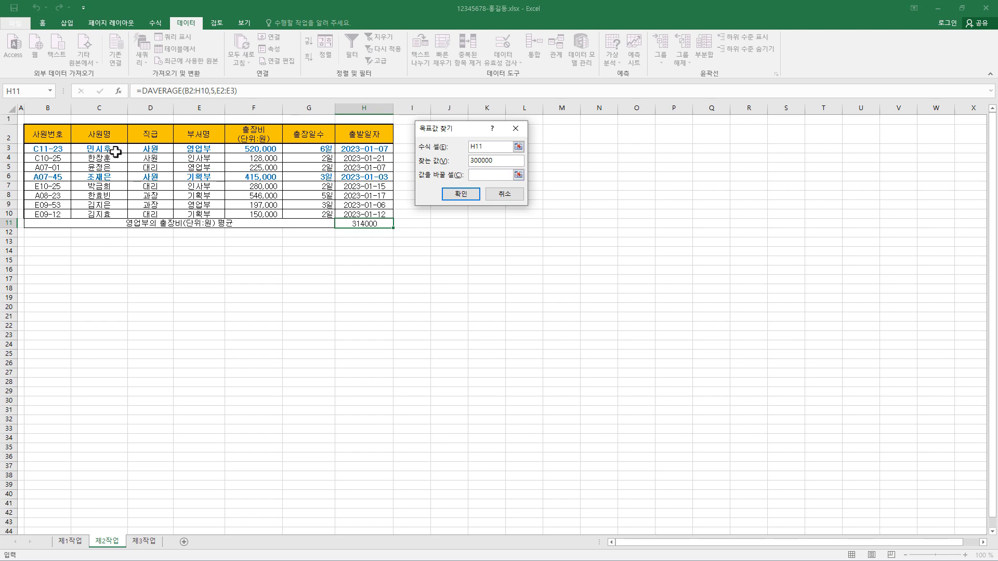
left_click(273, 150)
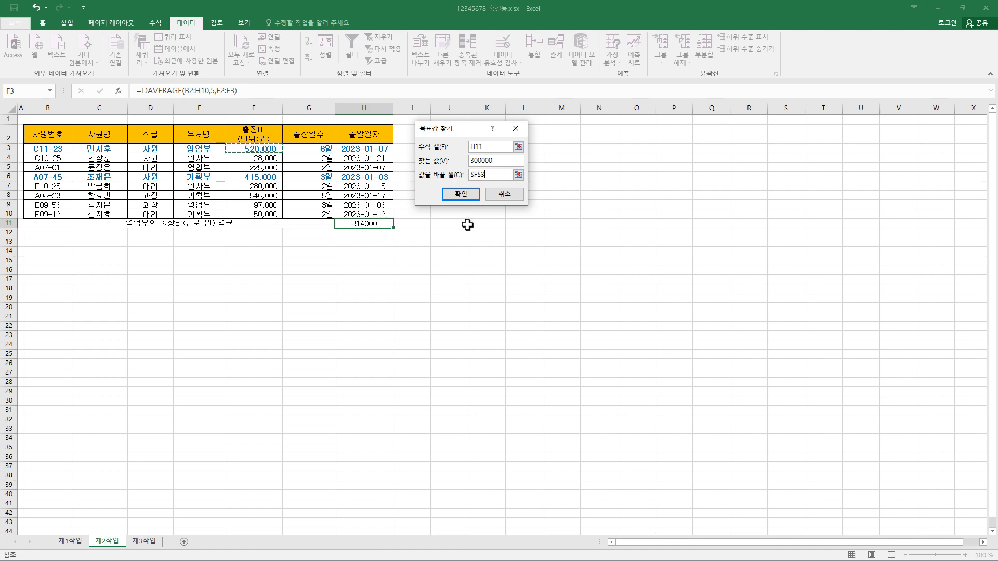
left_click(464, 196)
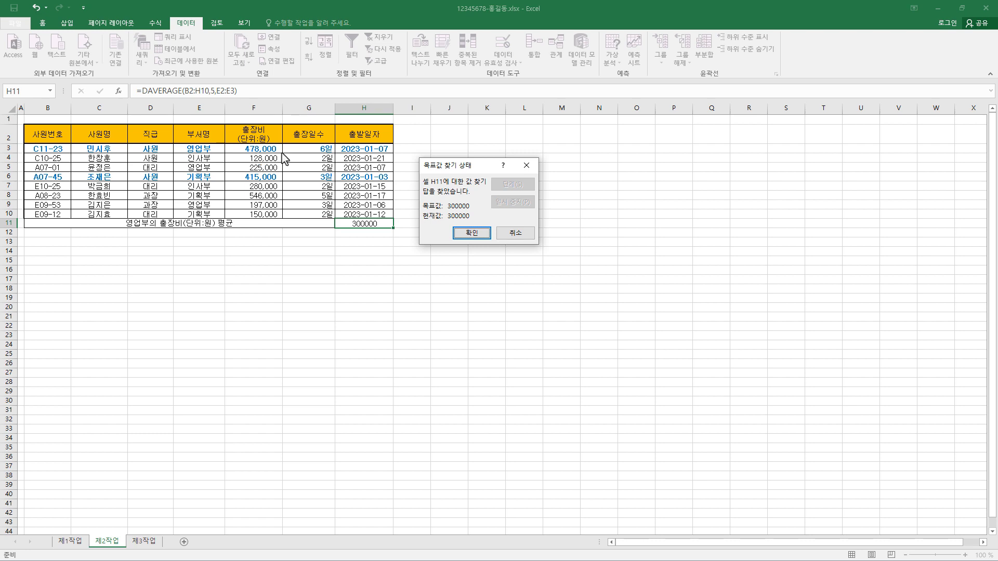
left_click(474, 232)
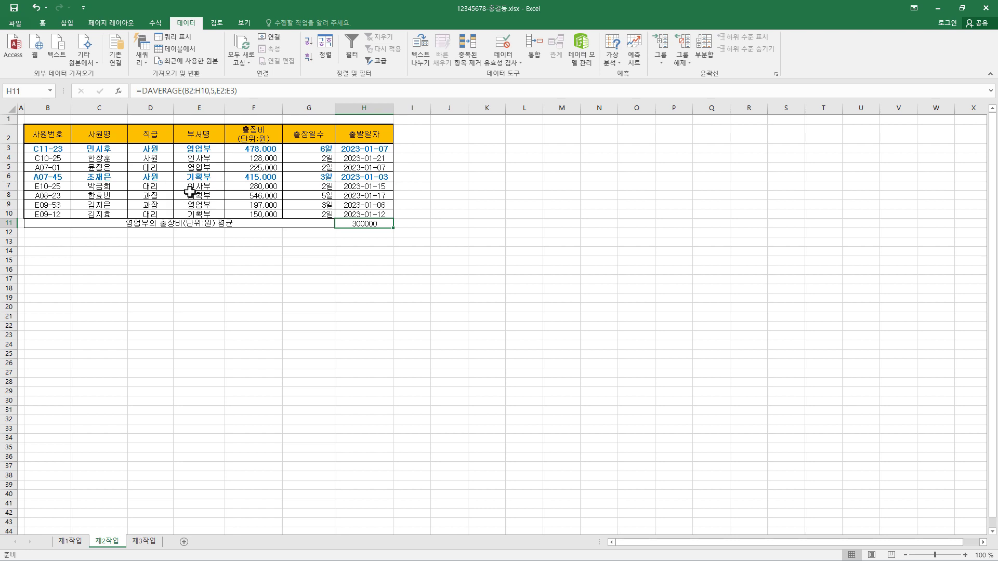
Copy the 부서명 and 출장일수 headers from E2 and G2 to B14:C14 as the criteria headers.
left_click(205, 136)
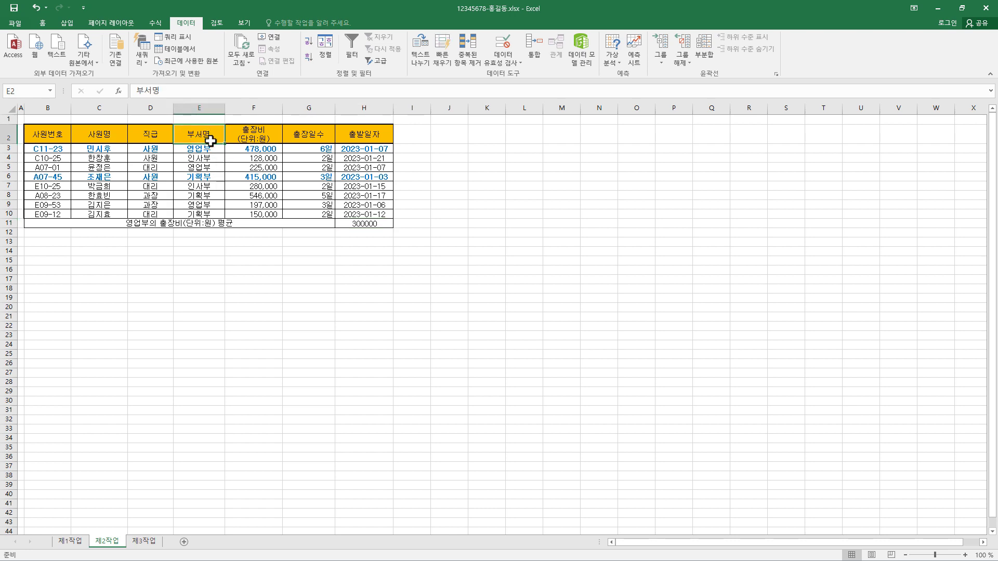
left_click(314, 136, "ctrl")
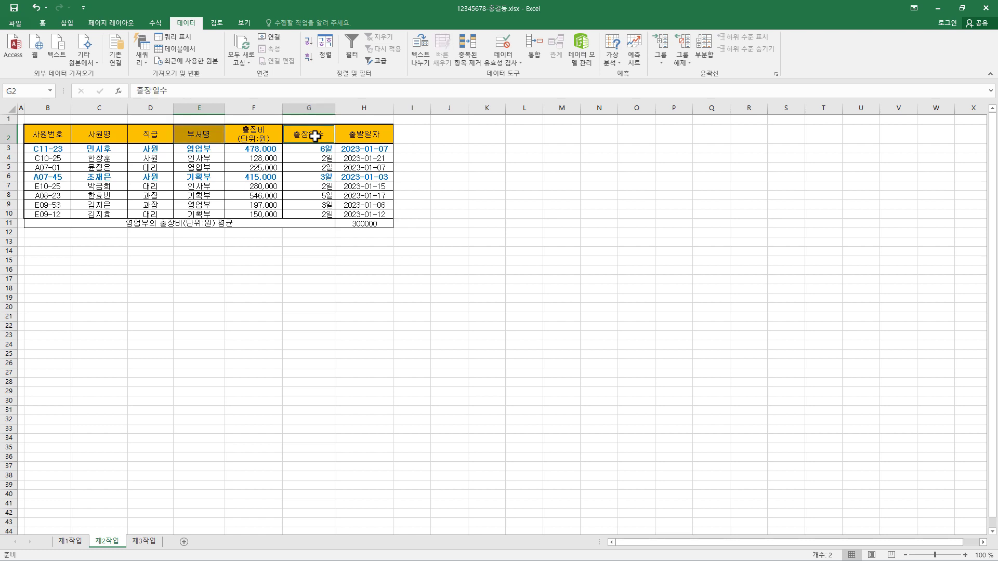
key("ctrl+c")
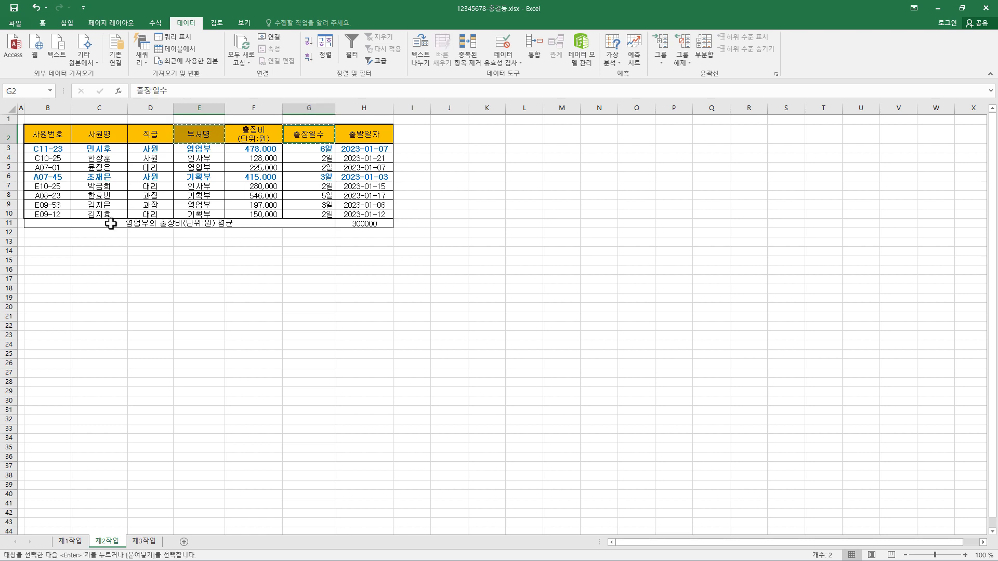
left_click(48, 253)
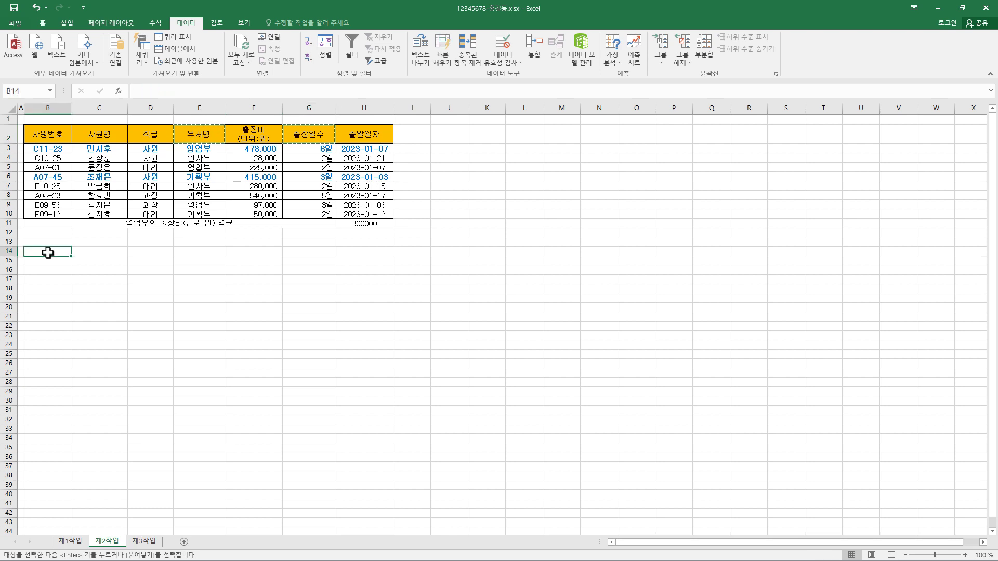
key("ctrl+v")
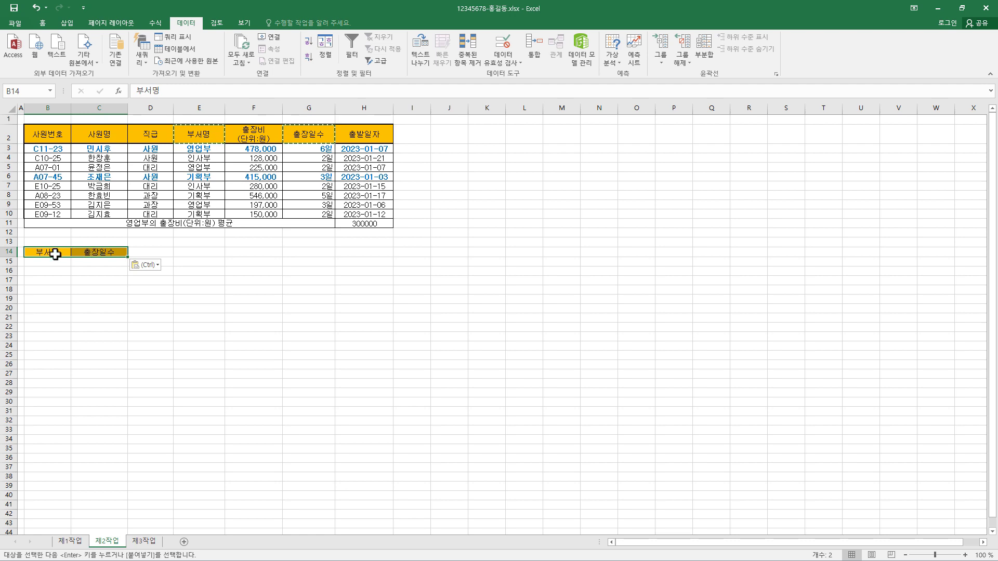
left_click(102, 253)
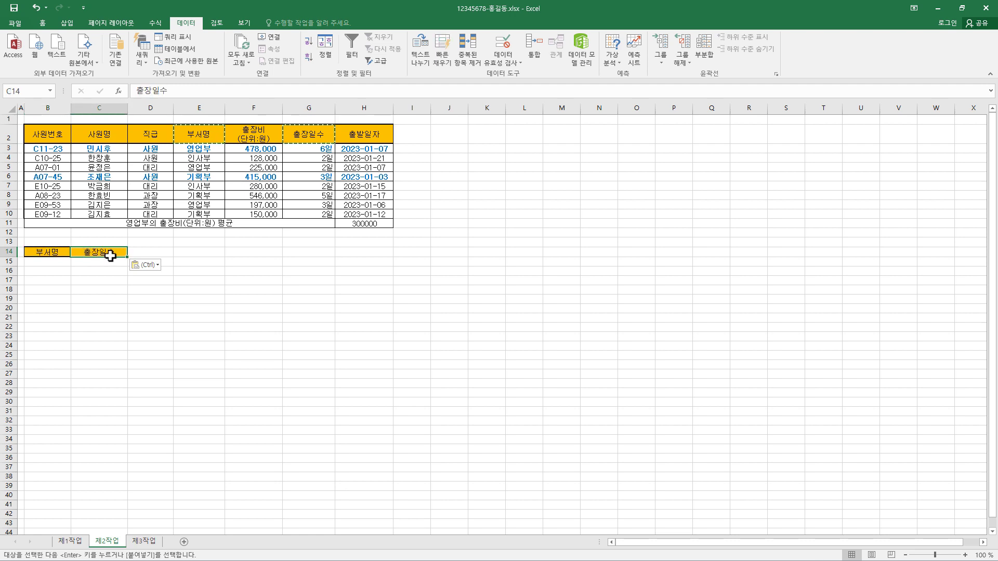
left_click(57, 261)
left_click(85, 262)
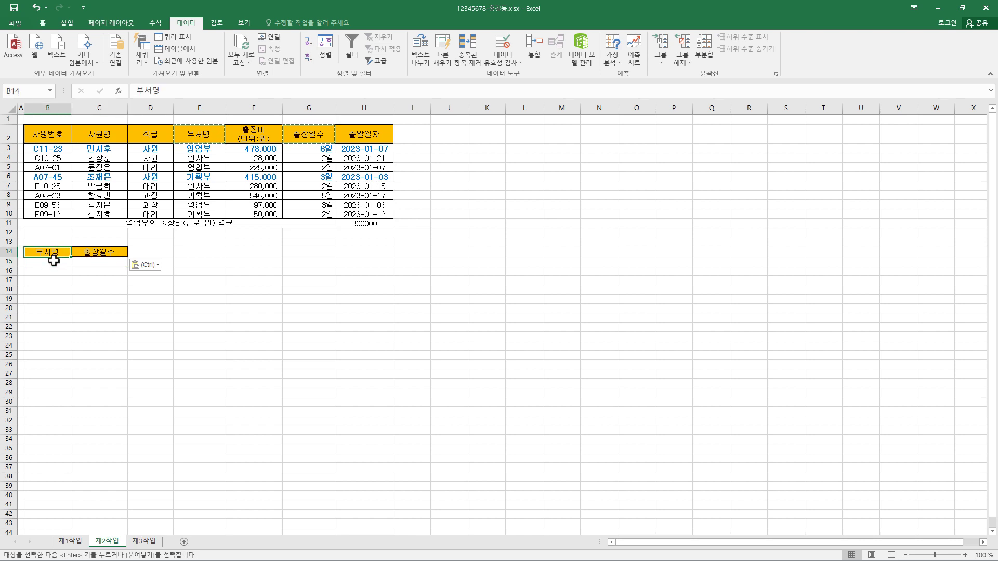
Enter the condition <>영업부 under the 부서명 criteria header in B15.
left_click(54, 260)
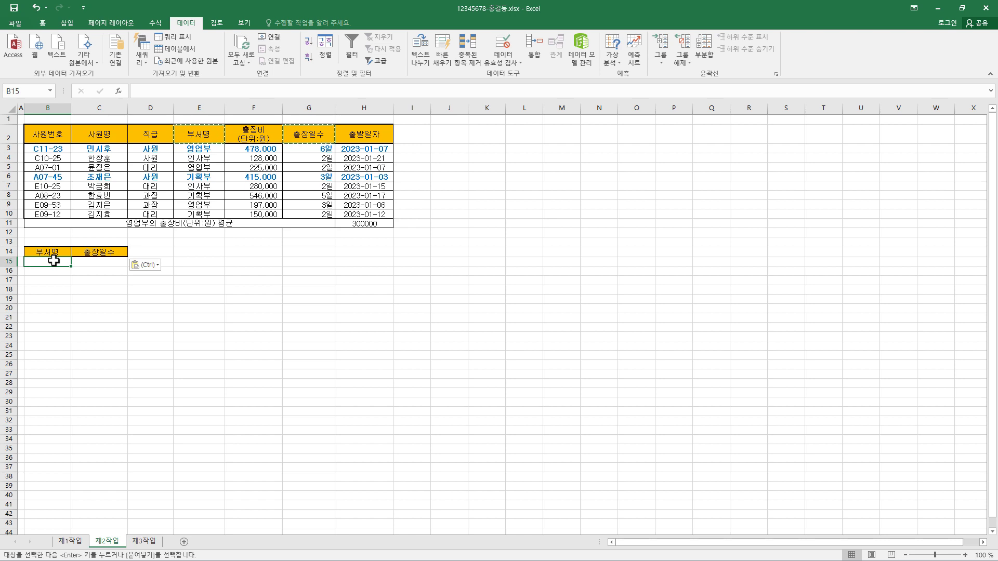
type("dud")
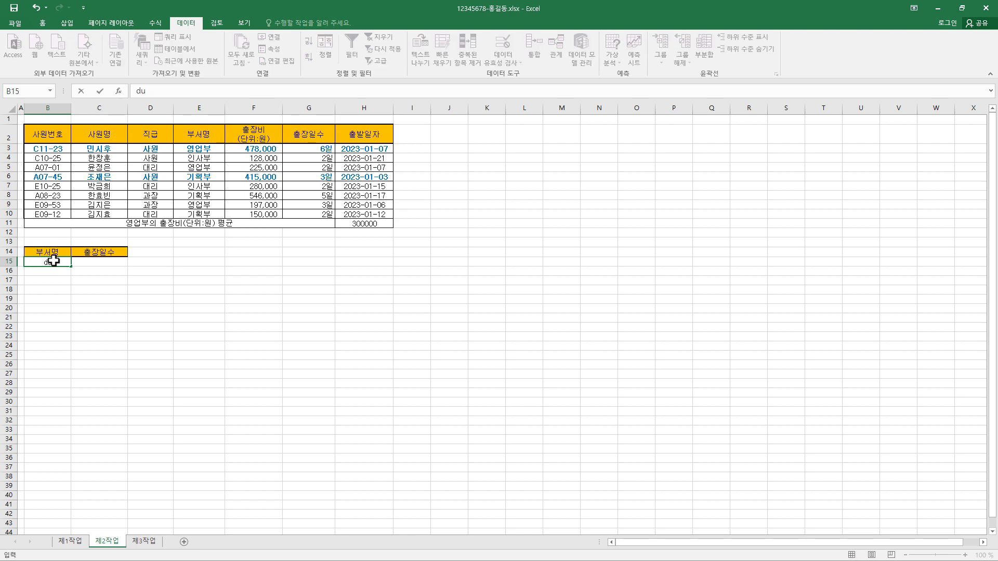
key("BackSpace")
key("BackSpace")
type("영업부")
left_click(64, 266)
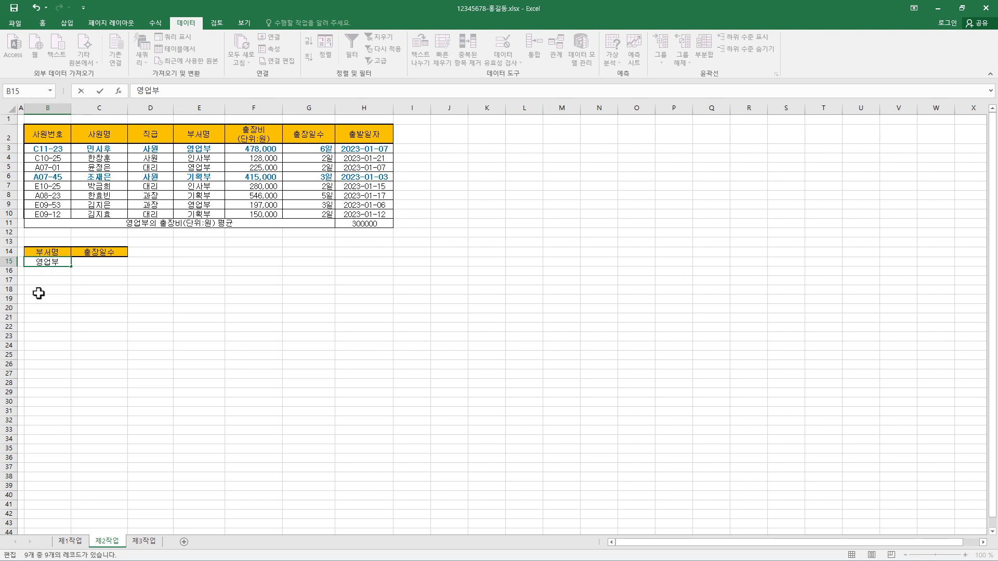
type("<>")
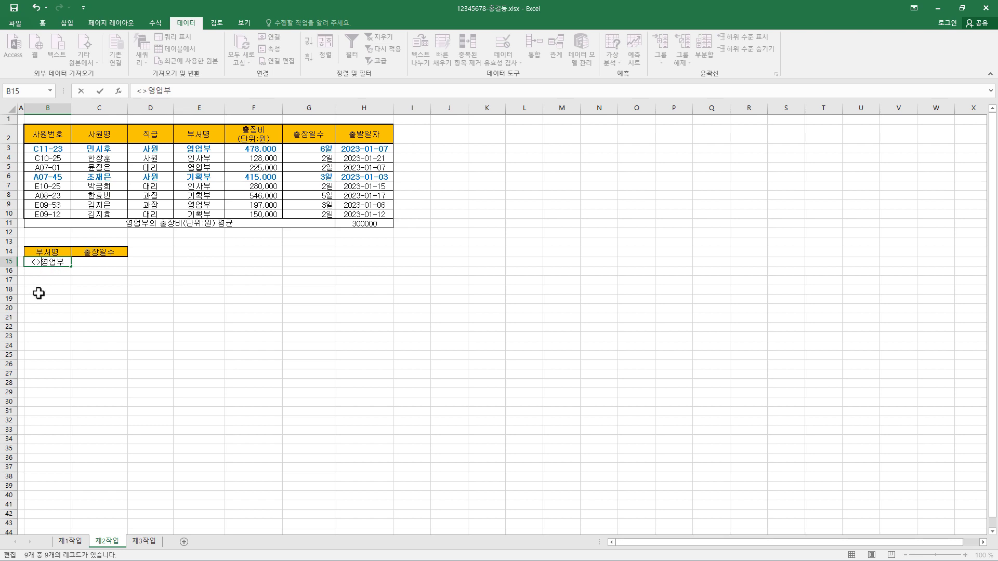
Enter the condition <=4 under the 출장일수 criteria header in C15.
left_click(91, 264)
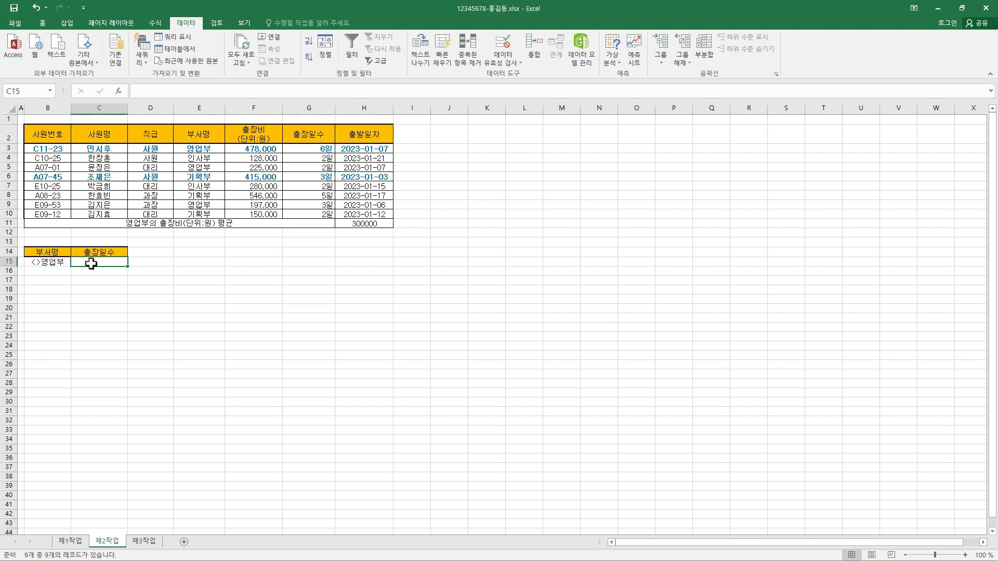
type("<=")
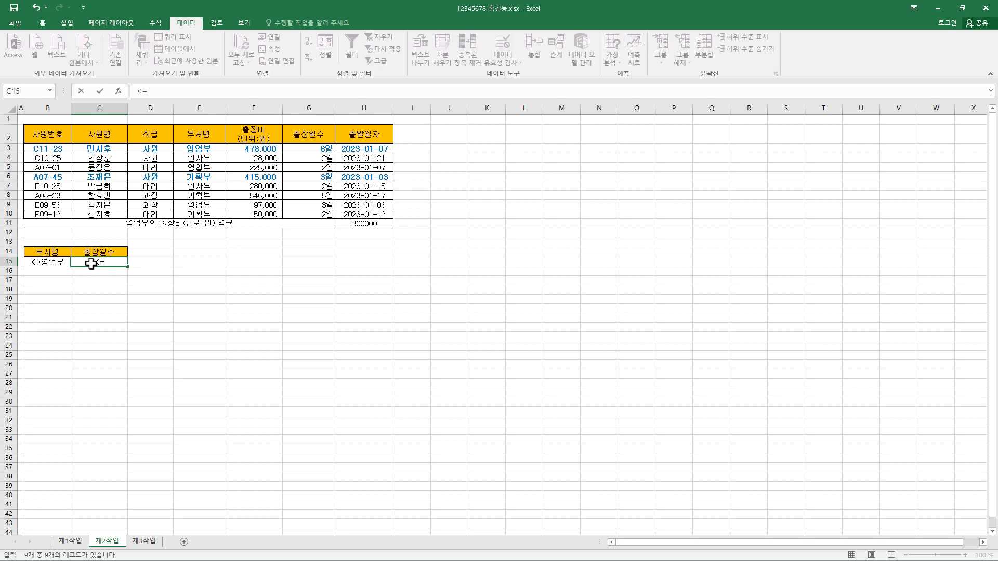
type("4")
Copy the 사원명, 직급, 출장일수 and 출발일자 headers from row 2 to B18:E18 as the filter's output headers.
left_click_drag(104, 134, 151, 134)
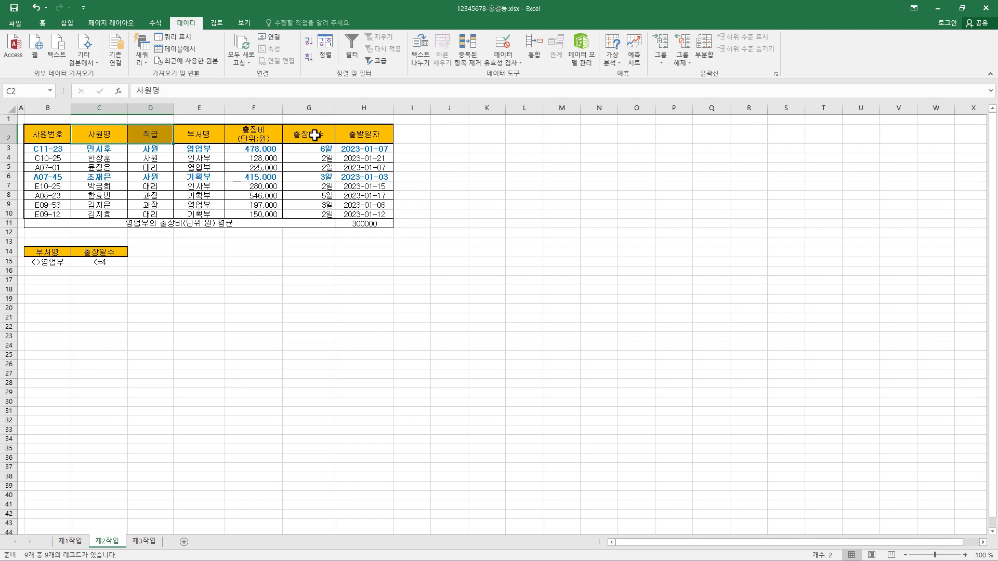
left_click_drag(314, 135, 367, 135)
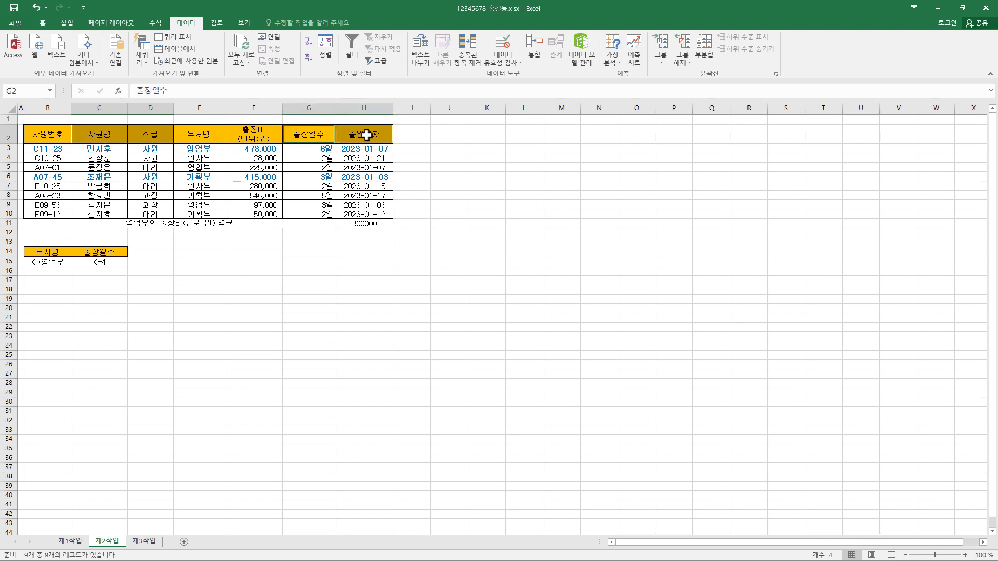
key("ctrl+c")
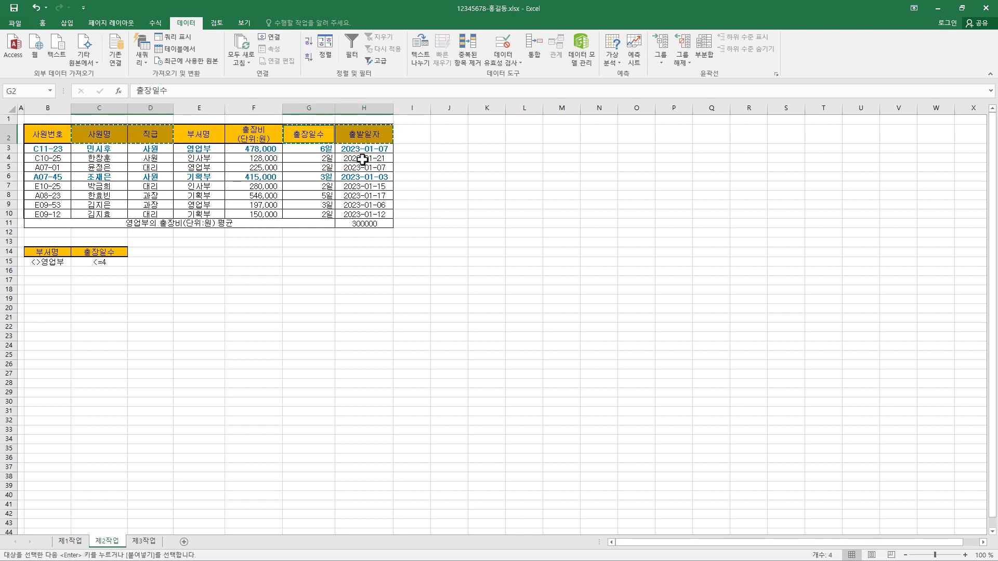
left_click(50, 293)
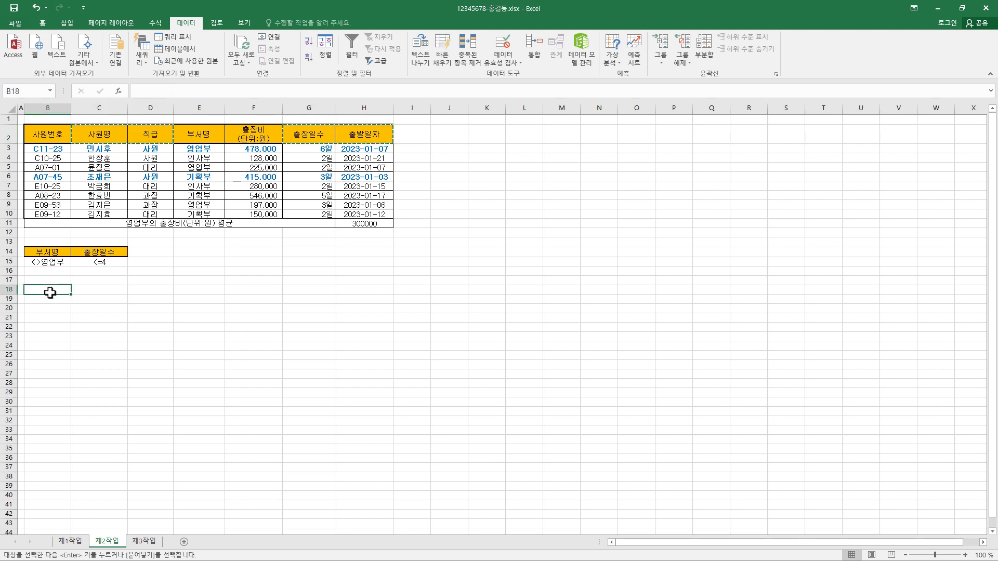
key("ctrl+v")
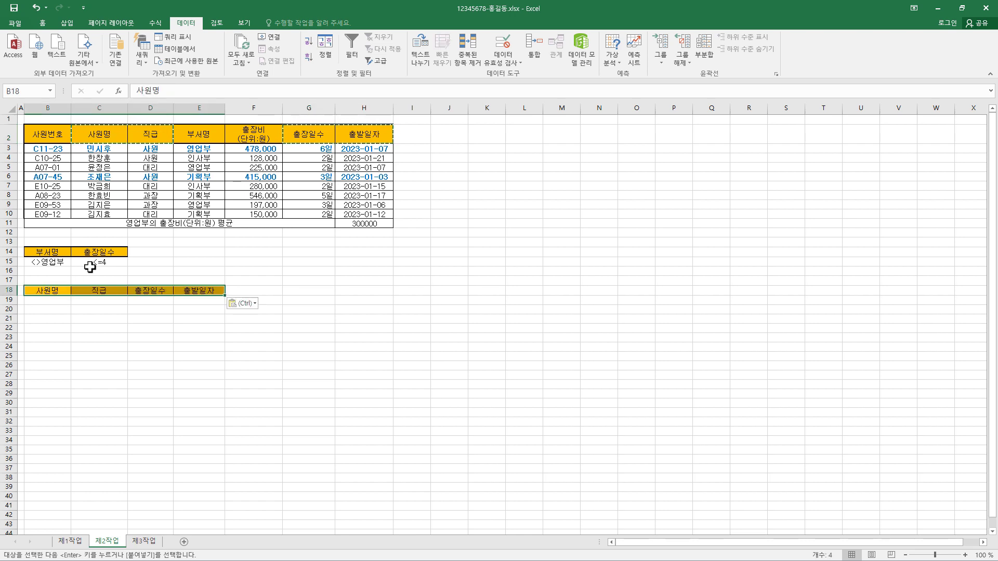
Start an advanced filter (고급 필터) that copies to another location (다른 장소에 복사), with list range B2:H10.
left_click(312, 168)
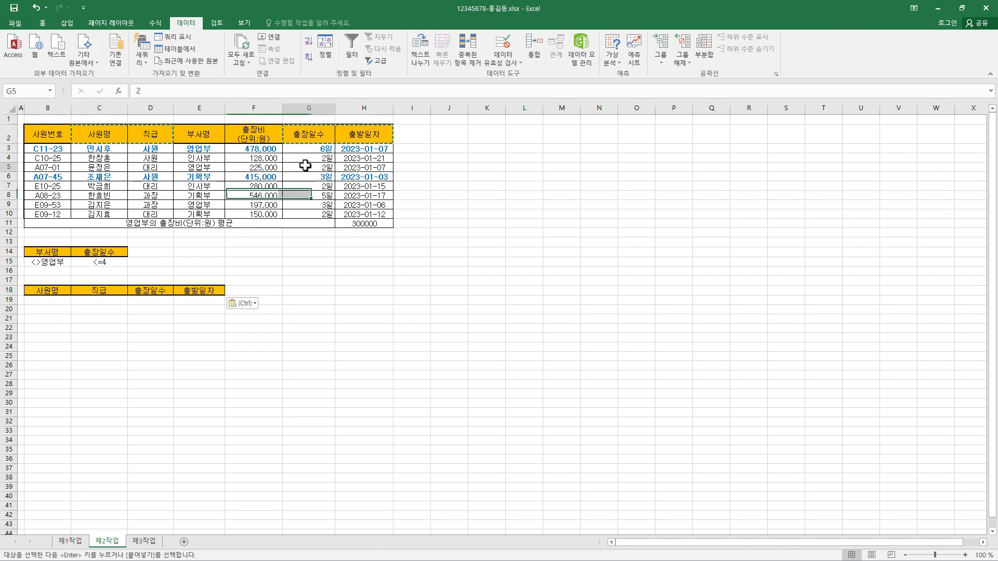
left_click(256, 194)
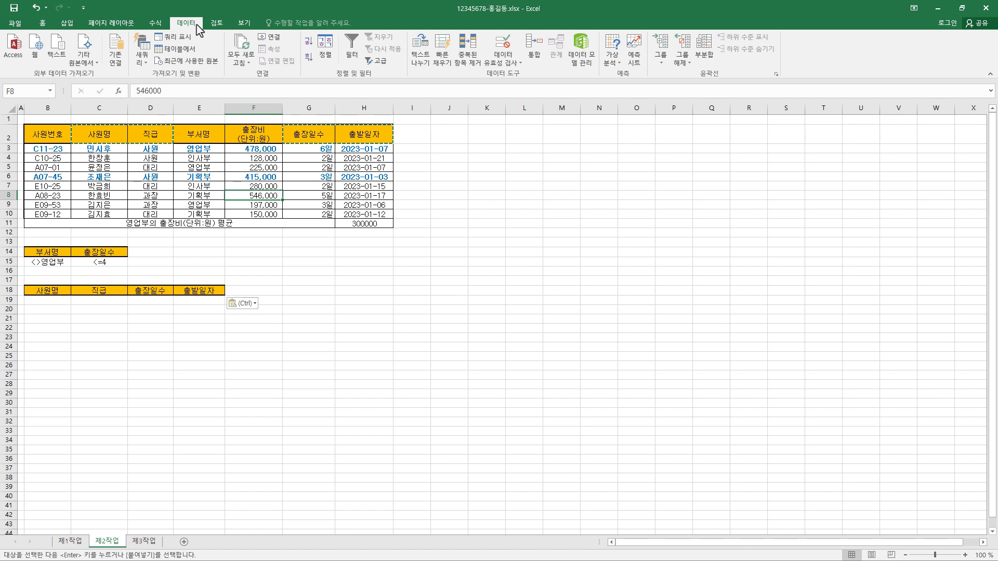
left_click(377, 61)
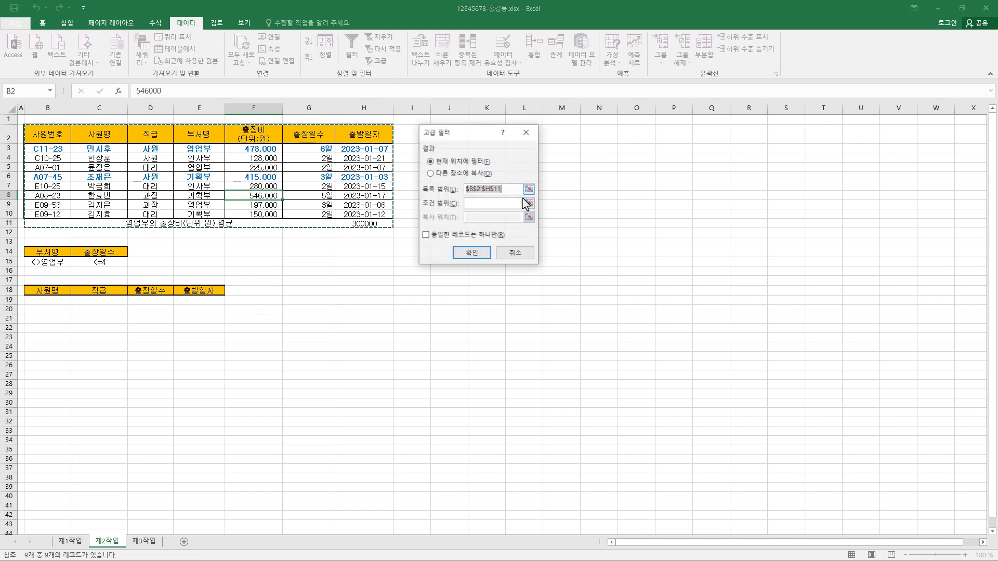
left_click(430, 174)
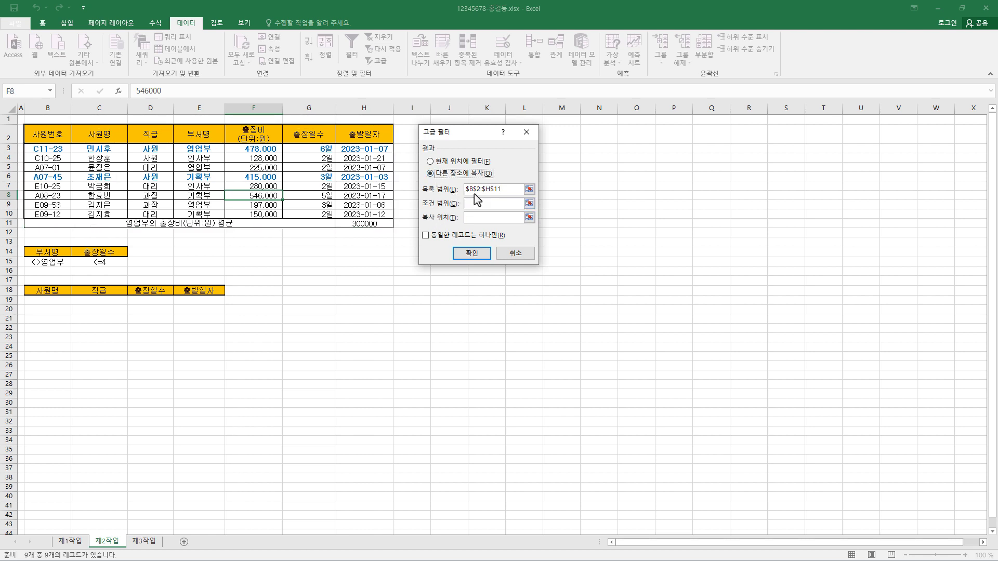
left_click(507, 191)
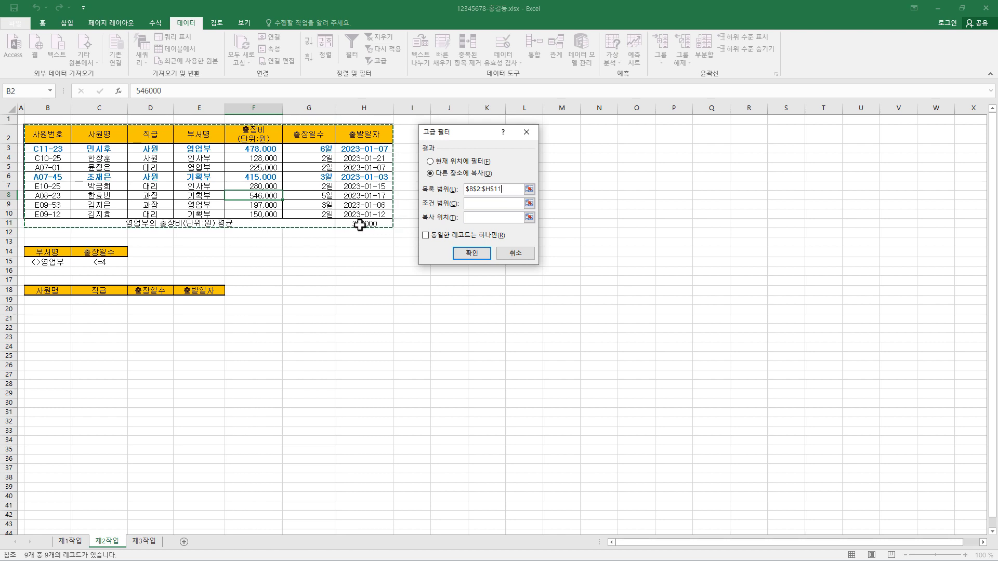
left_click_drag(506, 189, 462, 188)
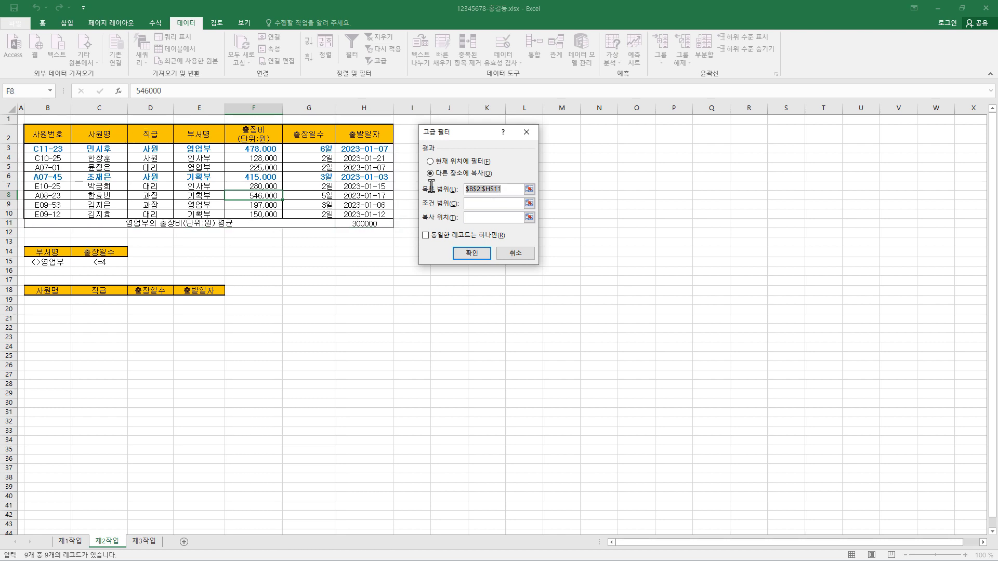
key("BackSpace")
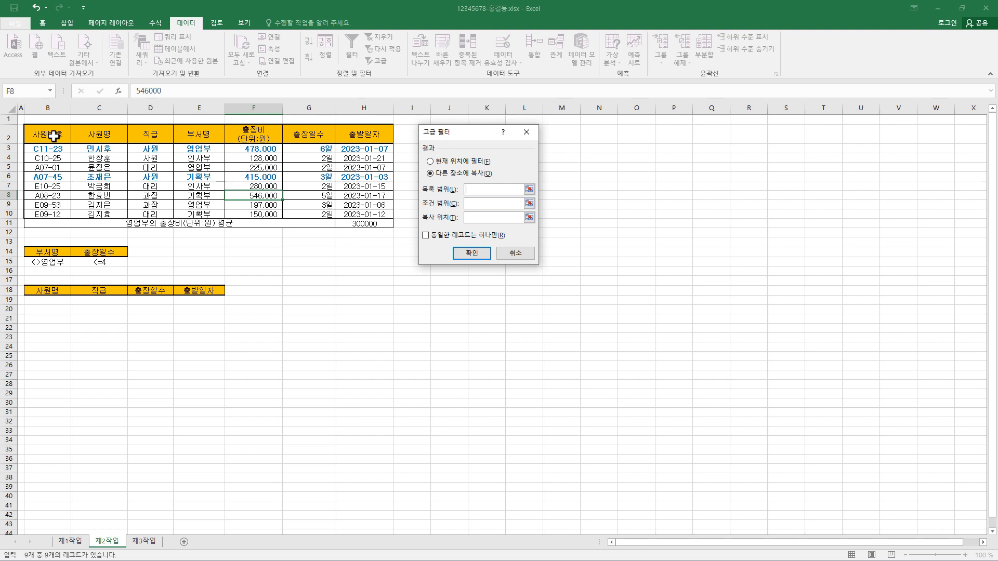
left_click_drag(53, 136, 360, 212)
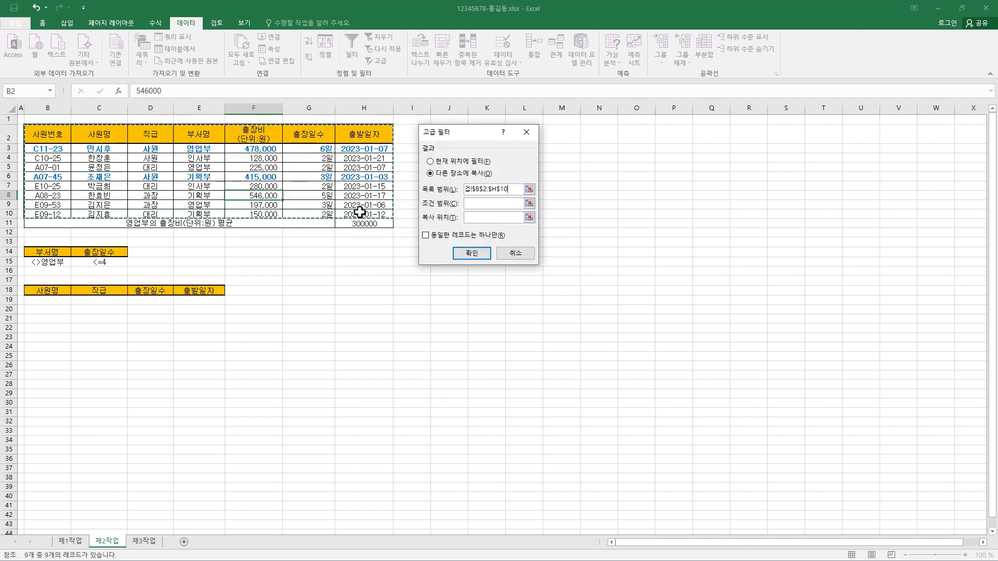
Set the advanced filter's criteria range to B14:C15 and its copy destination to B18:E18, and run it.
left_click(484, 207)
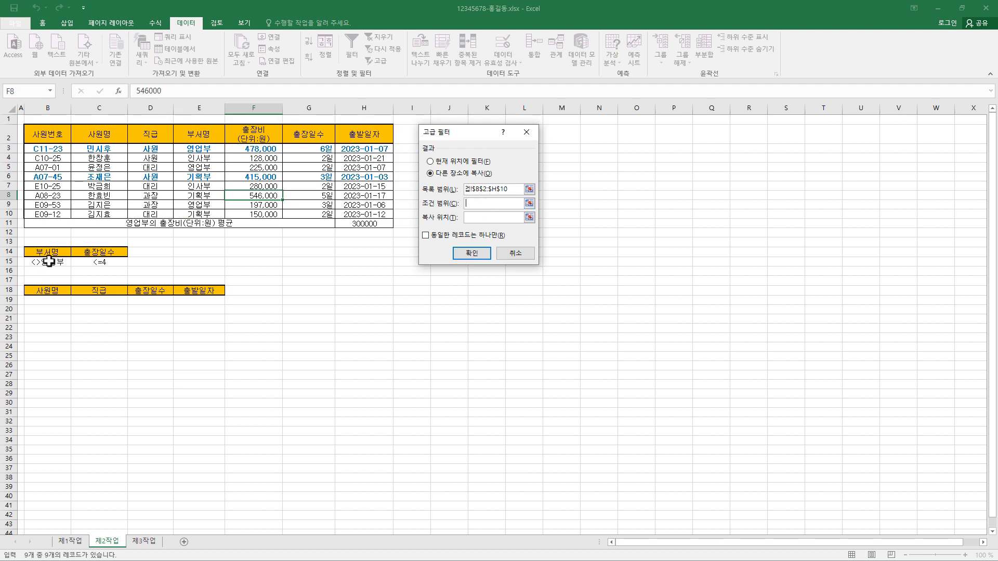
left_click_drag(51, 253, 113, 265)
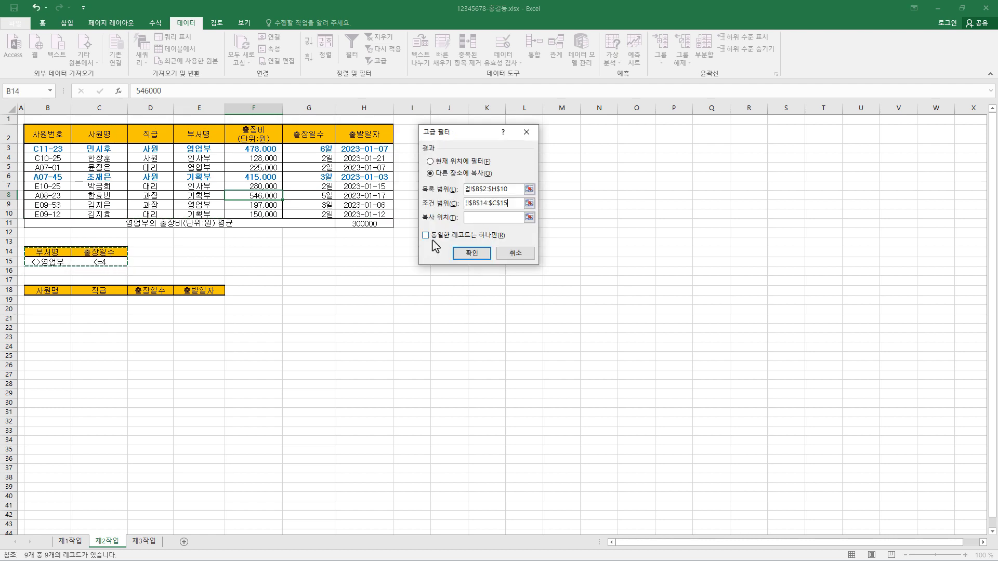
left_click(470, 217)
left_click_drag(58, 290, 180, 292)
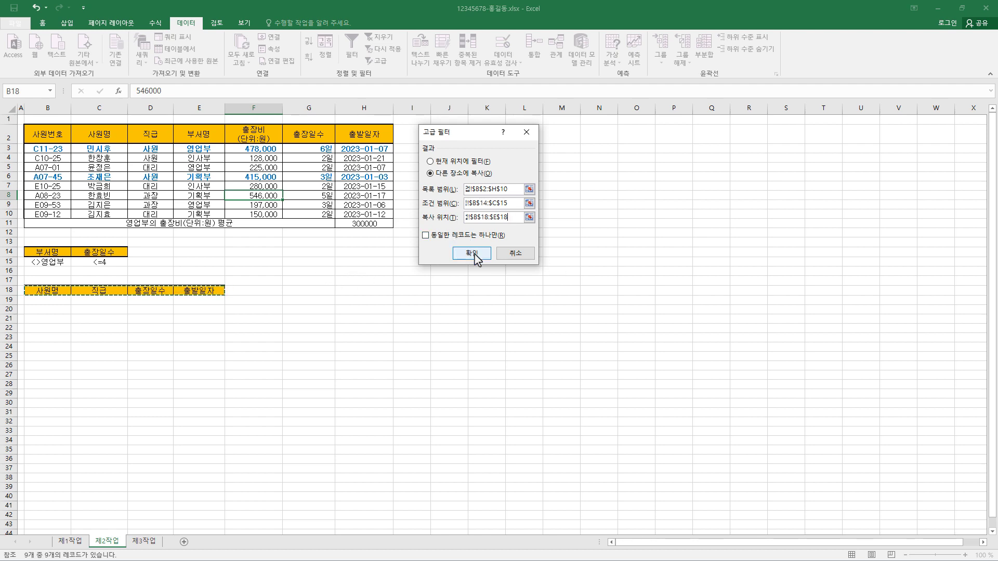
left_click(472, 253)
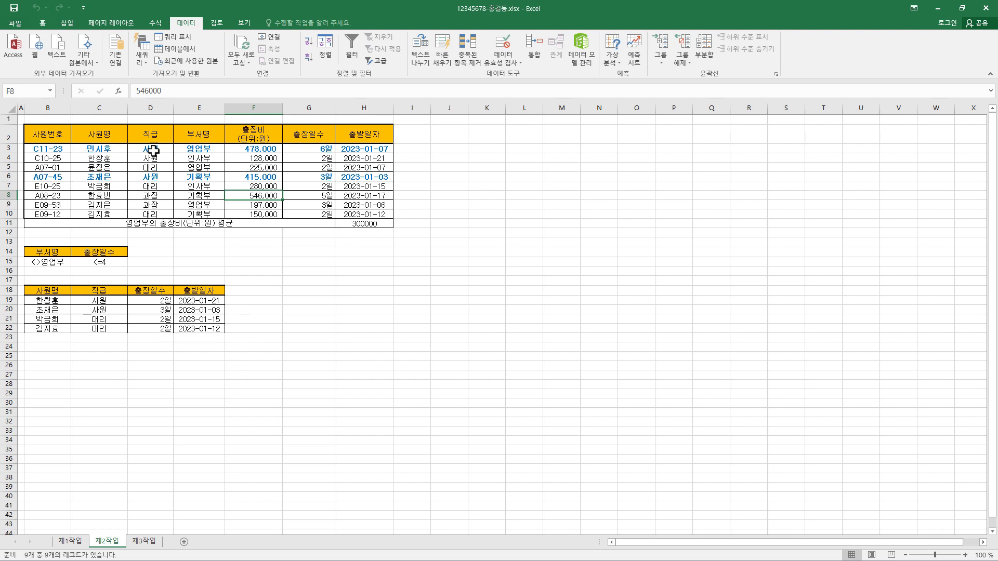
Copy B4:H12 from sheet 제1작업 and paste it at B2 of sheet 제3작업, keeping source column widths (원본 열 너비 유지).
left_click(81, 542)
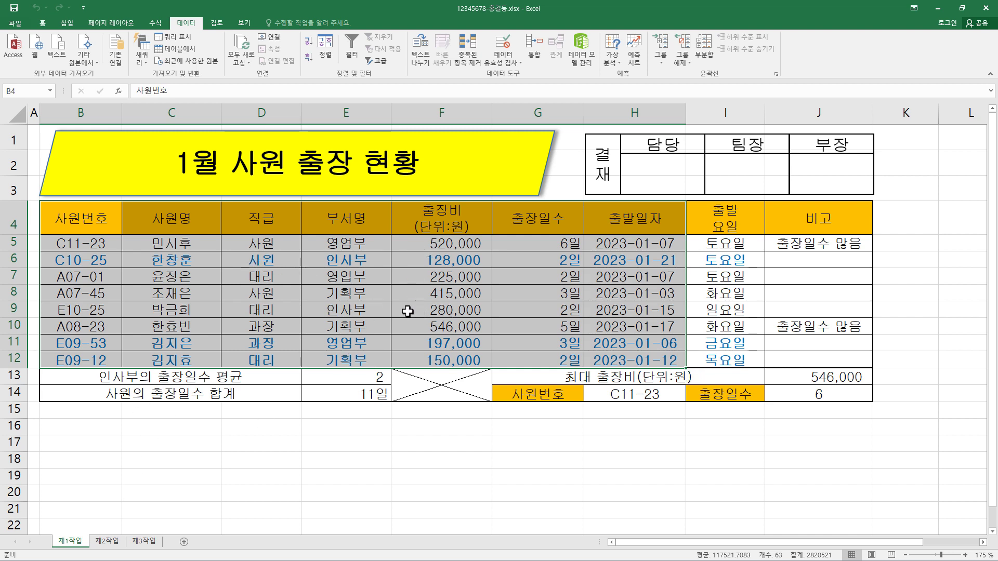
key("ctrl+c")
key("ctrl+q")
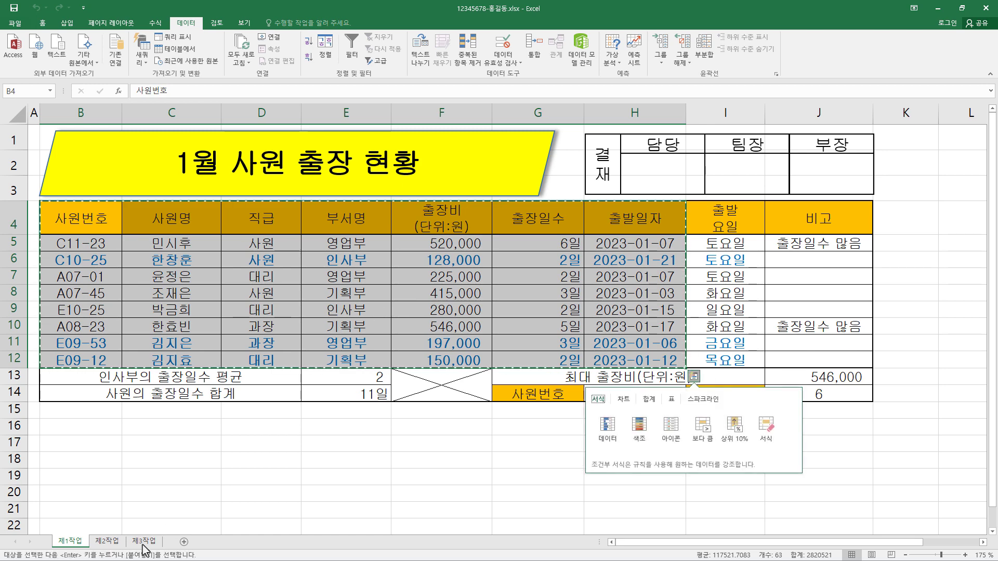
left_click(144, 541)
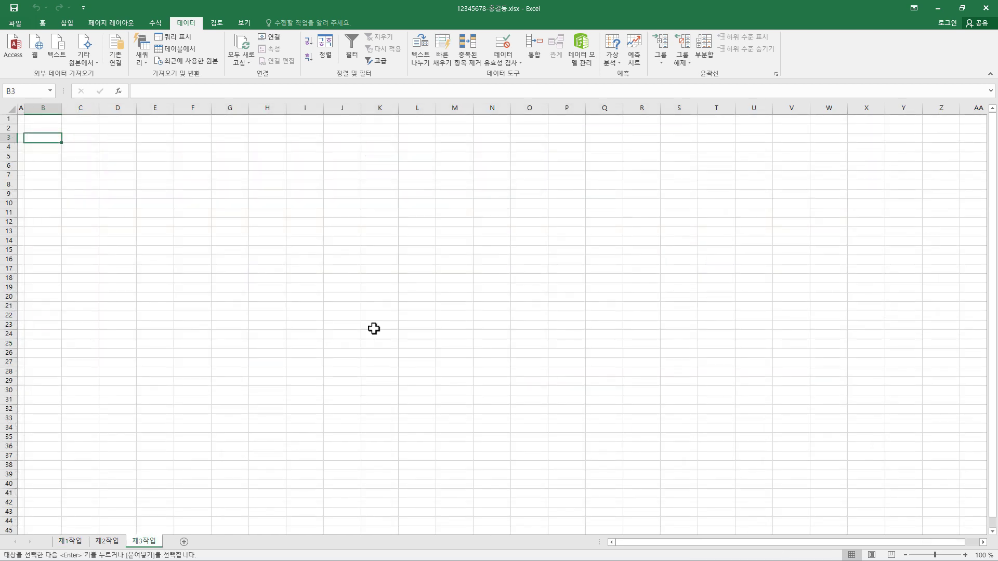
left_click(52, 128)
left_click(42, 25)
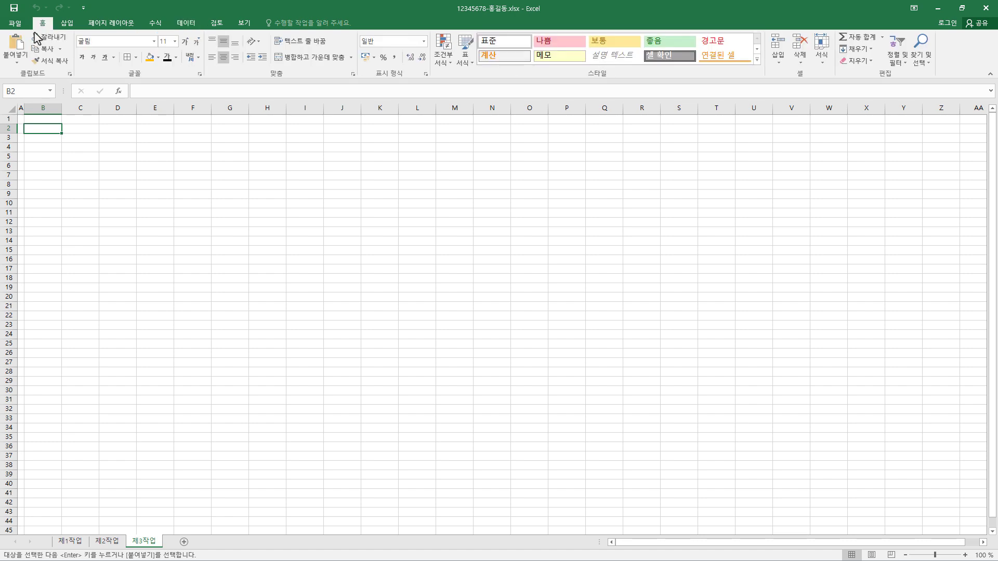
left_click(16, 58)
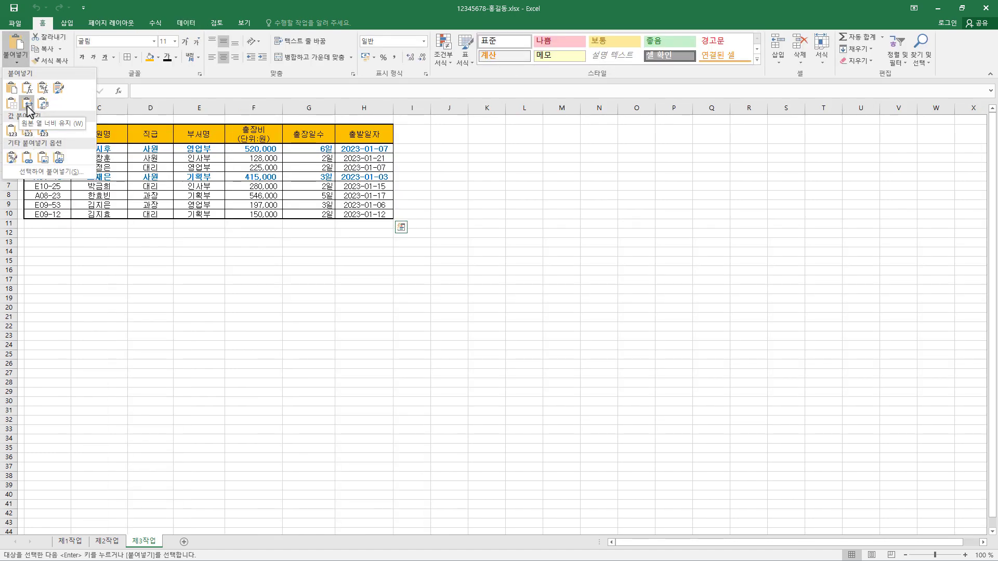
left_click(28, 104)
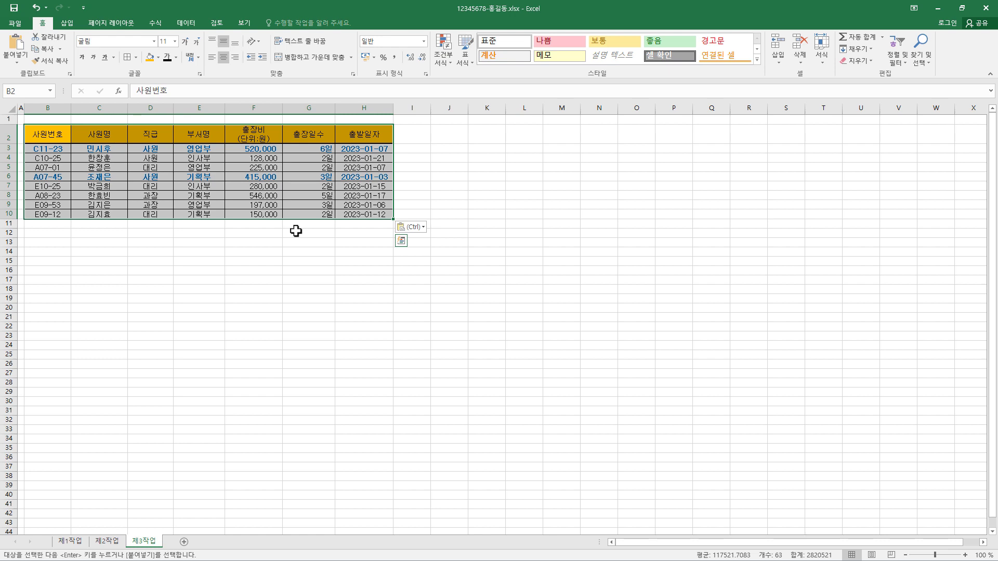
Sort the table on sheet 제3작업 by 부서명 in descending order.
left_click(209, 136)
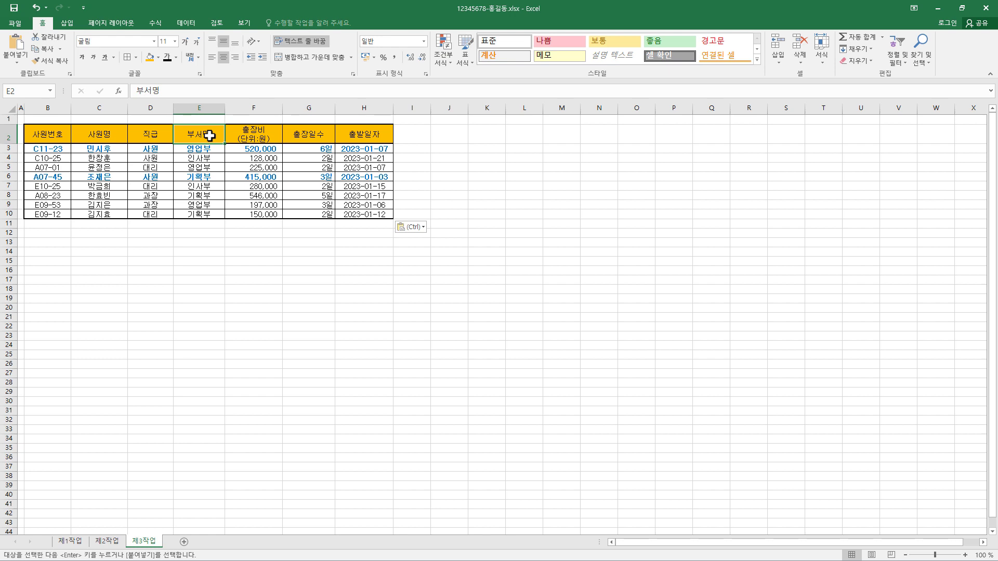
left_click(188, 23)
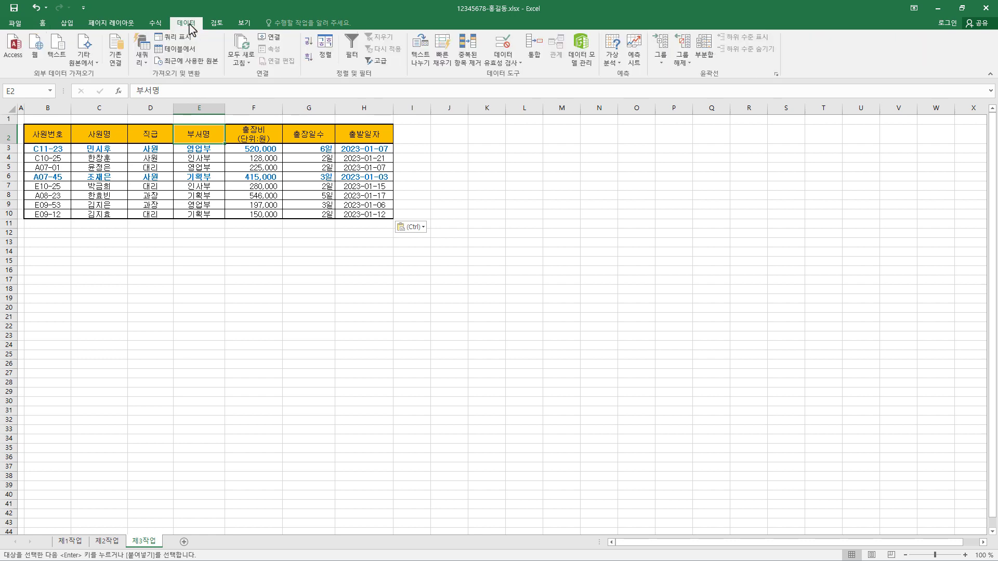
left_click(311, 58)
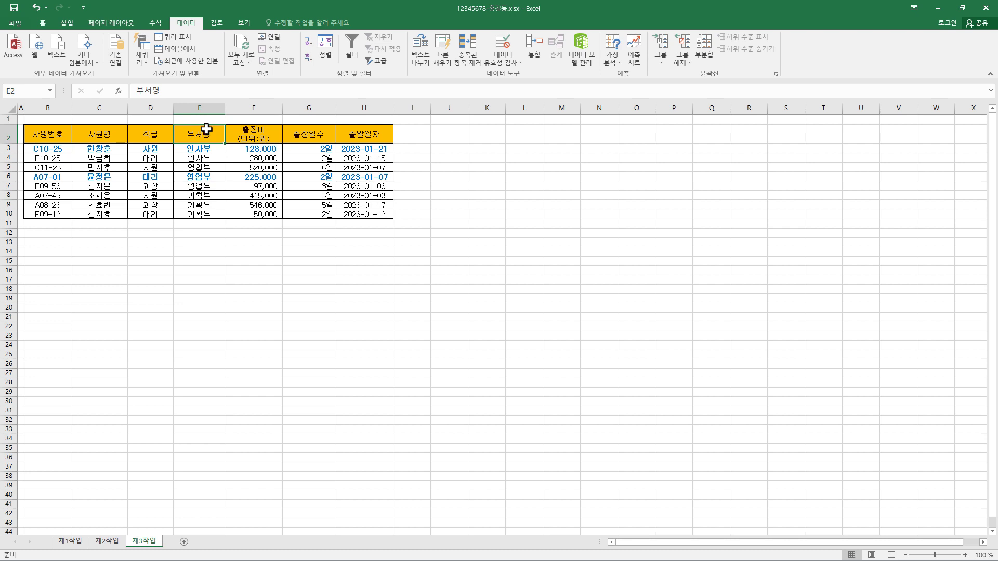
Add subtotals (부분합) grouped by 부서명 that use the 개수 function on 사원명 only, with 출발일자 excluded.
left_click(704, 52)
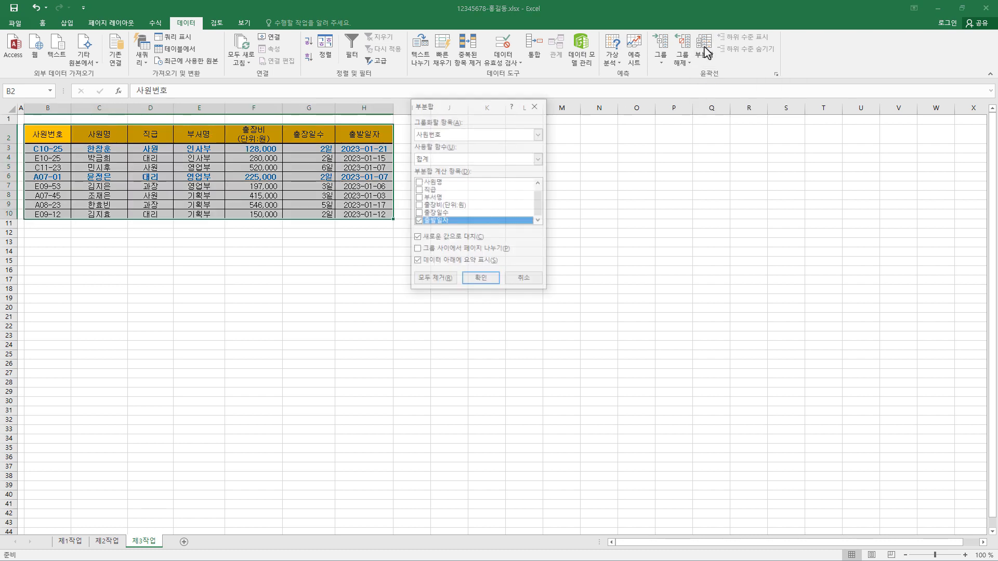
left_click(445, 137)
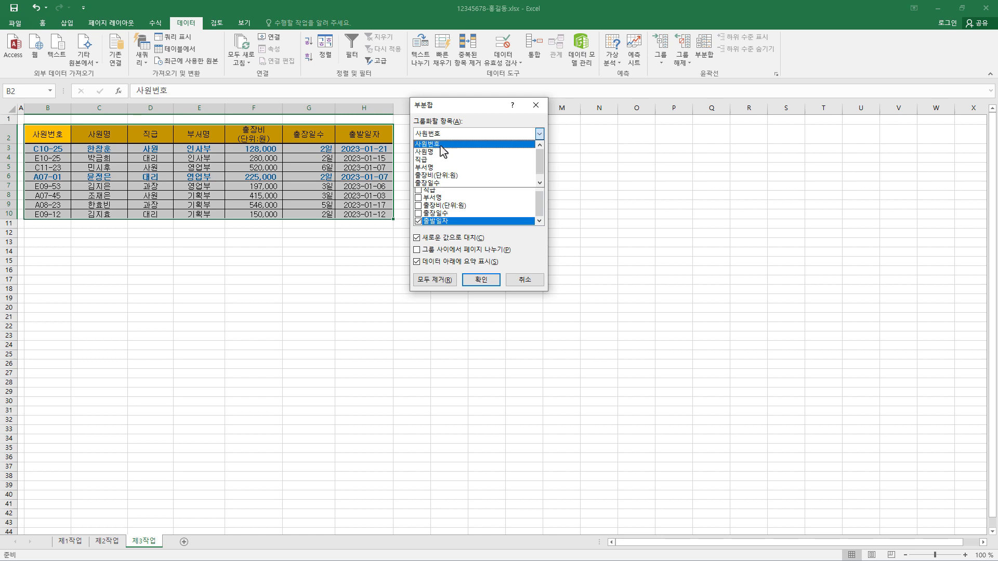
left_click(436, 168)
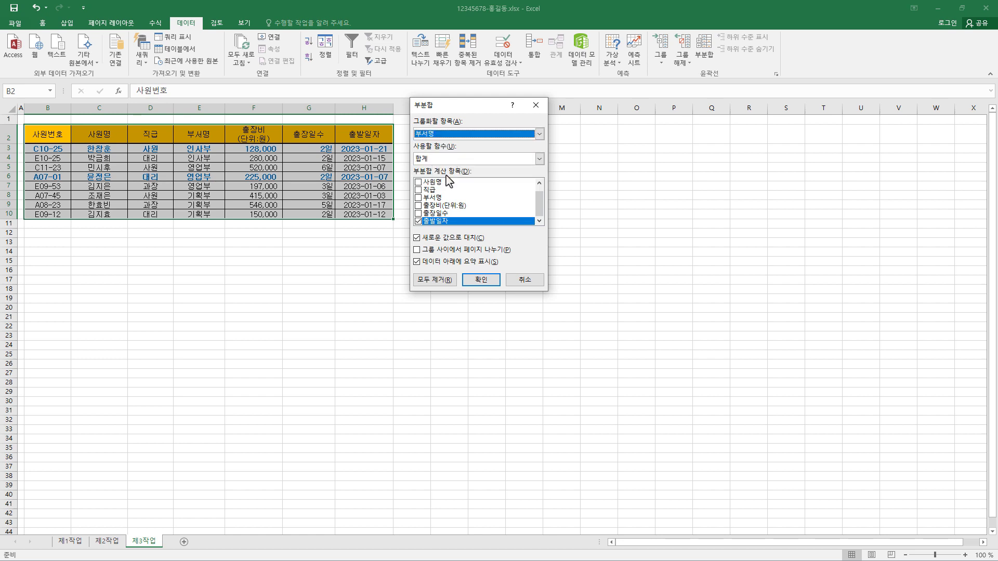
left_click(417, 222)
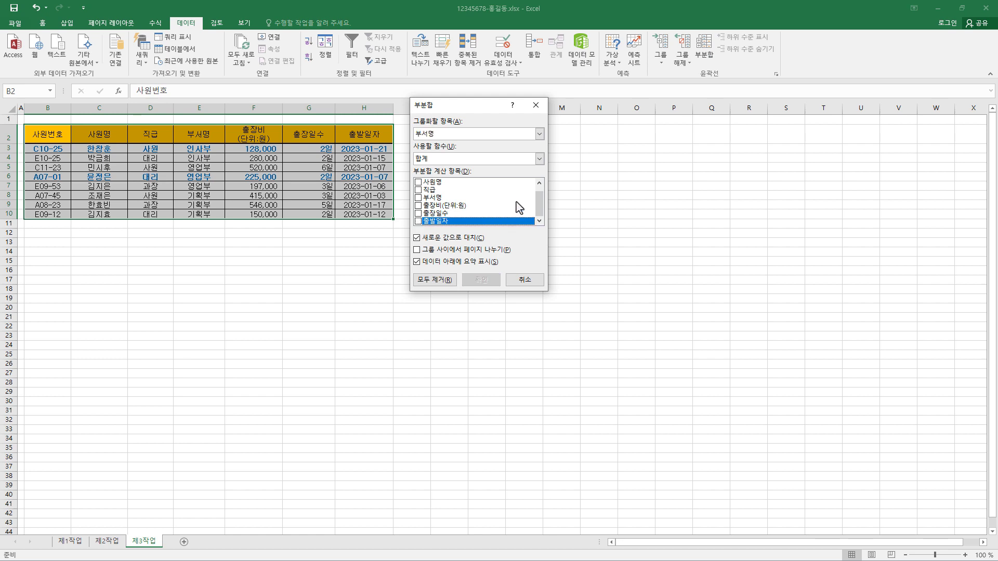
left_click(418, 183)
left_click(431, 159)
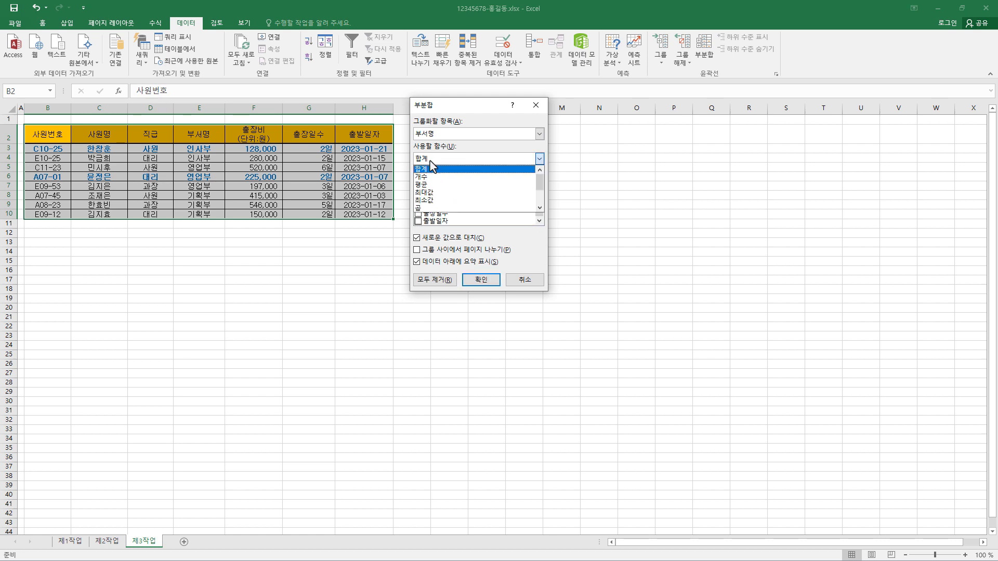
left_click(430, 177)
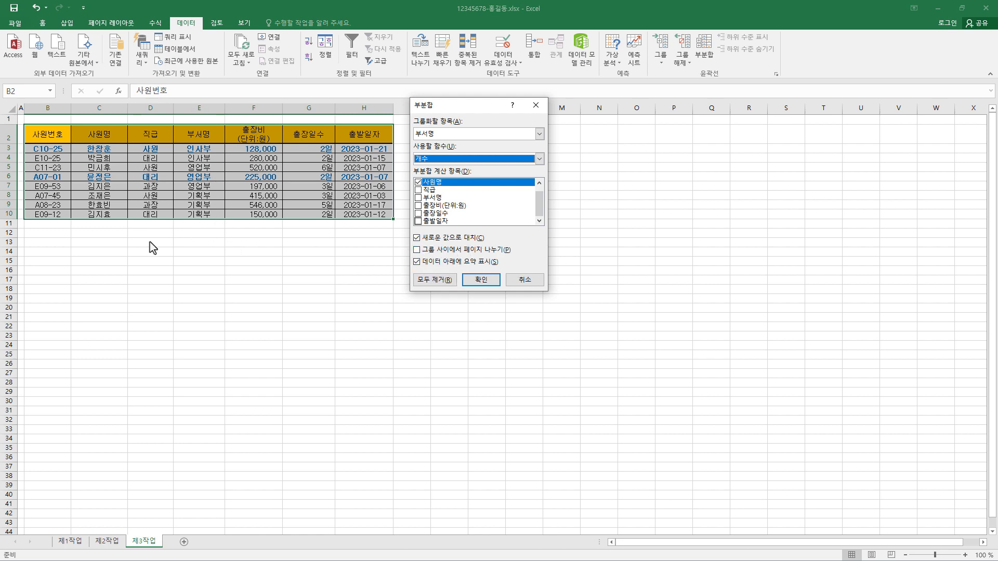
left_click(488, 284)
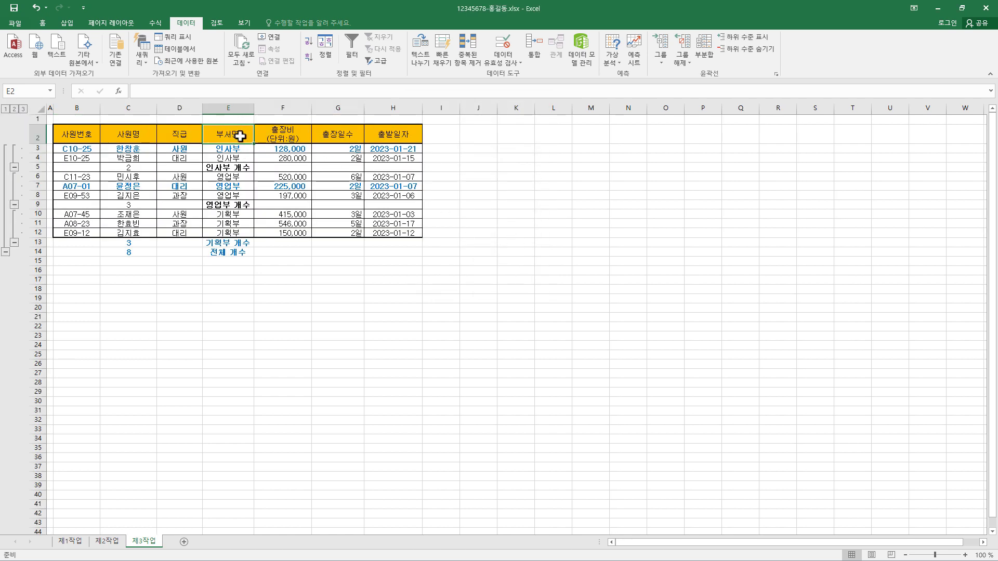
Add 평균 subtotals of 출장비(단위:원) by 부서명 without replacing the existing subtotals, and clear the table's outline (윤곽 지우기).
left_click(704, 49)
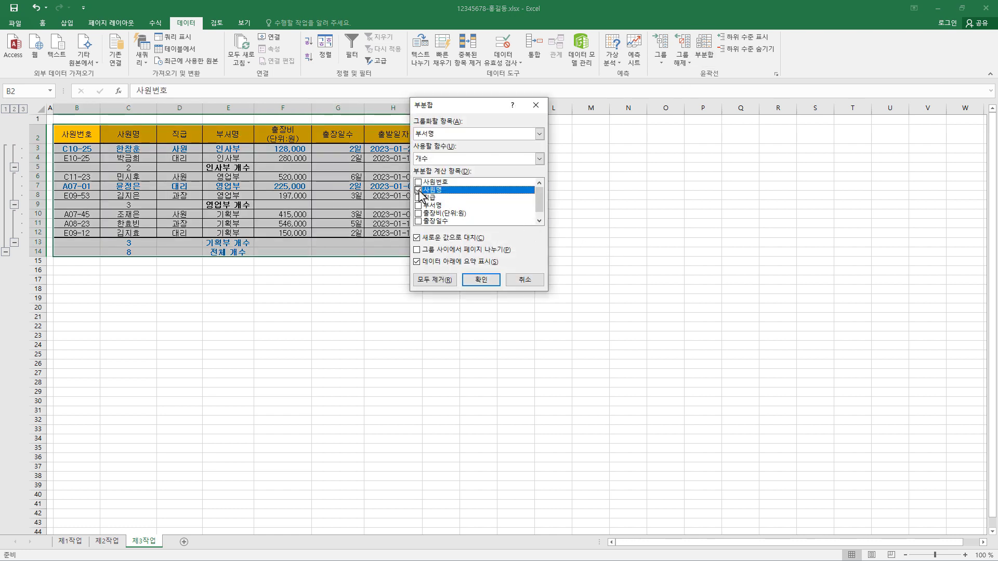
left_click(419, 190)
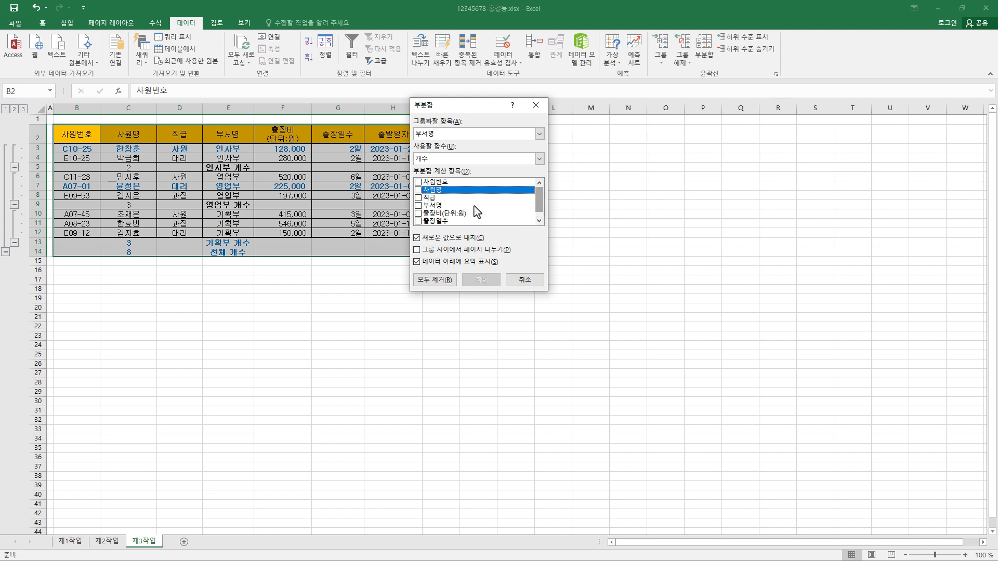
left_click(419, 215)
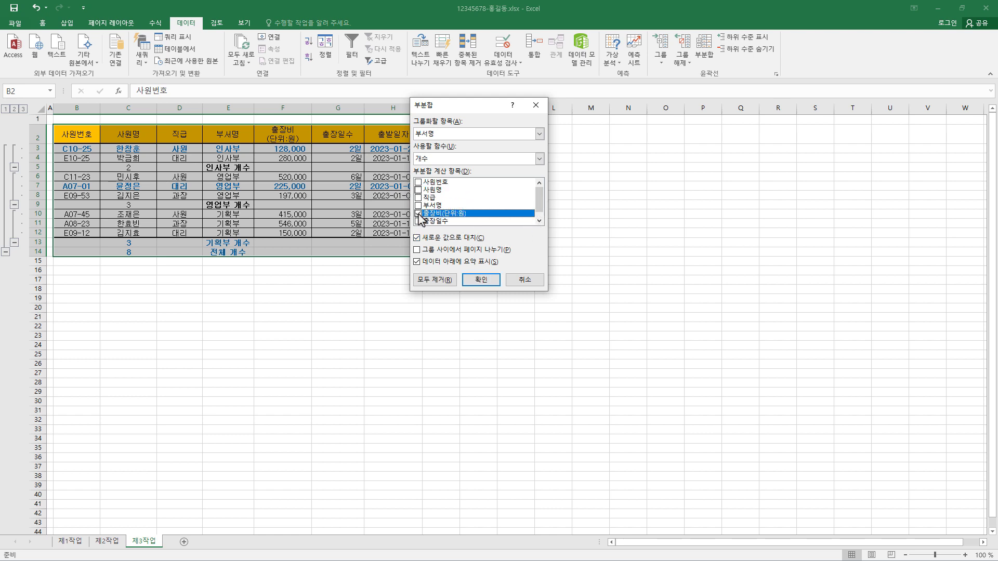
left_click(436, 159)
left_click(435, 186)
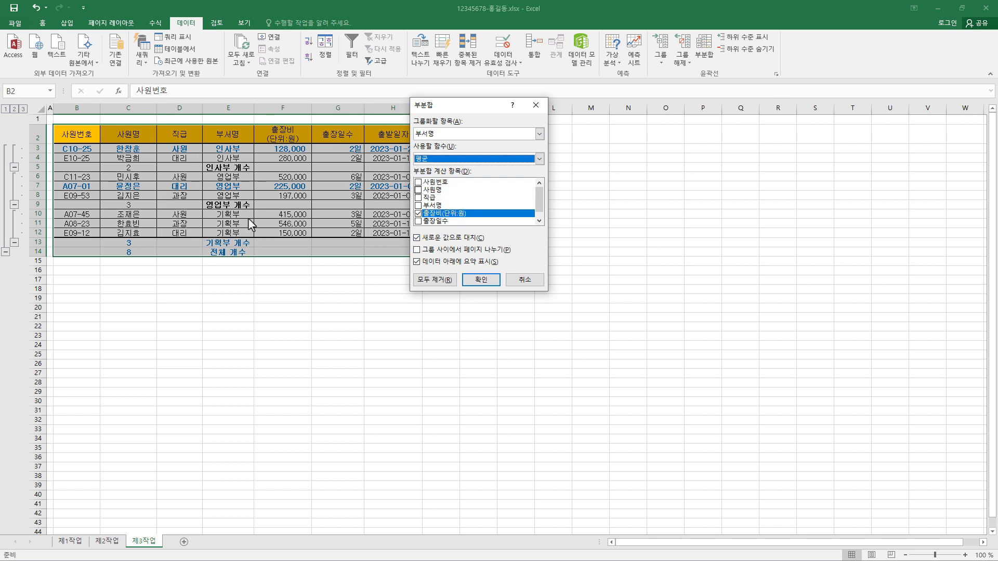
left_click(416, 238)
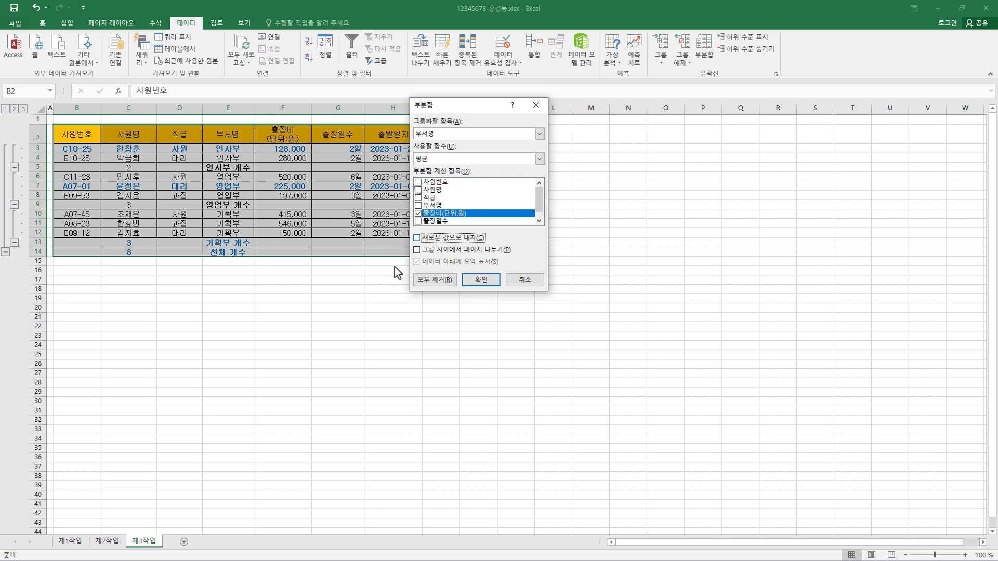
left_click(481, 280)
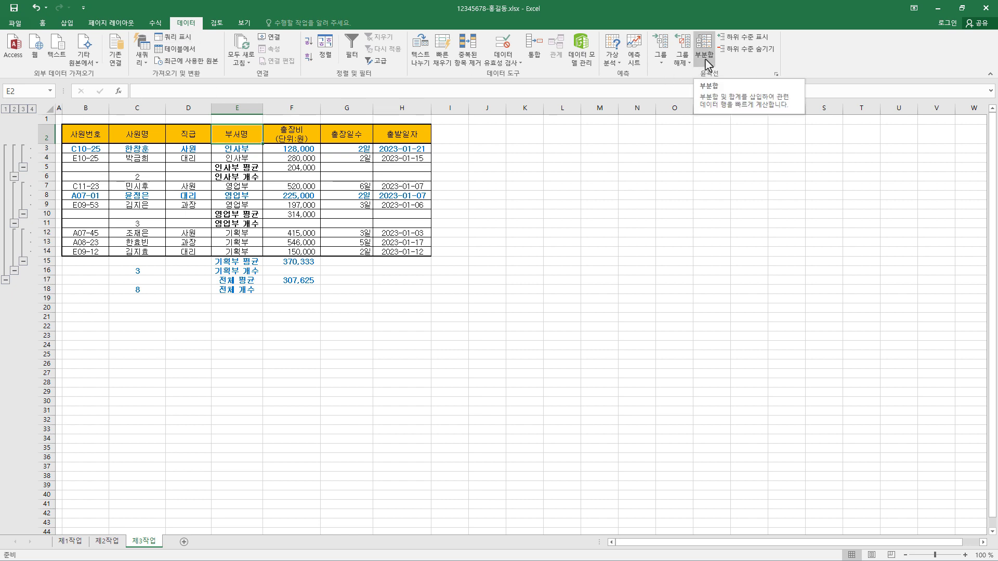
left_click(689, 64)
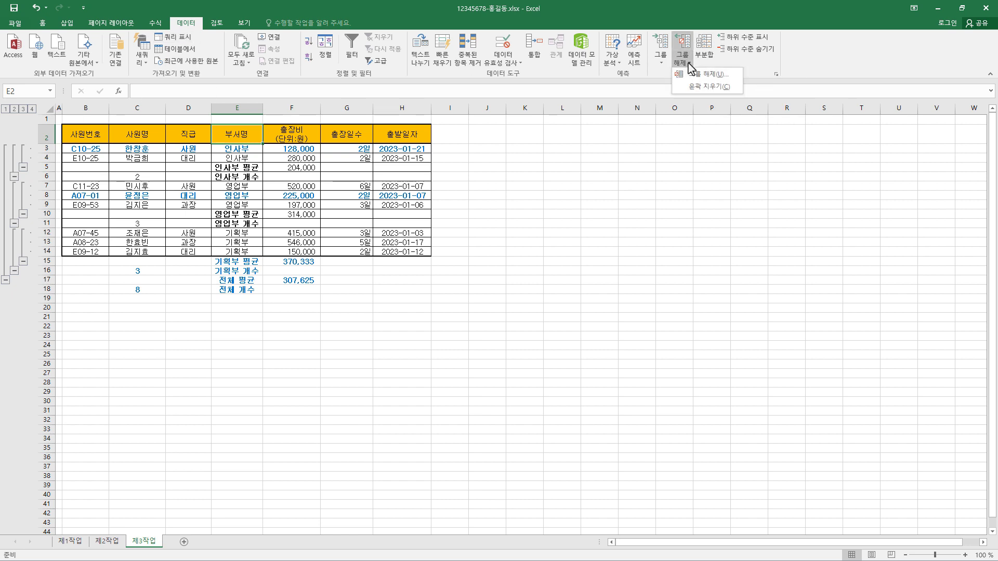
left_click(705, 87)
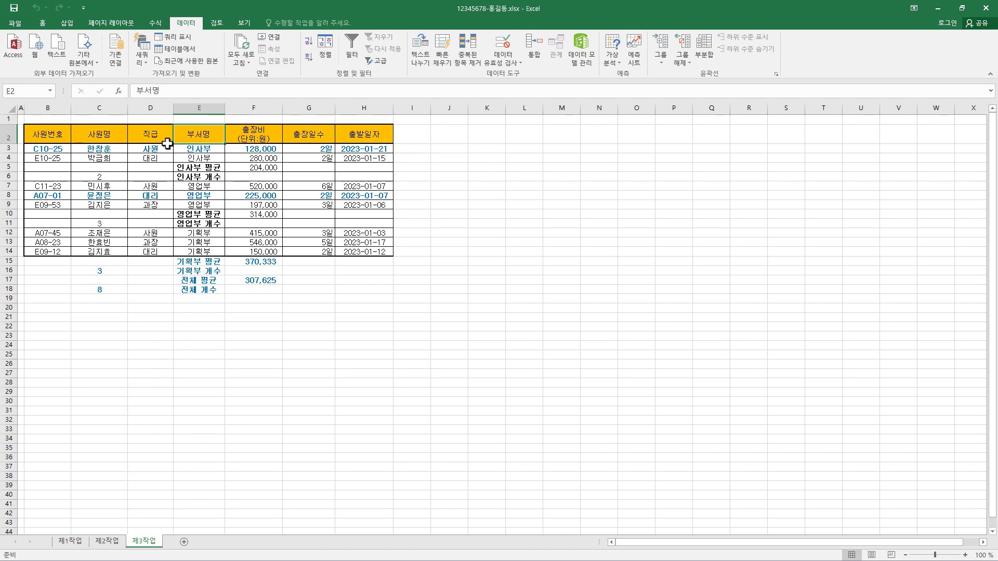
Compare the highlighted rows in the tables on sheets 제1작업, 제2작업 and 제3작업.
left_click(68, 541)
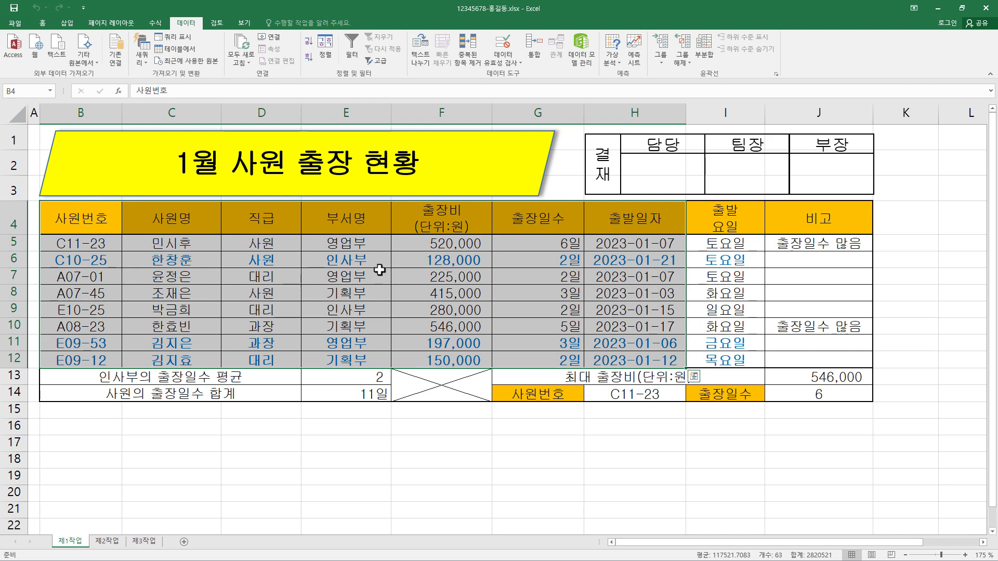
left_click(142, 541)
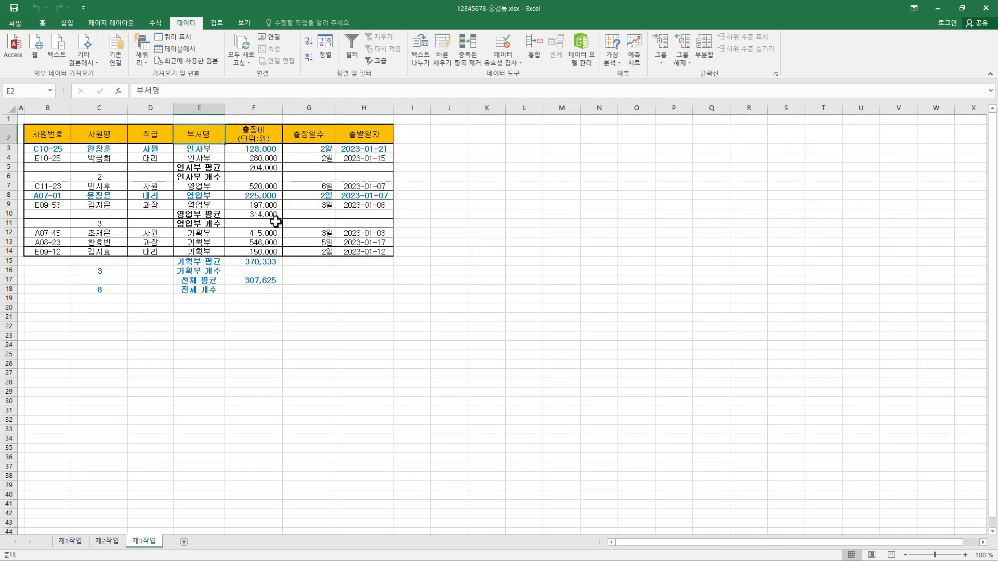
left_click(108, 541)
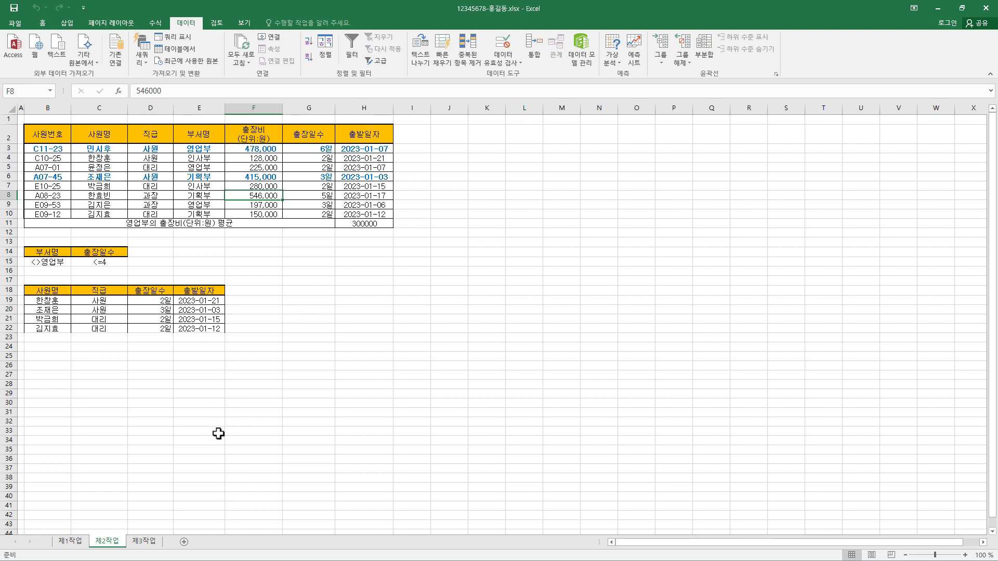
left_click(148, 545)
left_click(306, 196)
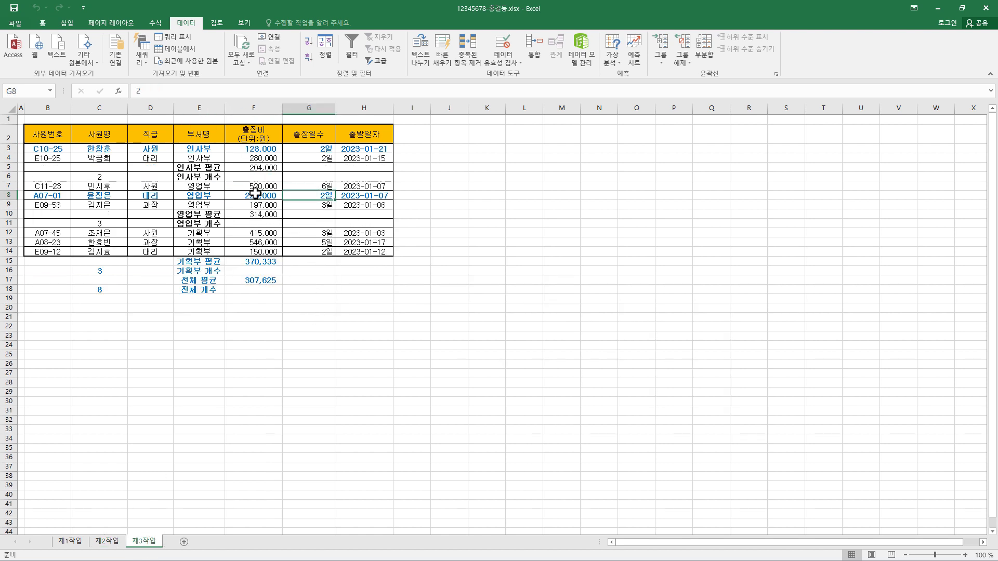
left_click(268, 221)
left_click(259, 176)
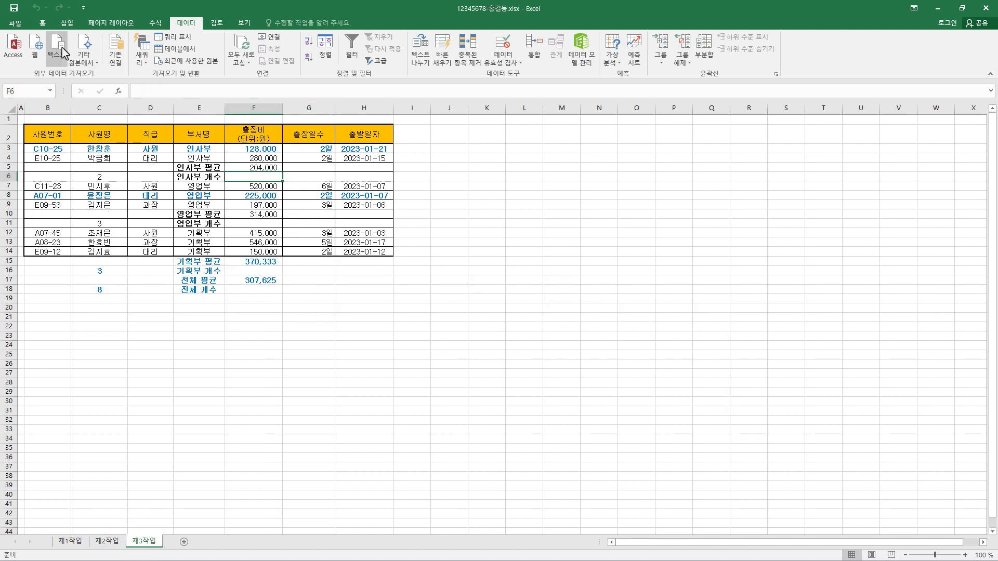
Open the conditional formatting rules manager on sheet 제3작업 and list the rules of the whole current worksheet (현재 워크시트).
left_click(44, 24)
left_click(444, 60)
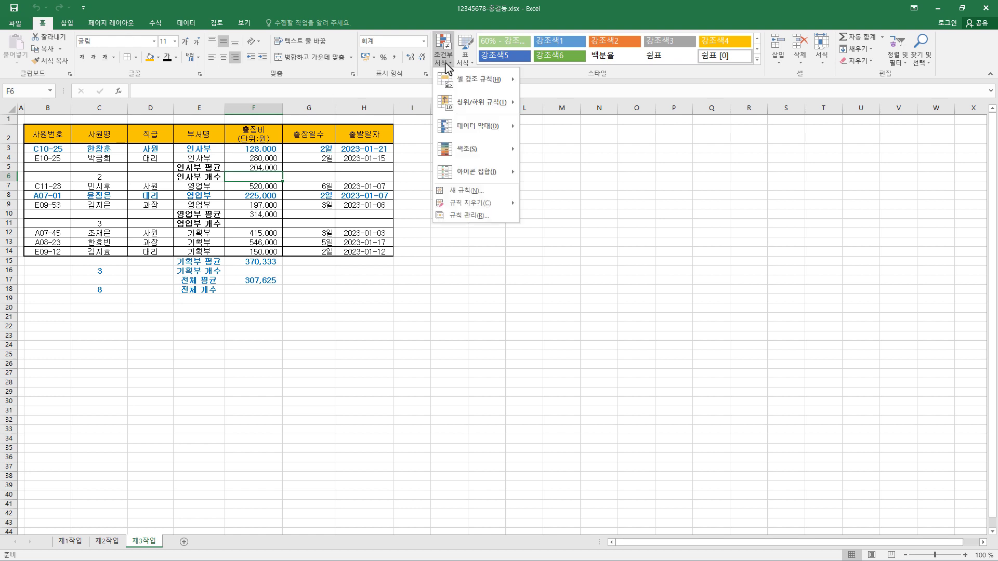
left_click(478, 214)
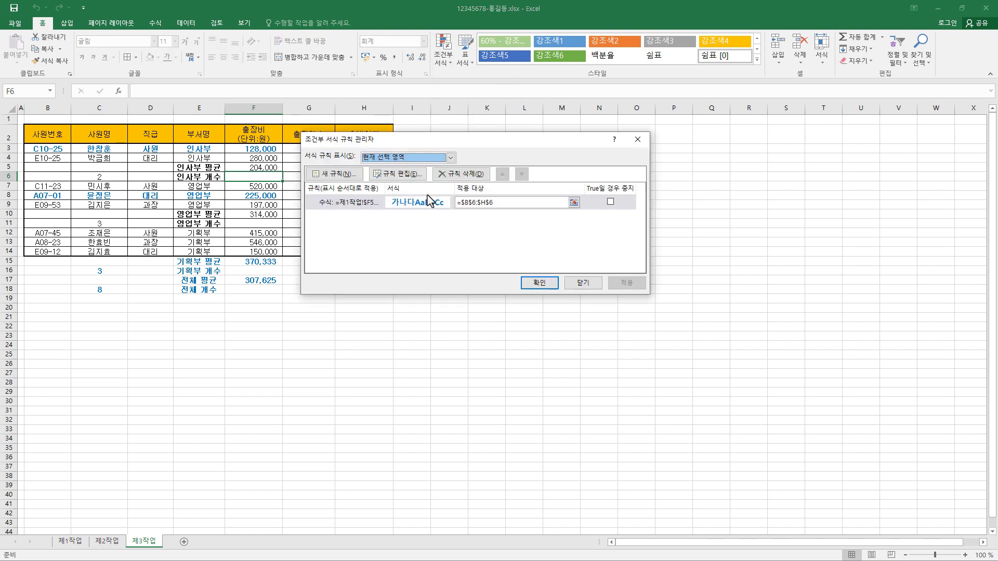
left_click(422, 159)
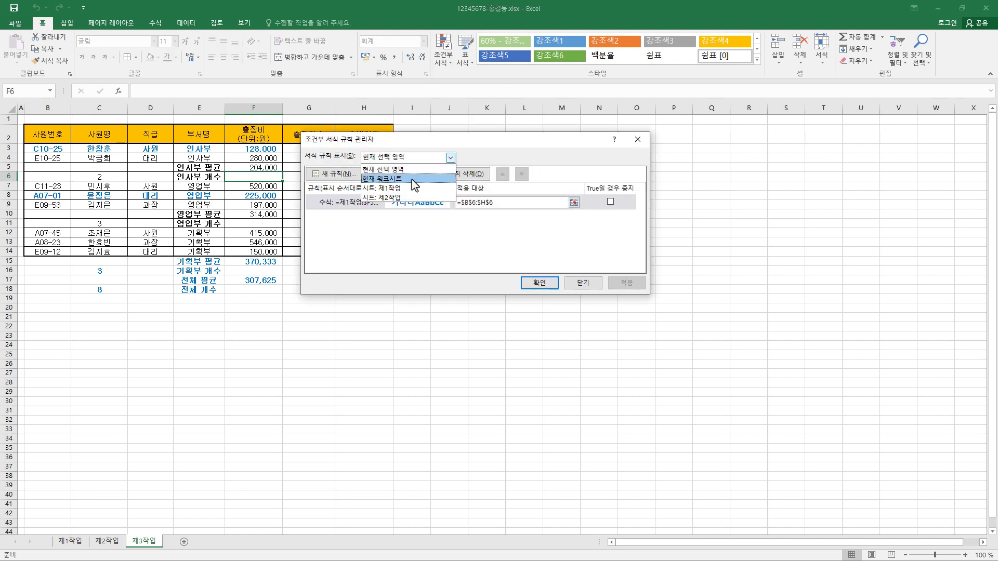
left_click(414, 183)
left_click_drag(640, 216, 642, 171)
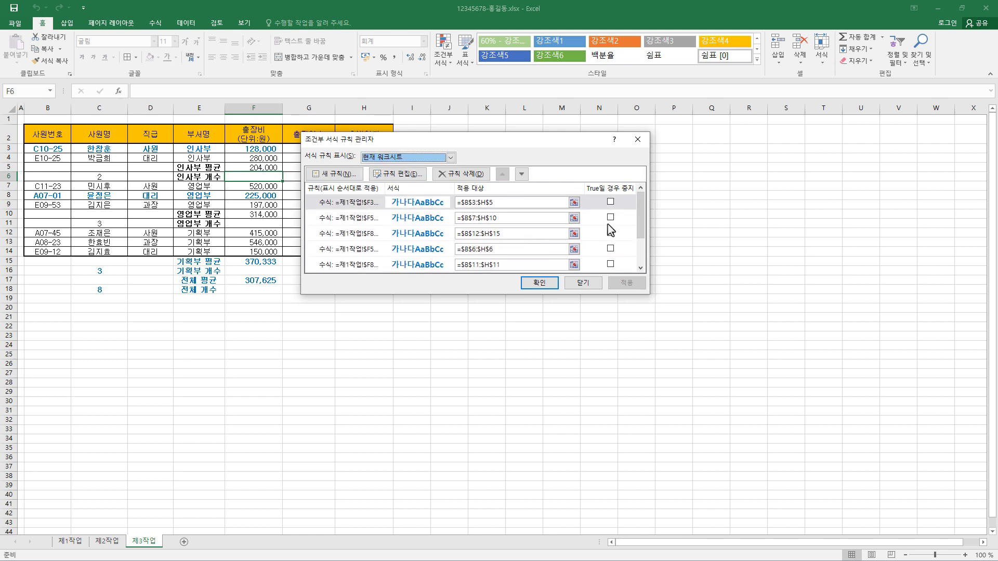
left_click_drag(640, 228, 643, 259)
Delete all conditional formatting rules of sheet 제3작업 except the one applied to B3:H5.
left_click(367, 251)
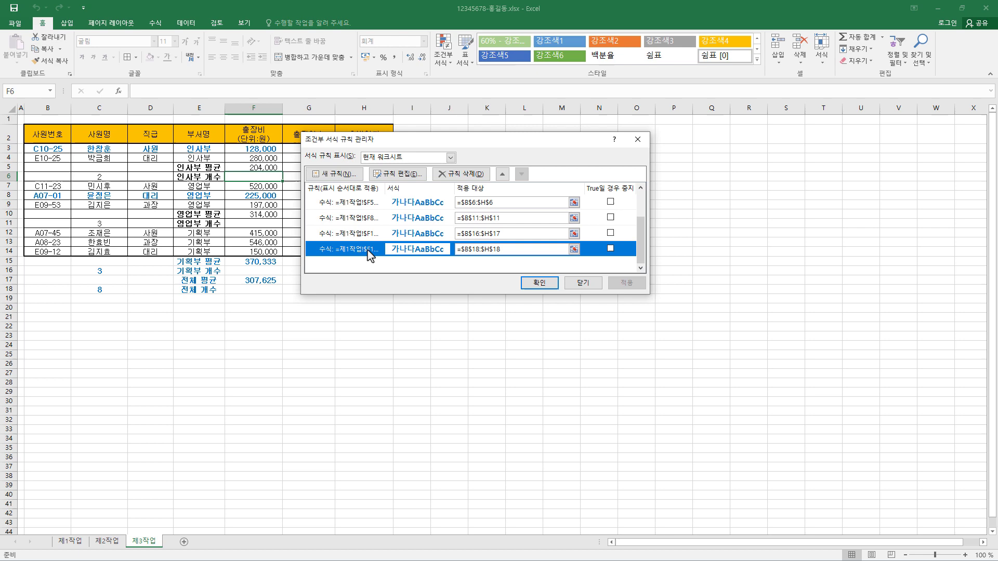
left_click(462, 177)
left_click(461, 176)
left_click(461, 177)
left_click(461, 177)
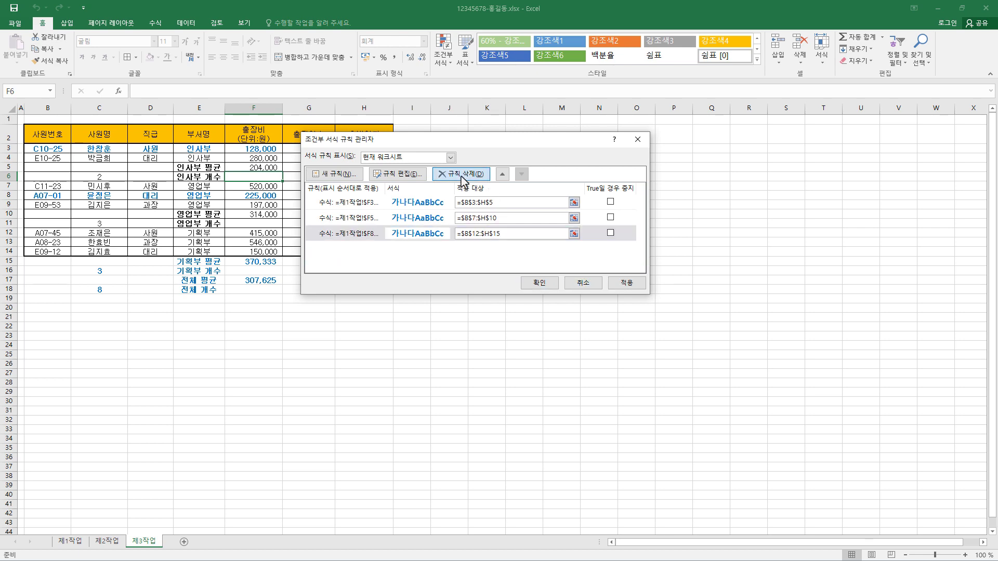
left_click(462, 177)
left_click(461, 176)
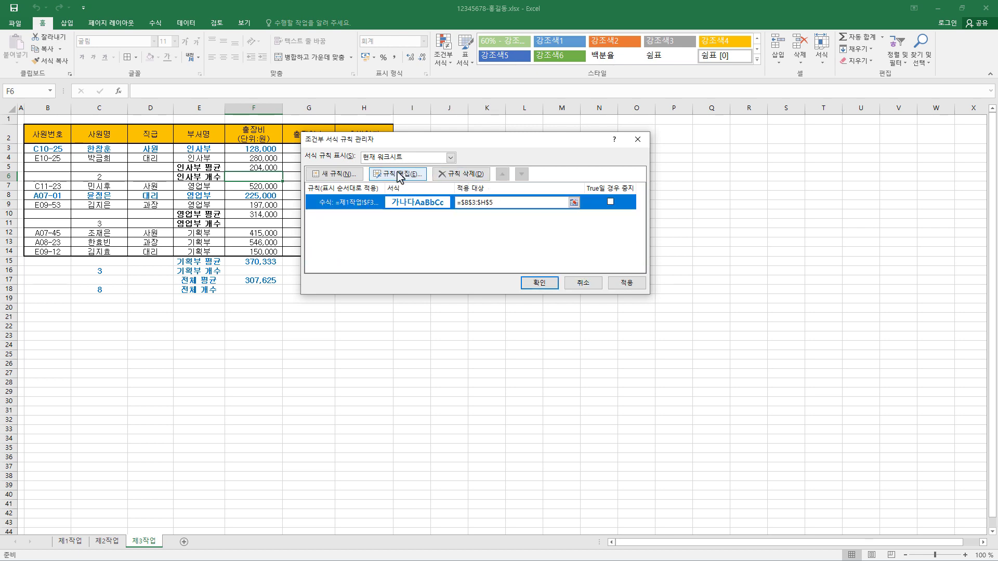
Remove the 제1작업 sheet reference from the remaining rule so that its formula is =$F3<=200000.
left_click(396, 174)
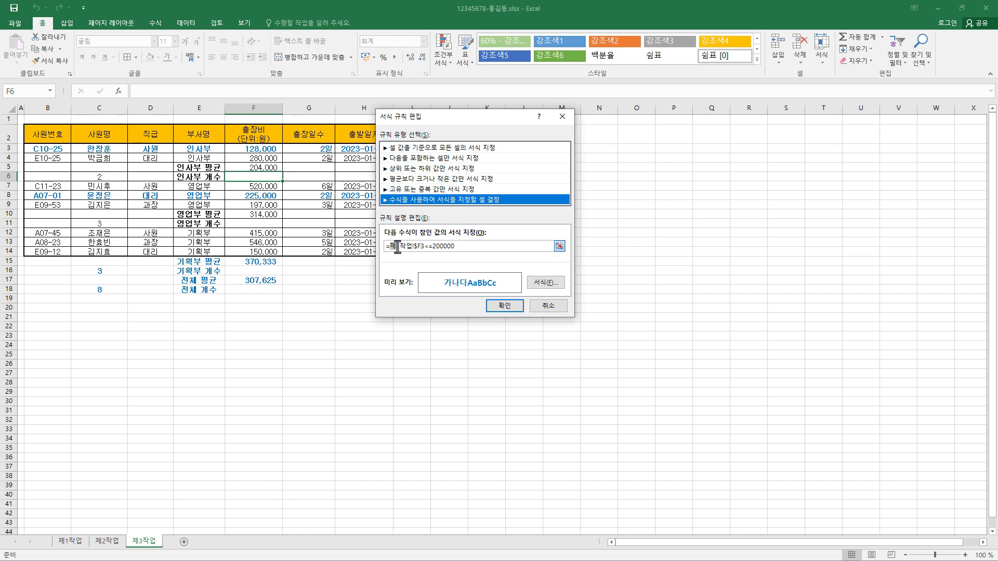
left_click_drag(398, 247, 412, 247)
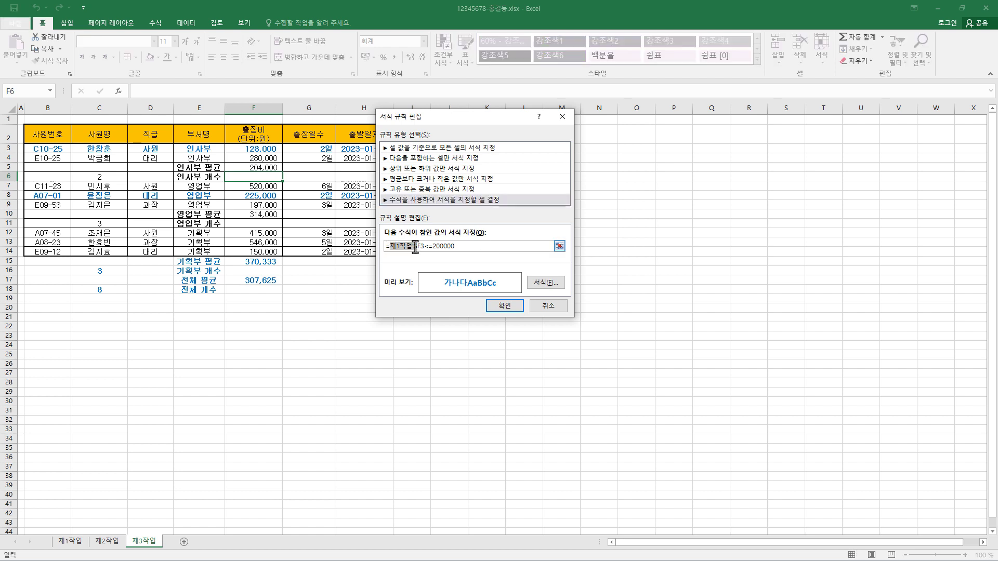
key("Delete")
left_click_drag(452, 247, 373, 242)
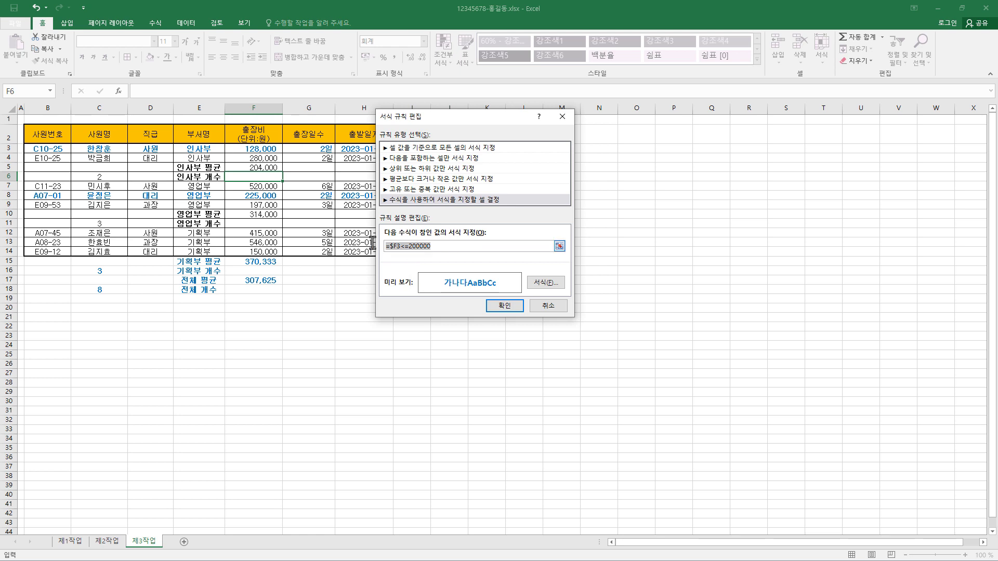
left_click(502, 306)
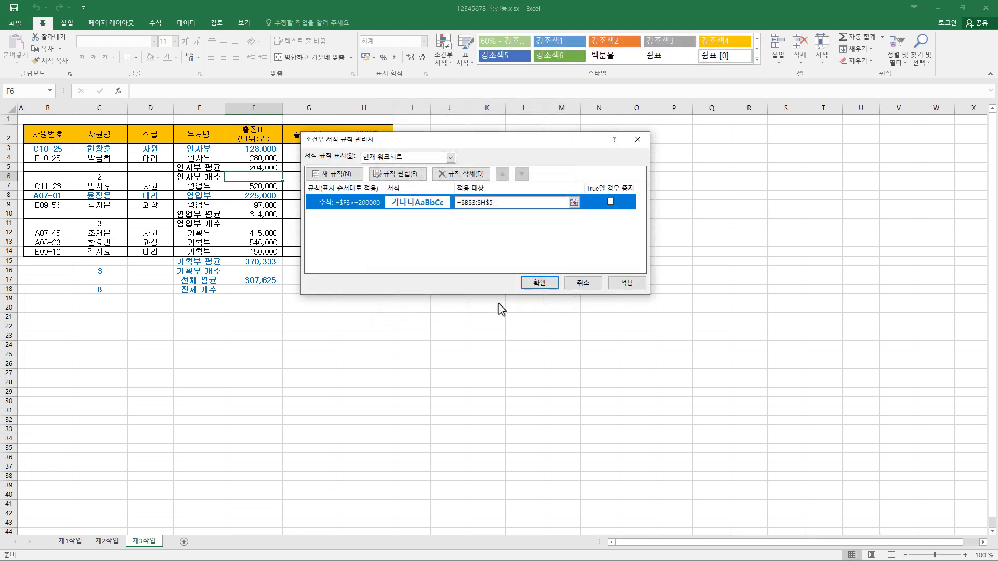
Set the remaining rule's applied range to =$B$3:$H$18 and apply the conditional formatting changes.
left_click_drag(498, 139, 601, 142)
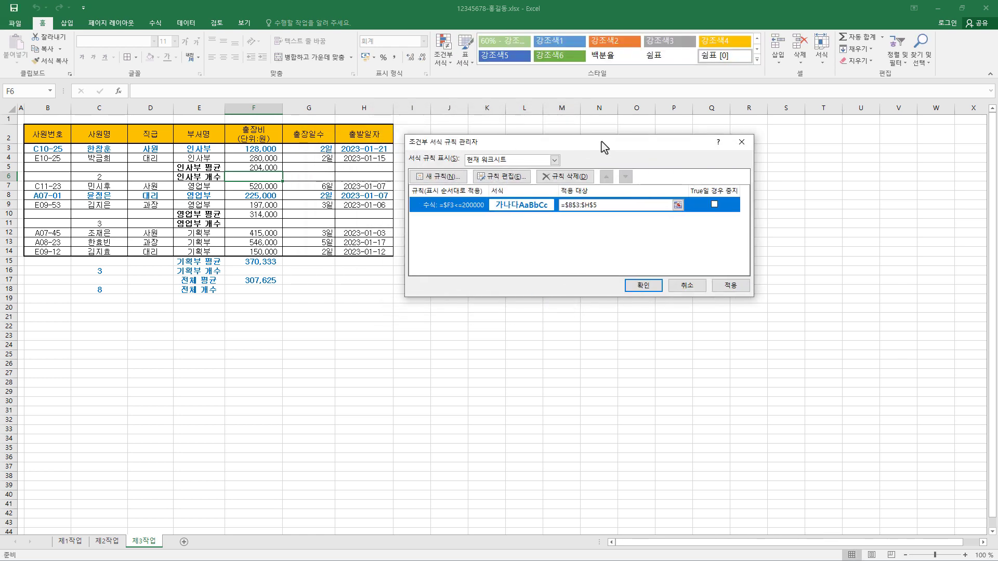
left_click(593, 205)
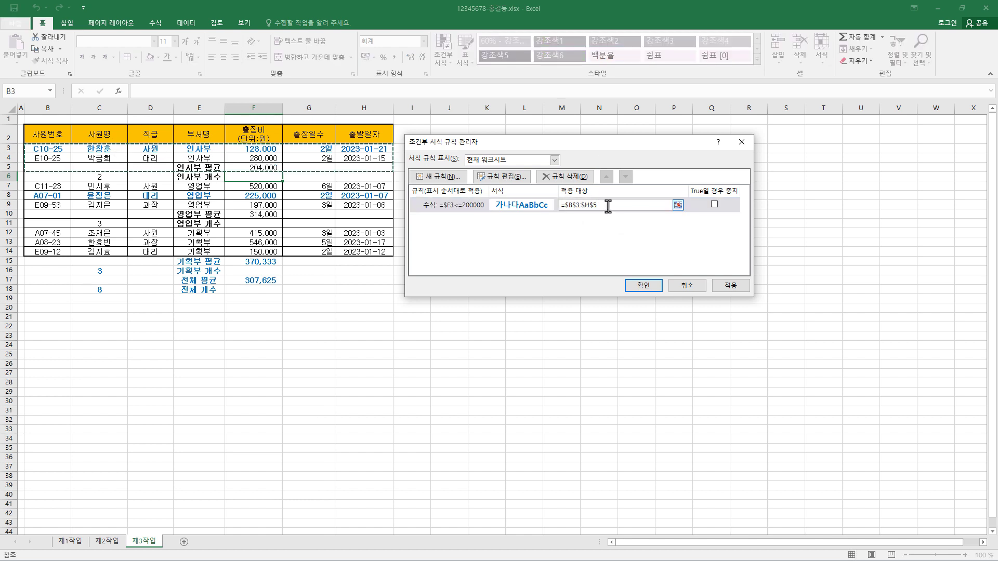
left_click_drag(606, 205, 502, 202)
key("Delete")
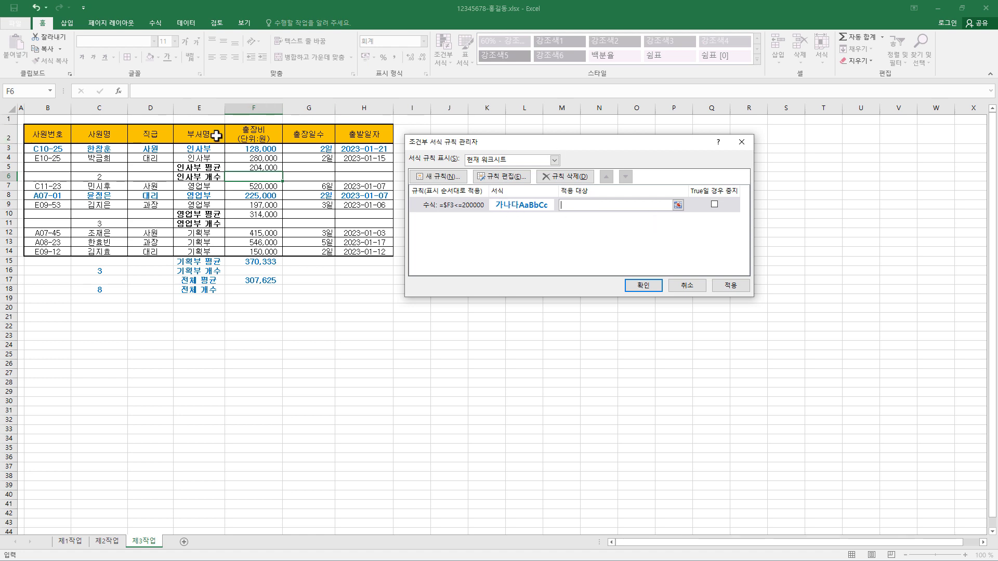
left_click(28, 150)
left_click_drag(236, 149, 373, 288)
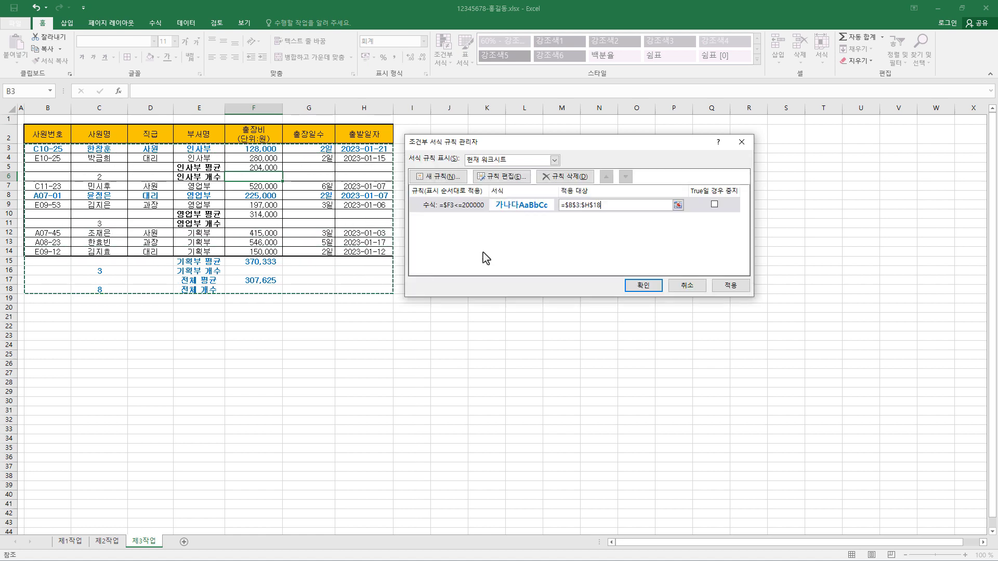
left_click(643, 285)
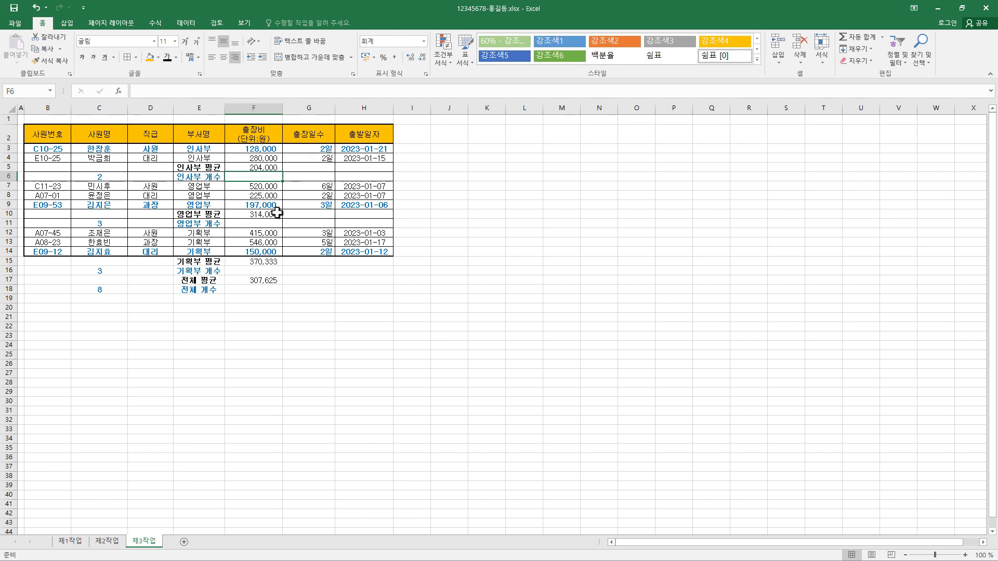
On sheet 제2작업, open the conditional formatting rules manager, list the rules of the current worksheet (현재 워크시트) and select the rule for B3:H10.
left_click(113, 542)
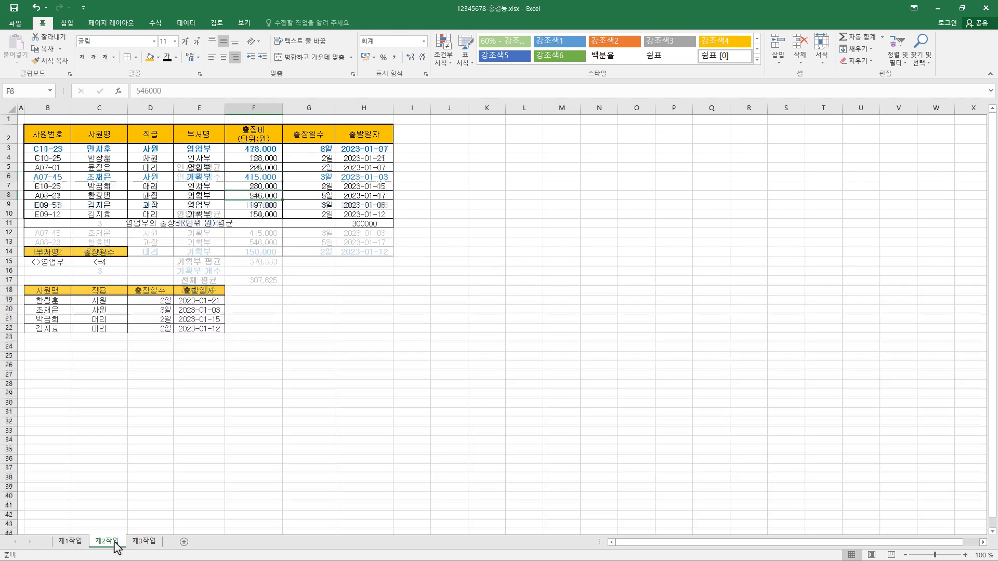
left_click(308, 167)
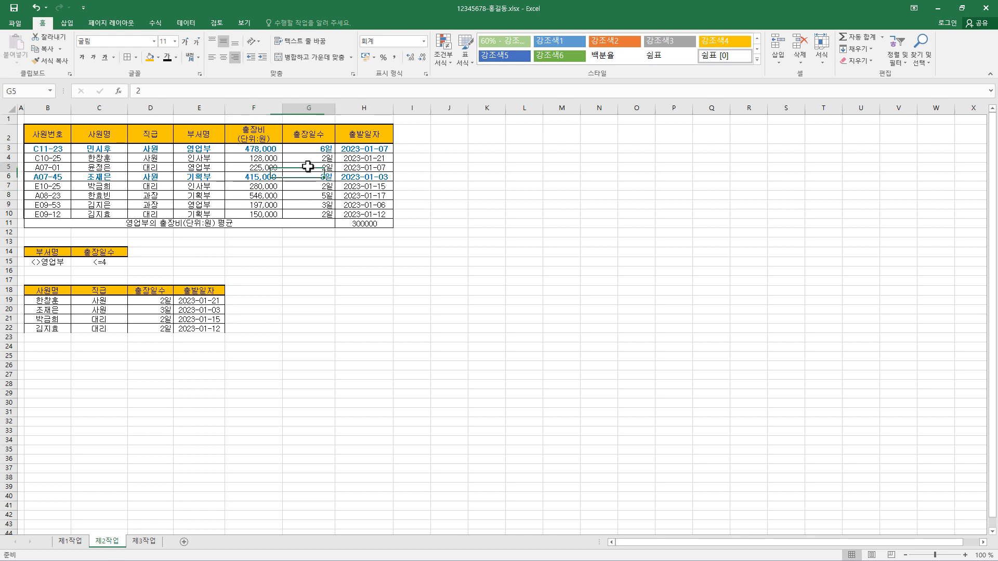
left_click(309, 197)
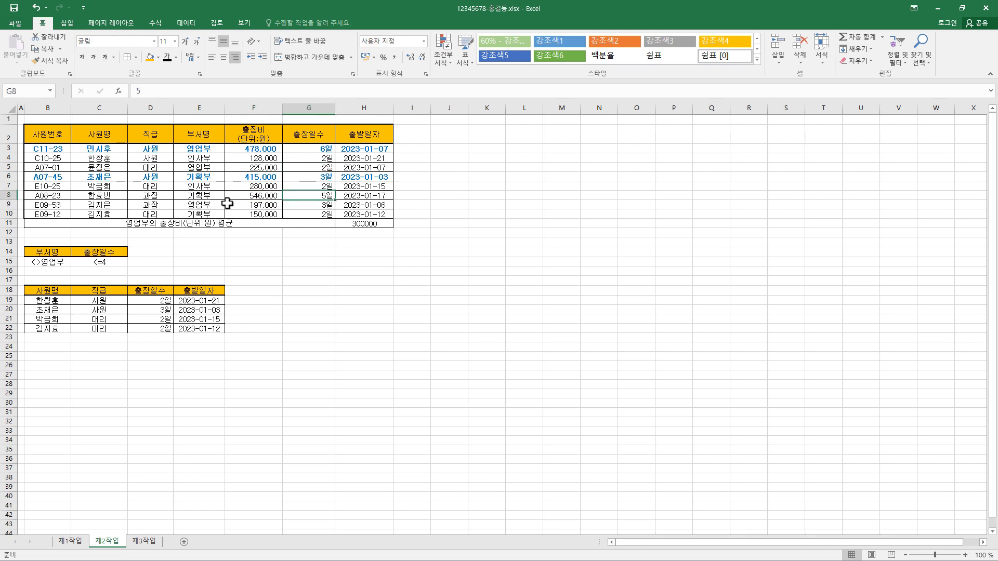
left_click(443, 55)
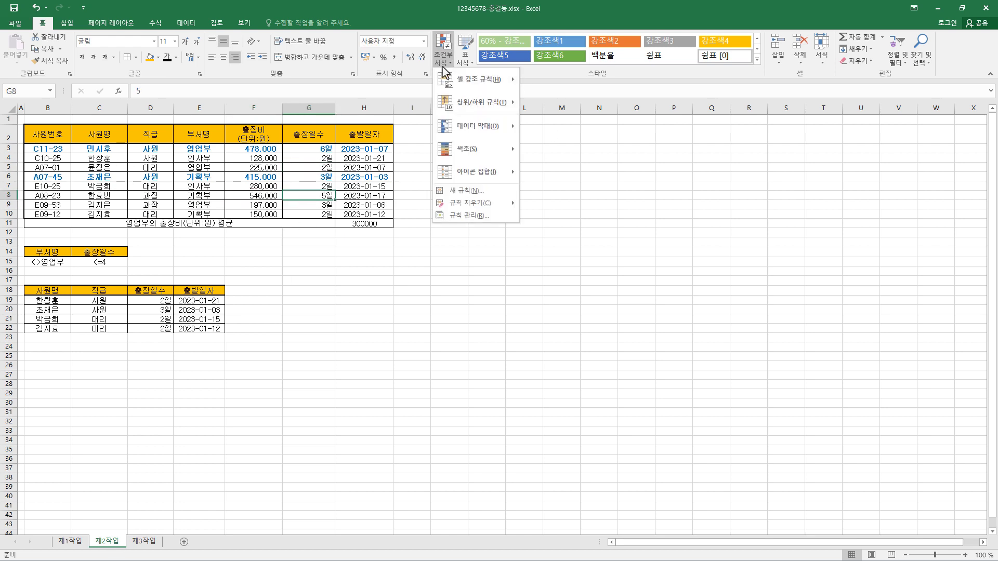
left_click(460, 215)
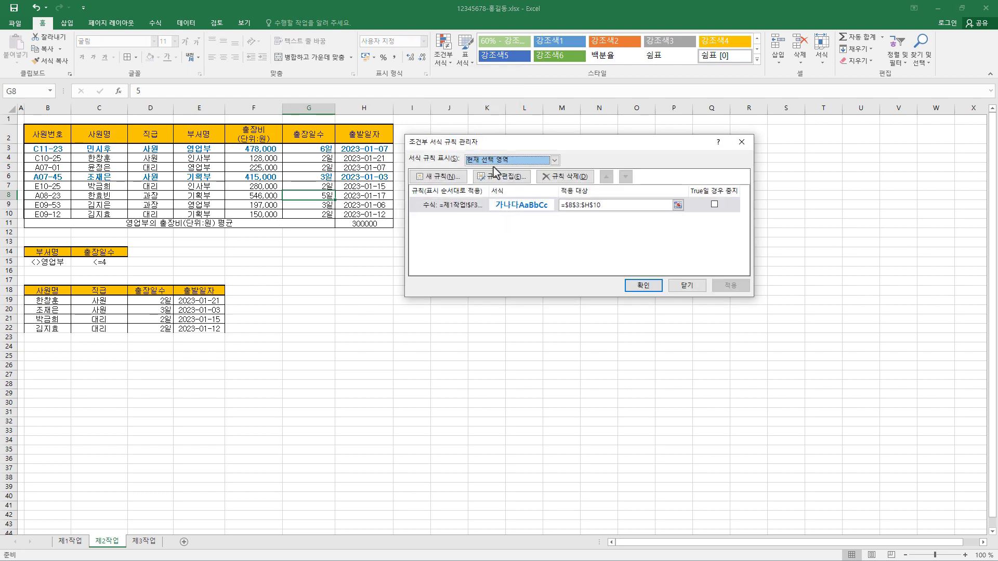
left_click(494, 165)
left_click(489, 178)
left_click(471, 206)
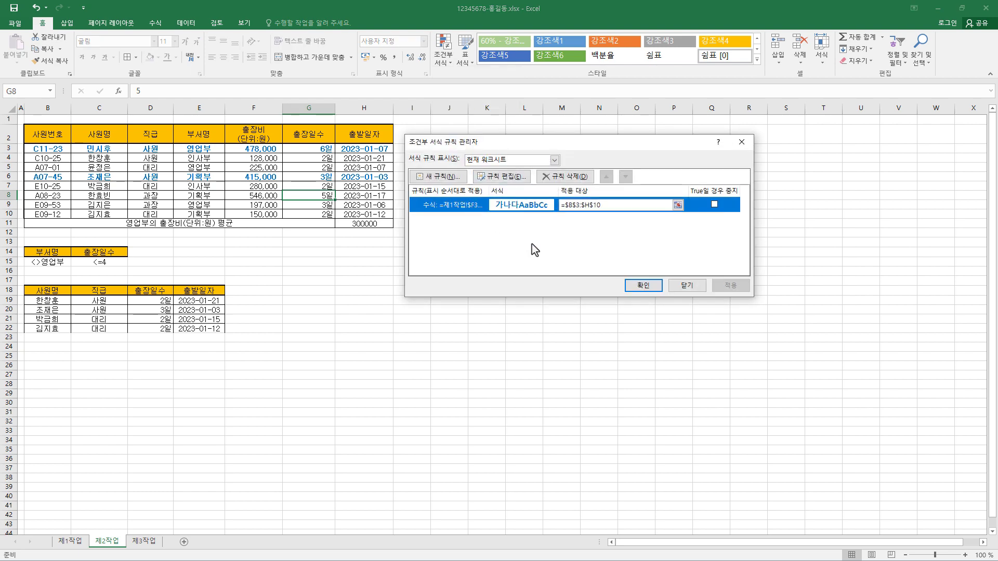
Remove the 제1작업 sheet reference from the selected rule so its formula is =$F3<=200000, and apply the change to sheet 제2작업.
left_click(501, 176)
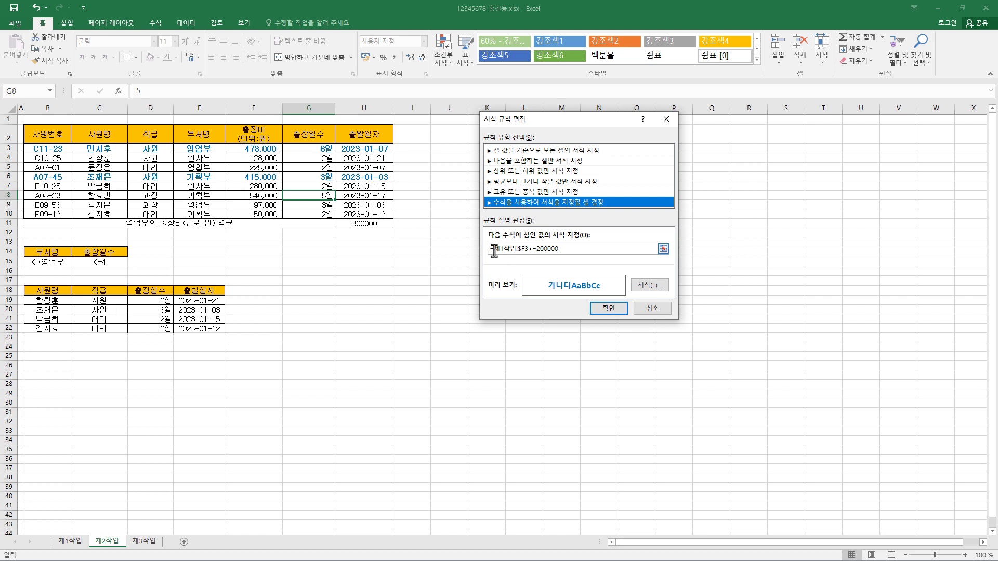
left_click_drag(494, 250, 508, 248)
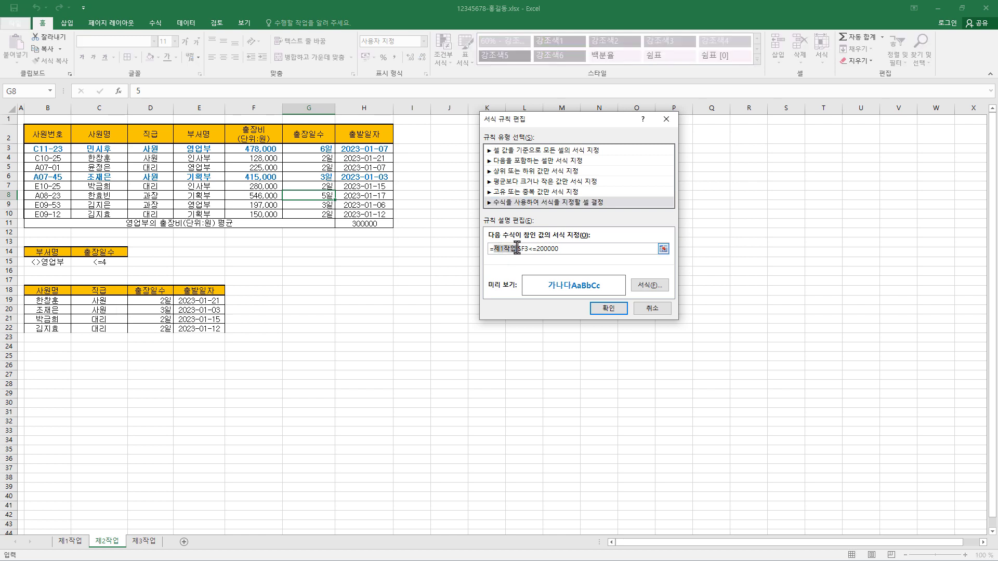
key("Delete")
left_click(609, 312)
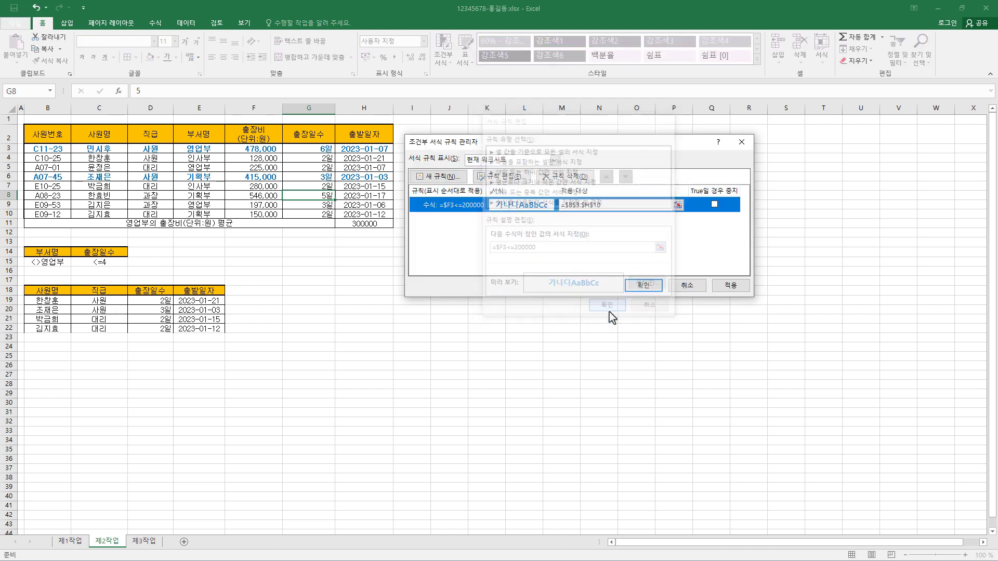
left_click(610, 206)
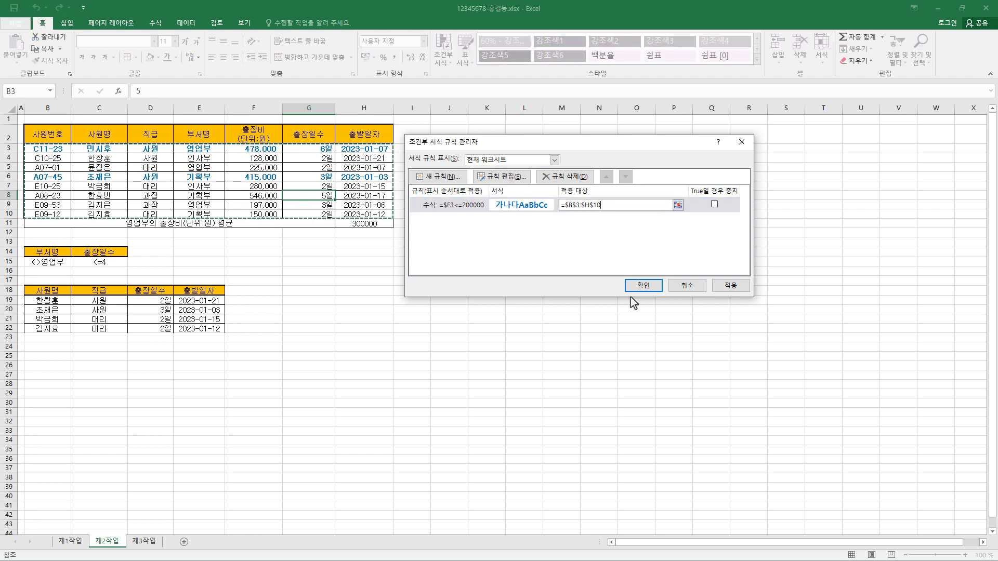
left_click(652, 290)
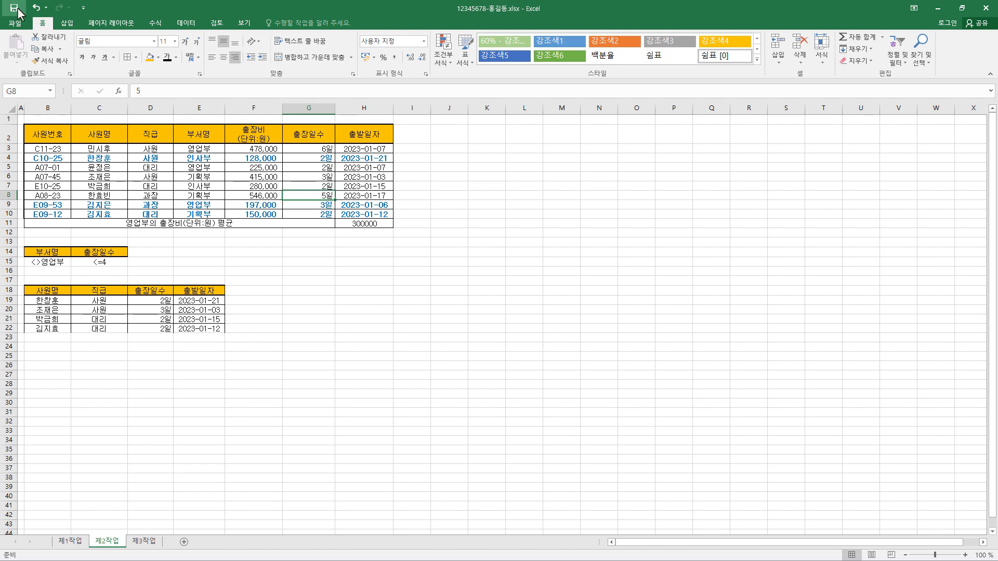
On sheet 제1작업, select the chart data in columns C, F and G for rows 4:5, 7:8 and 10:12.
left_click(71, 541)
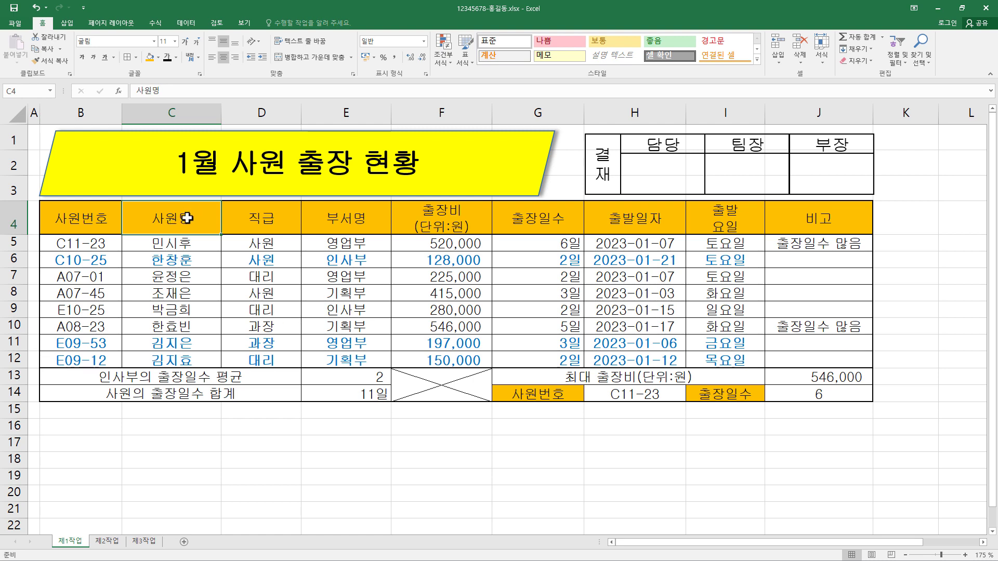
left_click_drag(187, 222, 186, 241)
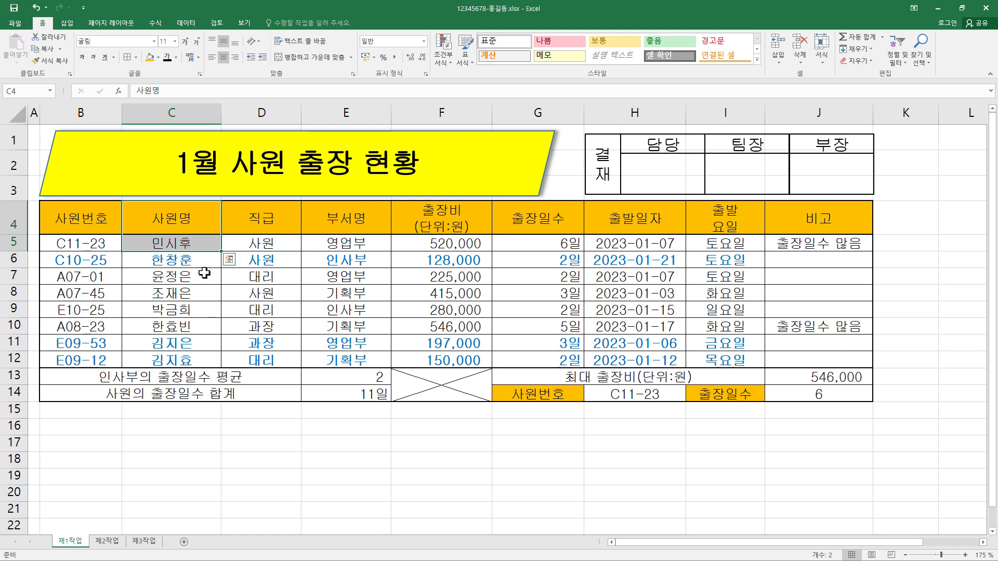
mouse_move(199, 281)
left_mouse_down()
mouse_move(198, 306)
mouse_move(199, 295)
left_mouse_up()
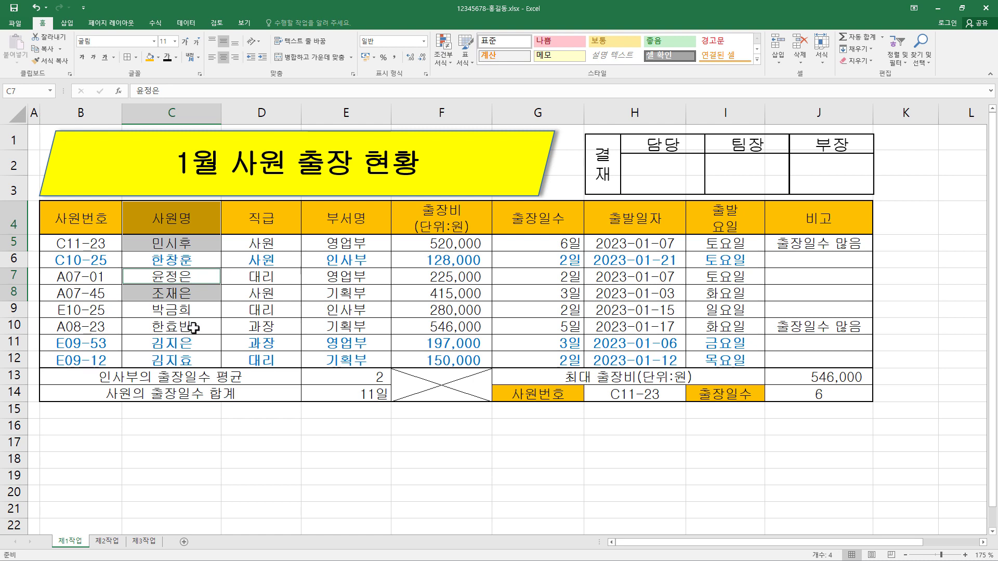
left_click_drag(194, 327, 194, 360)
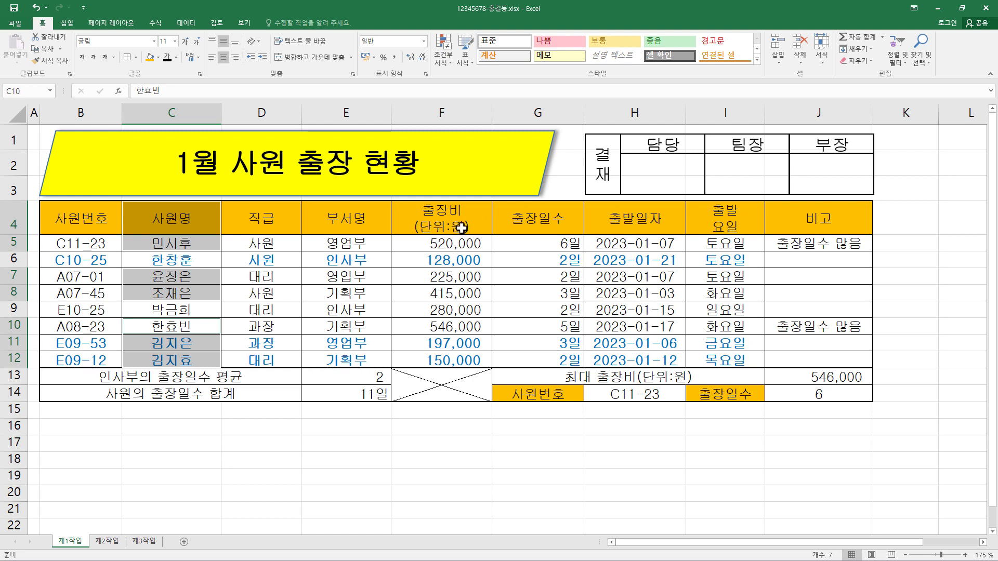
left_click_drag(447, 214, 528, 251, "ctrl")
left_click_drag(454, 271, 507, 289, "ctrl")
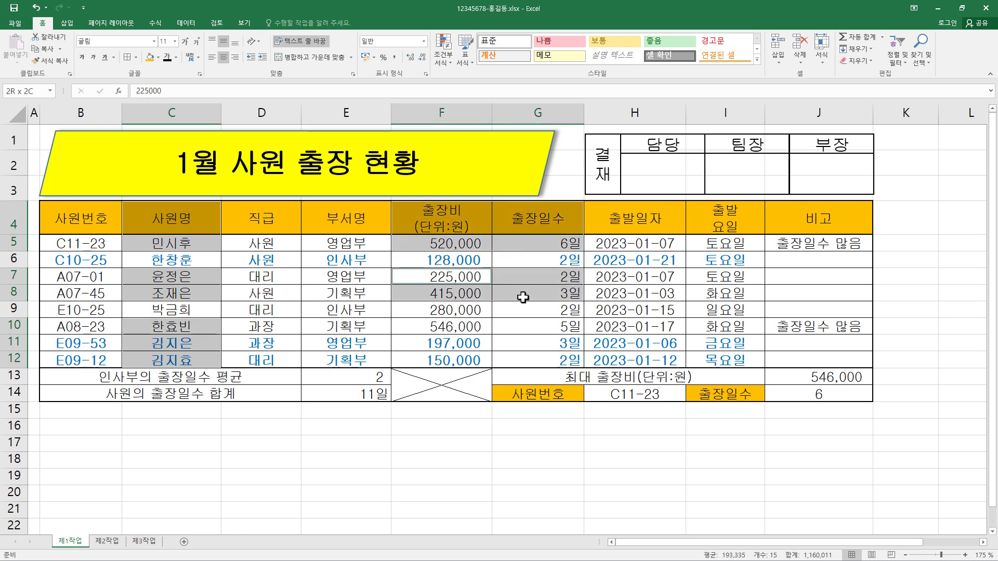
left_click_drag(436, 324, 540, 360, "ctrl")
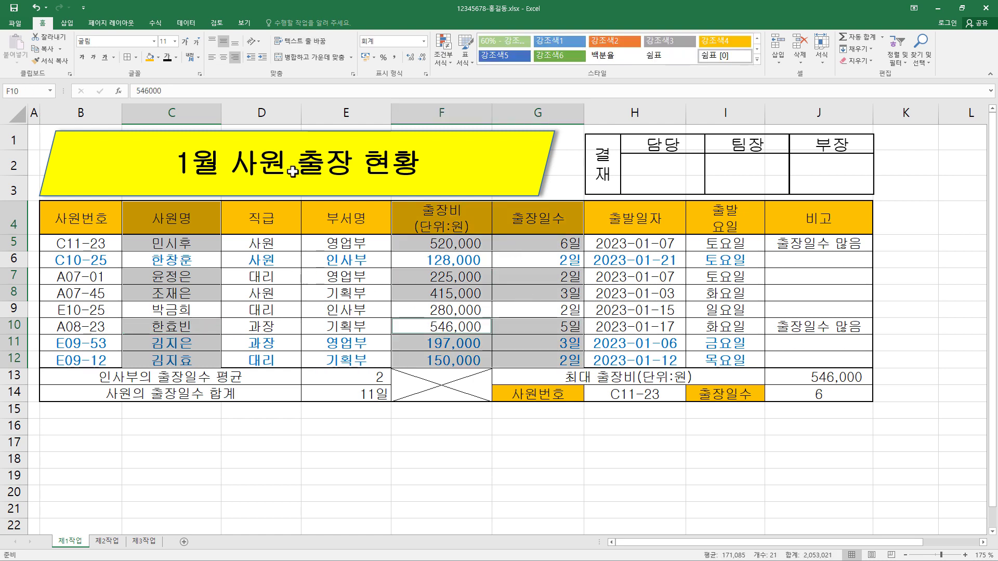
Insert a custom combo chart with 출장비 as clustered columns and 출장일수 as a line with markers on the secondary axis.
left_click(67, 24)
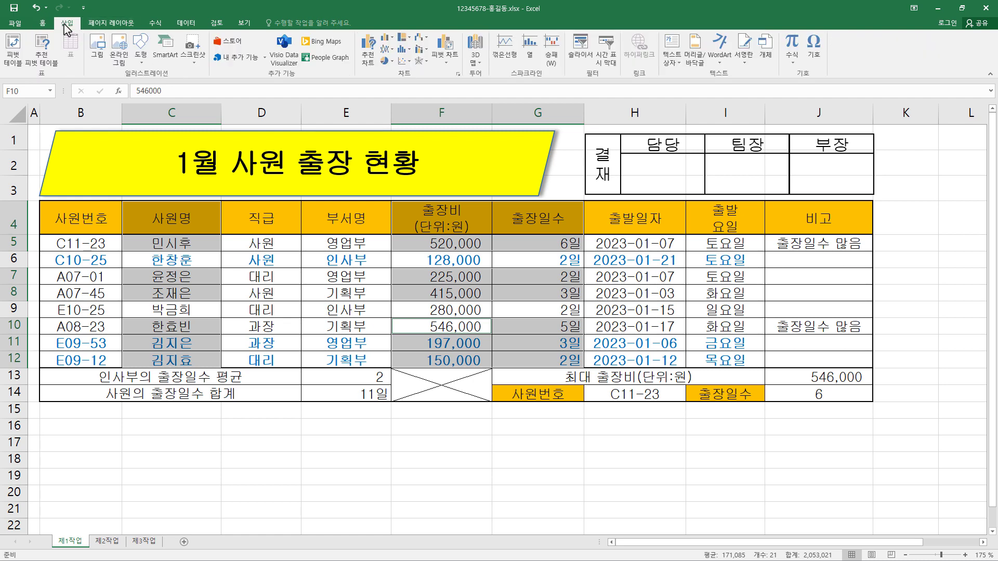
left_click(424, 58)
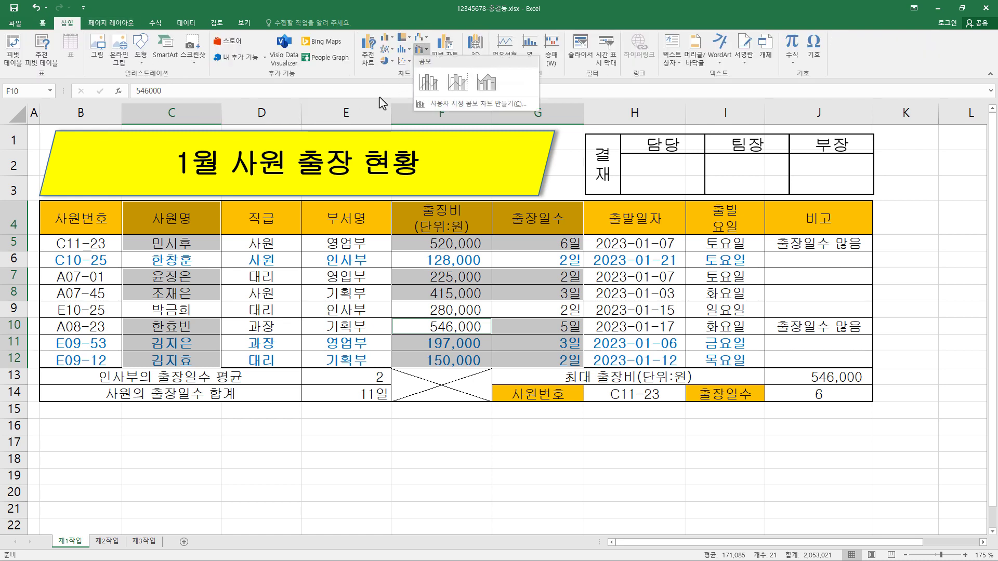
left_click(469, 105)
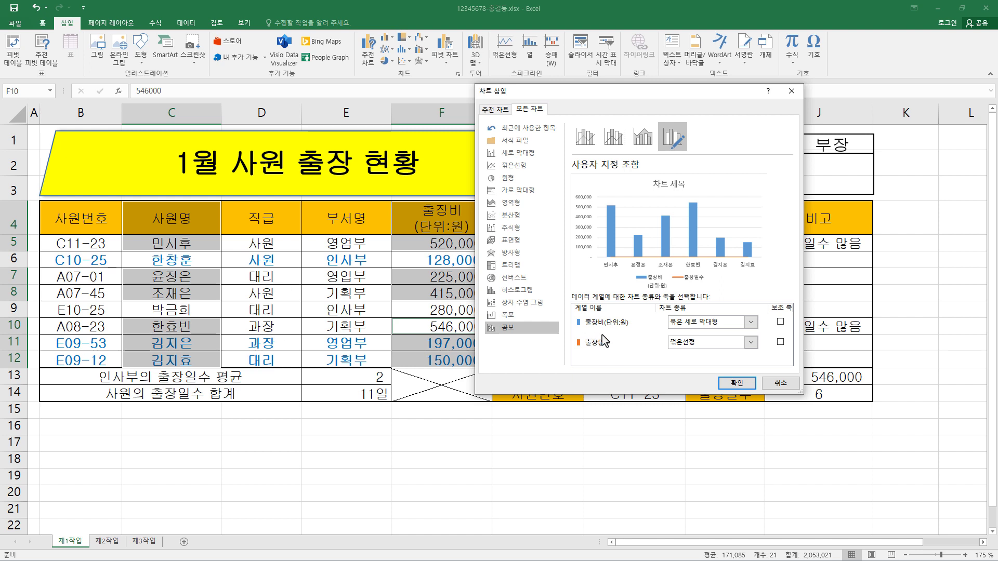
left_click(750, 343)
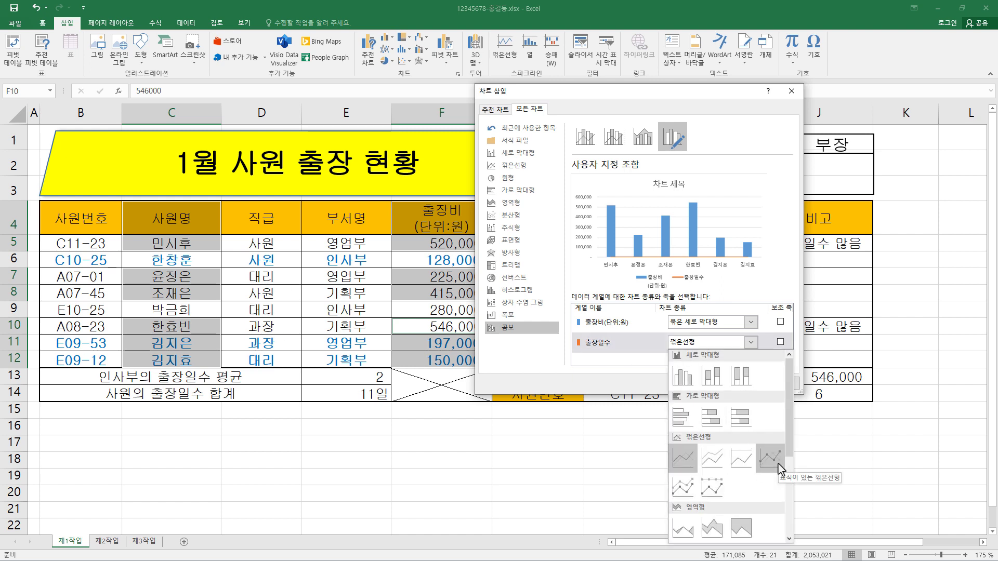
left_click(777, 462)
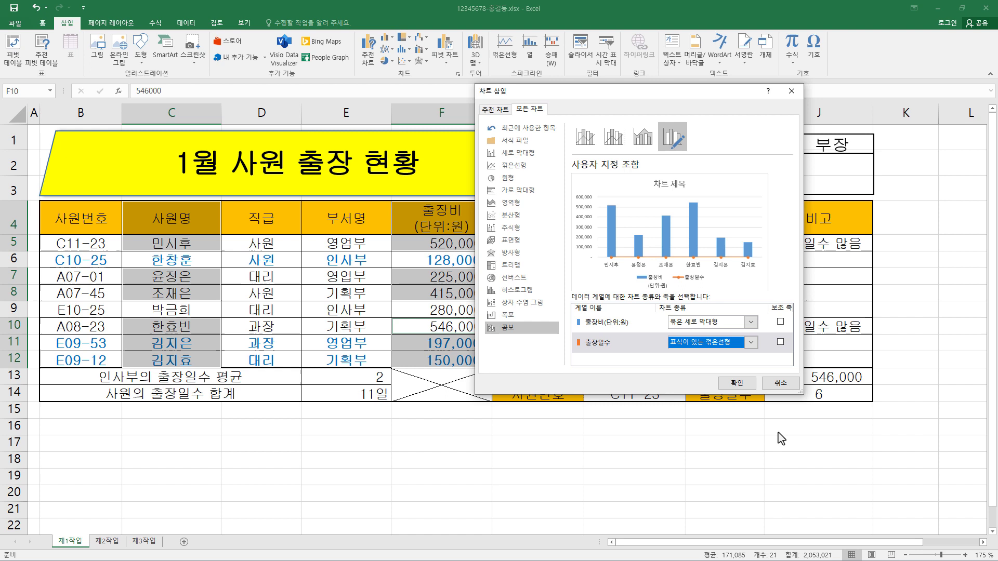
left_click(781, 342)
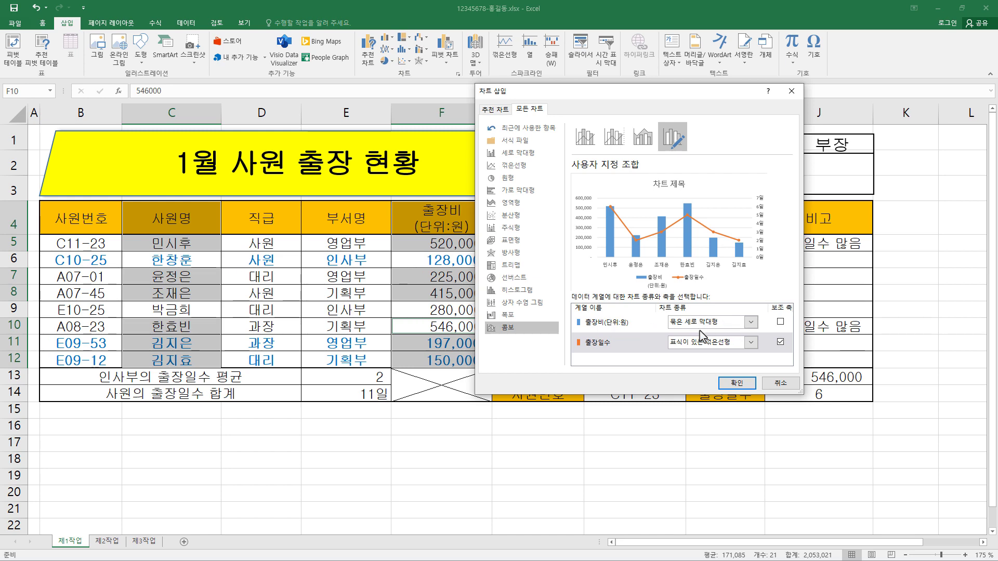
left_click(737, 383)
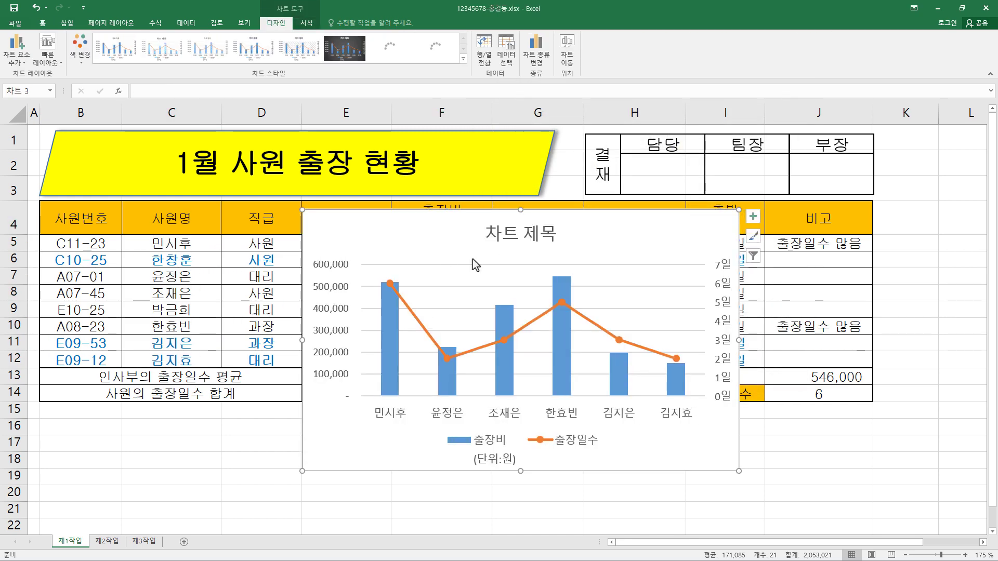
Move the chart to a new sheet named 제4작업 and place that sheet after 제3작업.
left_click(567, 51)
left_click(522, 187)
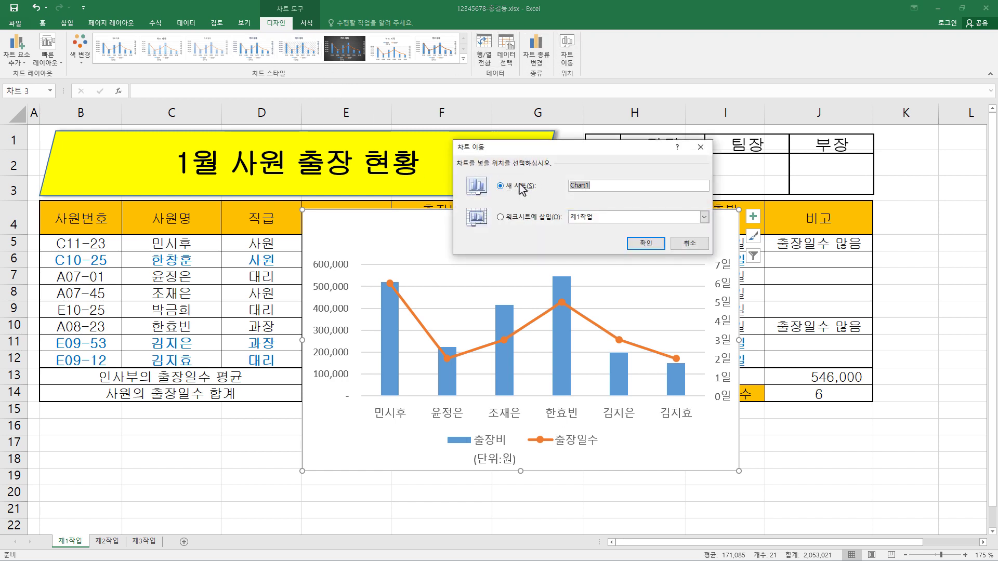
type("제4작업")
left_click(644, 244)
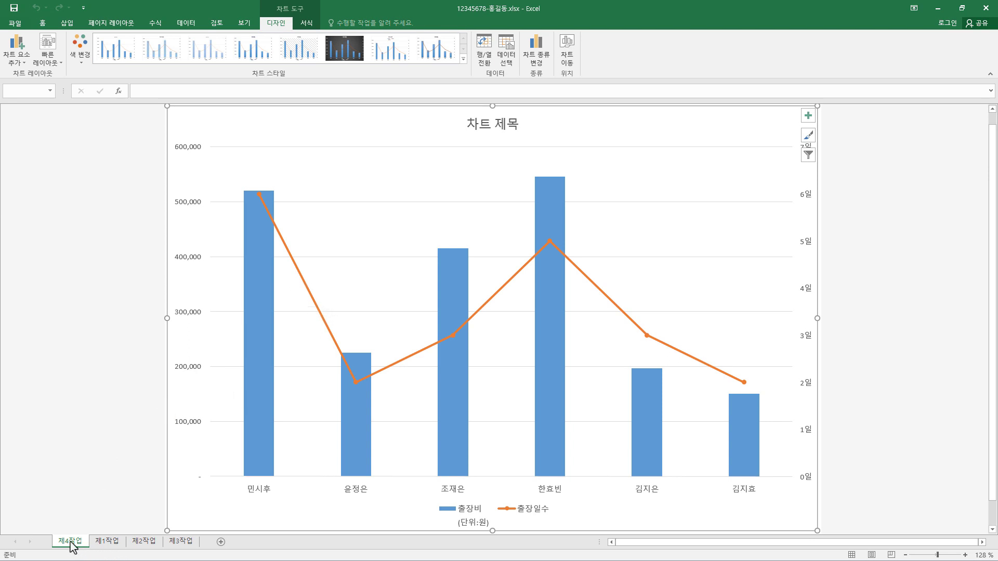
left_click_drag(71, 543, 203, 552)
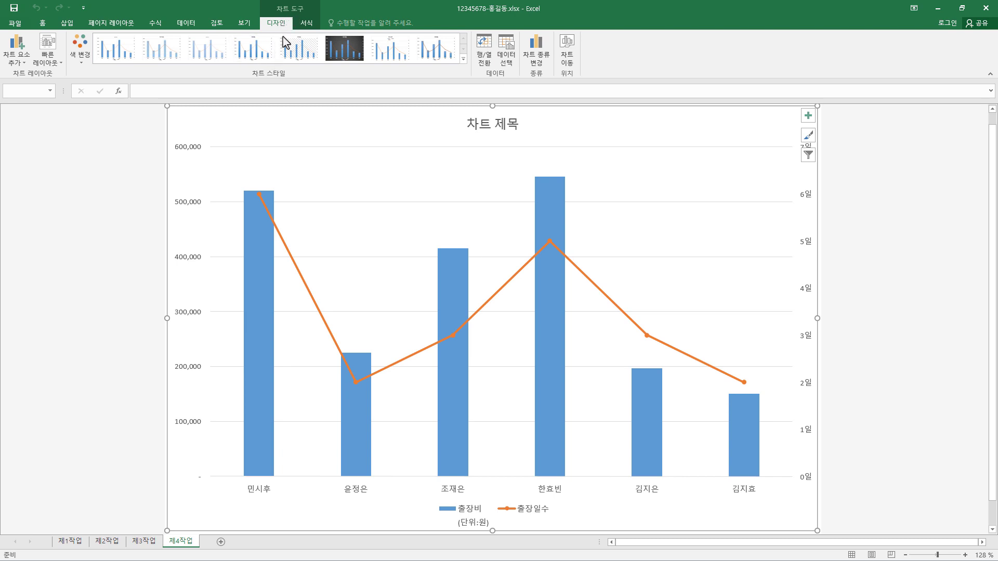
Apply the third quick layout and the first chart style to the chart on sheet 제4작업.
left_click(54, 64)
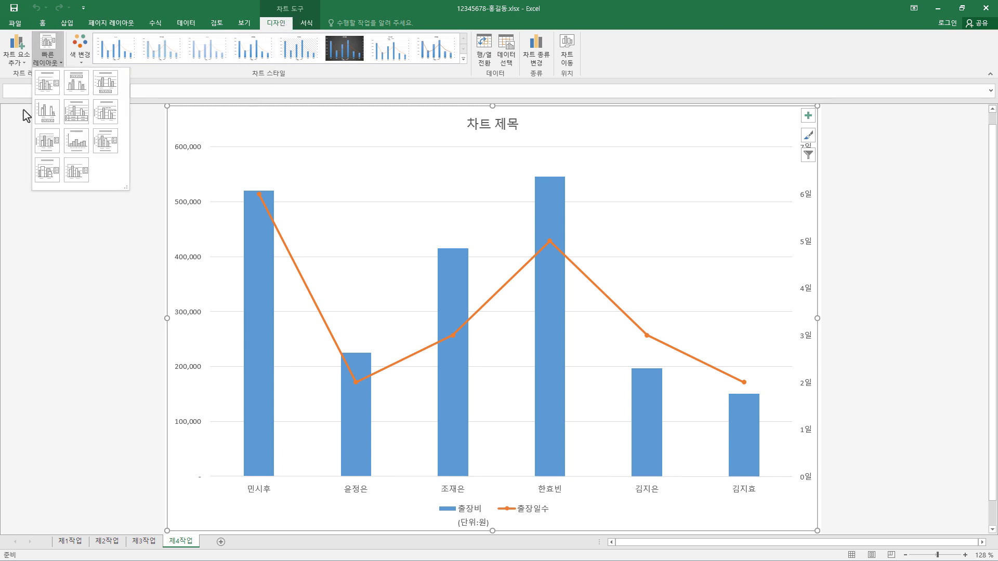
left_click(104, 89)
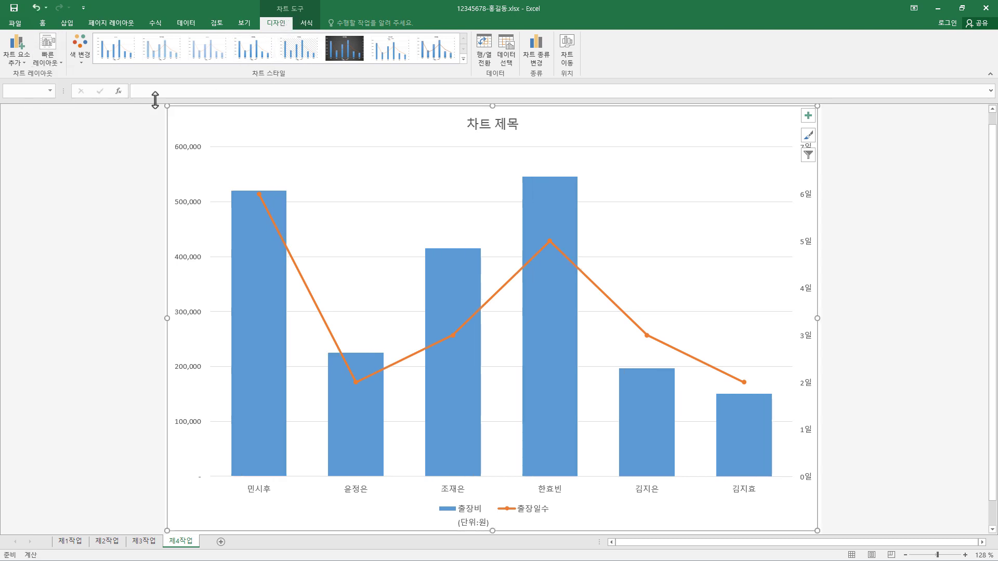
left_click(116, 56)
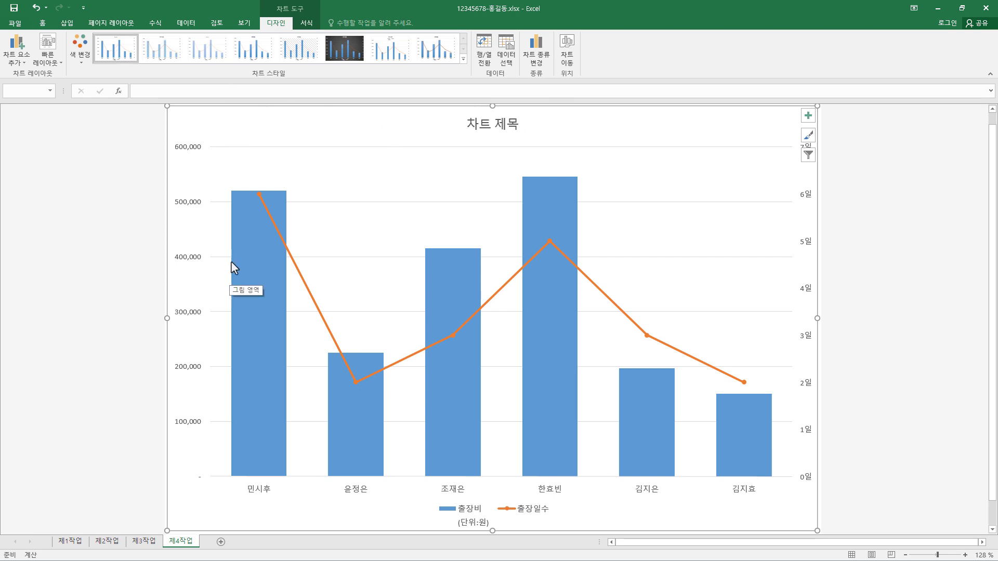
Set all text of the chart on sheet 제4작업 to 굴림, 11 pt, in black.
left_click(43, 24)
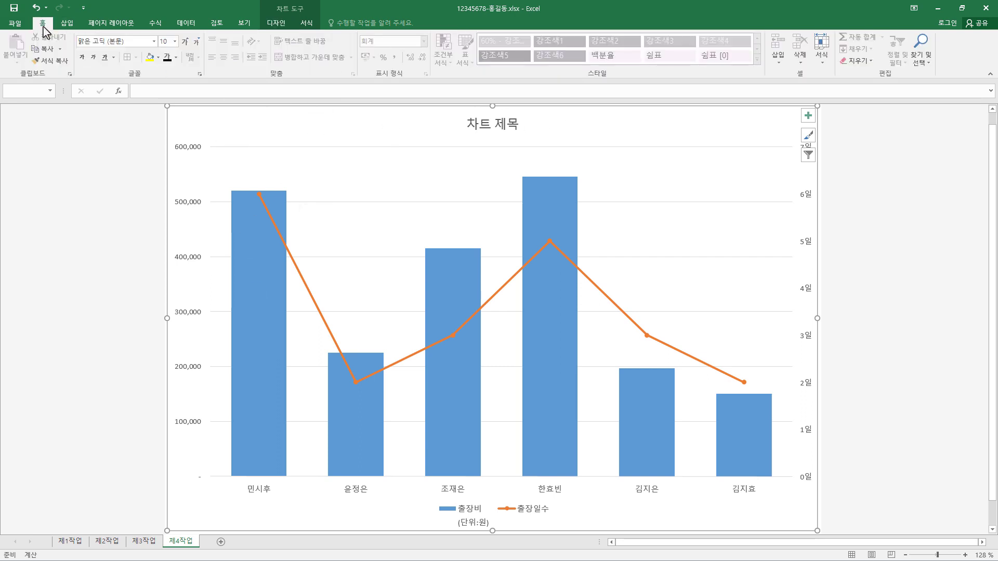
left_click(138, 42)
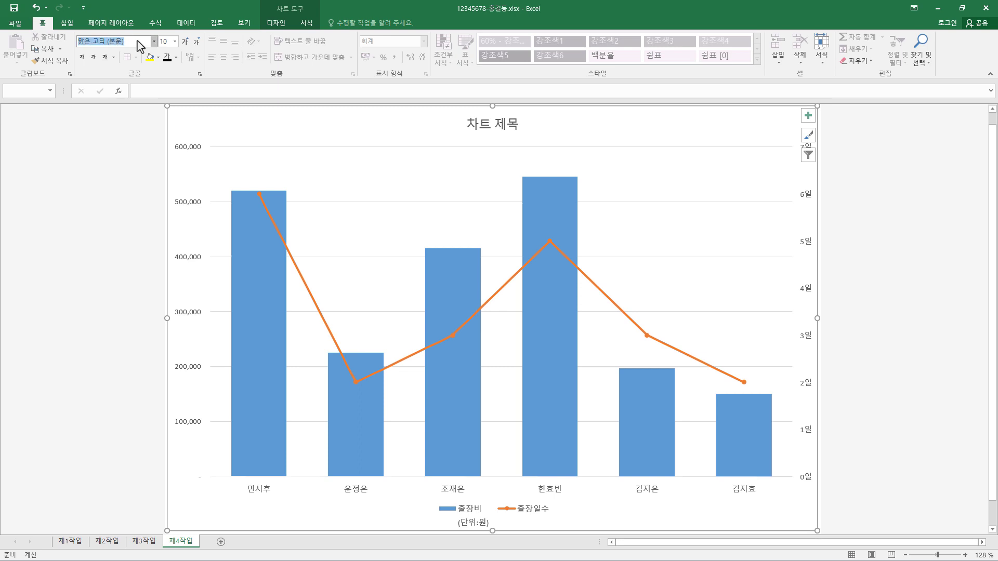
type("굴림")
key("Return")
left_click(175, 41)
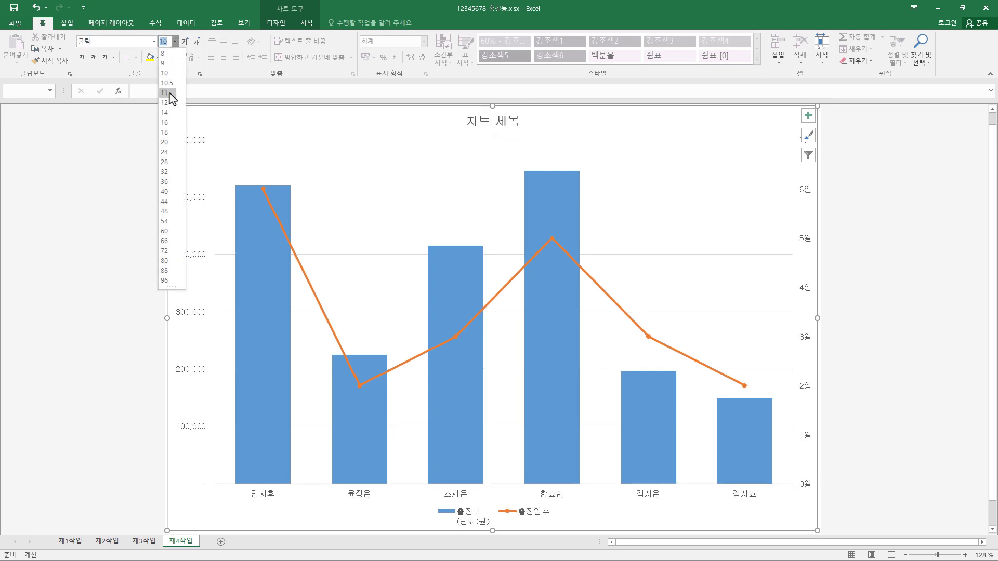
left_click(165, 93)
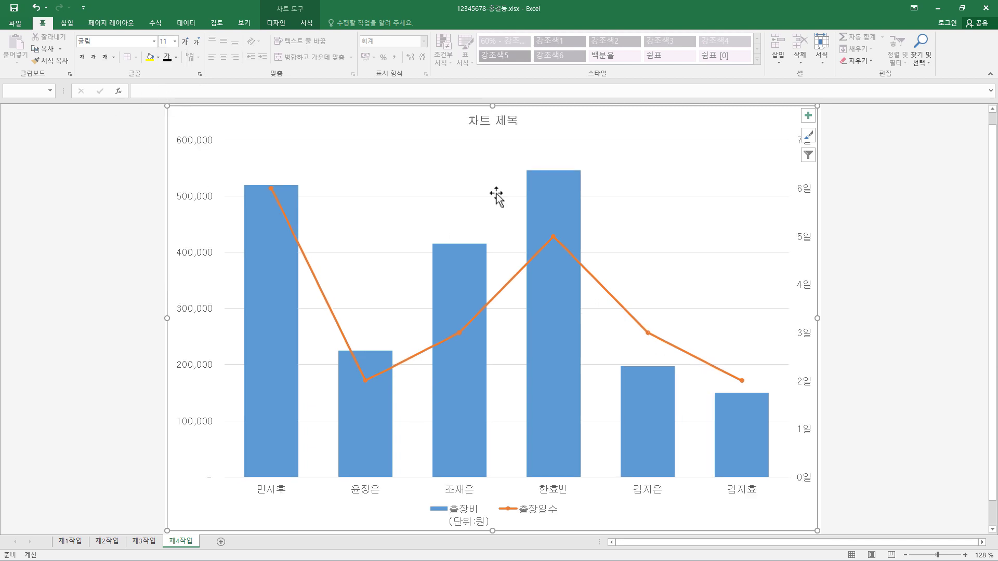
left_click(176, 57)
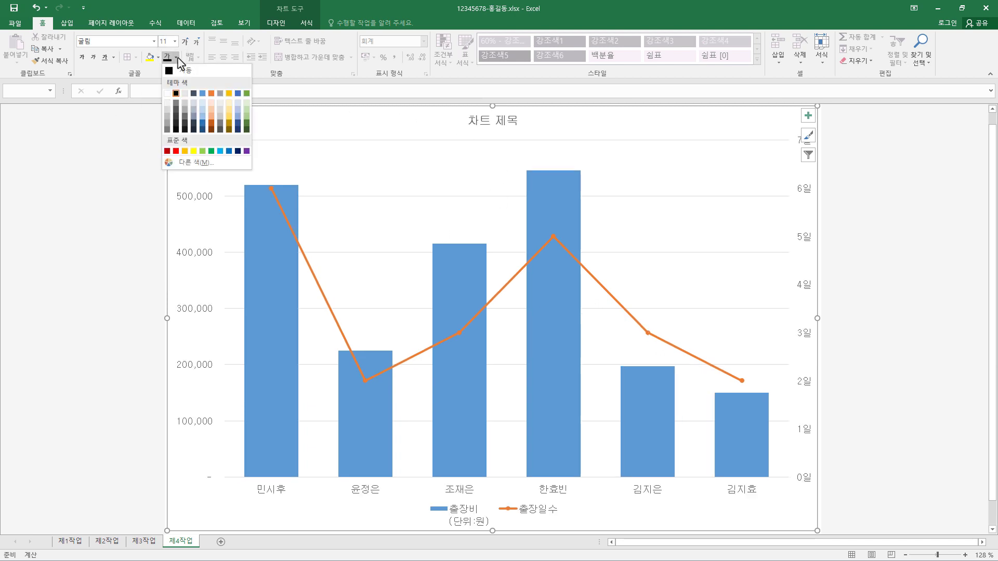
left_click(176, 94)
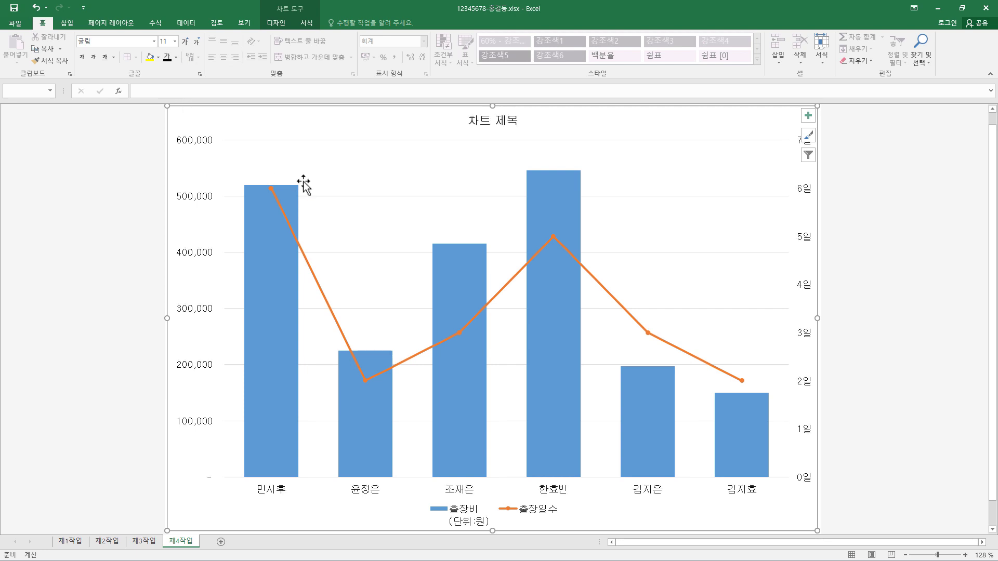
Fill the chart area with the light blue tissue paper texture.
left_click(307, 23)
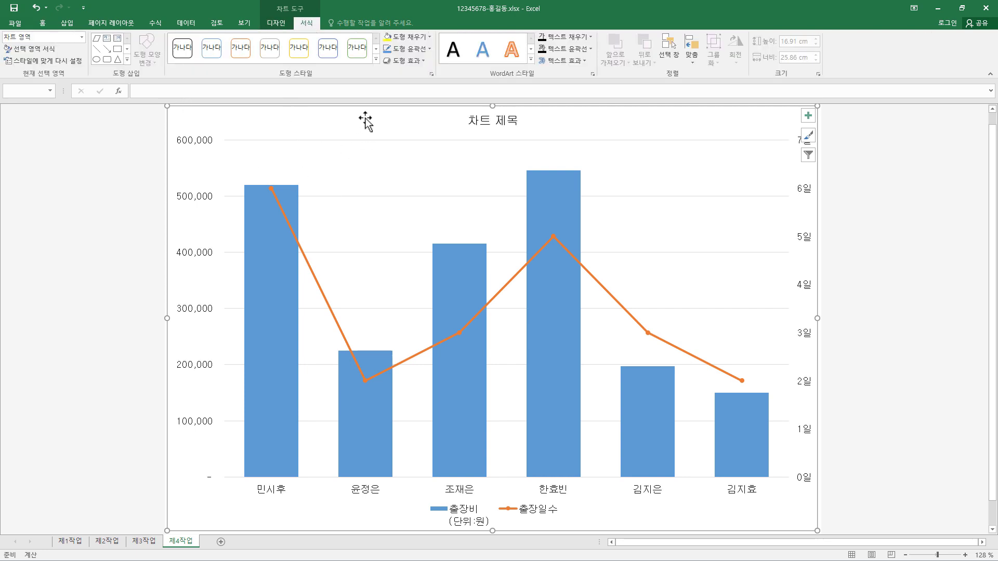
left_click(428, 38)
mouse_move(419, 196)
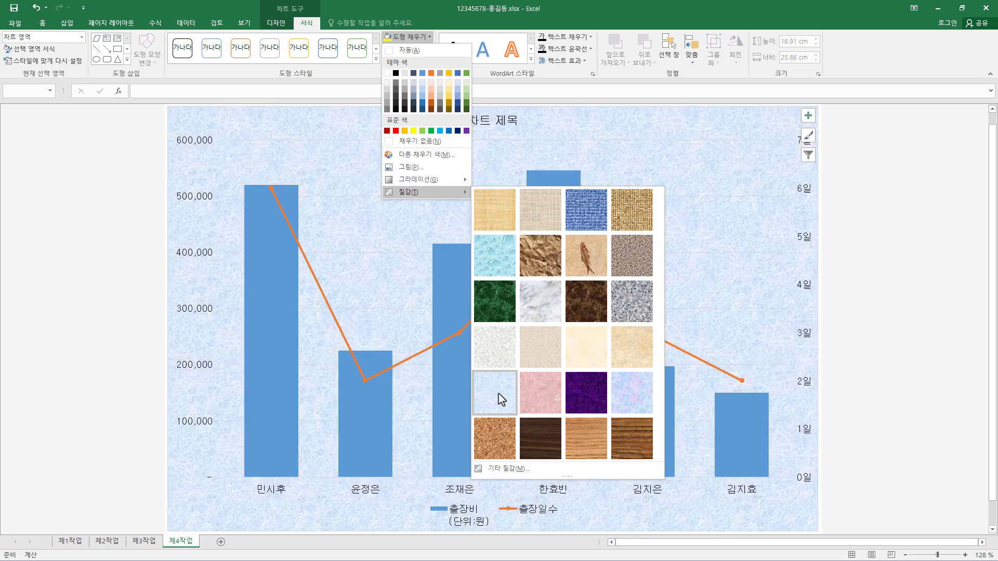
left_click(498, 401)
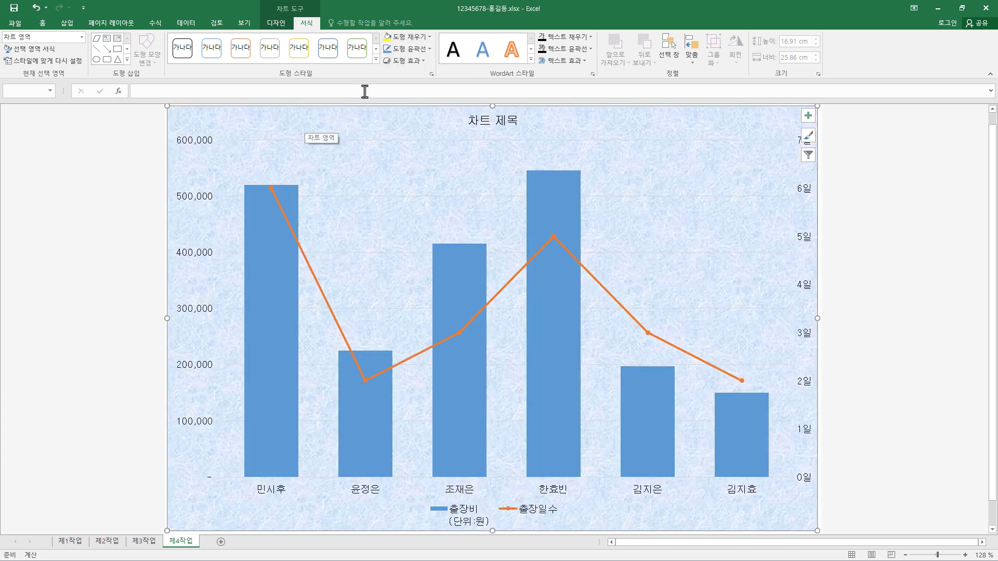
Fill the chart's plot area with solid white.
left_click(401, 212)
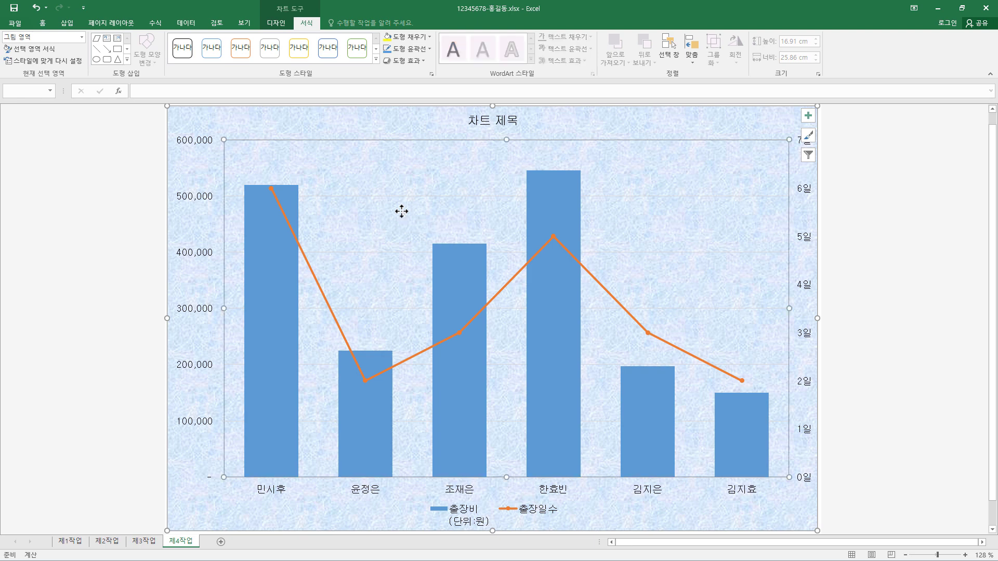
left_click(430, 37)
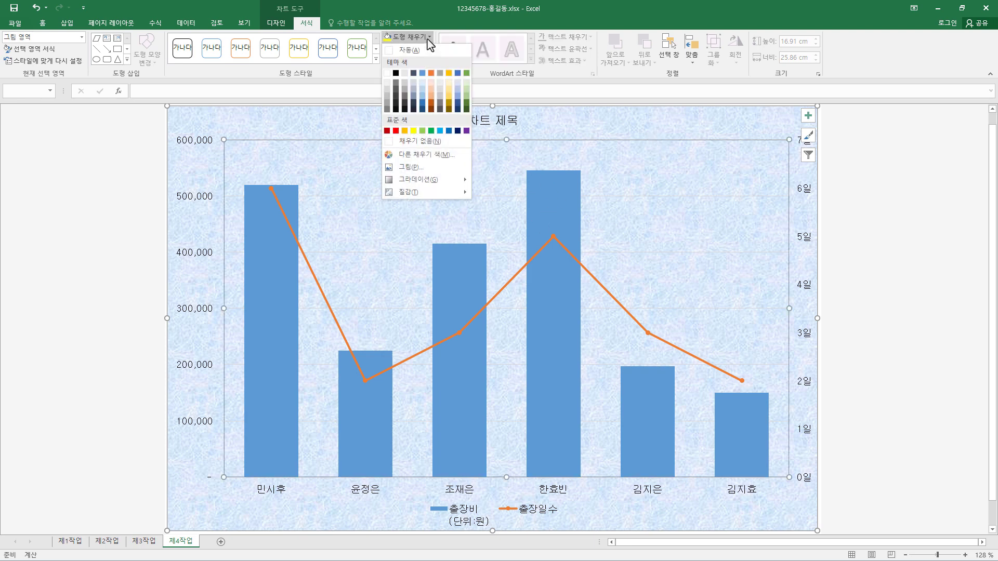
left_click(387, 73)
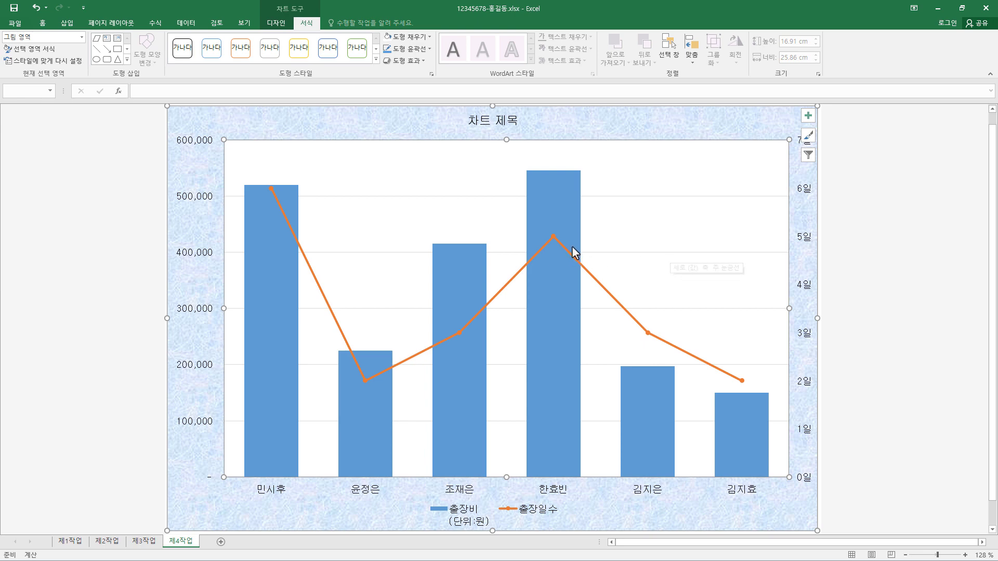
Change the major gridlines of the primary value axis to black dashed lines.
mouse_move(572, 251)
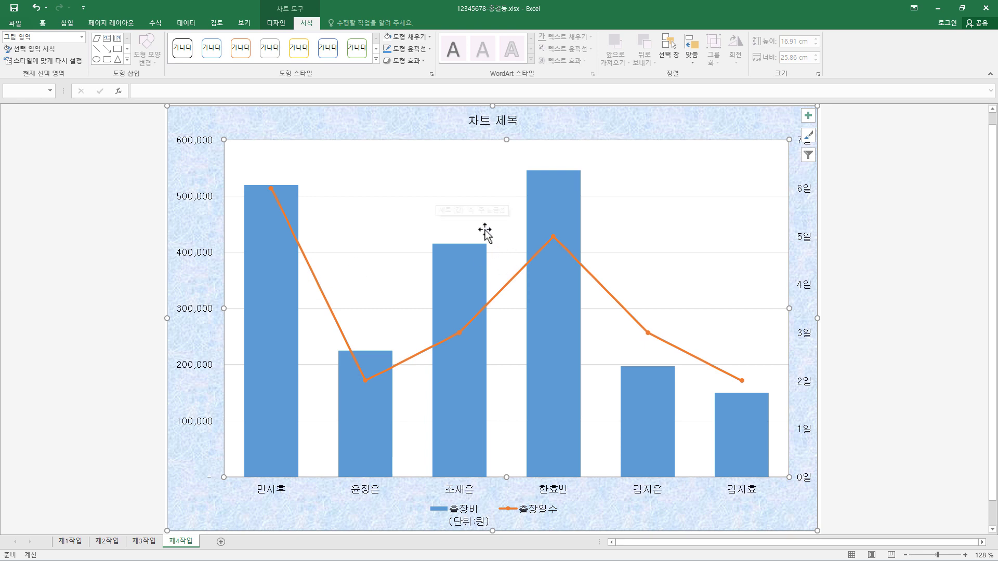
left_click(402, 197)
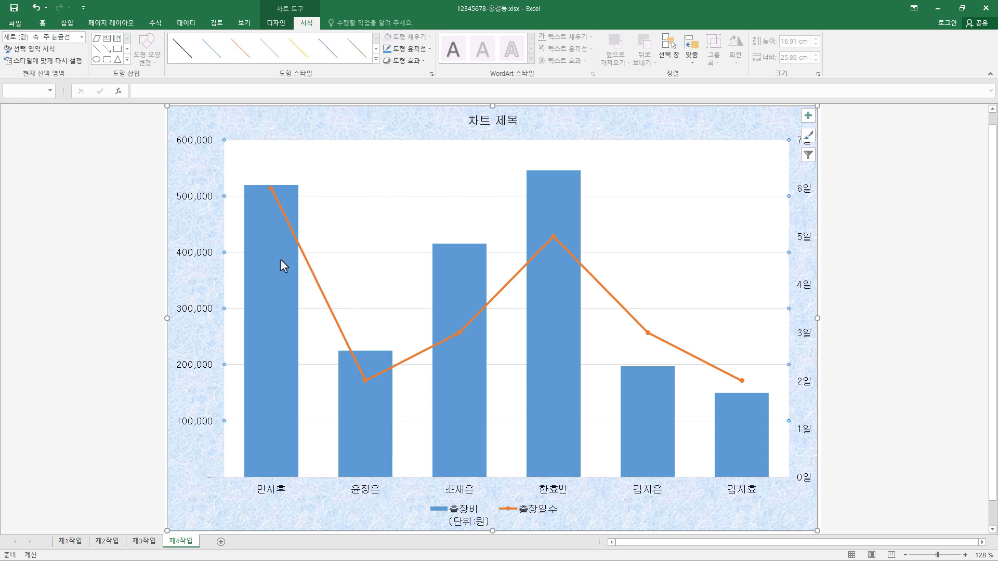
left_click(427, 50)
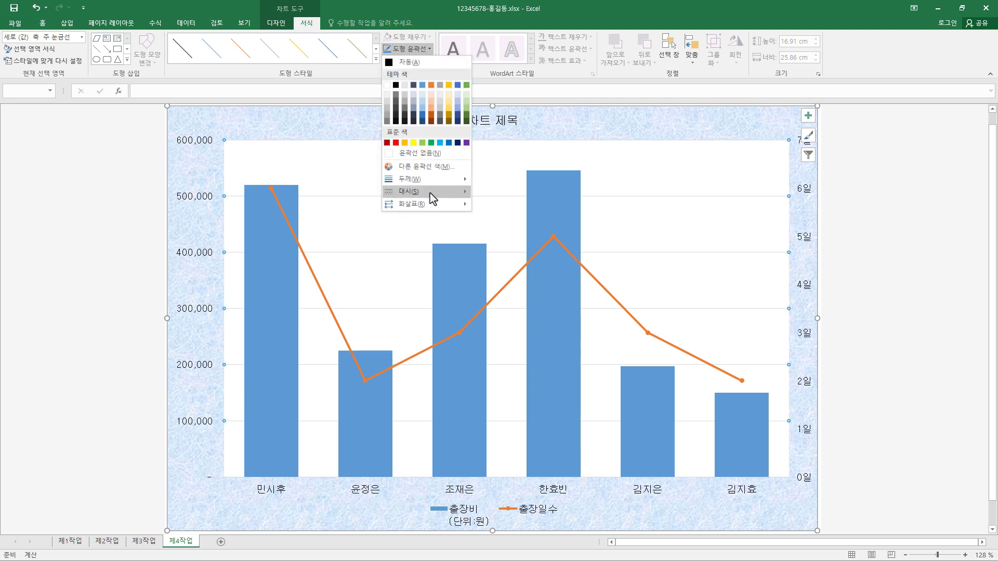
mouse_move(431, 198)
left_click(498, 216)
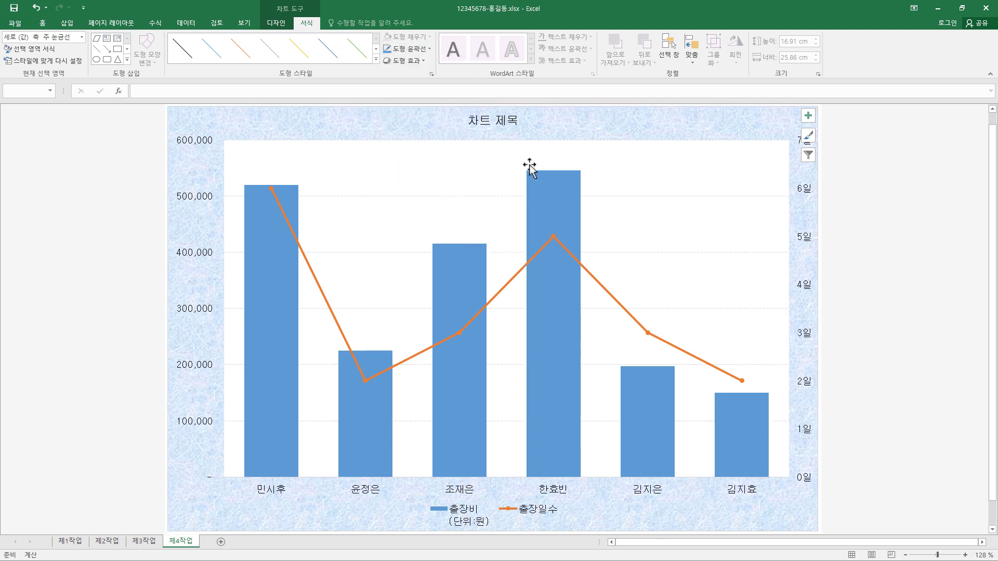
left_click(429, 50)
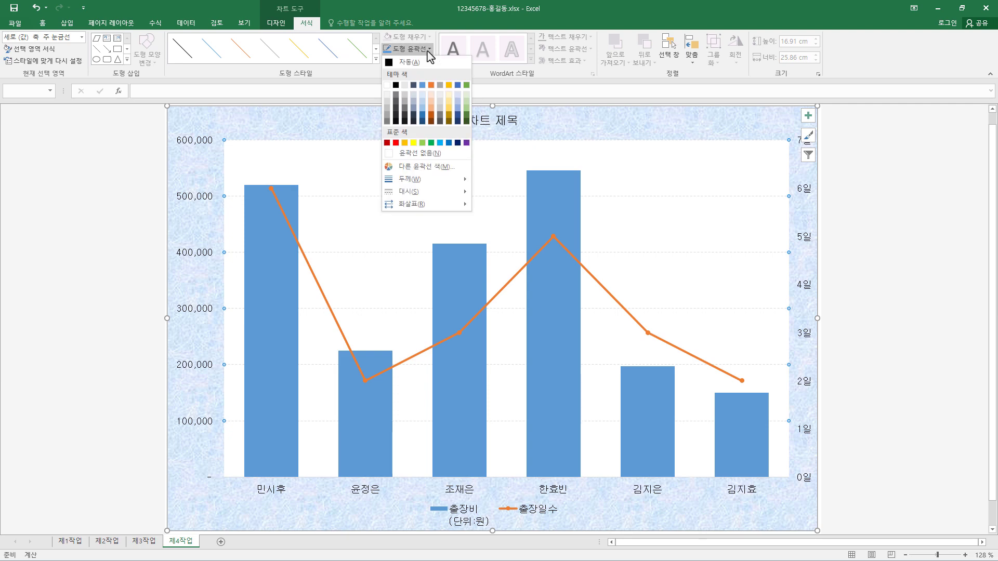
left_click(395, 85)
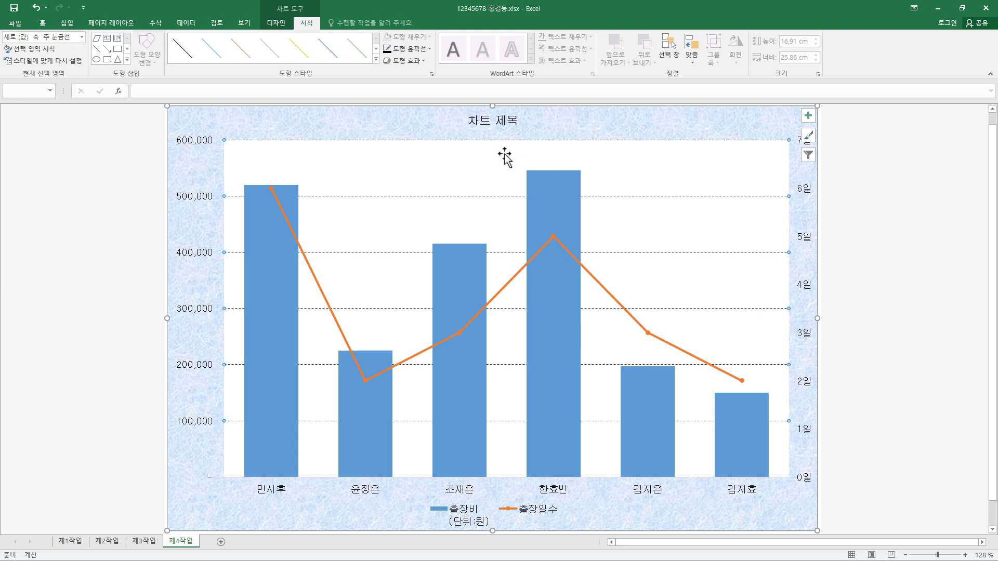
Format the chart title text as 굴림, 20 pt, bold.
left_click(503, 120)
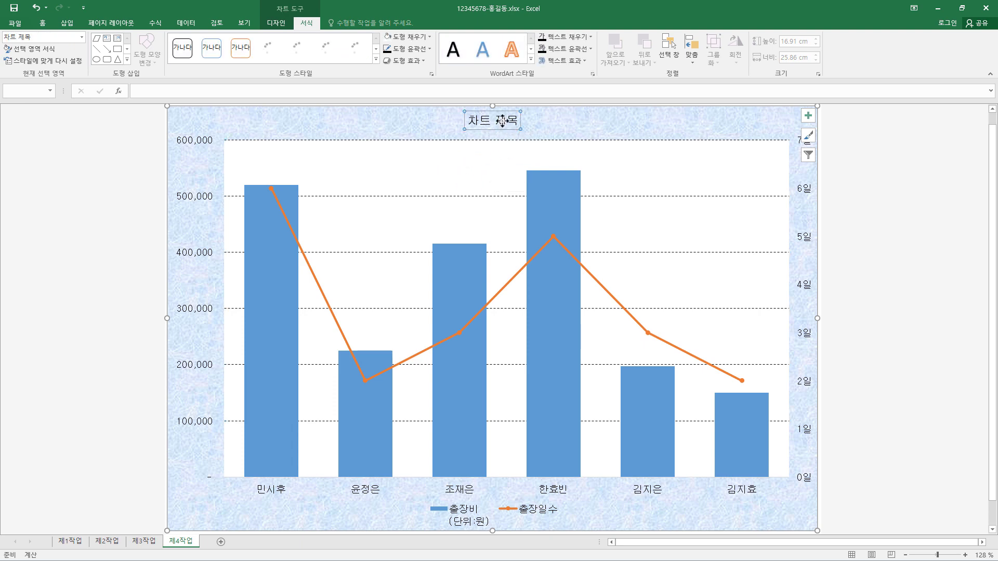
left_click(43, 23)
left_click(140, 42)
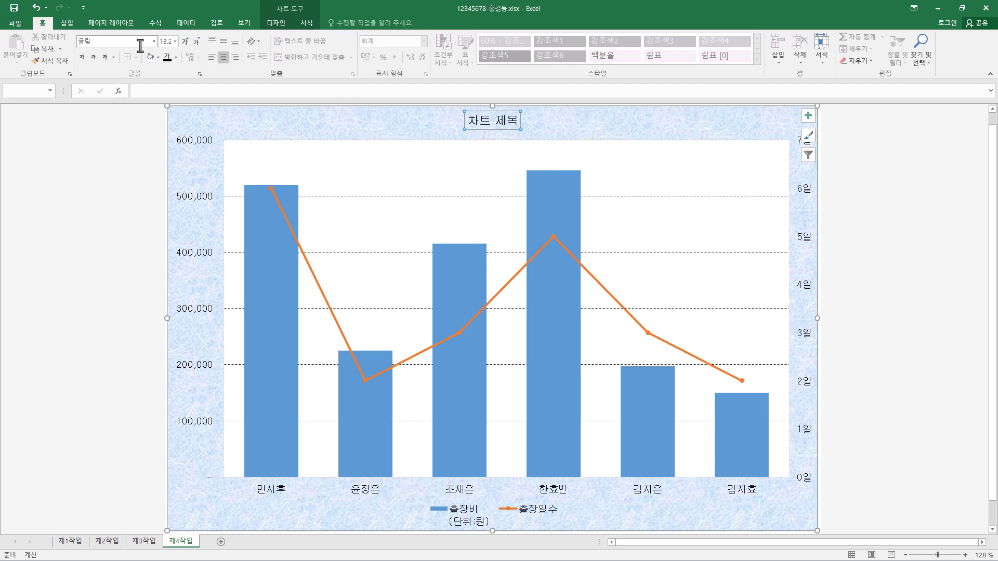
left_click(175, 42)
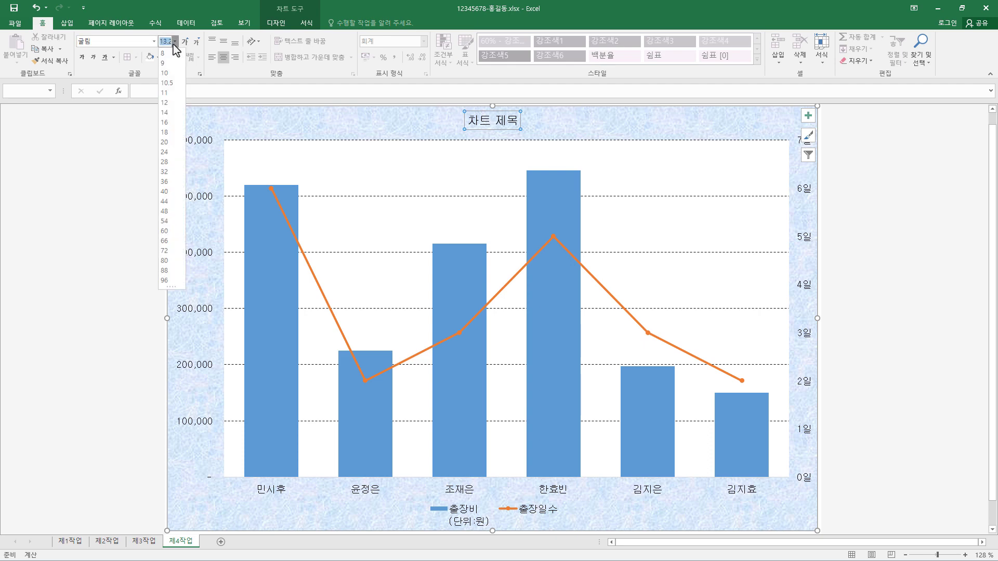
left_click(165, 142)
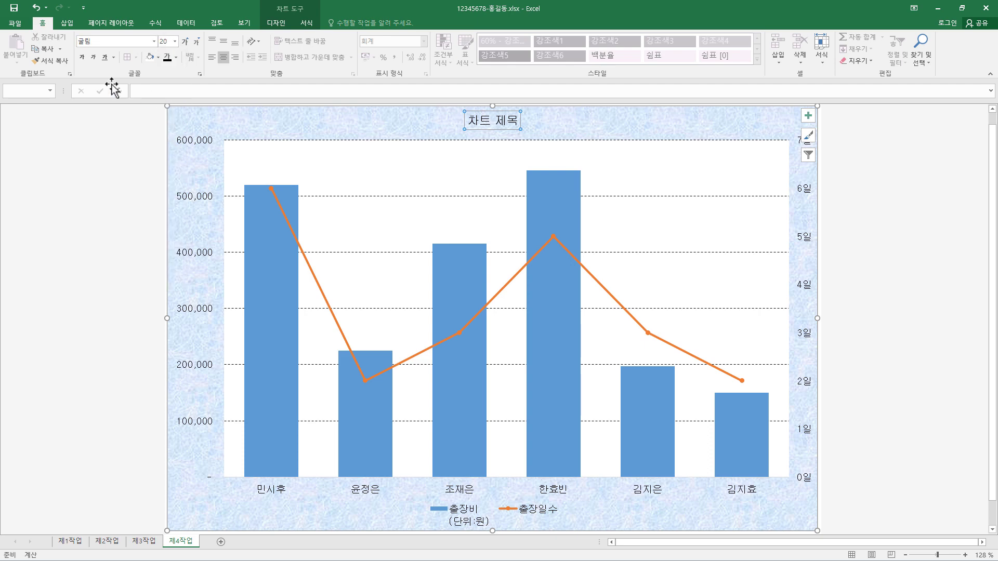
left_click(82, 57)
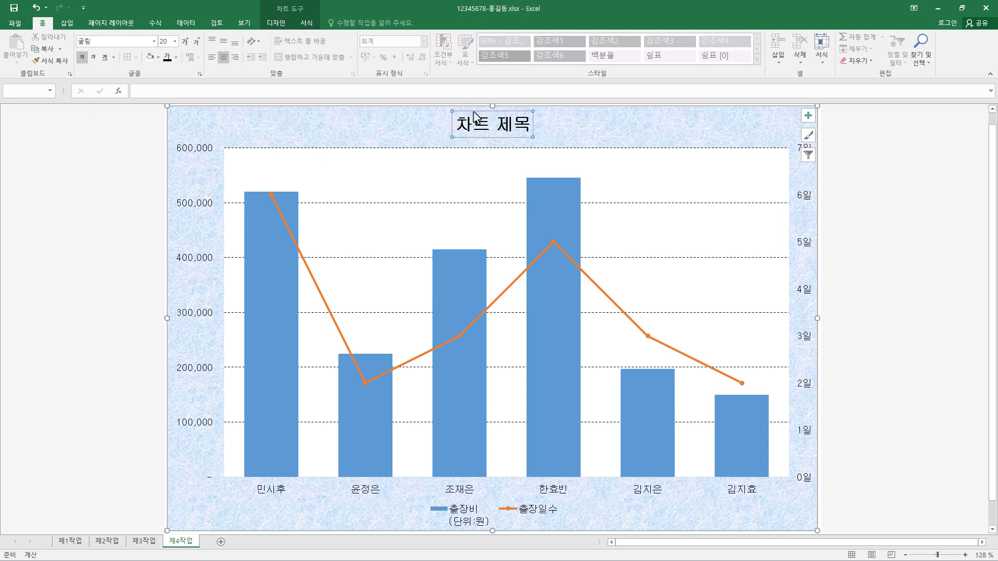
Give the chart title a white fill and a black outline.
left_click(310, 25)
left_click(418, 38)
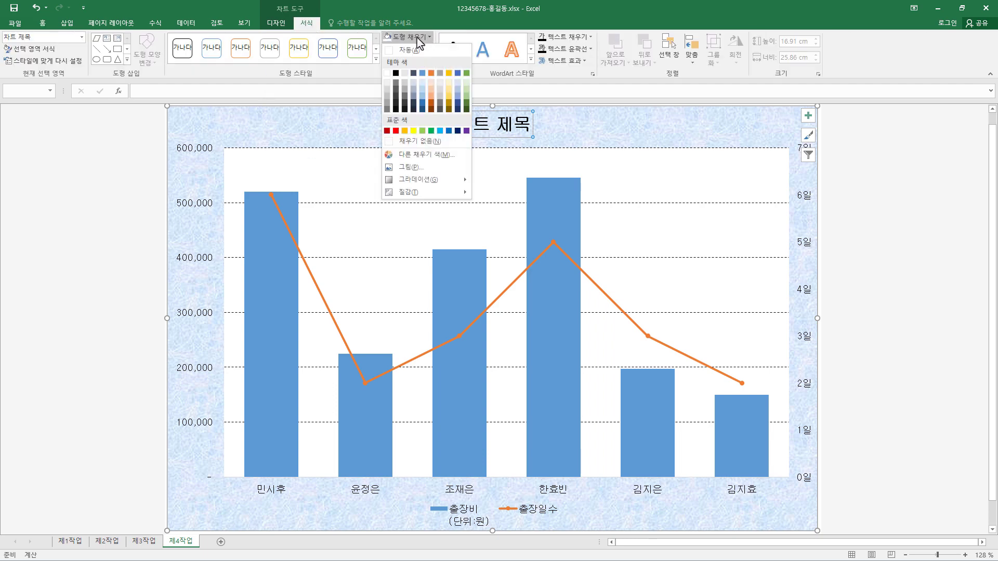
left_click(388, 74)
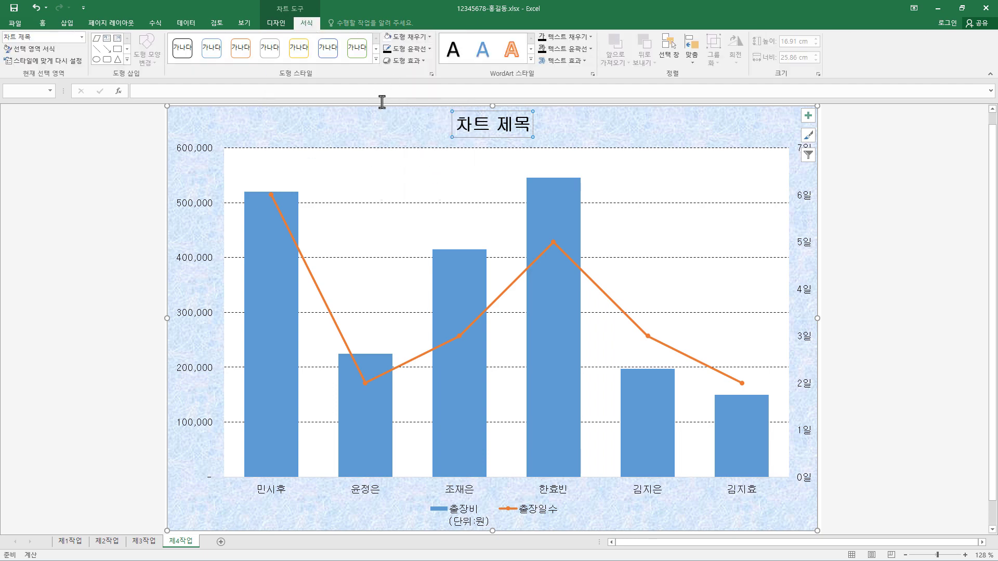
left_click(428, 50)
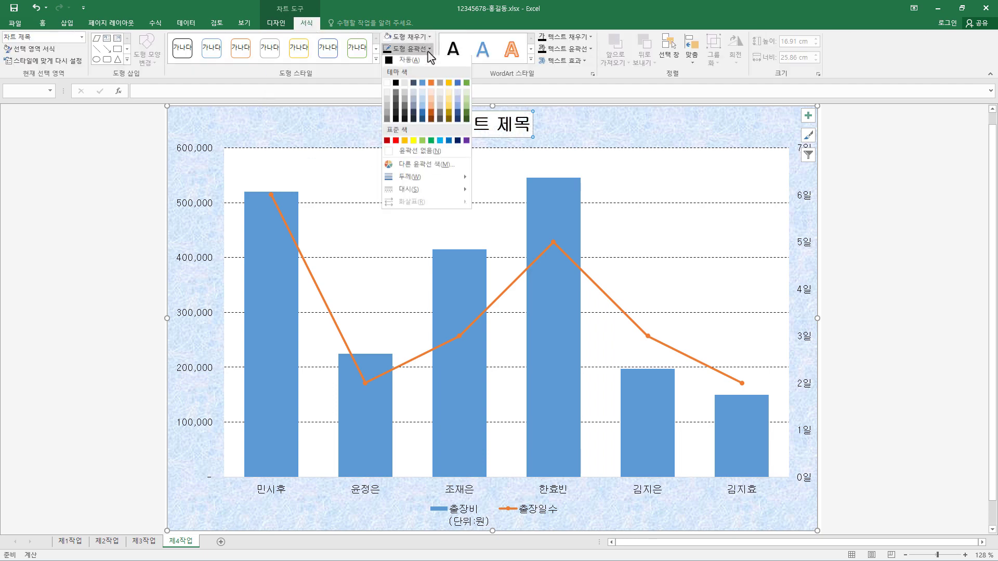
left_click(396, 86)
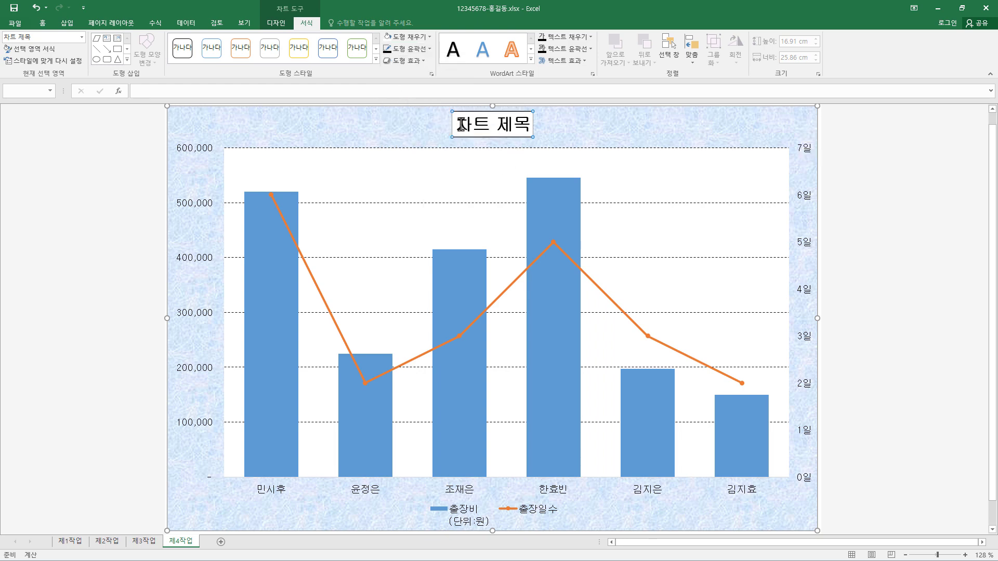
Replace the chart title text with "영업부 및 기획부 출장 현황".
left_click_drag(462, 124, 537, 124)
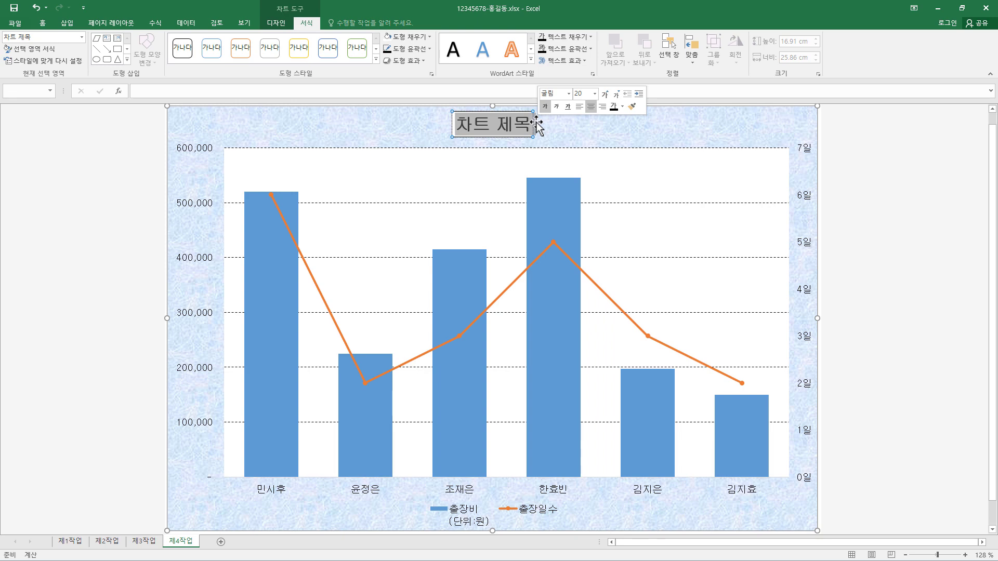
type("영업부 및 기획부 출장 현황")
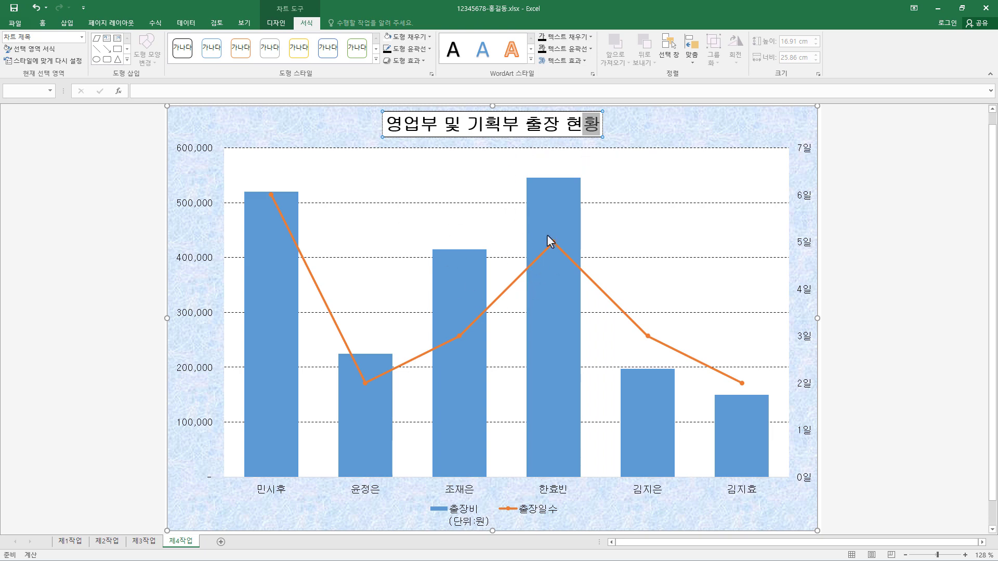
Give the 출장일수 line series built-in triangle markers of size 10.
left_click(364, 383)
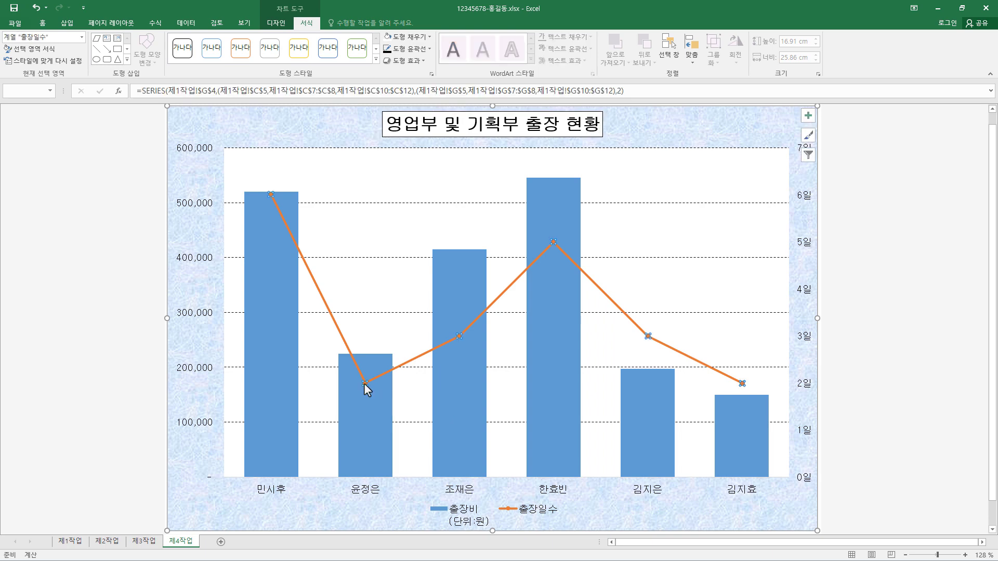
right_click(364, 384)
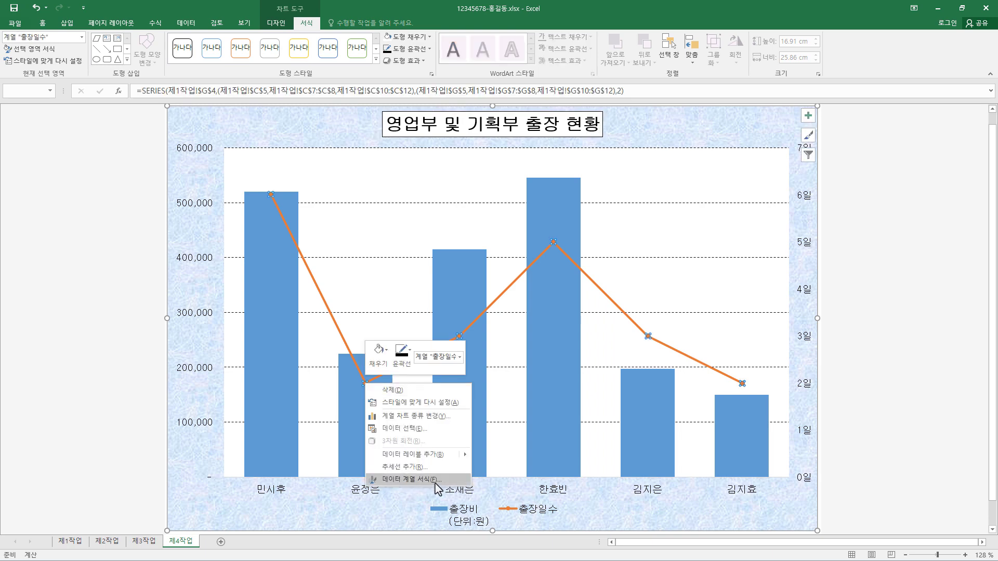
left_click(410, 479)
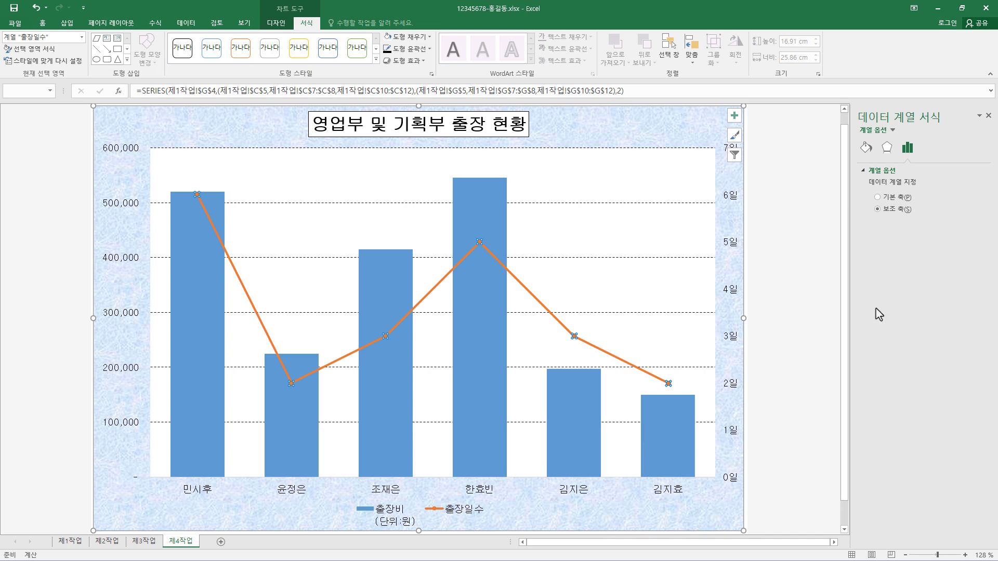
left_click(865, 149)
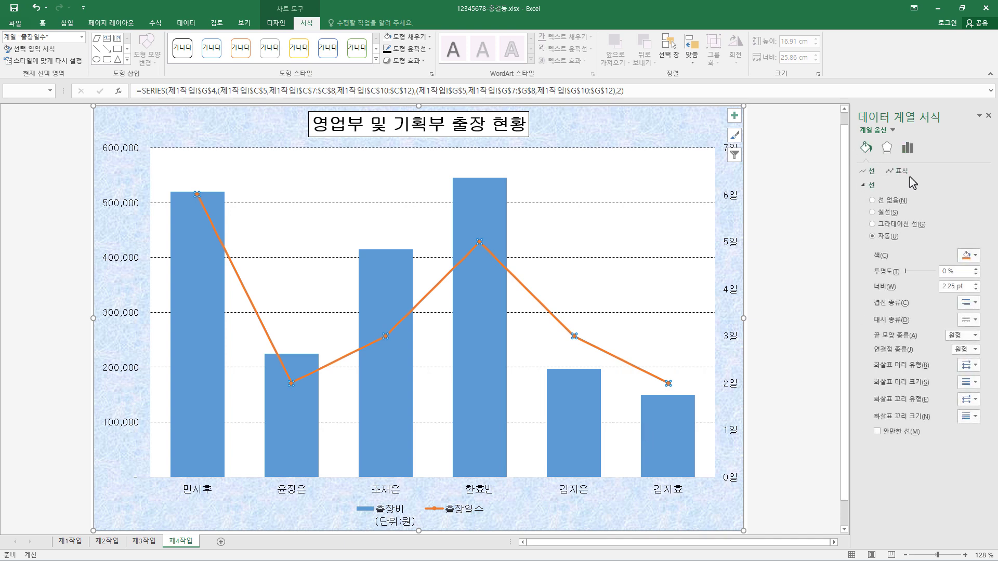
left_click(900, 171)
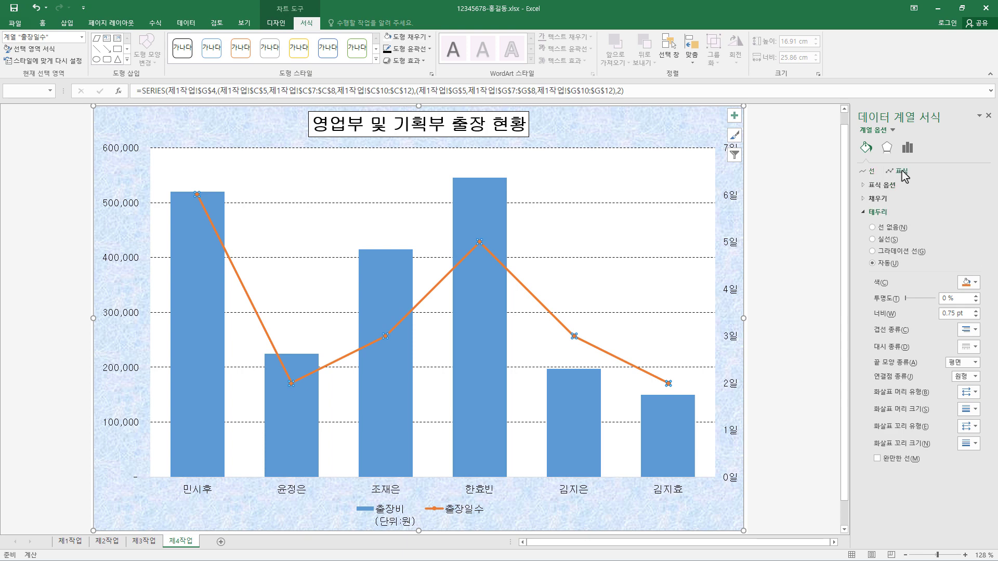
left_click(863, 186)
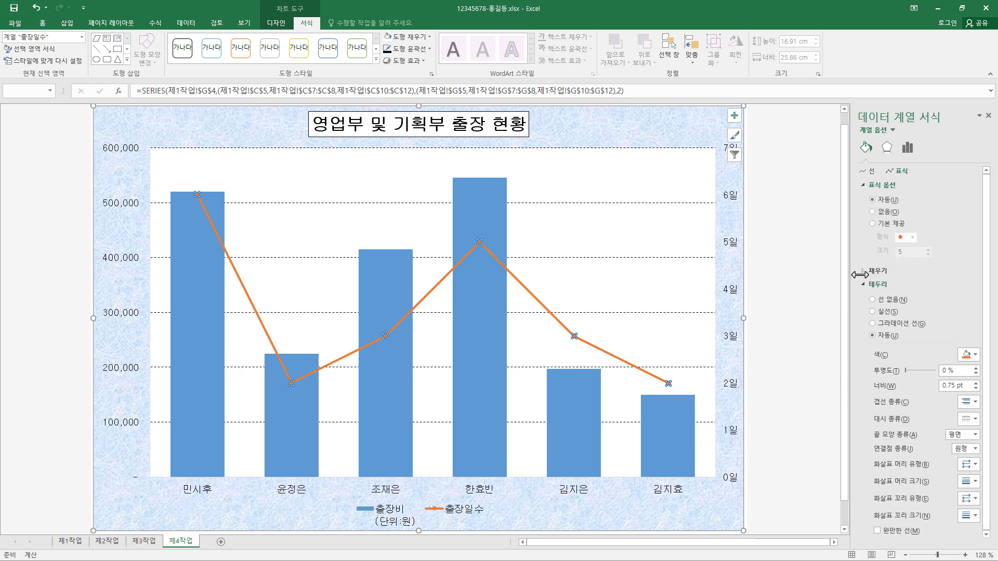
left_click(881, 224)
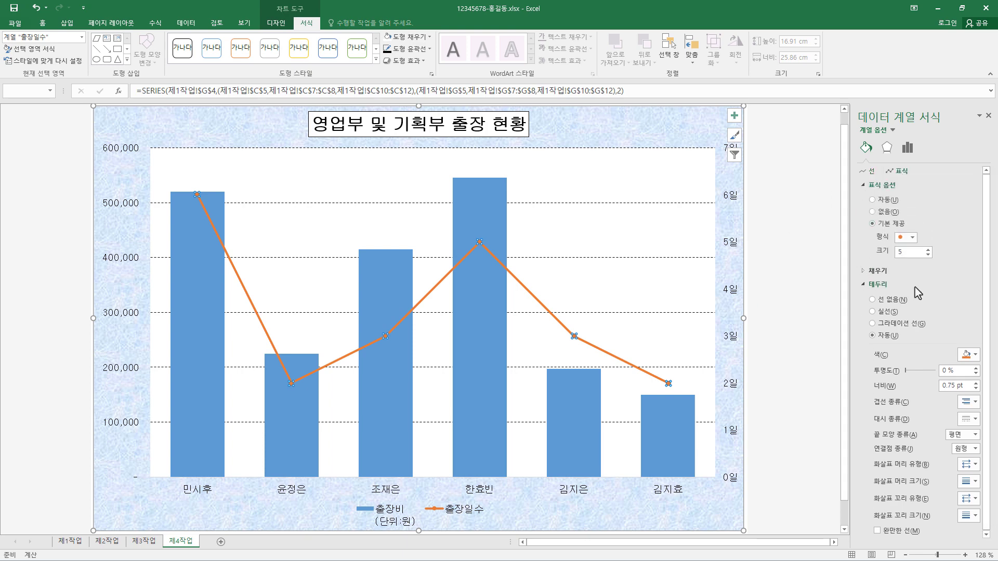
left_click(913, 241)
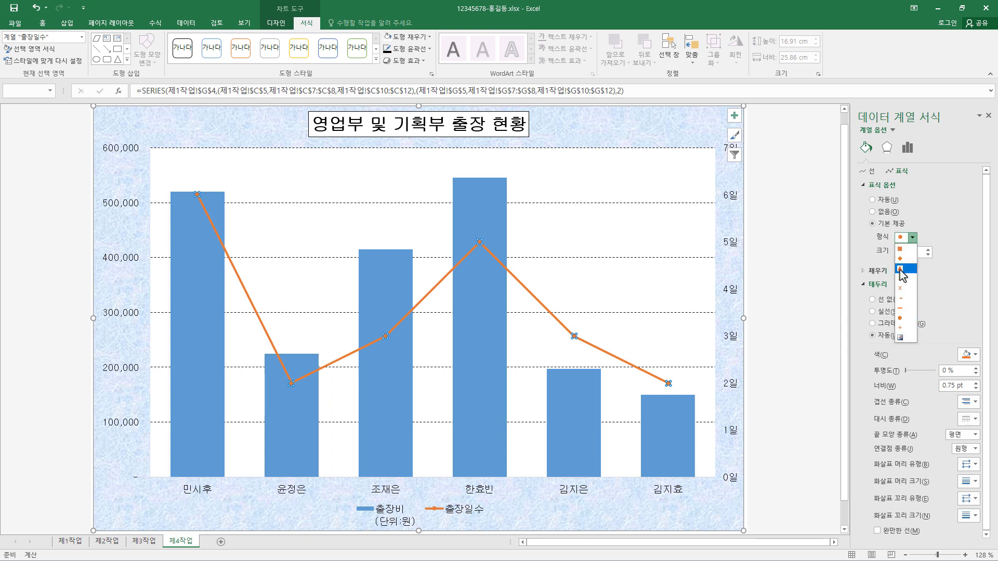
left_click(905, 264)
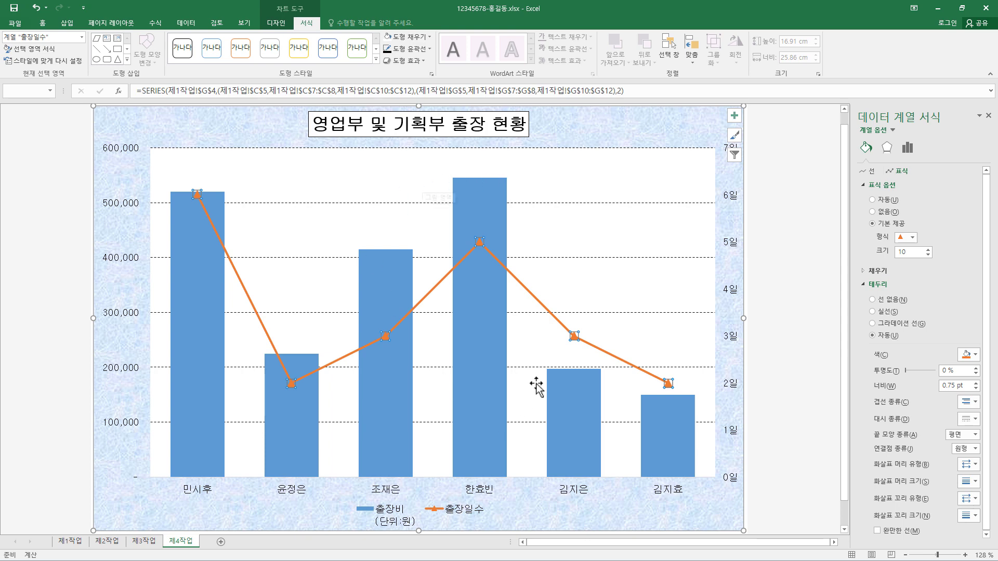
Add a data label to only the tallest column, the fourth one of the 출장비 series.
left_click(479, 196)
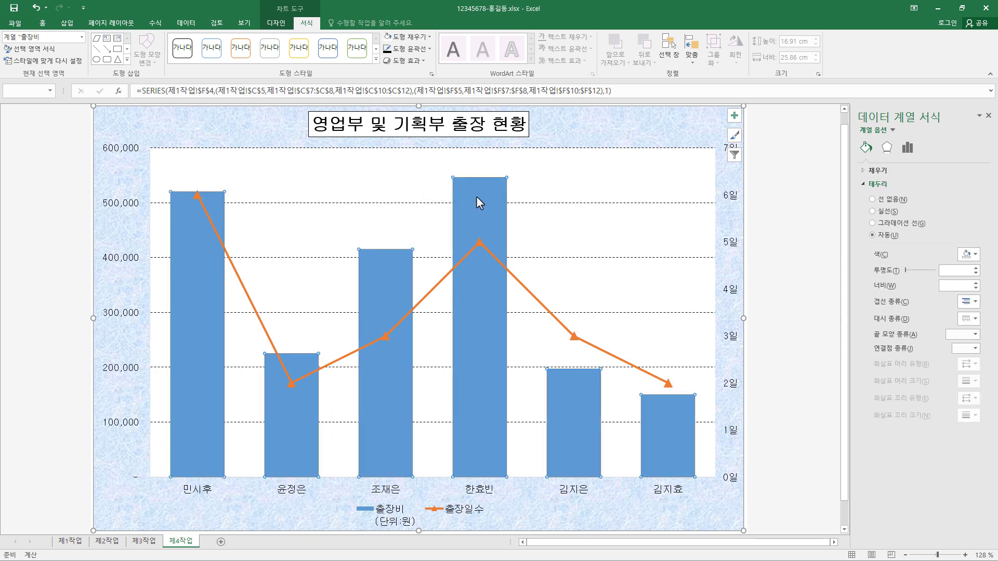
left_click(479, 193)
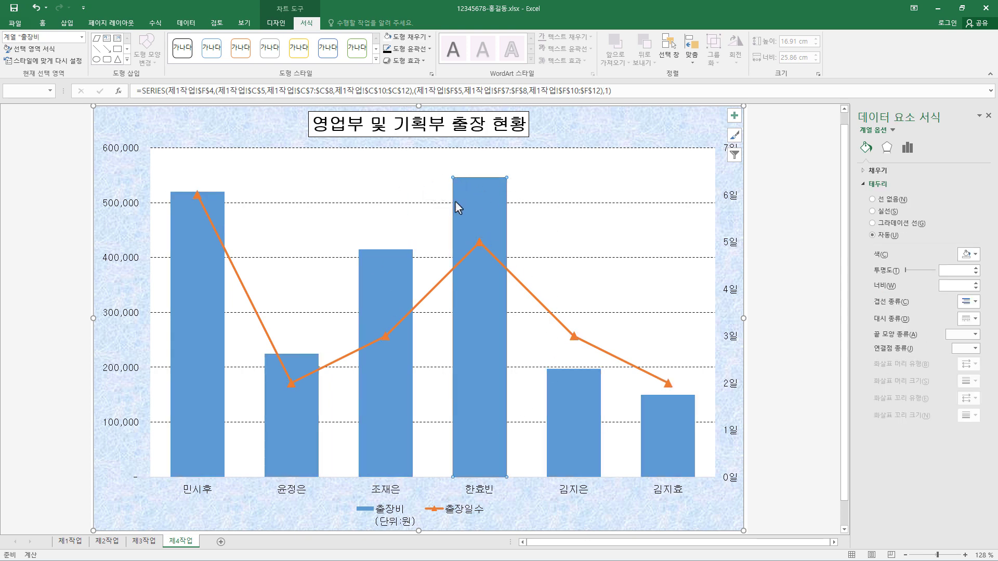
right_click(480, 191)
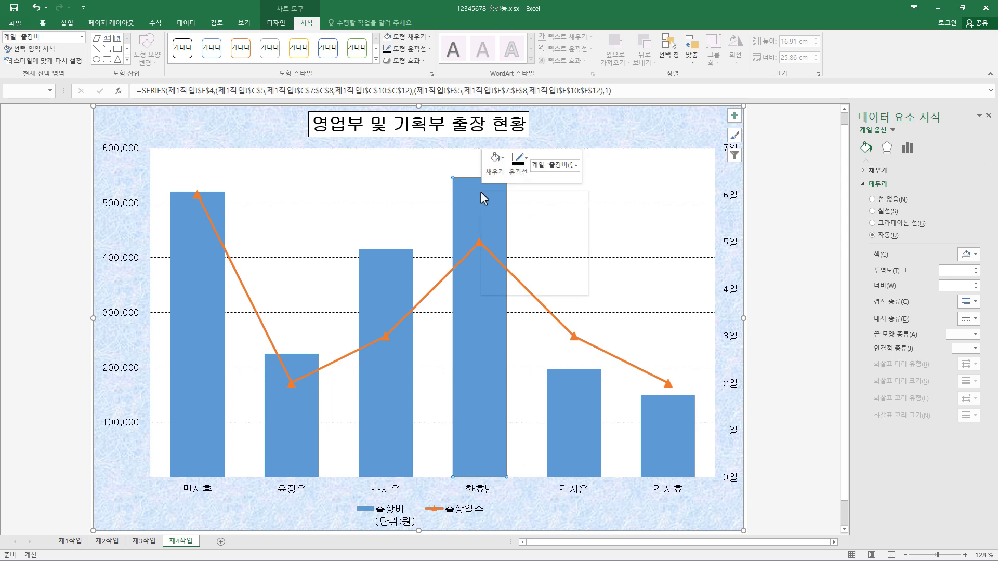
mouse_move(578, 262)
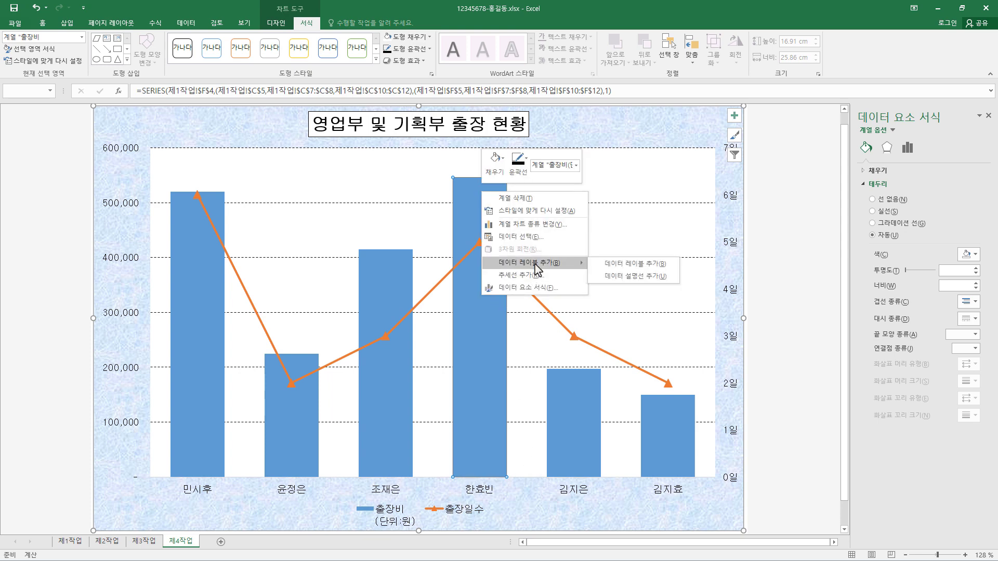
left_click(653, 266)
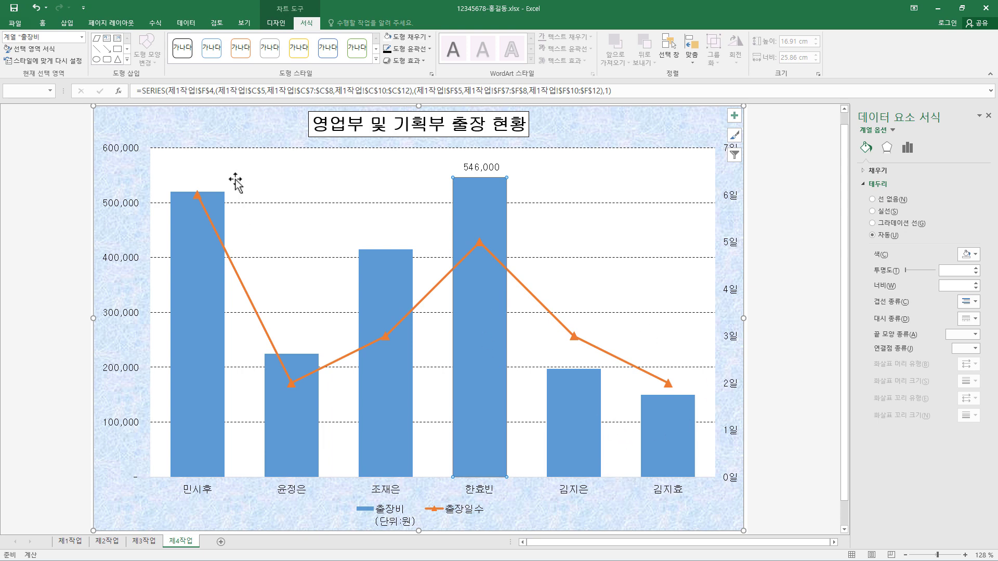
Apply a solid black outline to the primary value axis, the secondary value axis and the category axis.
left_click(135, 262)
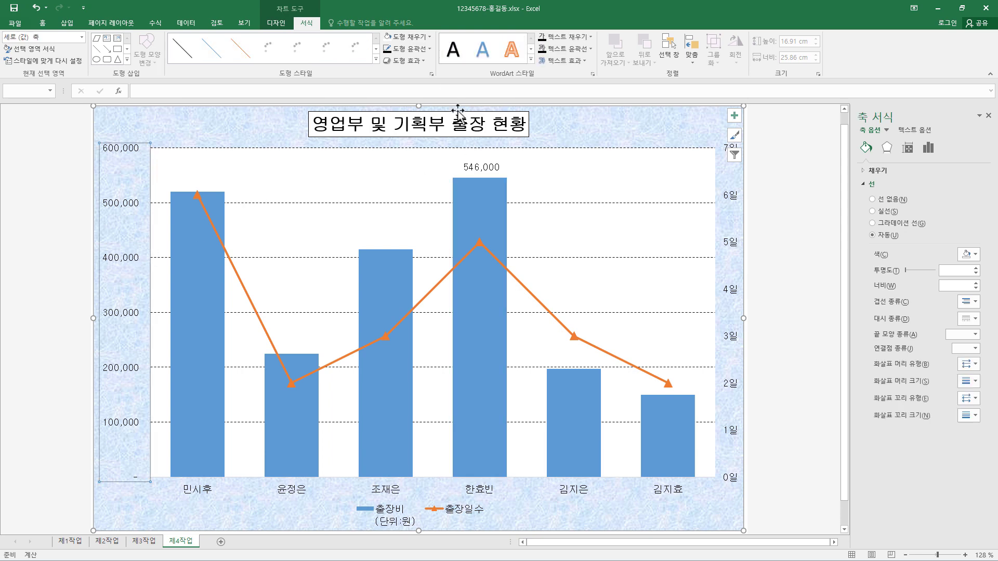
left_click(402, 49)
left_click(395, 85)
left_click(430, 49)
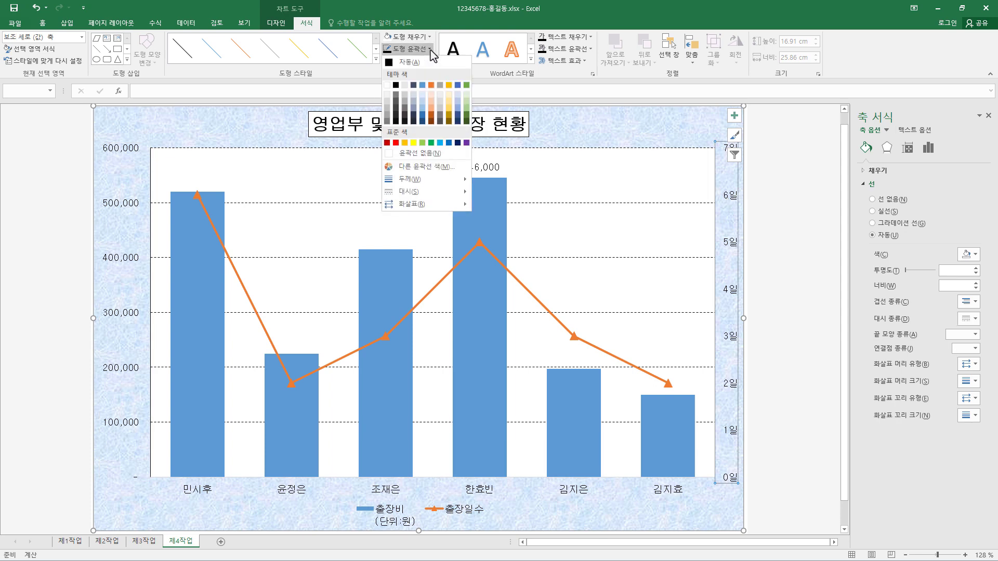
left_click(396, 85)
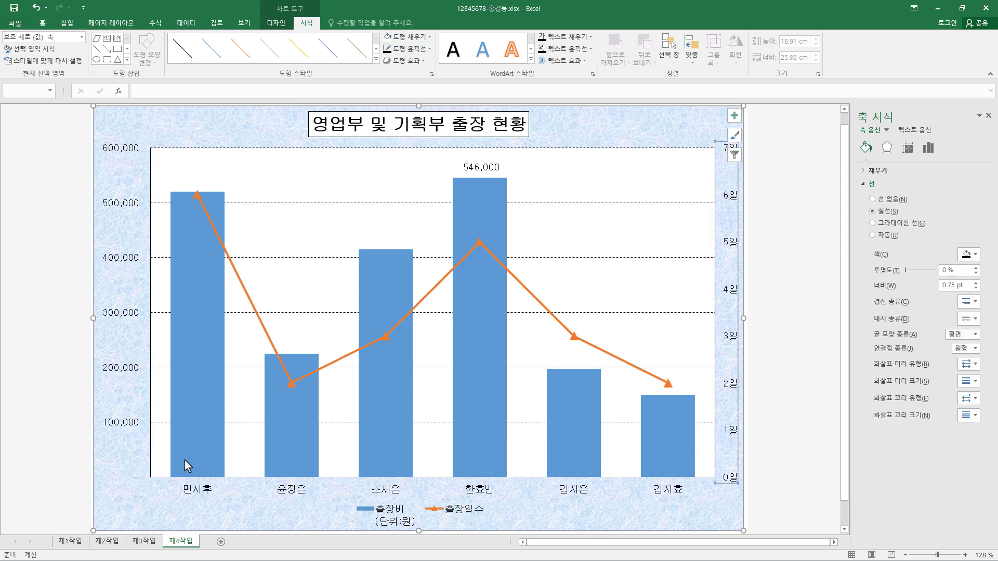
left_click(195, 492)
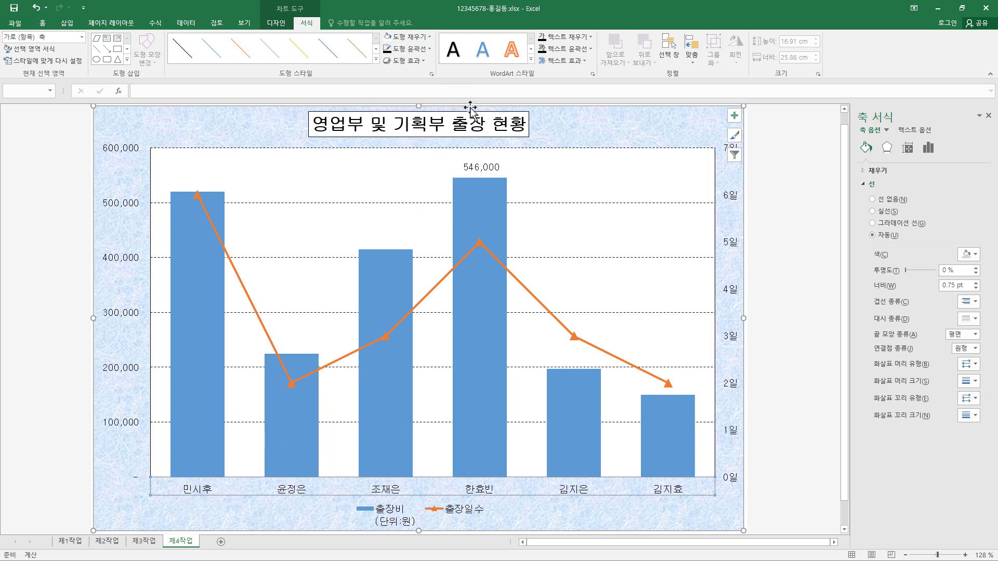
left_click(427, 50)
left_click(397, 85)
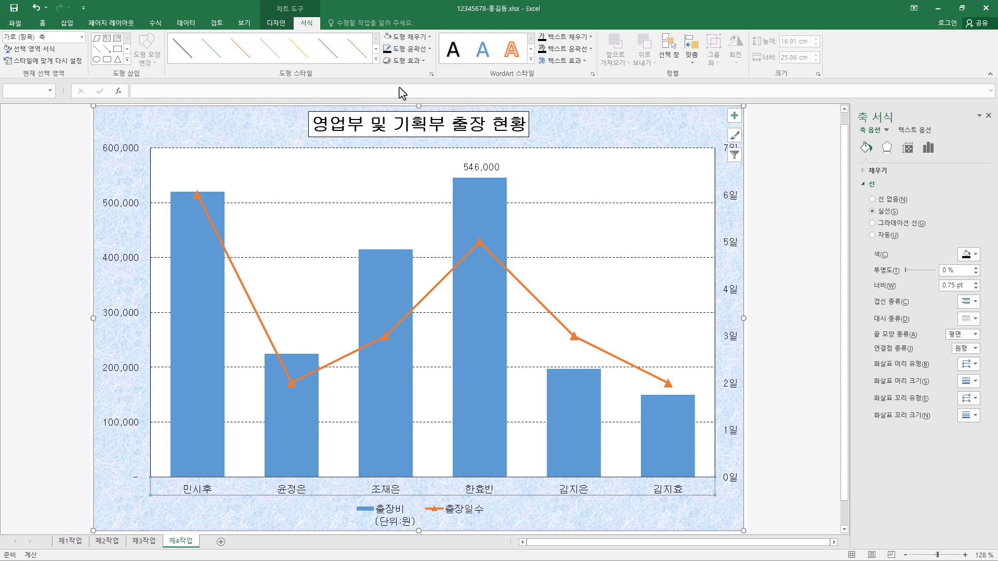
left_click(138, 265)
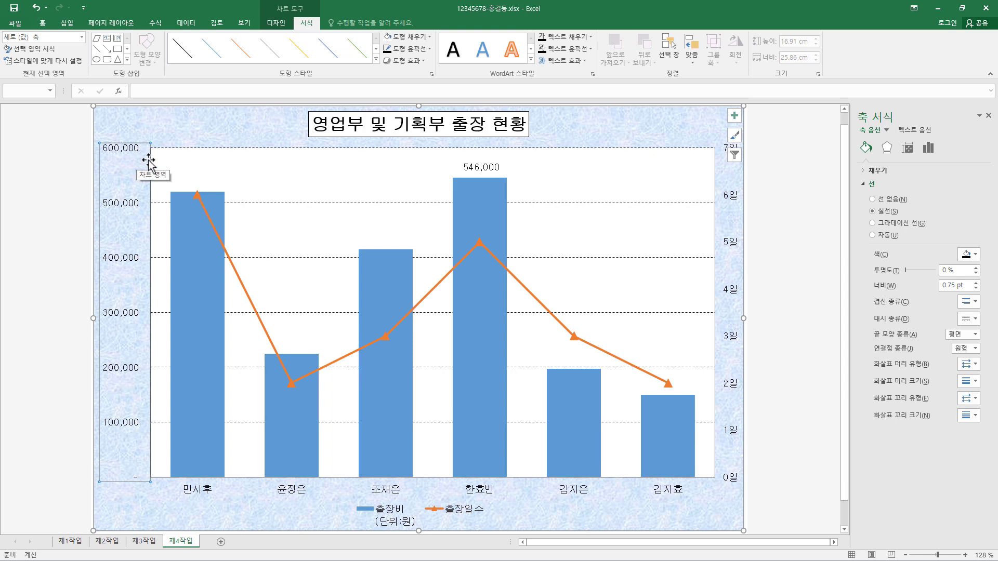
left_click(734, 248)
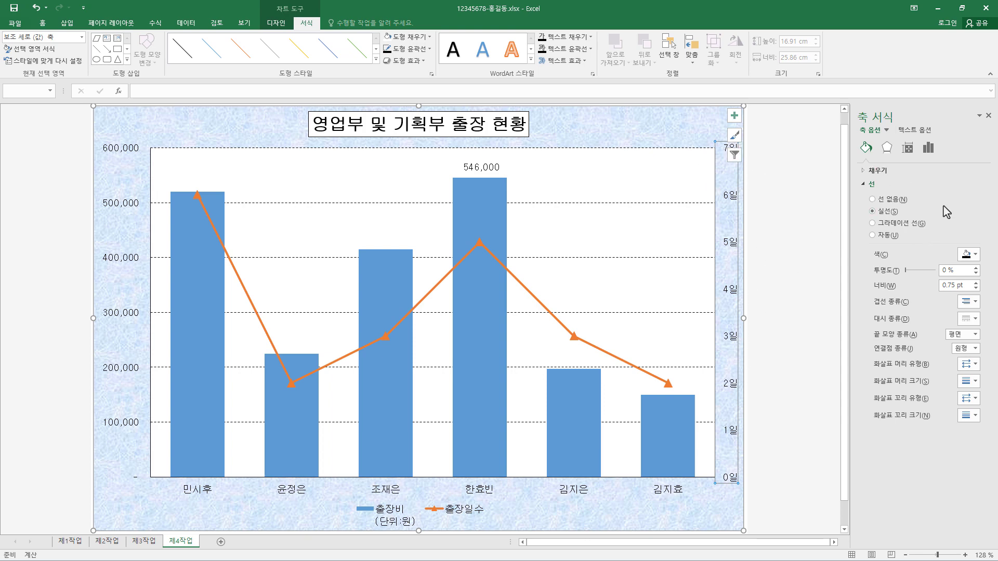
left_click(802, 258)
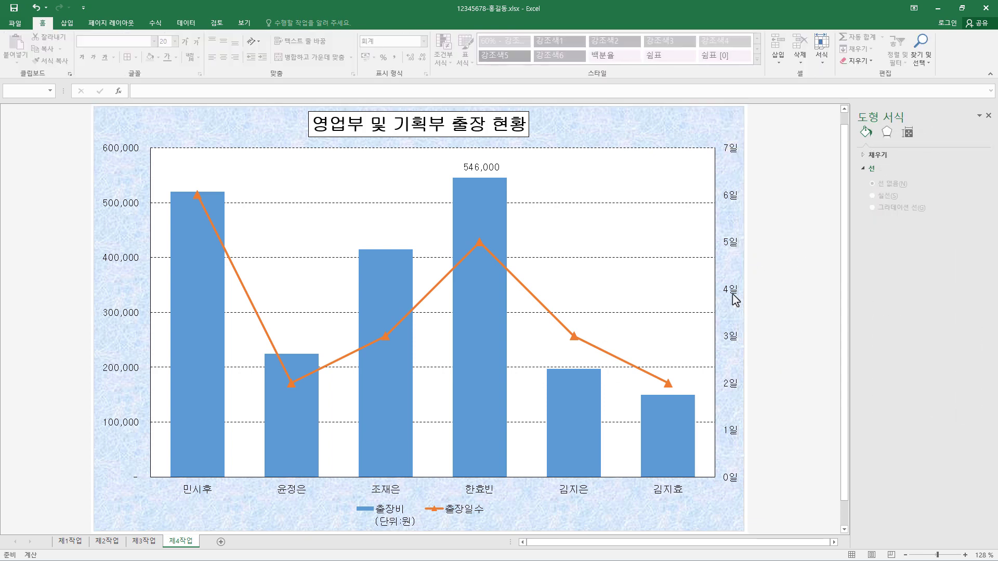
Set the secondary value axis maximum to 6 with a major unit of 2, and raise the maximum to 8.
left_click(734, 299)
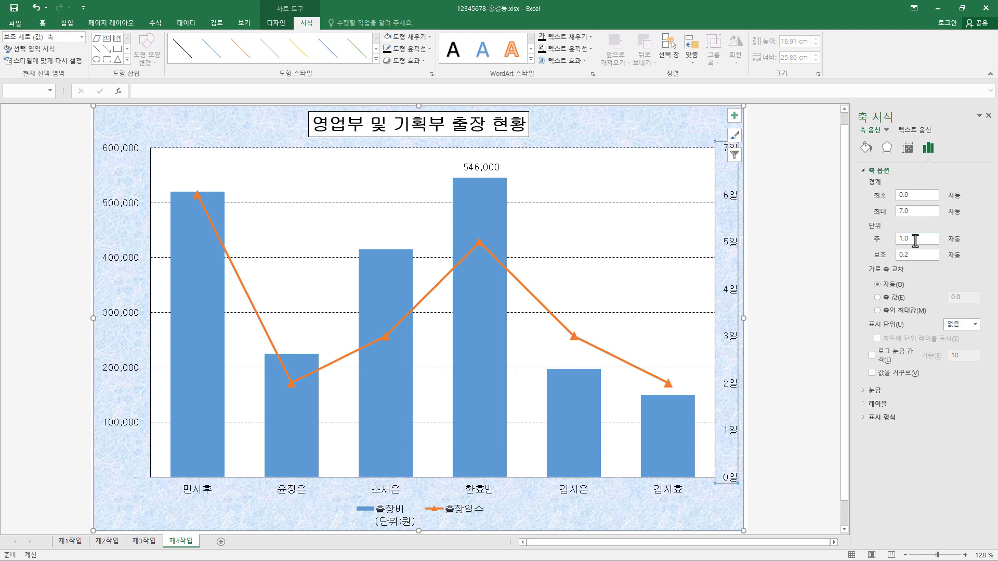
left_click_drag(915, 210, 878, 216)
type("6")
key("Return")
left_click_drag(919, 242, 857, 240)
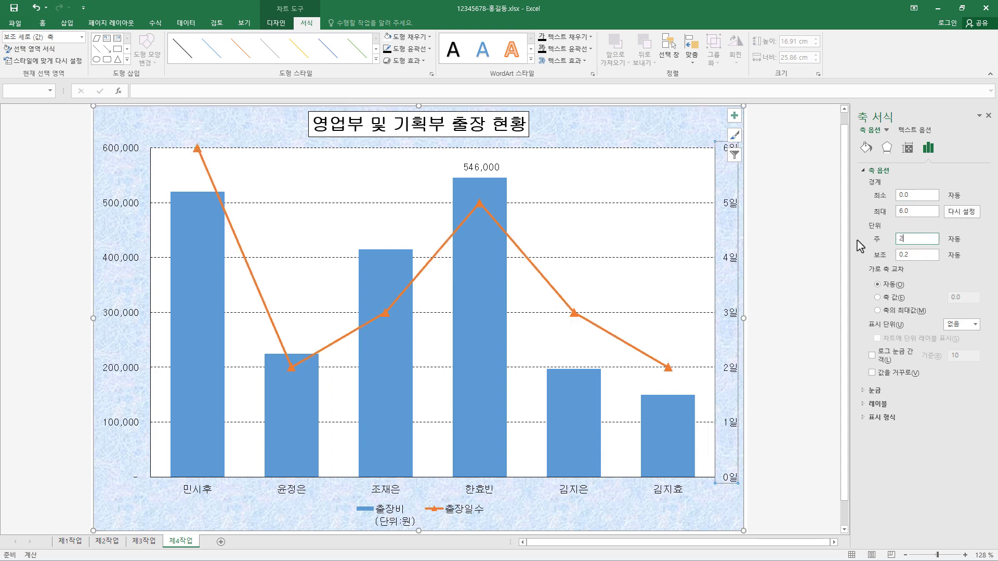
key("Return")
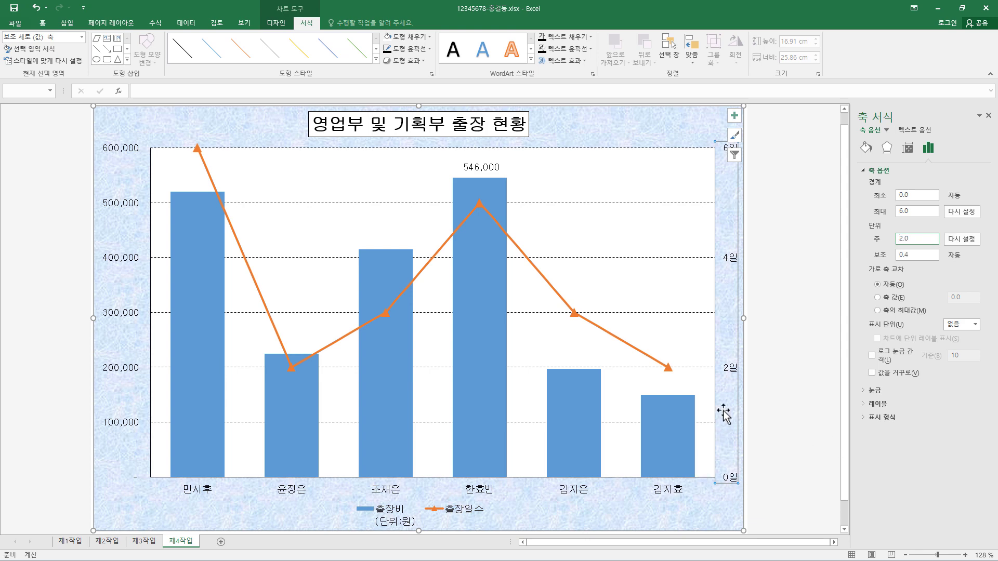
left_click(924, 212)
key("Return")
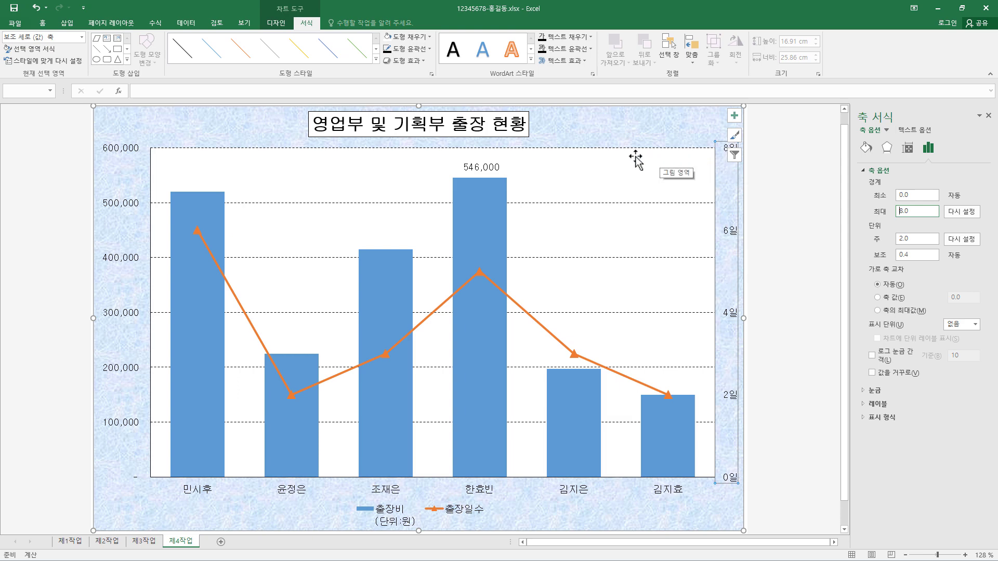
Rename the column series to "출장비(단위:원)" in the chart's data source so its legend entry fits one line.
right_click(395, 518)
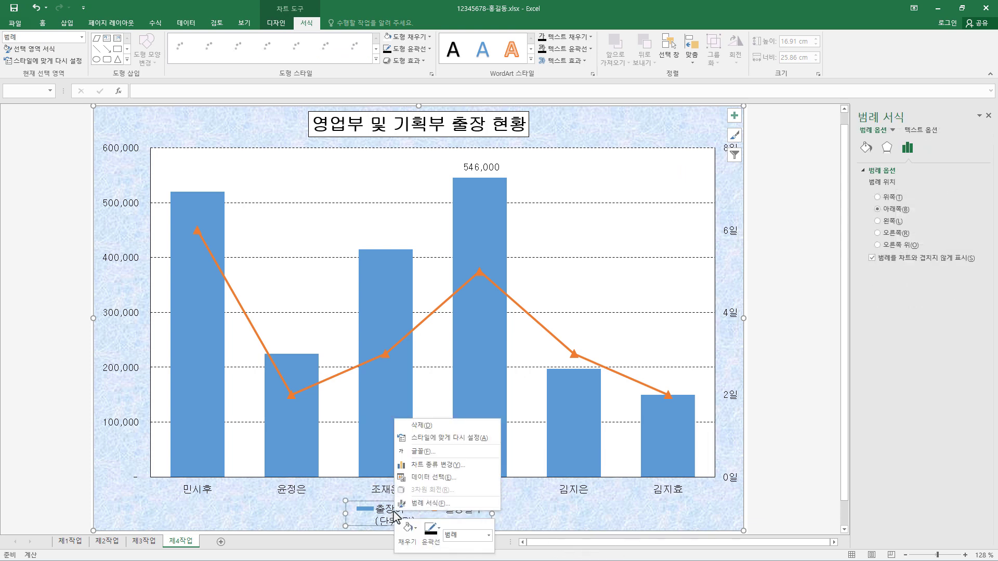
left_click(439, 480)
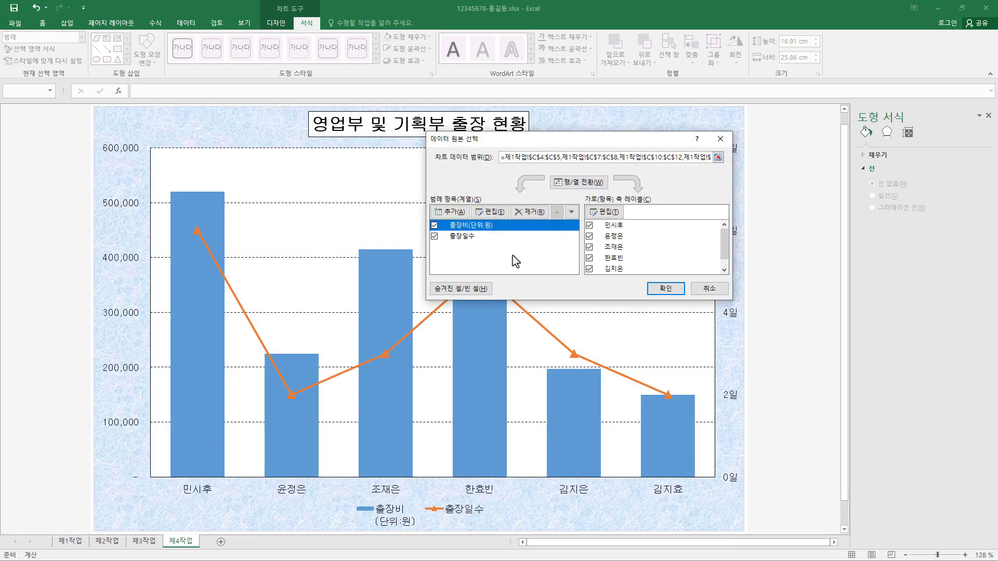
left_click(502, 212)
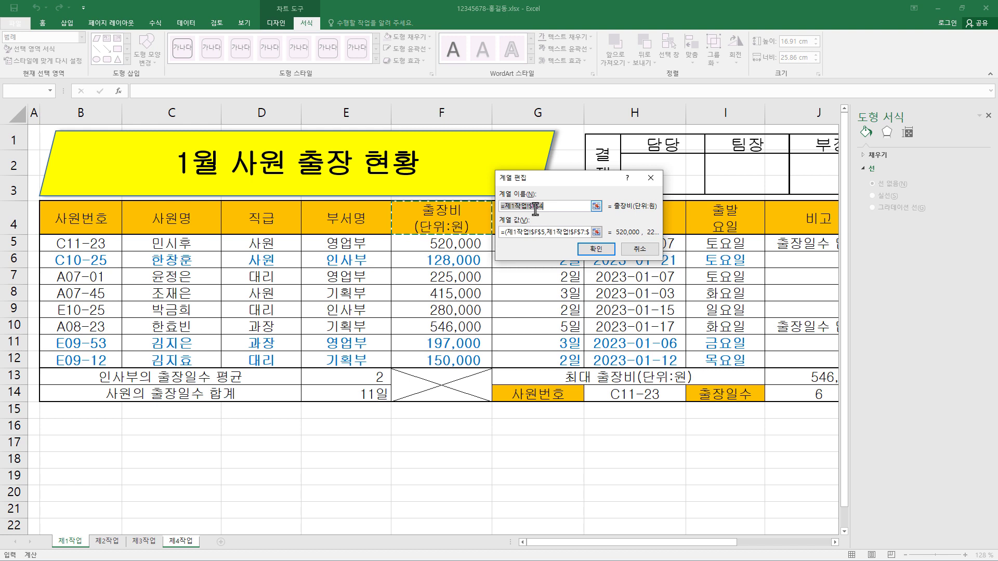
type("출장비(단")
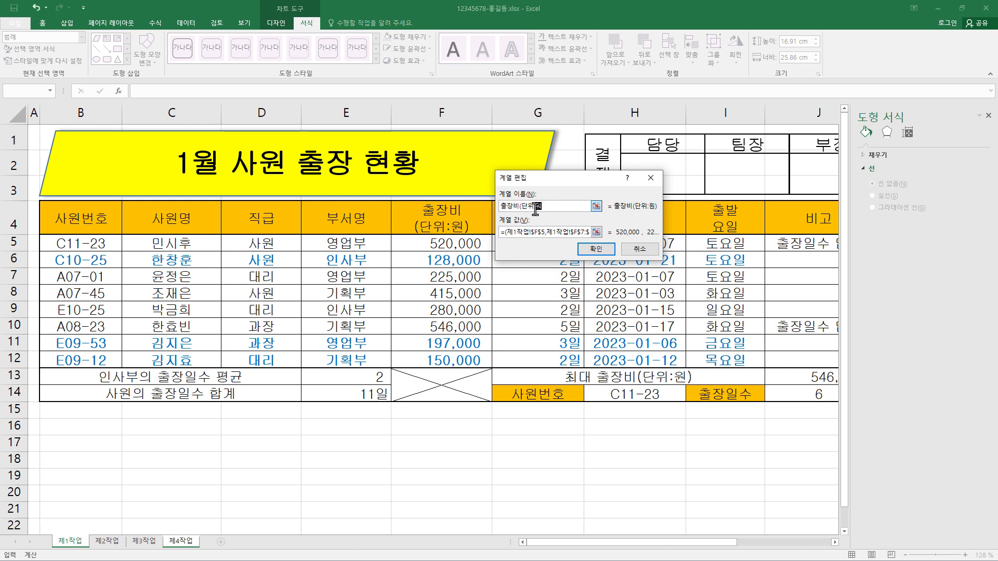
type("위:원)")
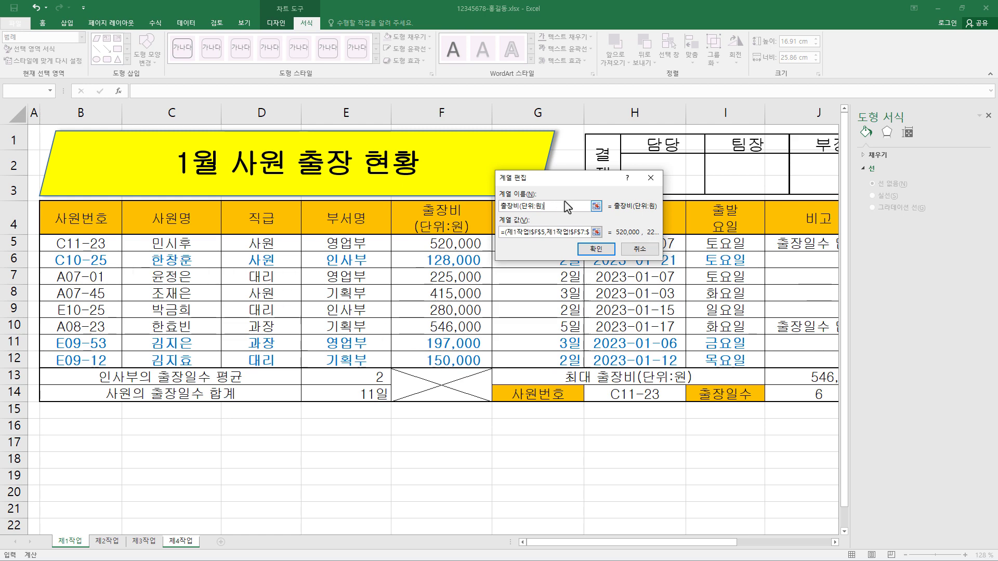
left_click(606, 253)
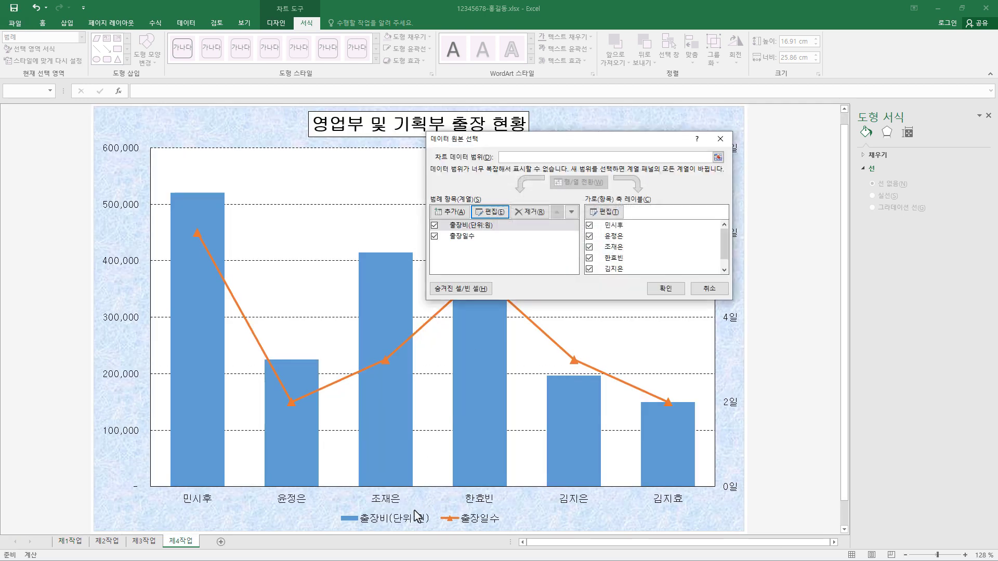
left_click(661, 288)
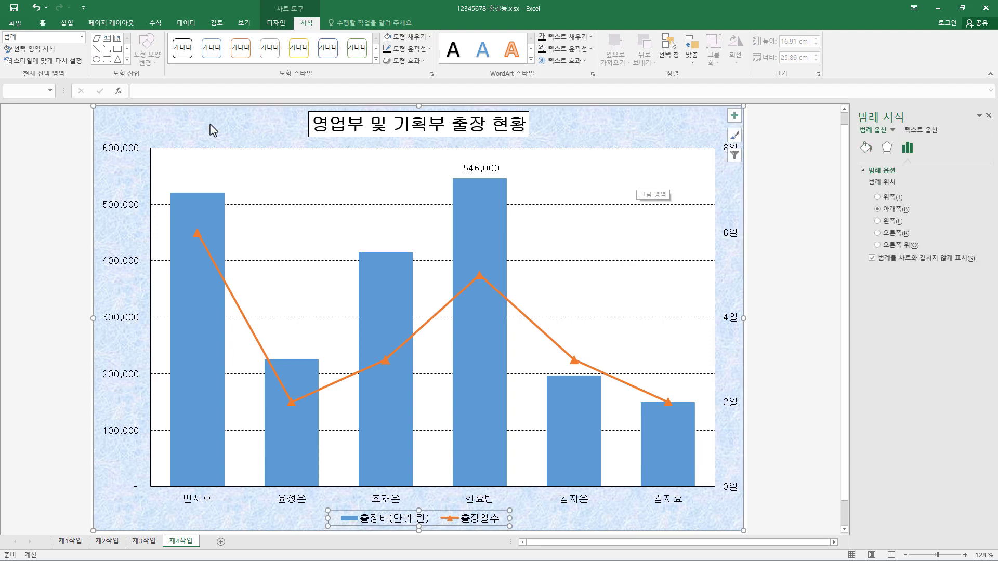
Insert a rounded rectangular callout about 3.1 by 1.4 cm beside the tallest column's data label and fill it white.
left_click(127, 60)
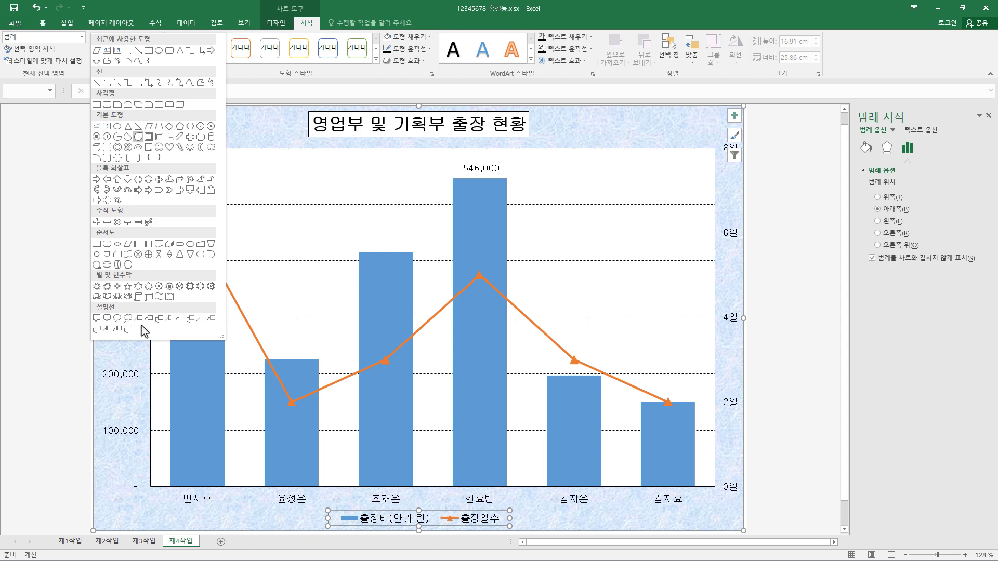
left_click(107, 318)
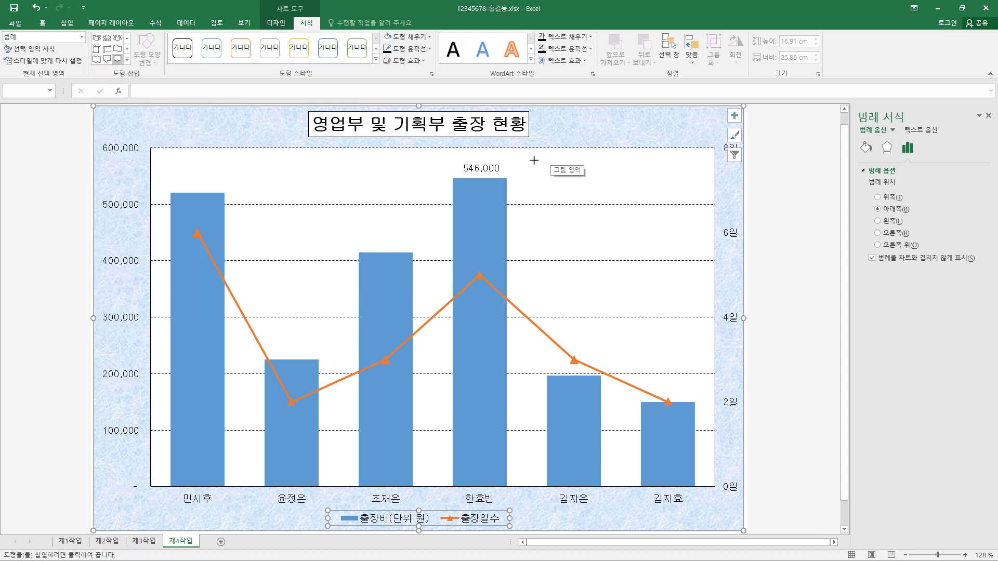
mouse_move(542, 160)
left_mouse_down()
mouse_move(634, 196)
mouse_move(620, 195)
left_mouse_up()
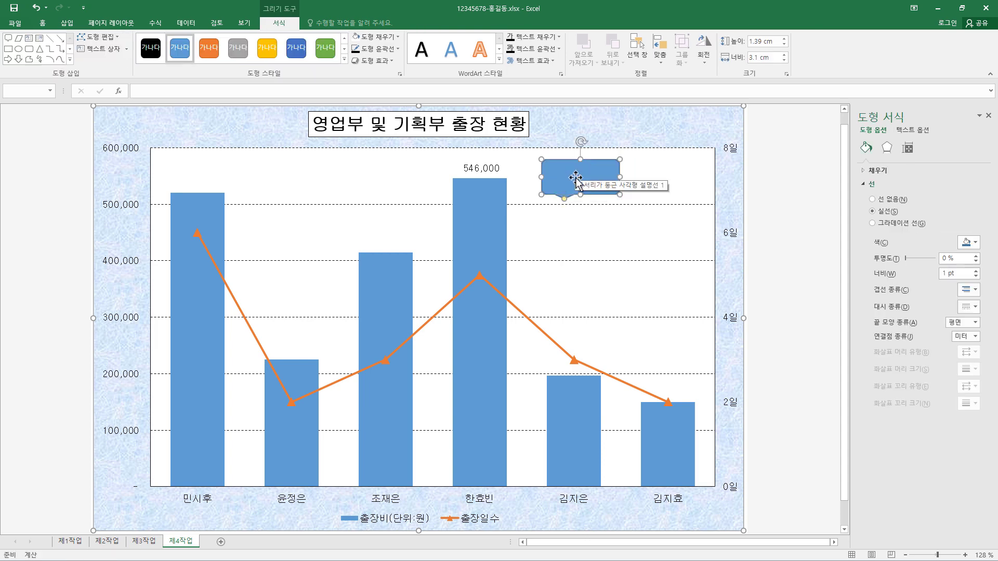
left_click(375, 37)
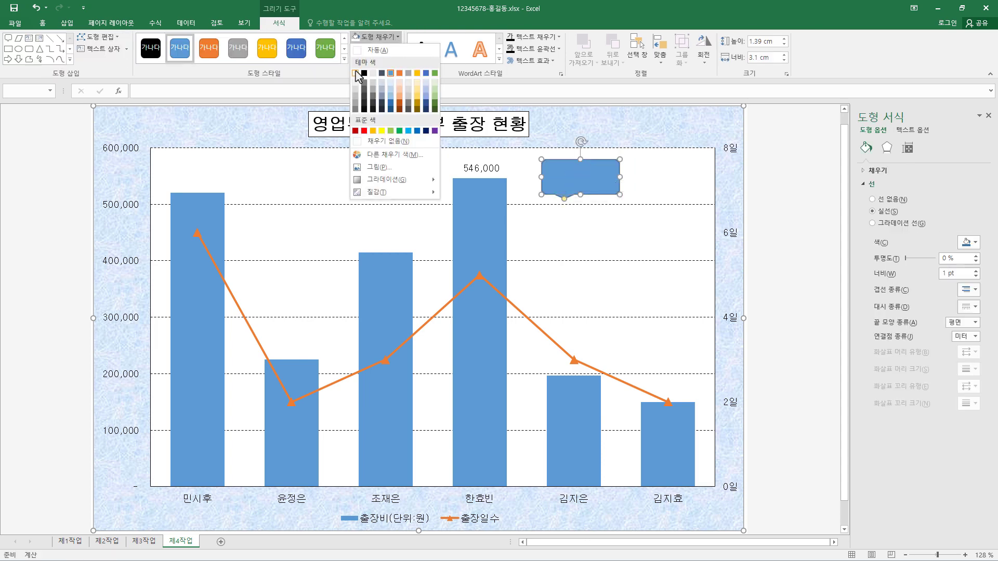
left_click(356, 74)
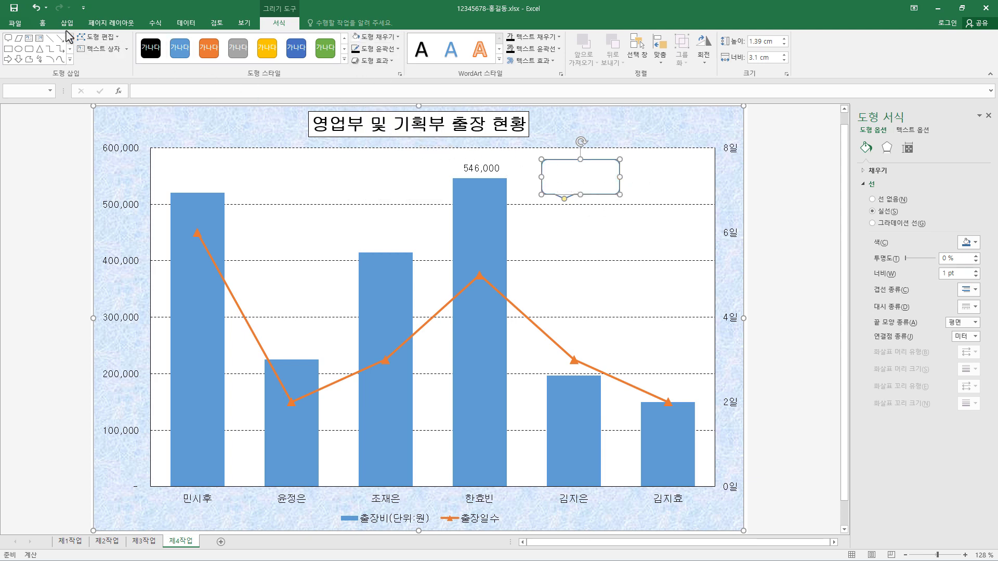
Set the callout's font to 굴림 in black and center its text both vertically and horizontally.
left_click(45, 26)
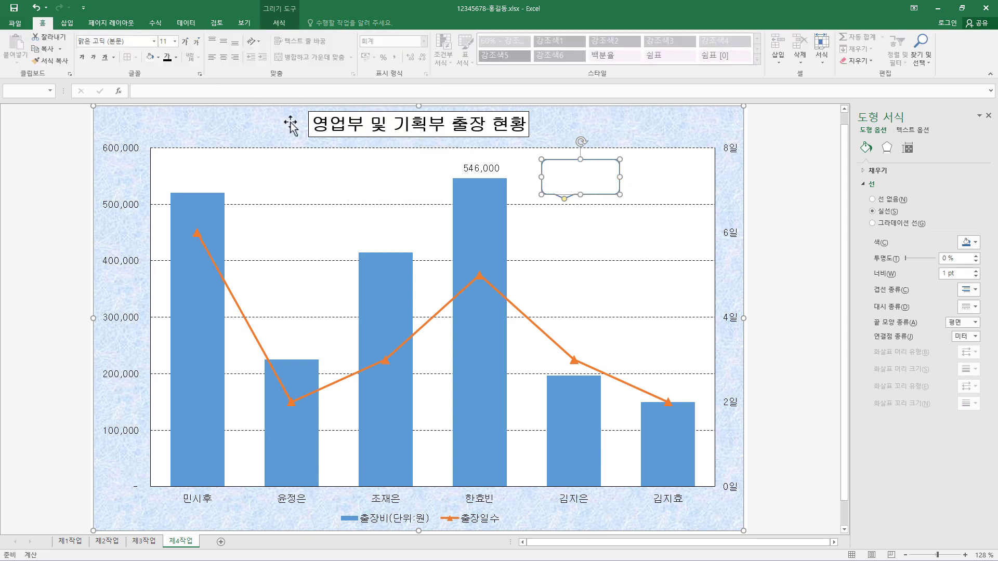
left_click(123, 45)
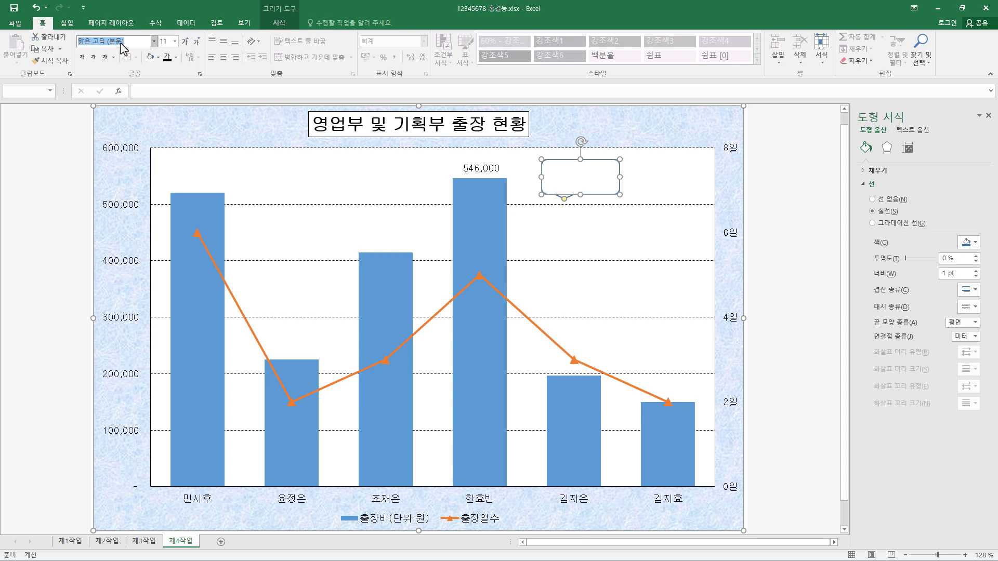
type("굴림")
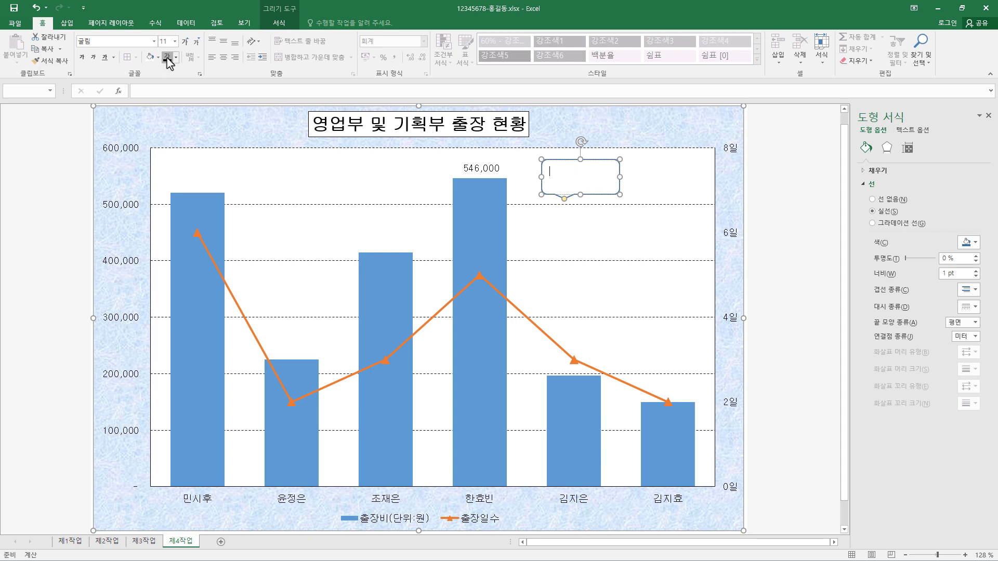
left_click(225, 44)
left_click(223, 57)
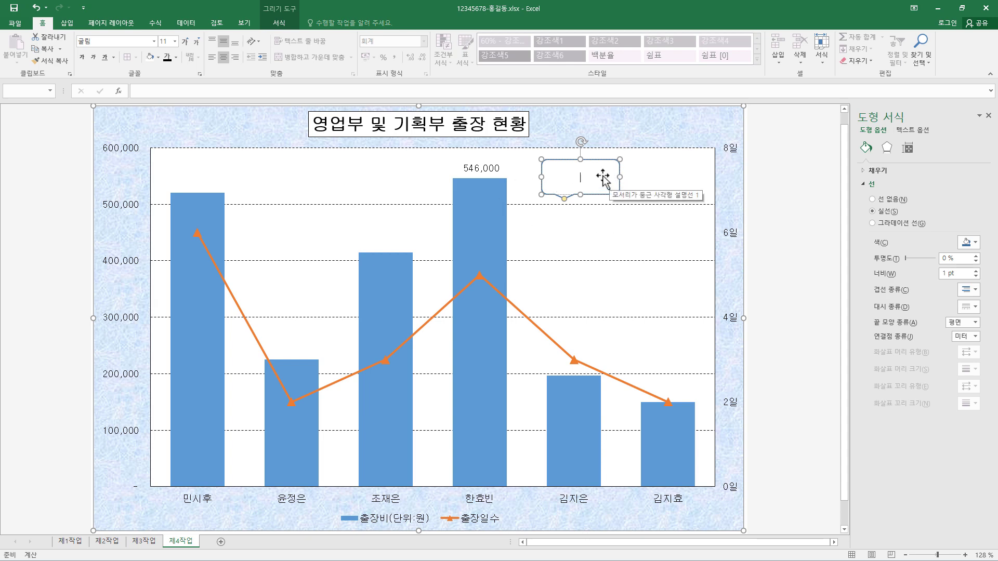
Enter "최대" and "출장비" on two lines in the callout and point its tail at the 546,000 data label.
type("최대")
key("Return")
type("출장비")
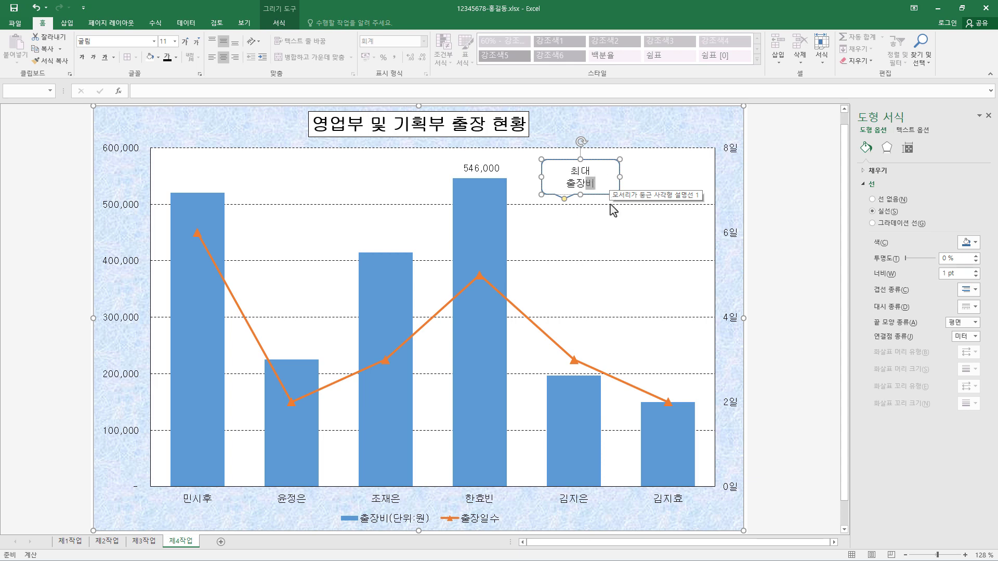
left_click(607, 191)
left_click_drag(565, 198, 522, 174)
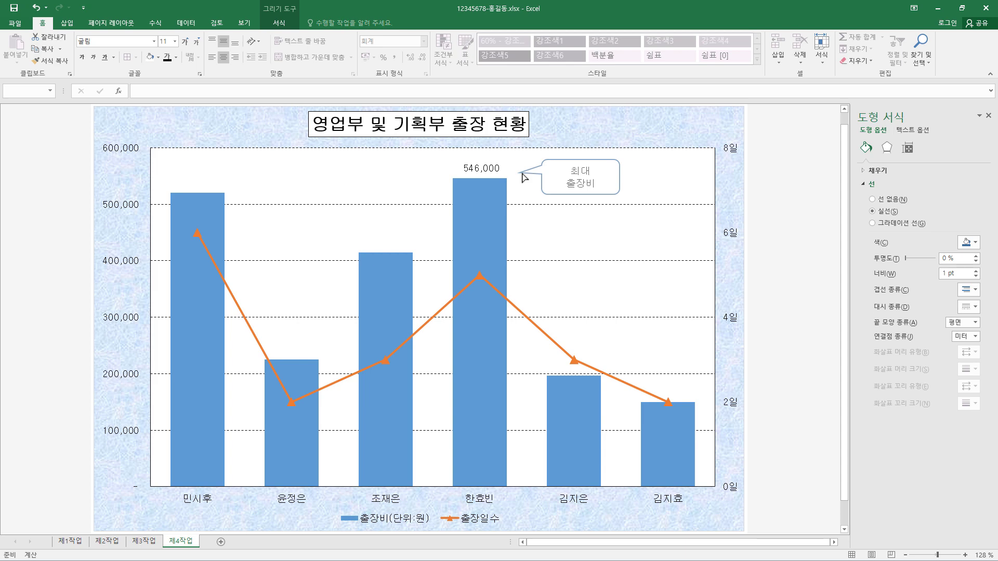
left_click(531, 173)
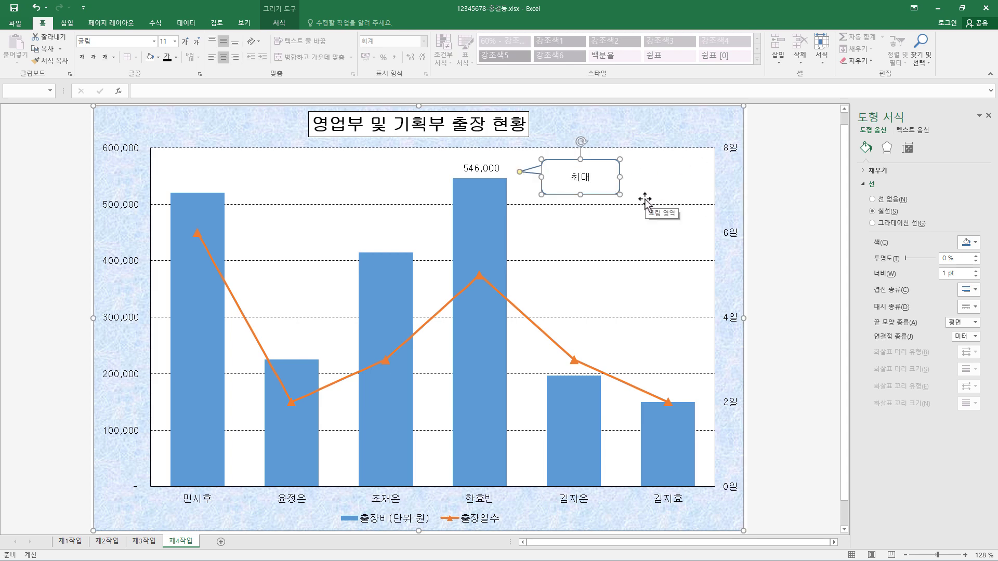
key("Return")
type("출장비")
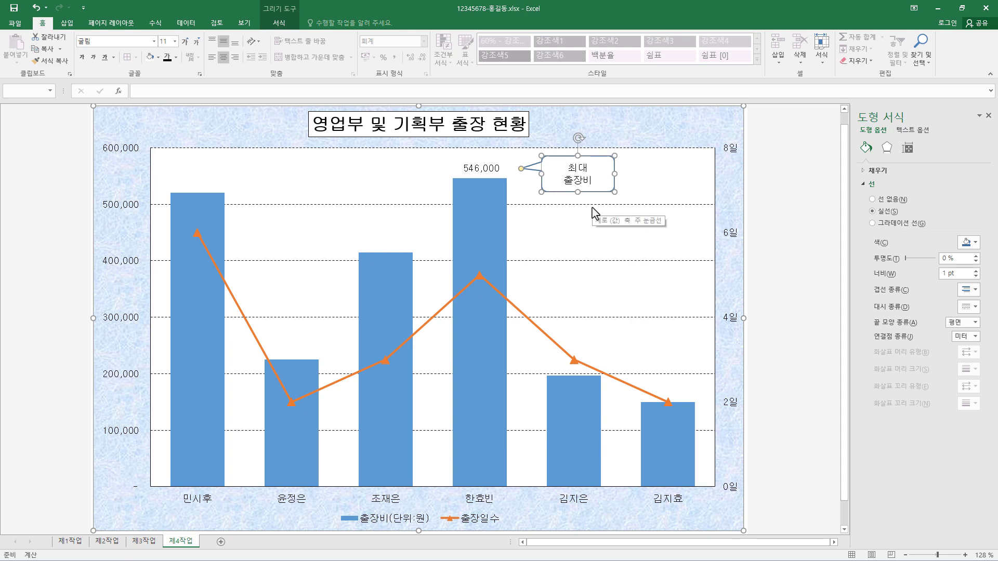
Save the workbook with the finished chart.
left_click(14, 9)
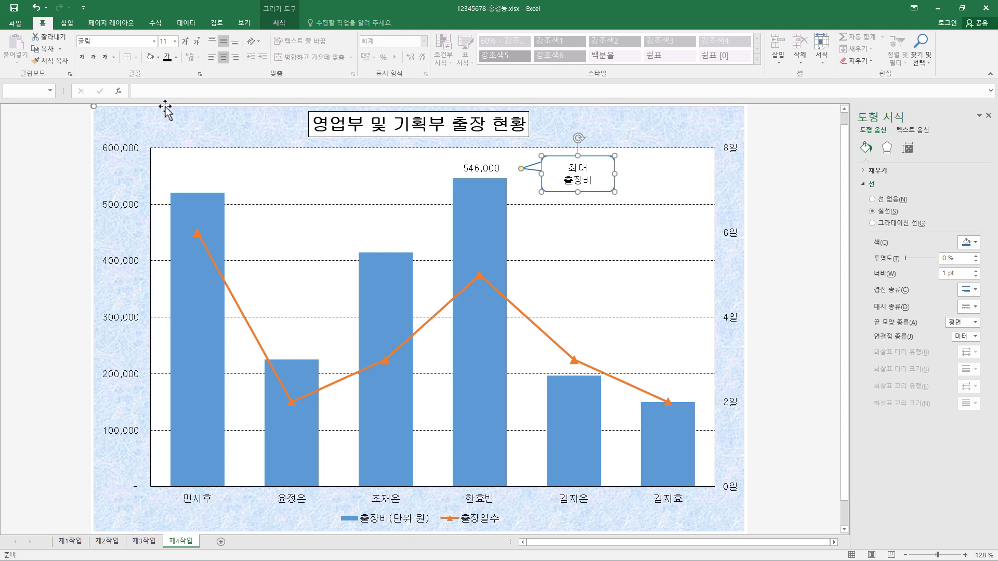
left_click(13, 8)
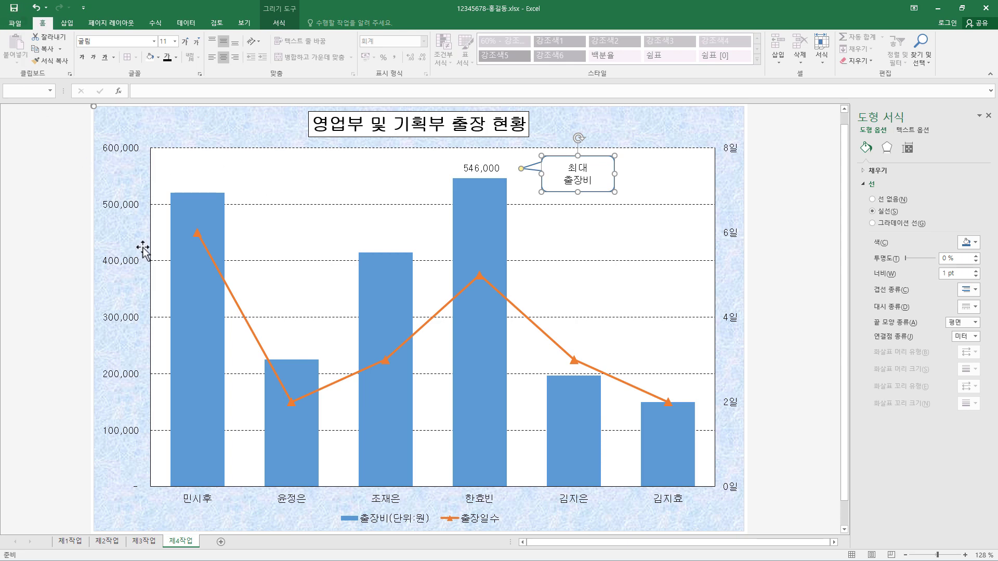